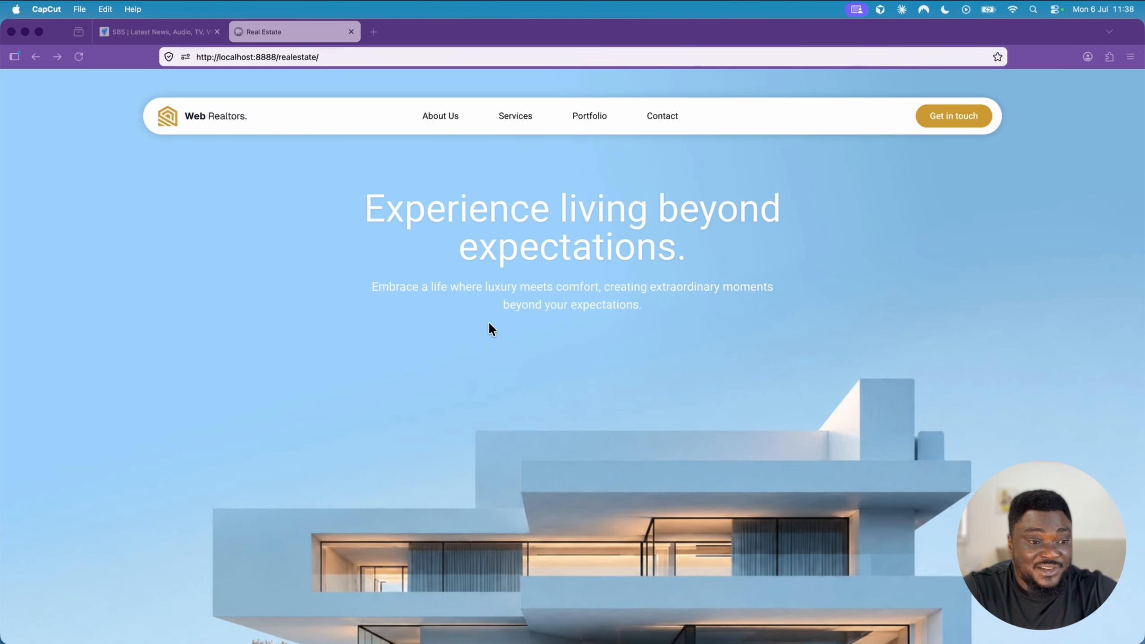
pyautogui.scroll(-4, 490, 324)
pyautogui.scroll(4, 490, 329)
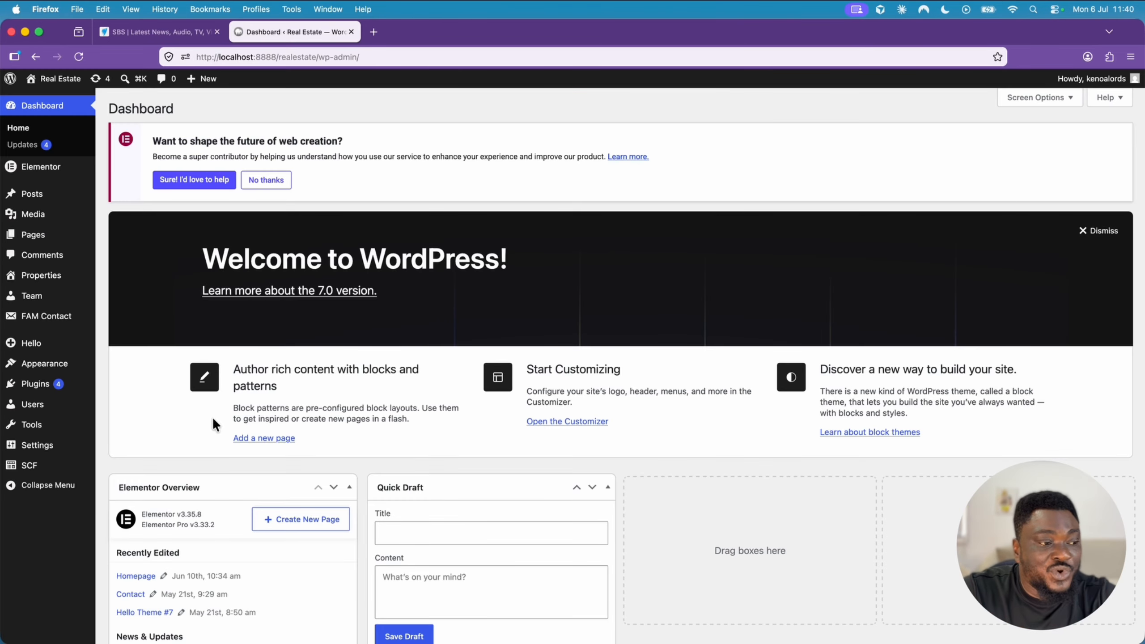
# - Start a new SCF post type with plural label Testimonials, singular label Testimonial and post type key testimonial
pyautogui.moveTo(25, 469)
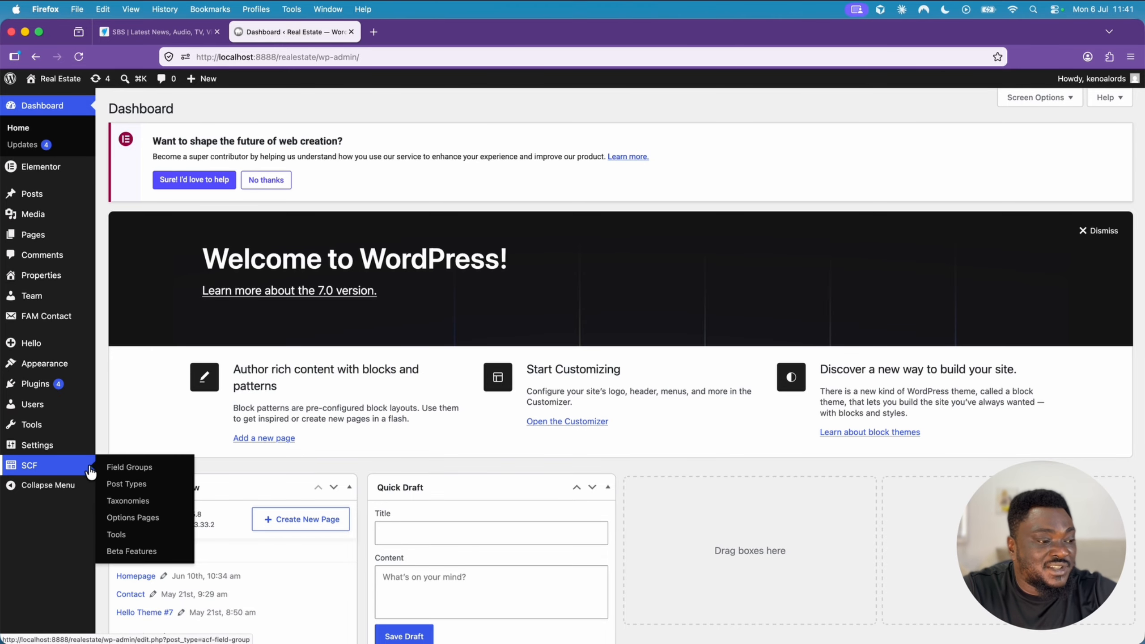
pyautogui.click(117, 482)
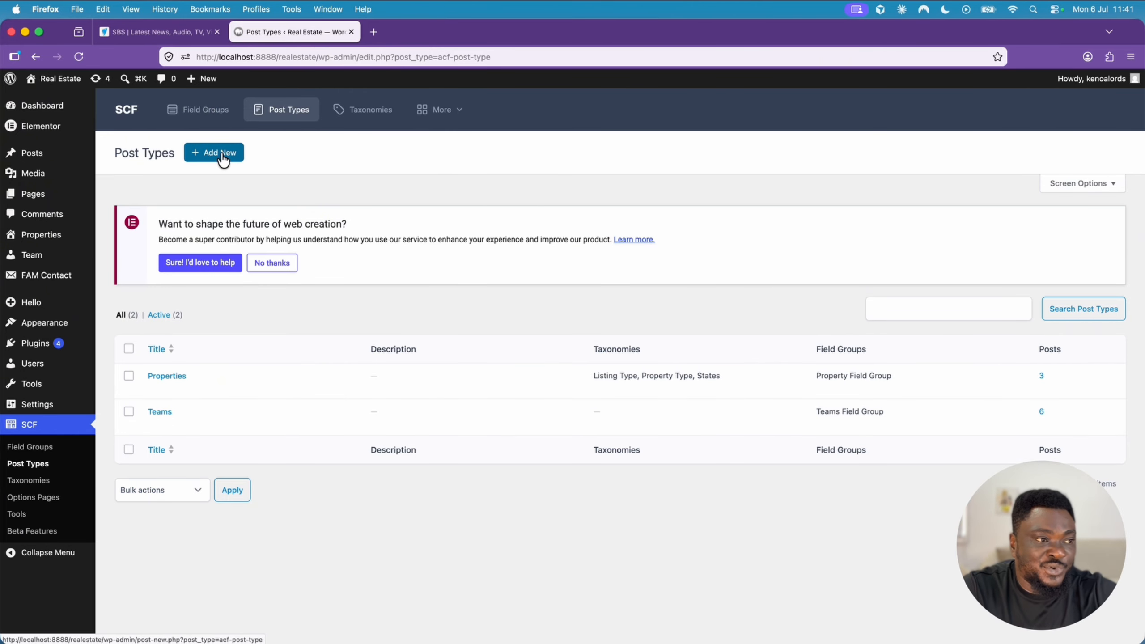
pyautogui.click(223, 159)
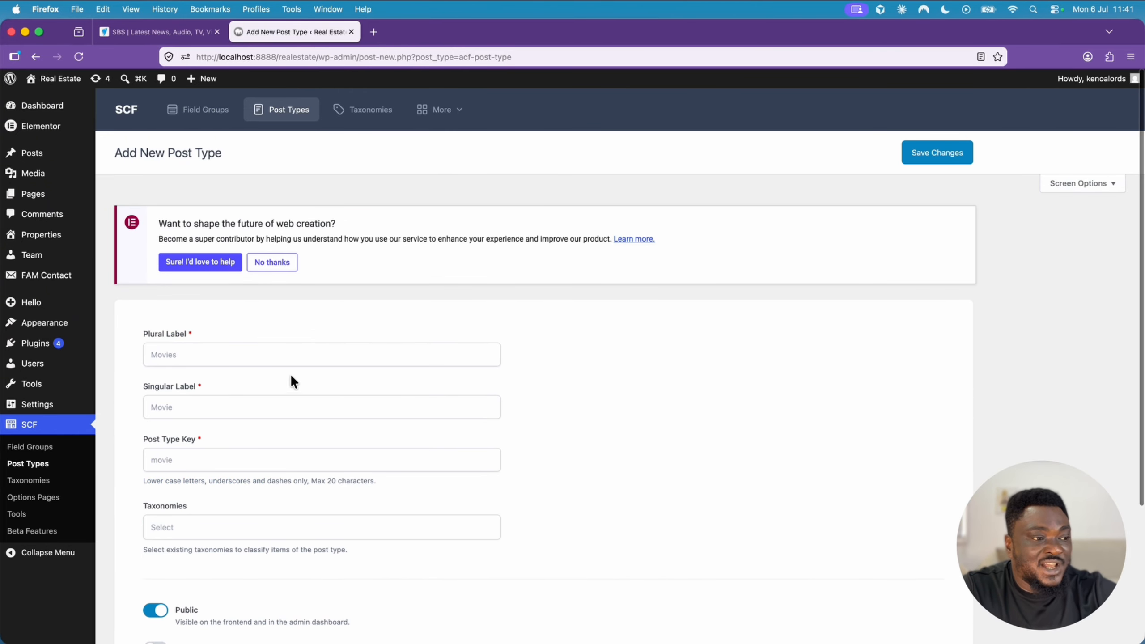
pyautogui.click(295, 361)
pyautogui.write('Test')
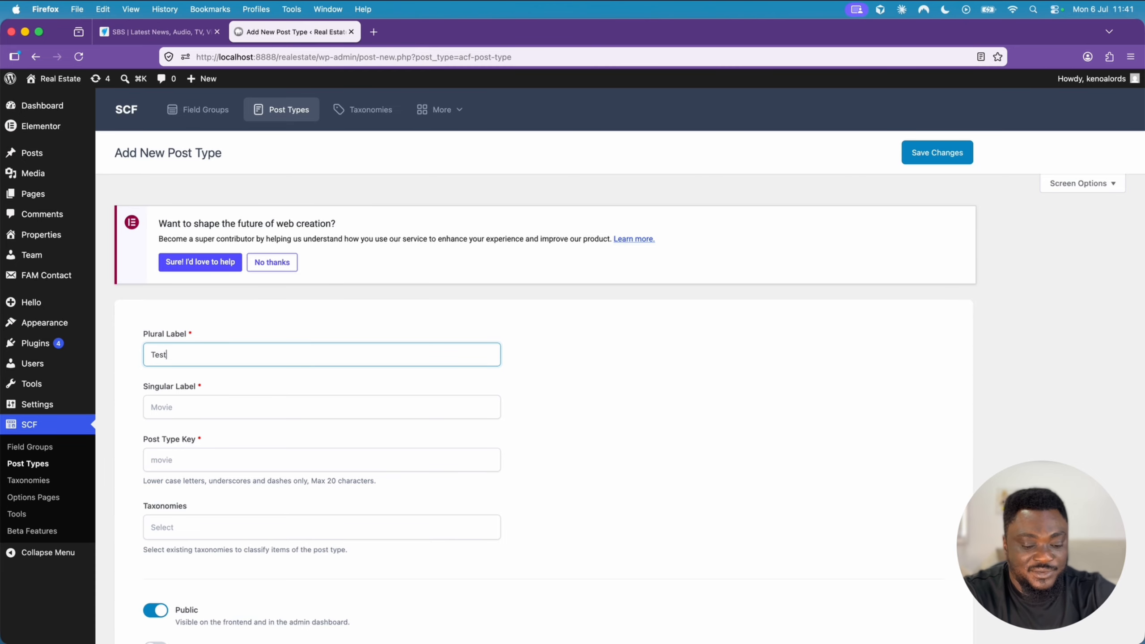
pyautogui.write('imonials')
pyautogui.press('Tab')
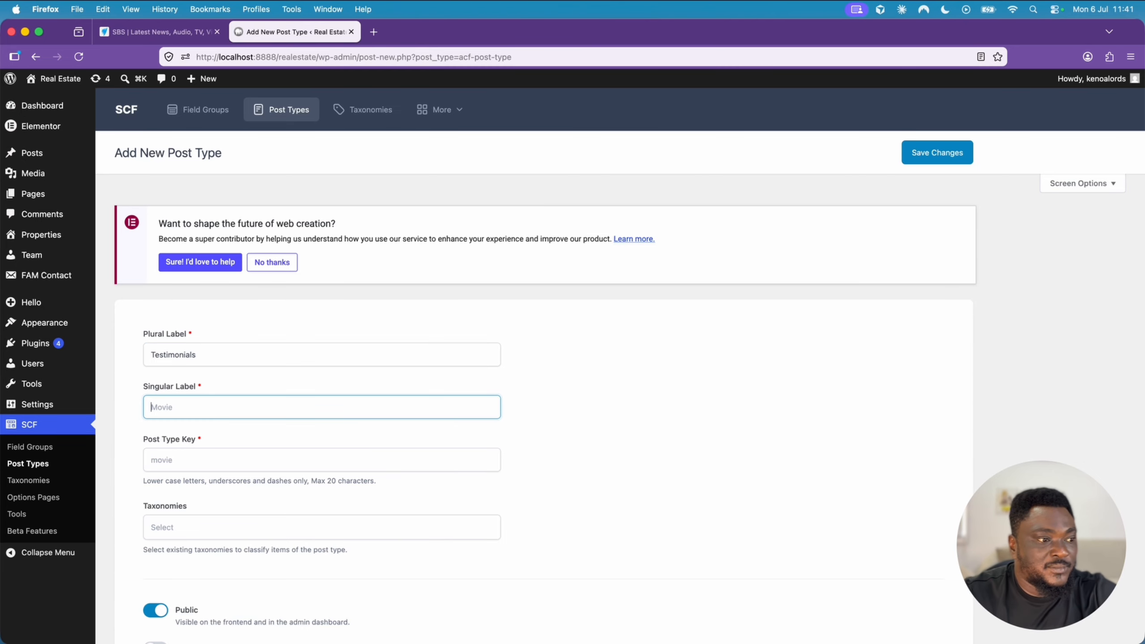
pyautogui.write('T')
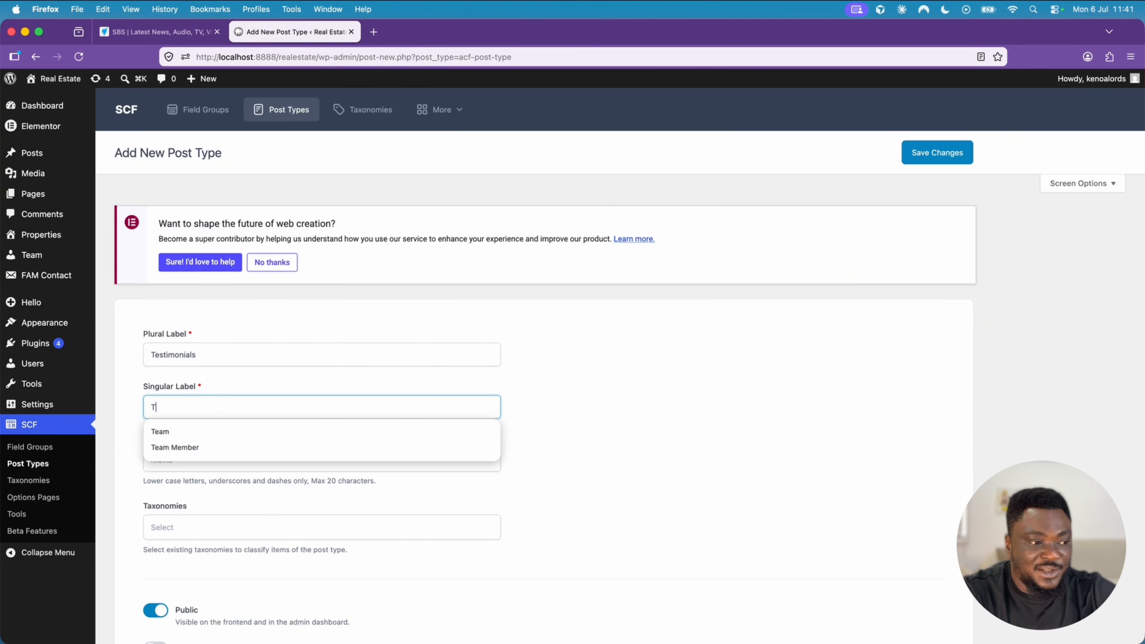
pyautogui.write('estimonial')
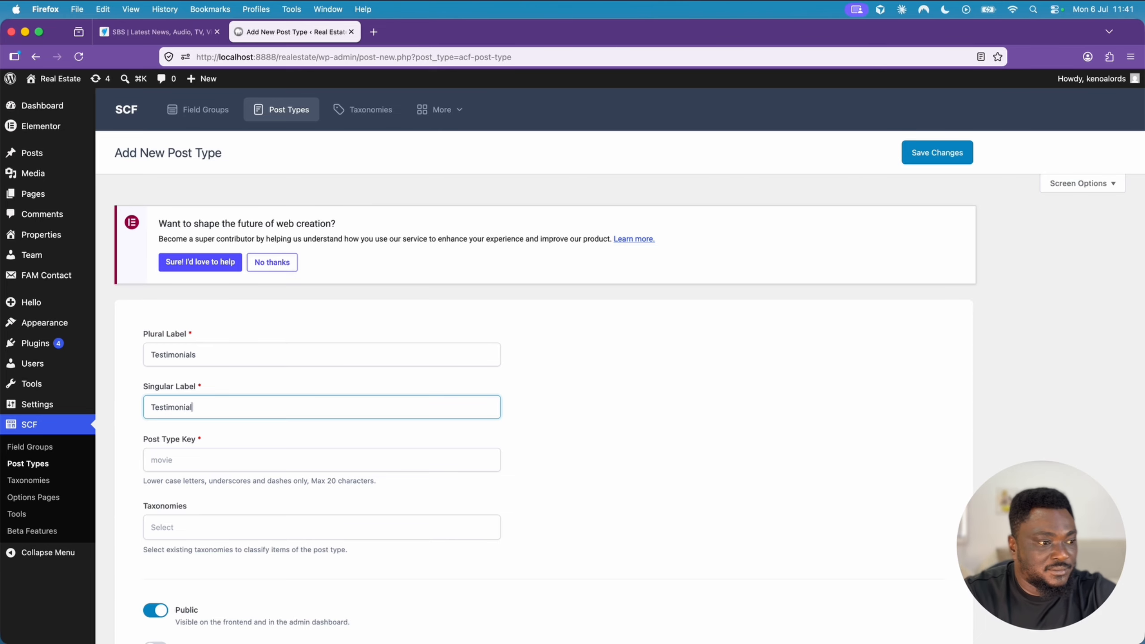
pyautogui.click(270, 450)
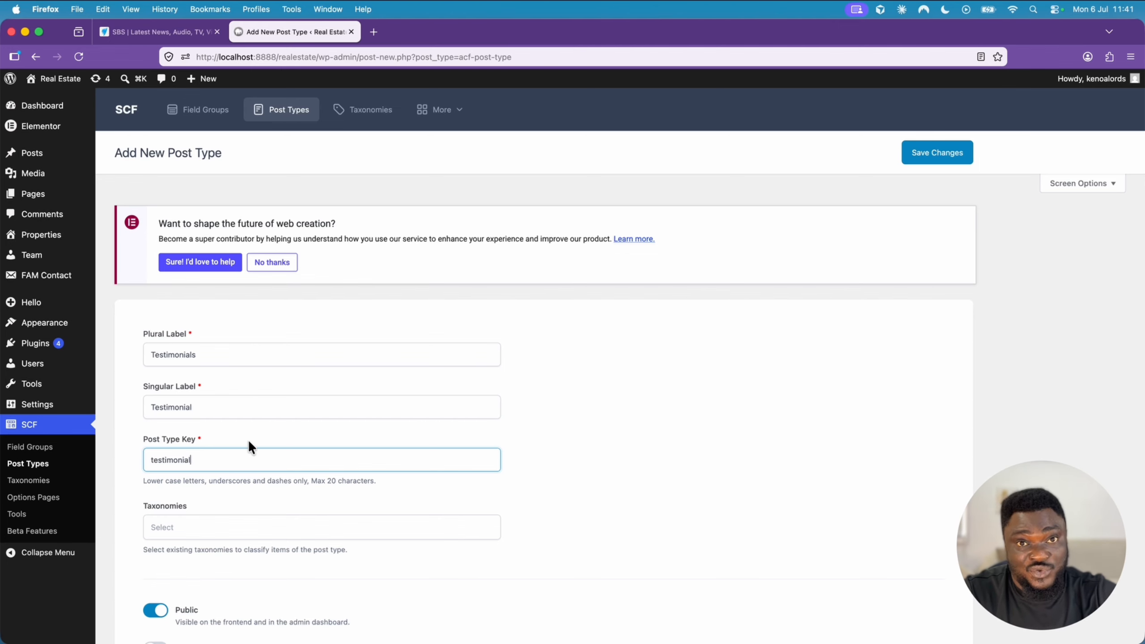
# - Enable advanced configuration for the post type and choose the speech-bubble Dashicon as its admin menu icon
pyautogui.scroll(-4, 248, 439)
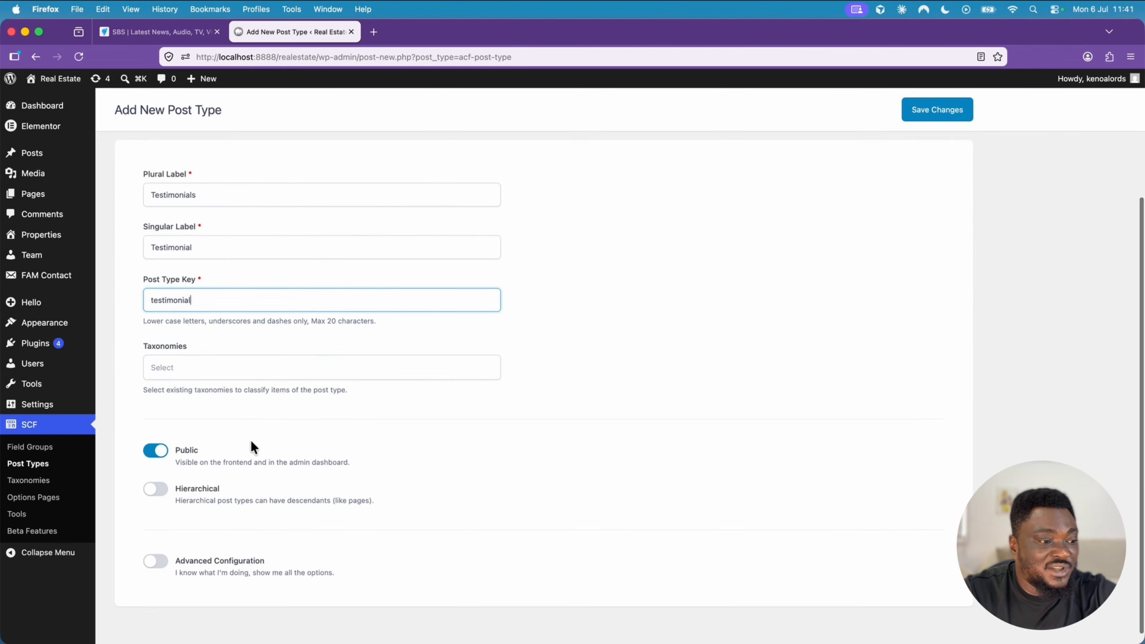
pyautogui.scroll(-1, 221, 446)
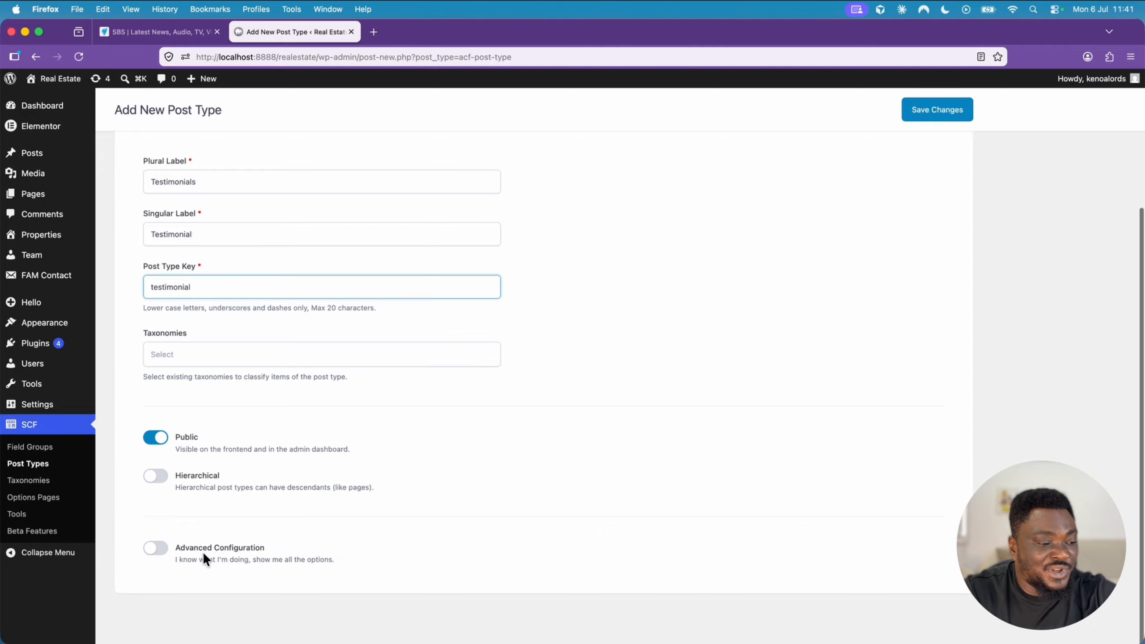
pyautogui.click(156, 548)
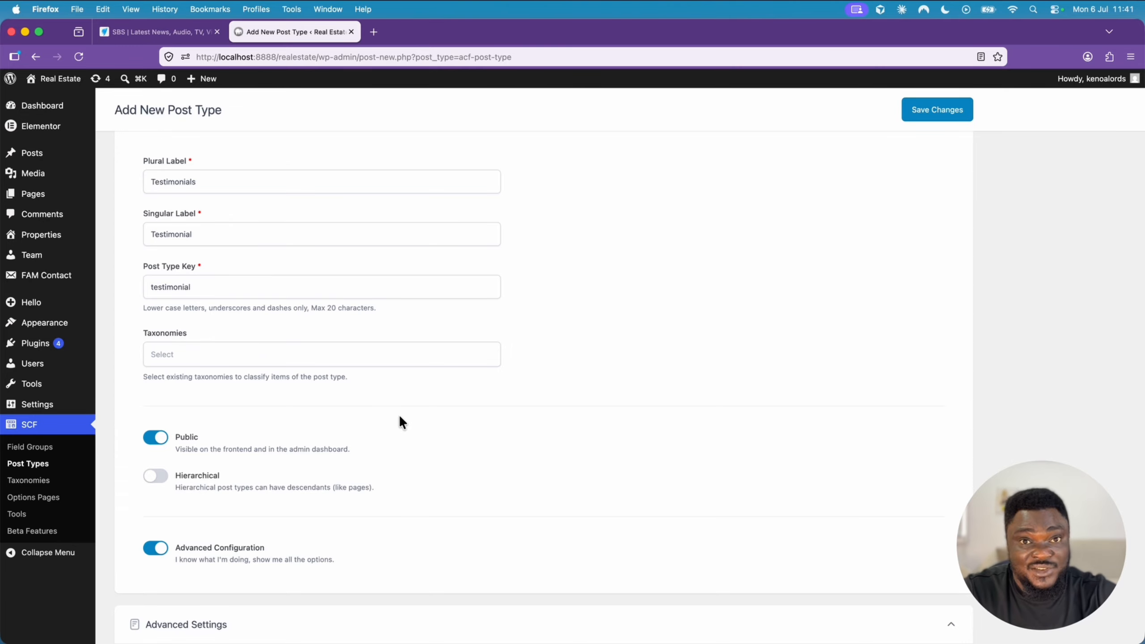
pyautogui.scroll(-10, 400, 418)
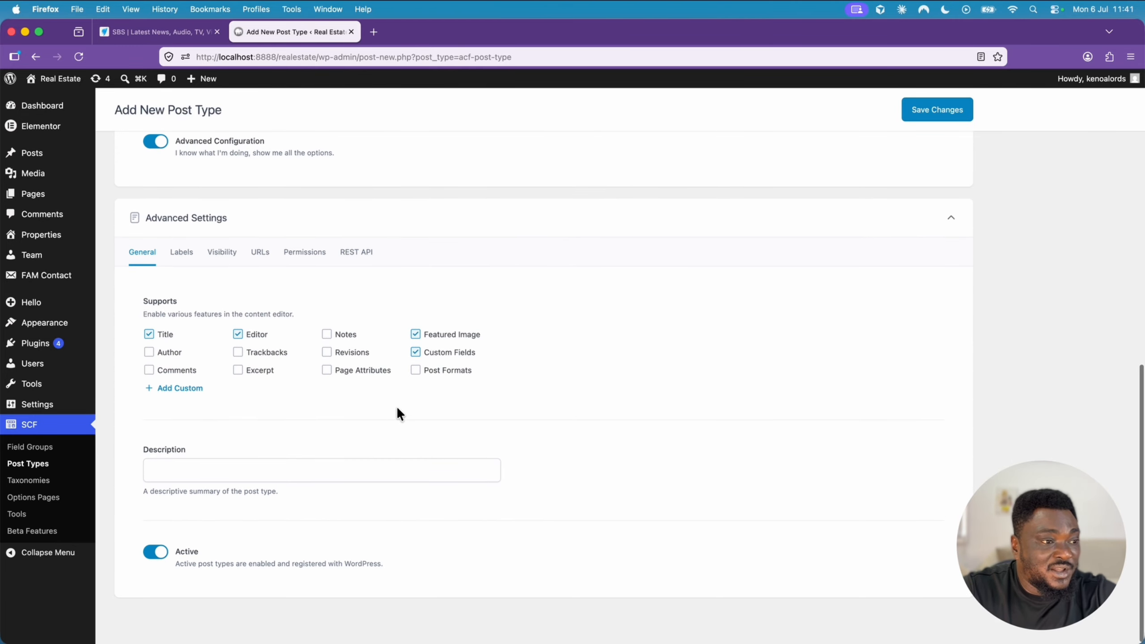
pyautogui.click(232, 258)
pyautogui.scroll(-3, 356, 465)
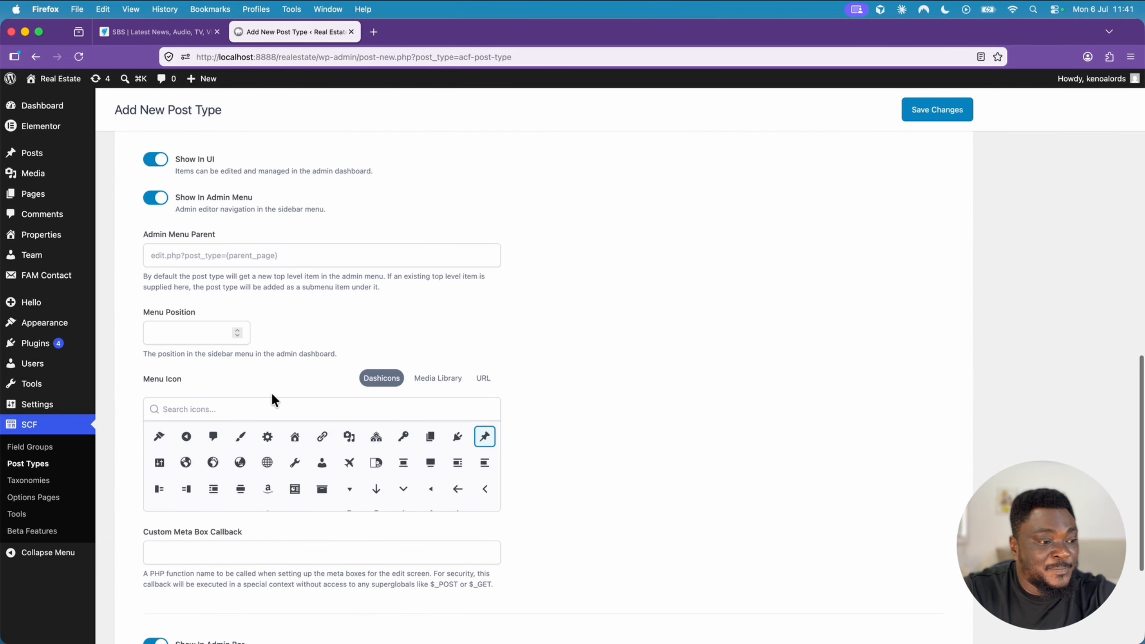
pyautogui.click(213, 438)
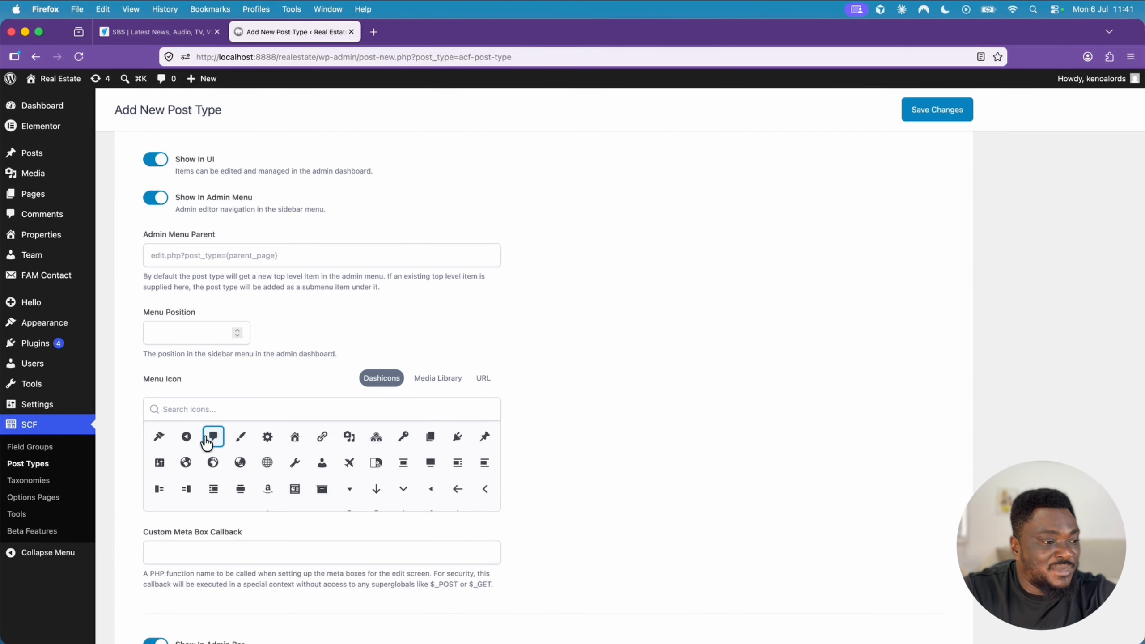
# - Review the remaining visibility settings and save the Testimonials post type
pyautogui.scroll(-4, 569, 449)
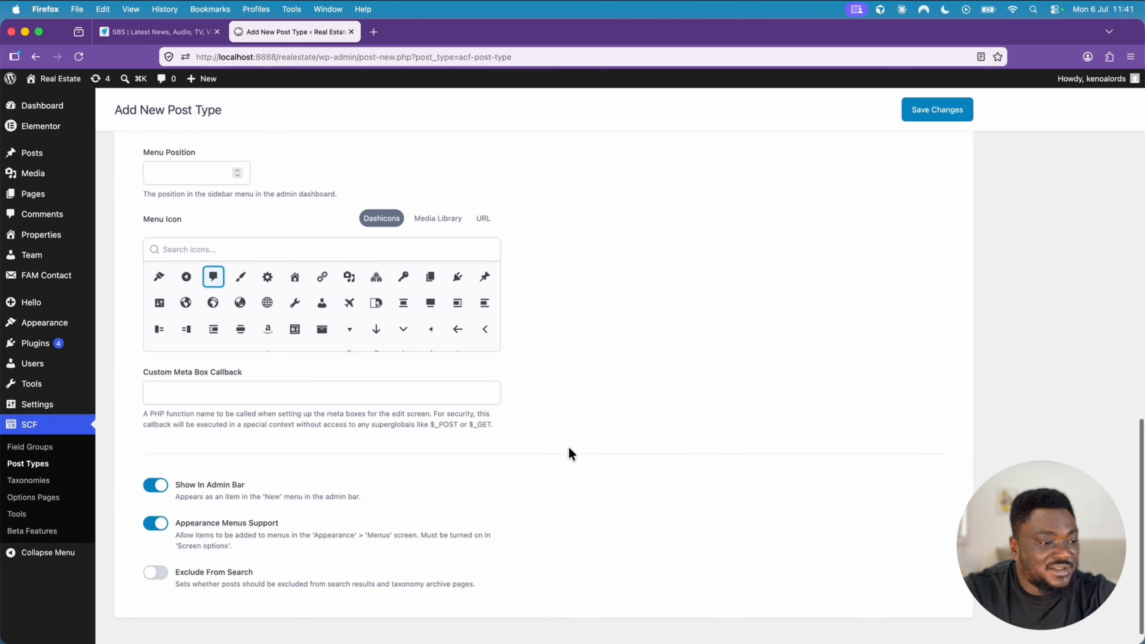
pyautogui.scroll(10, 569, 449)
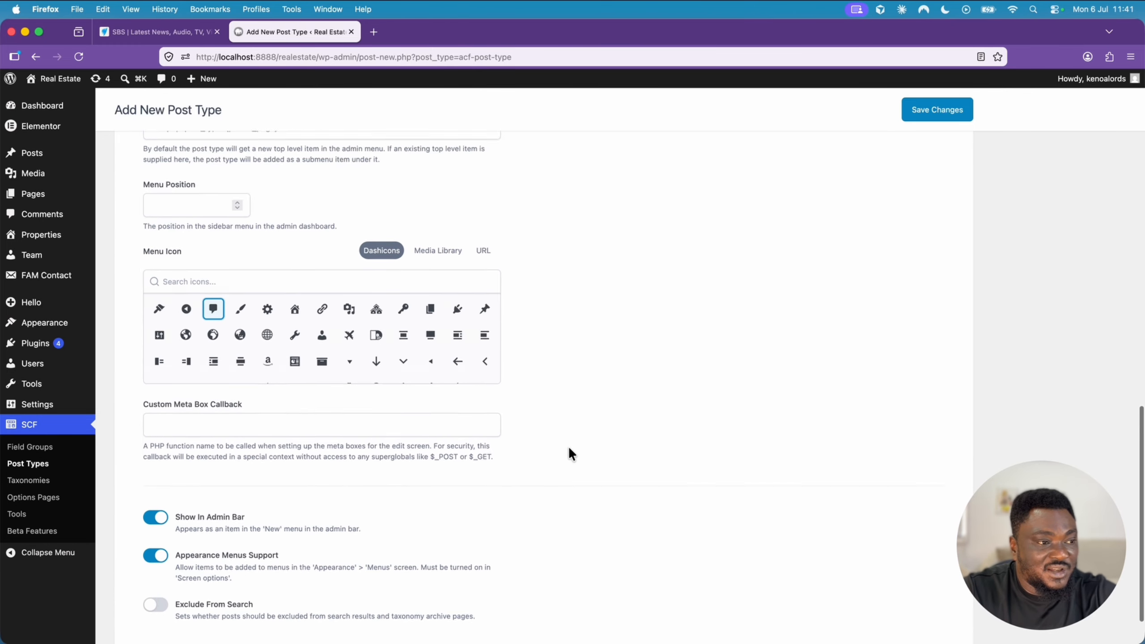
pyautogui.scroll(1, 568, 445)
pyautogui.click(927, 109)
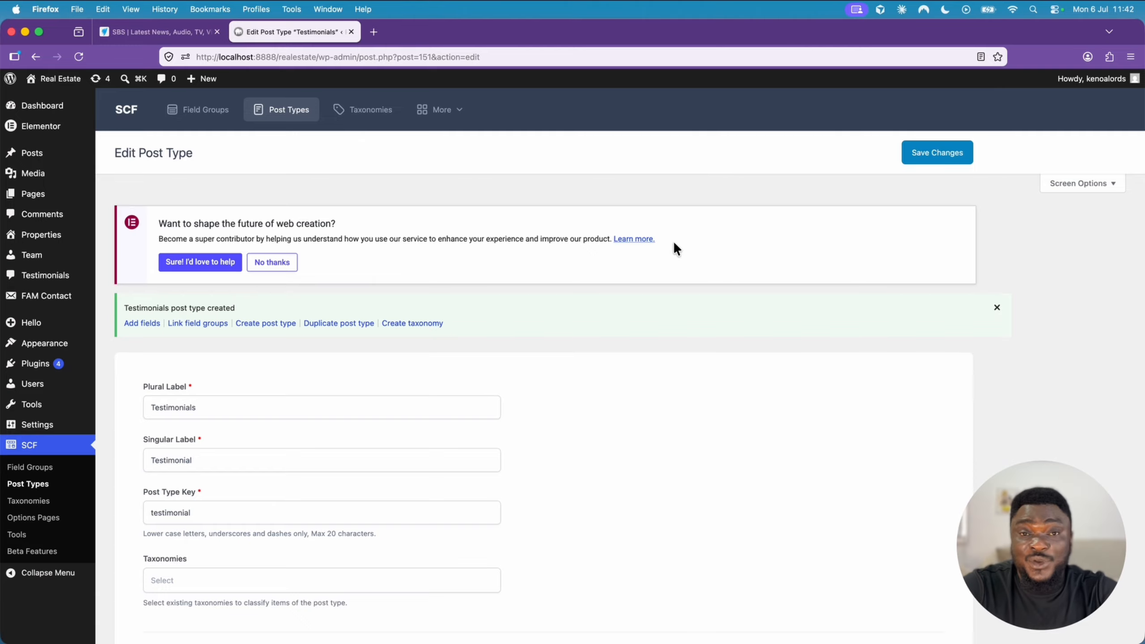
# - Start a new SCF field group titled "Testimonial Field Group"
pyautogui.click(37, 469)
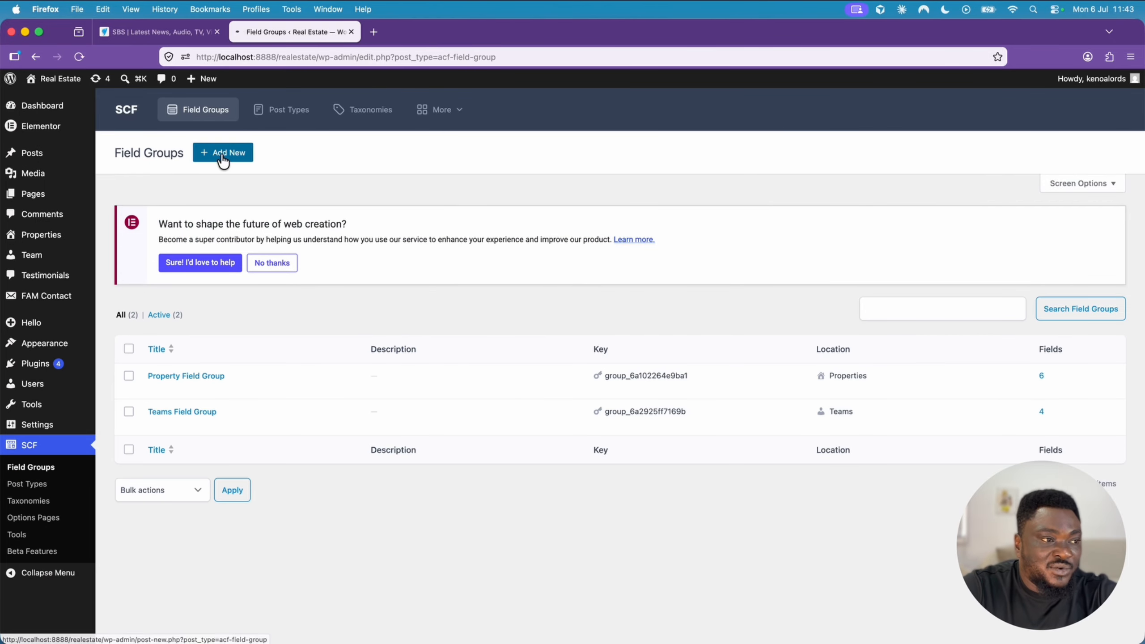
pyautogui.click(224, 156)
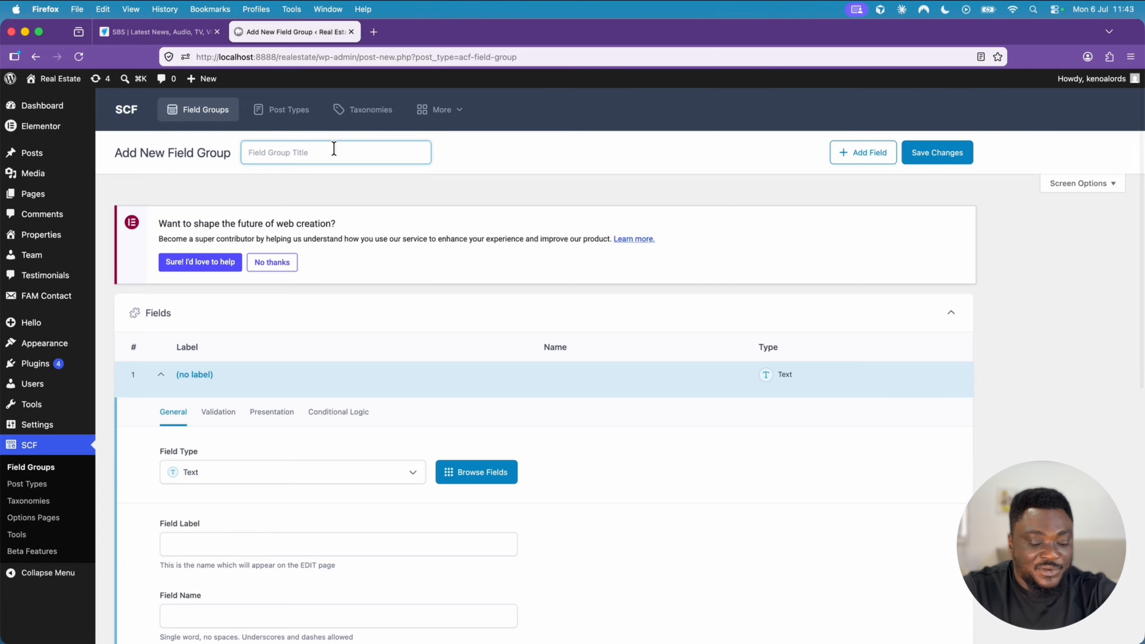
pyautogui.write('Testim')
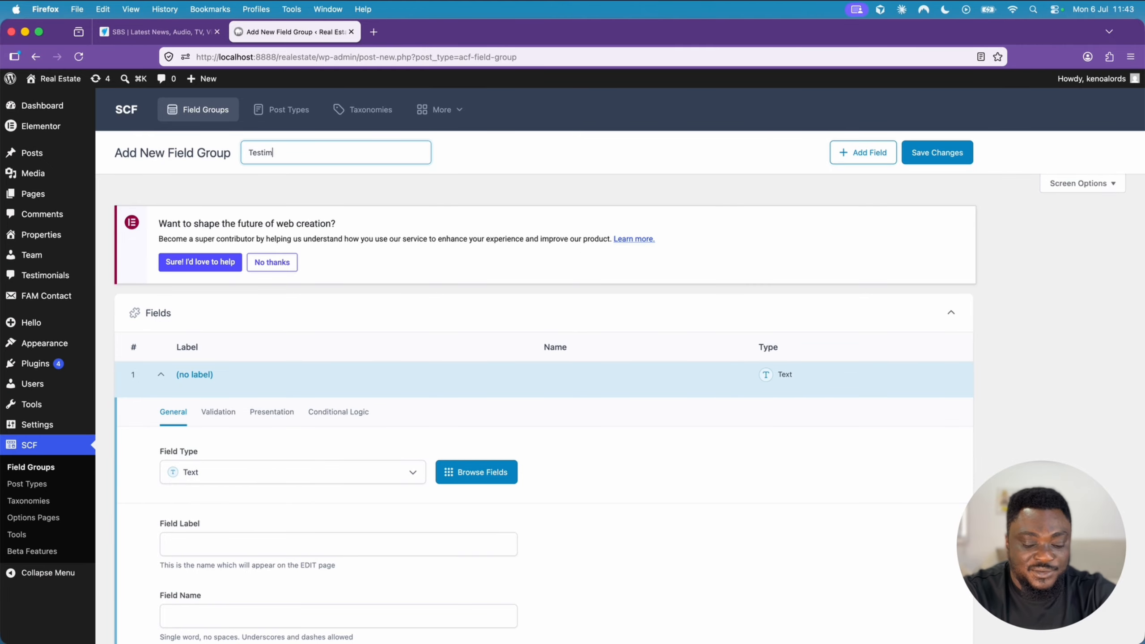
pyautogui.write('onial Fiel')
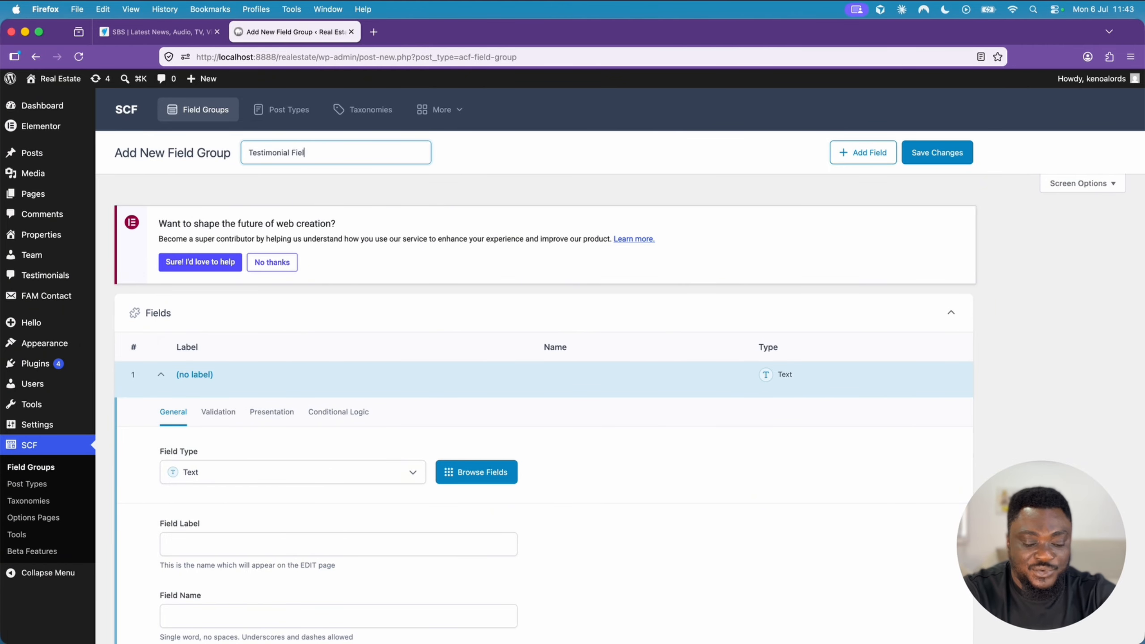
pyautogui.write('d Group')
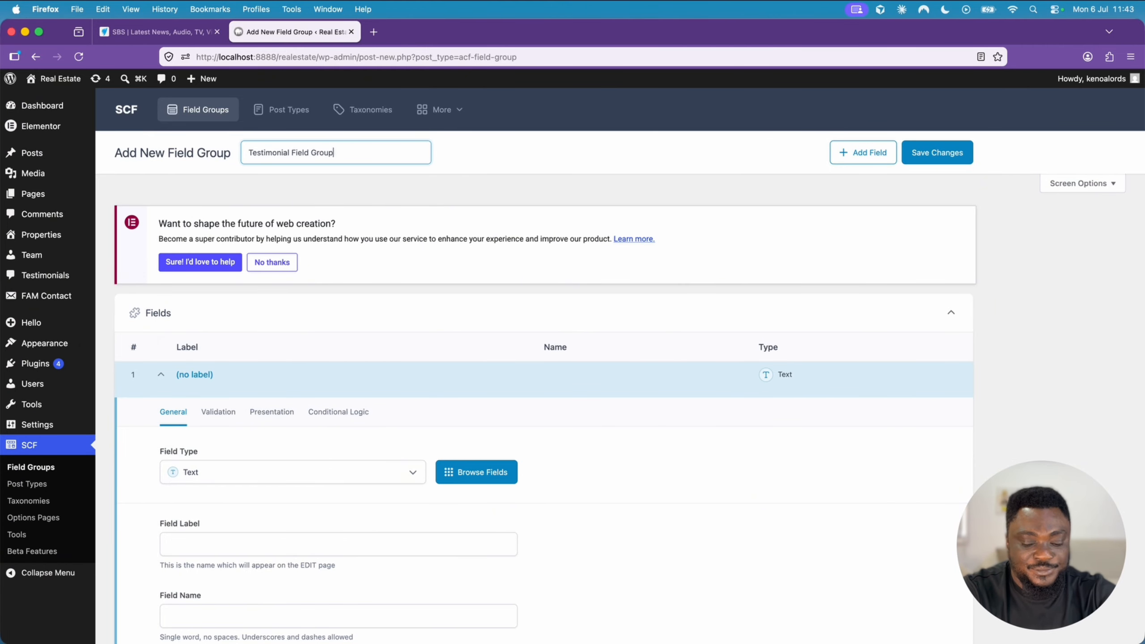
# - Label the group's first text field Designation, with the field name designation
pyautogui.scroll(-2, 188, 312)
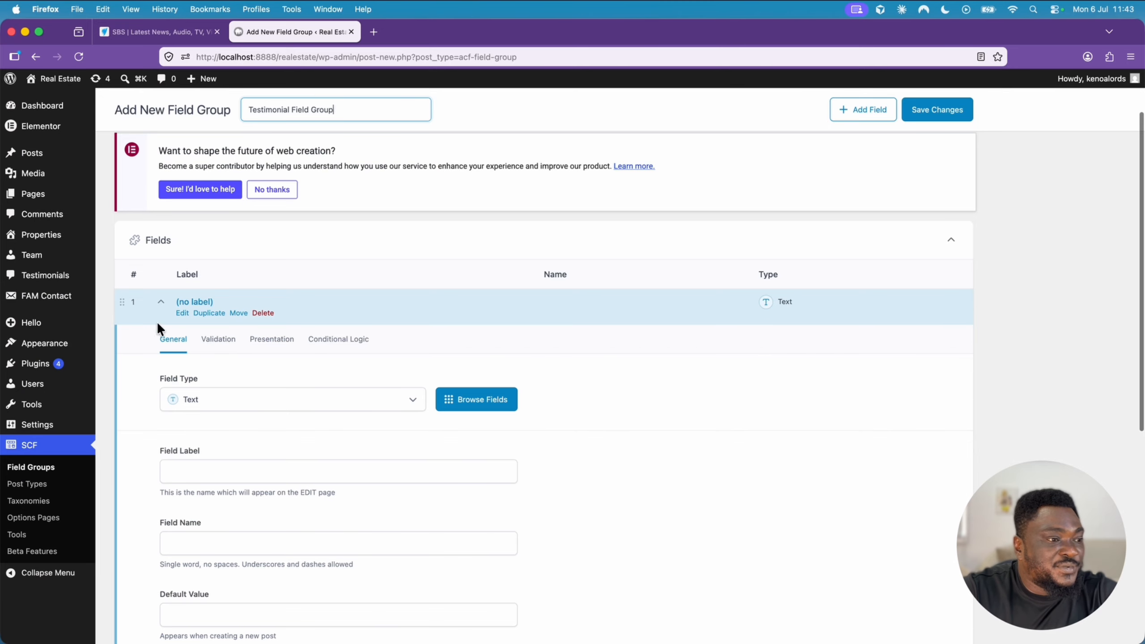
pyautogui.click(226, 467)
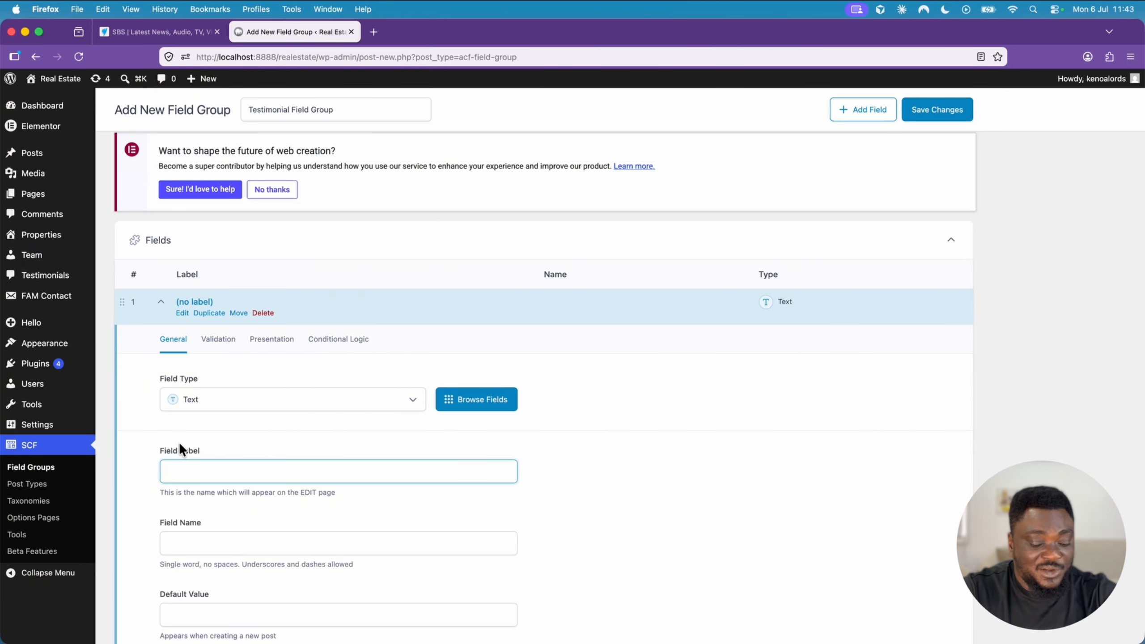
pyautogui.write('Designat')
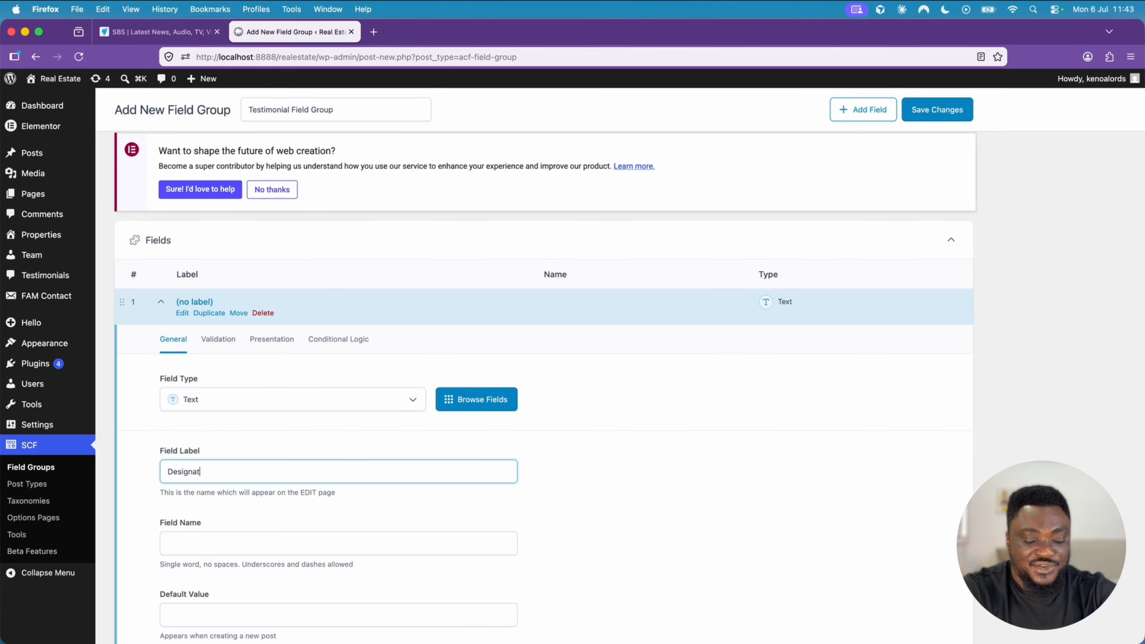
pyautogui.write('ion')
pyautogui.click(259, 440)
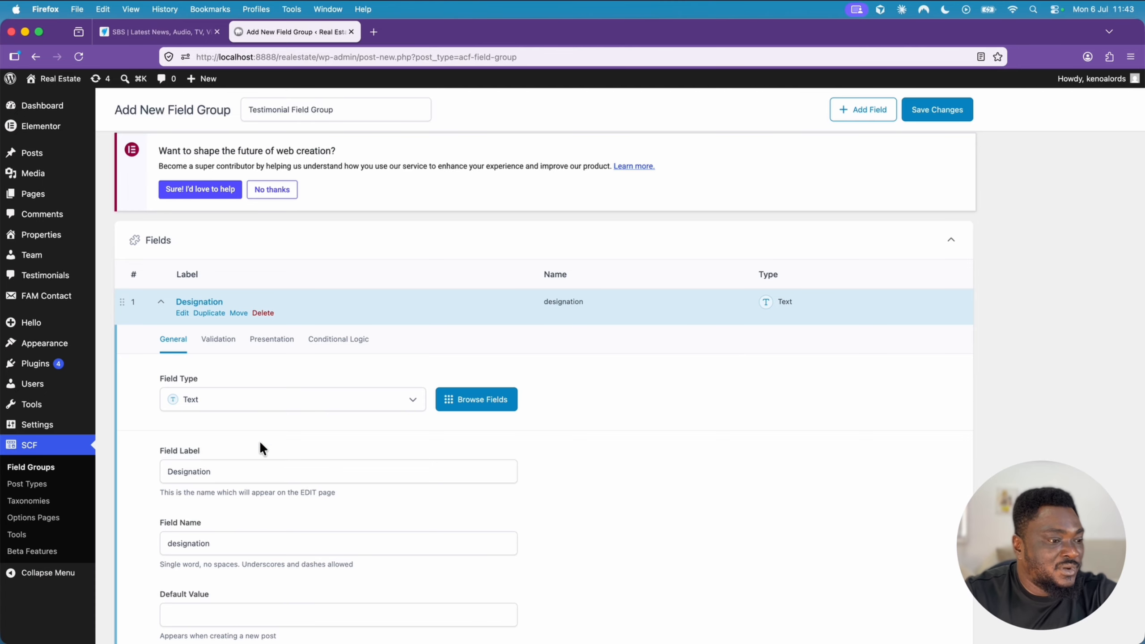
# - Make the Designation field required in its validation settings
pyautogui.scroll(-3, 259, 440)
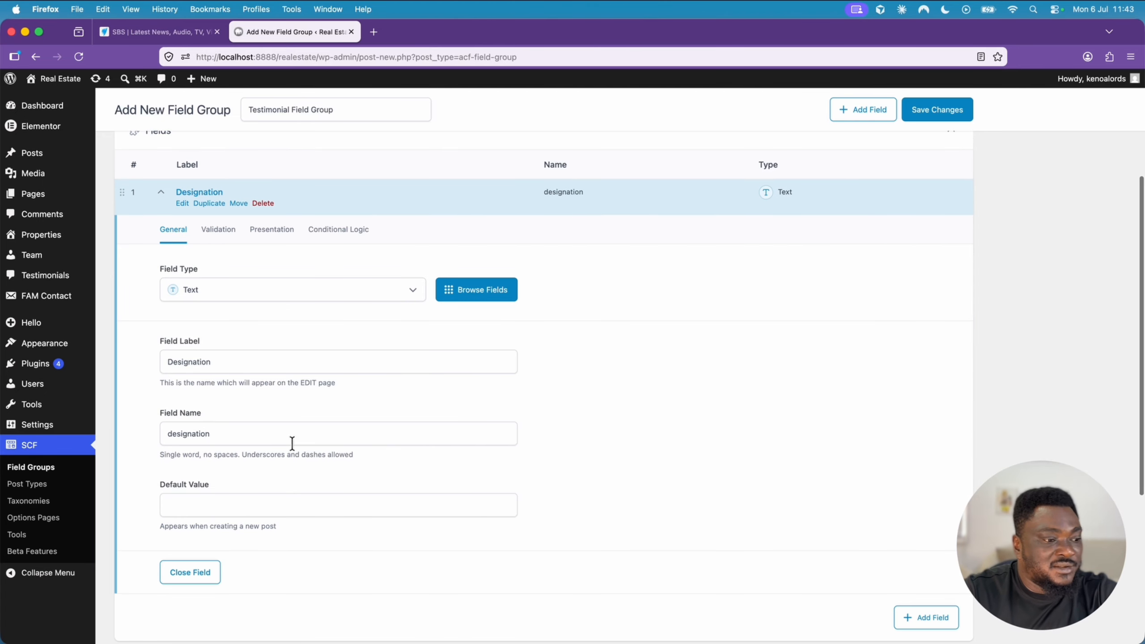
pyautogui.click(224, 238)
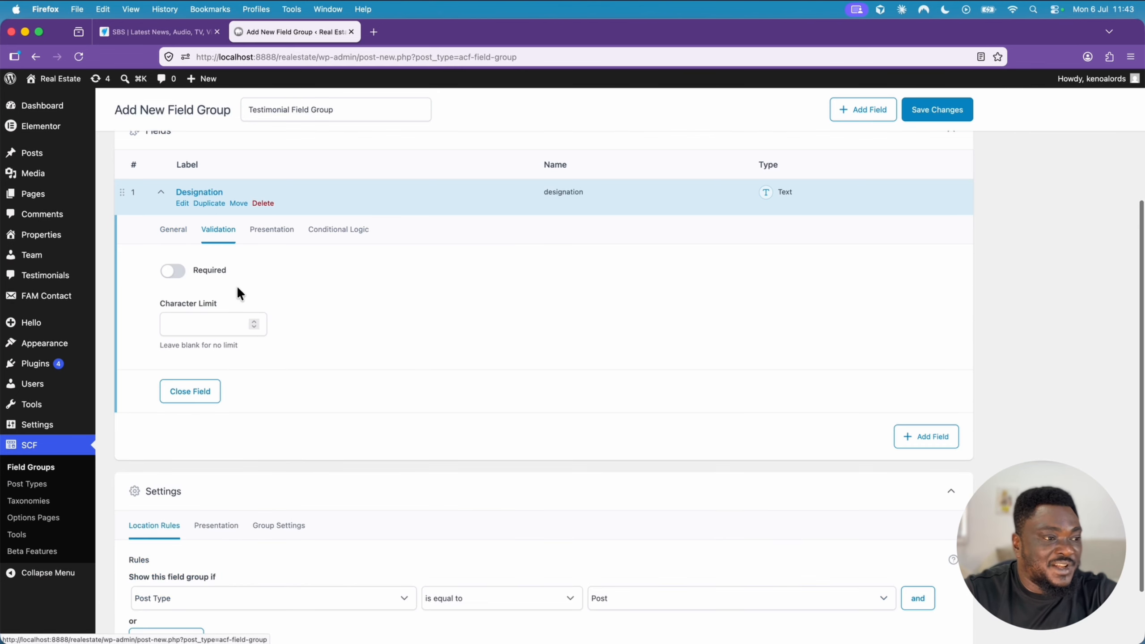
pyautogui.click(176, 275)
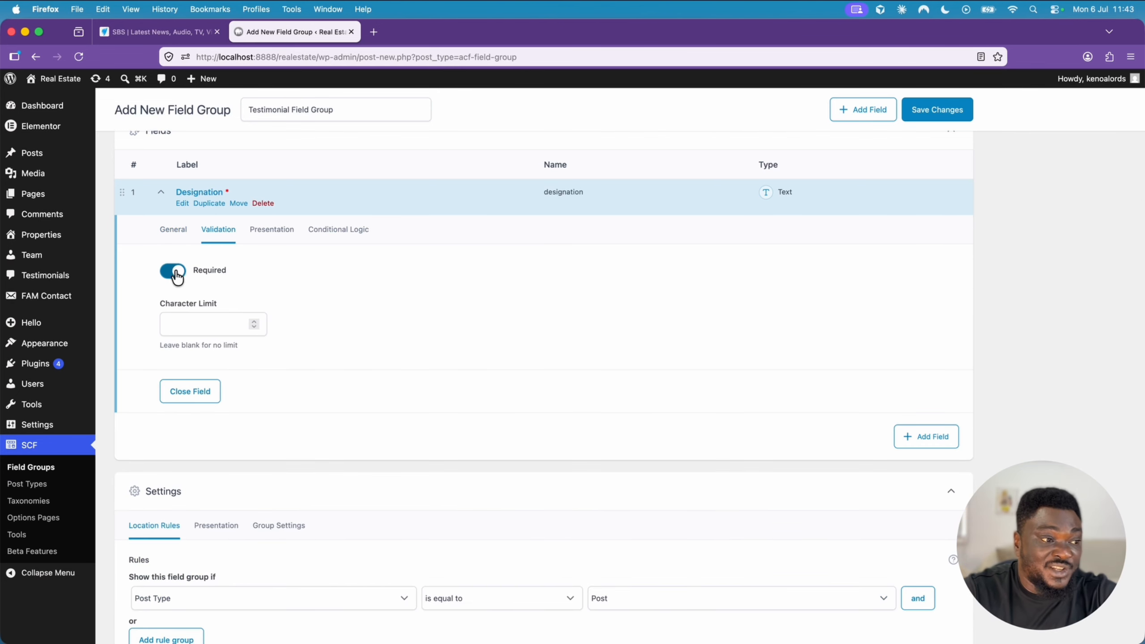
# - Save the Testimonial Field Group with its Designation field
pyautogui.scroll(2, 618, 347)
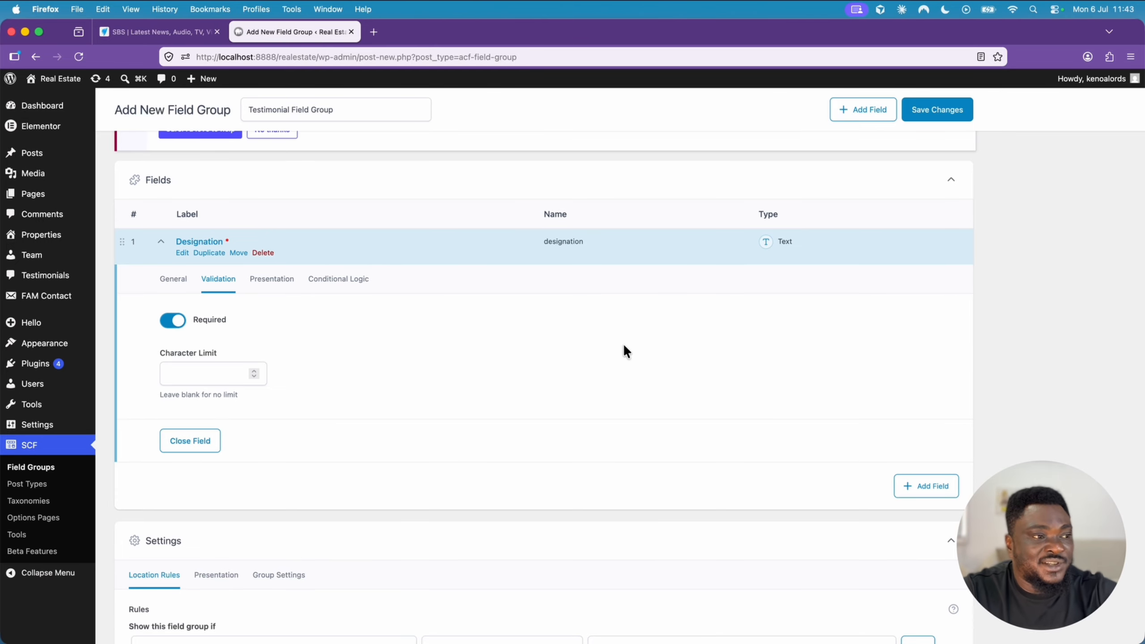
pyautogui.scroll(5, 622, 345)
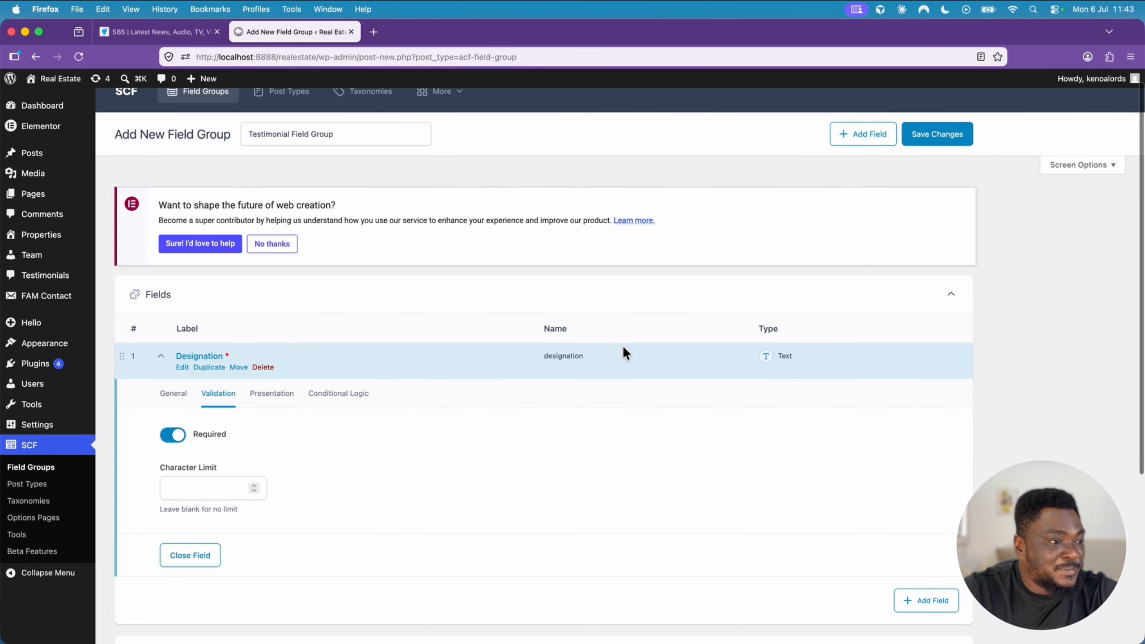
pyautogui.scroll(-3, 544, 343)
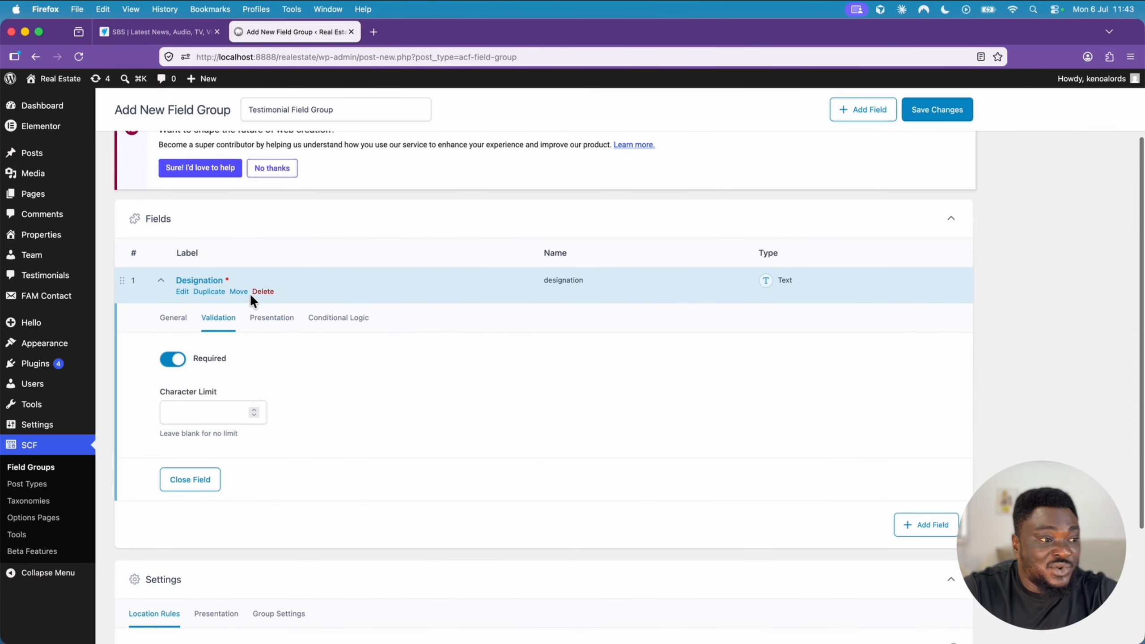
pyautogui.scroll(3, 496, 284)
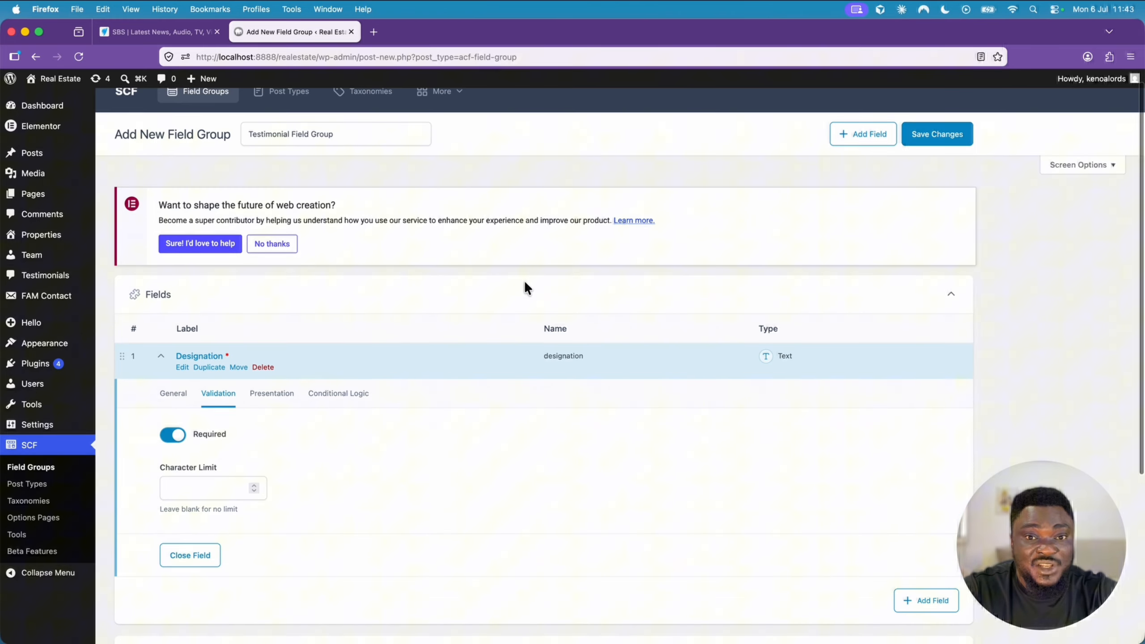
pyautogui.click(934, 136)
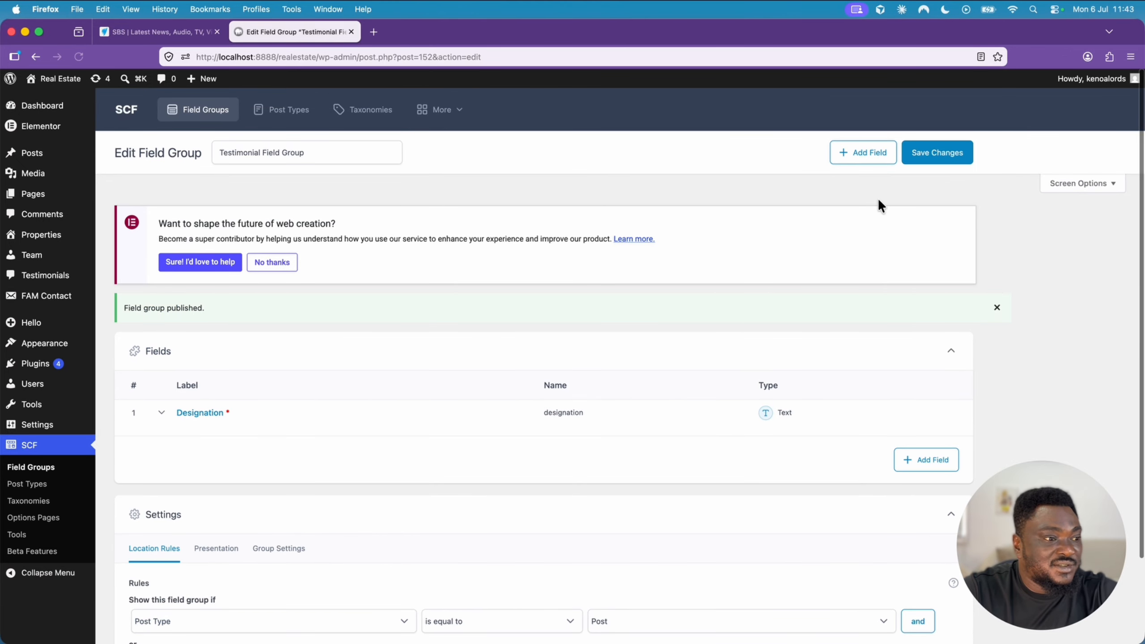
# - Set the field group's location rule to show when Post Type is equal to Testimonial, and save the changes
pyautogui.scroll(-3, 718, 204)
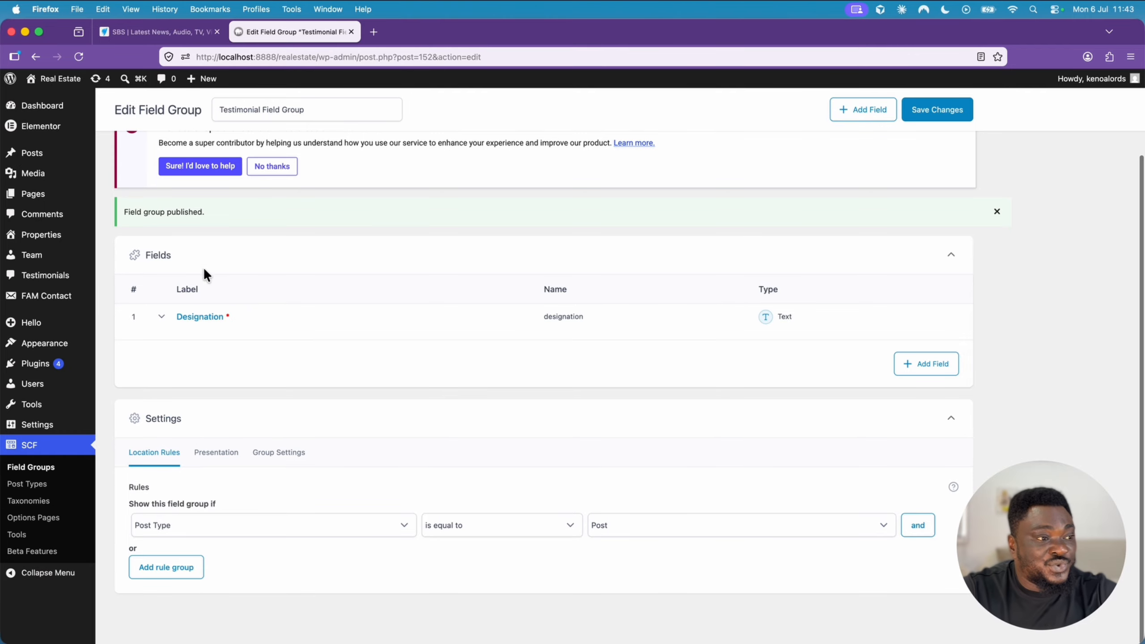
pyautogui.scroll(3, 248, 318)
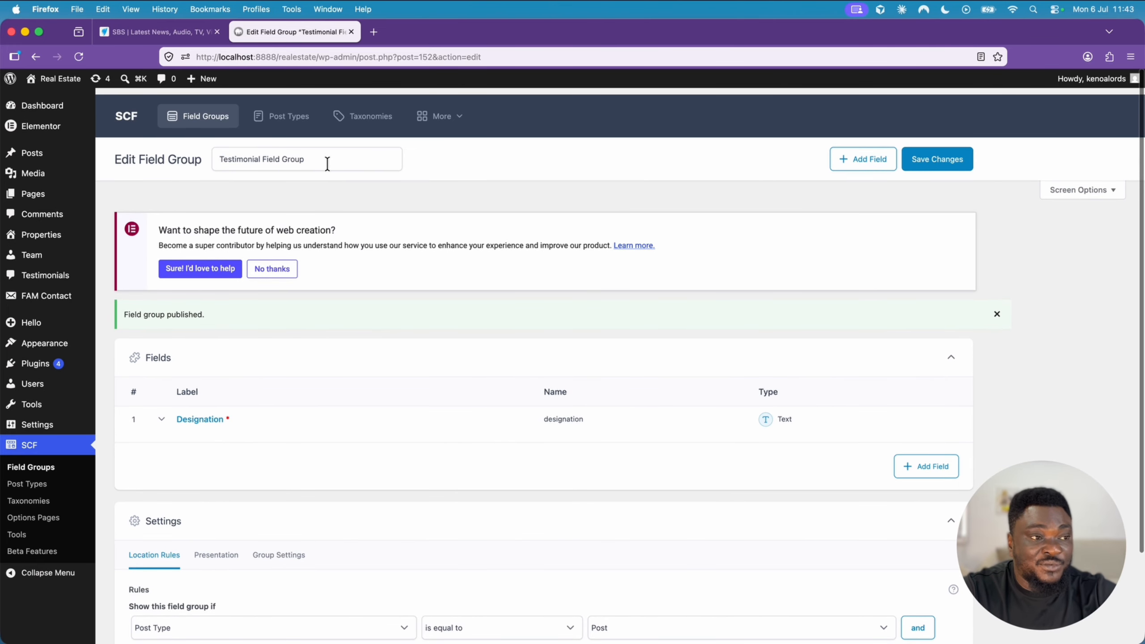
pyautogui.scroll(-3, 392, 366)
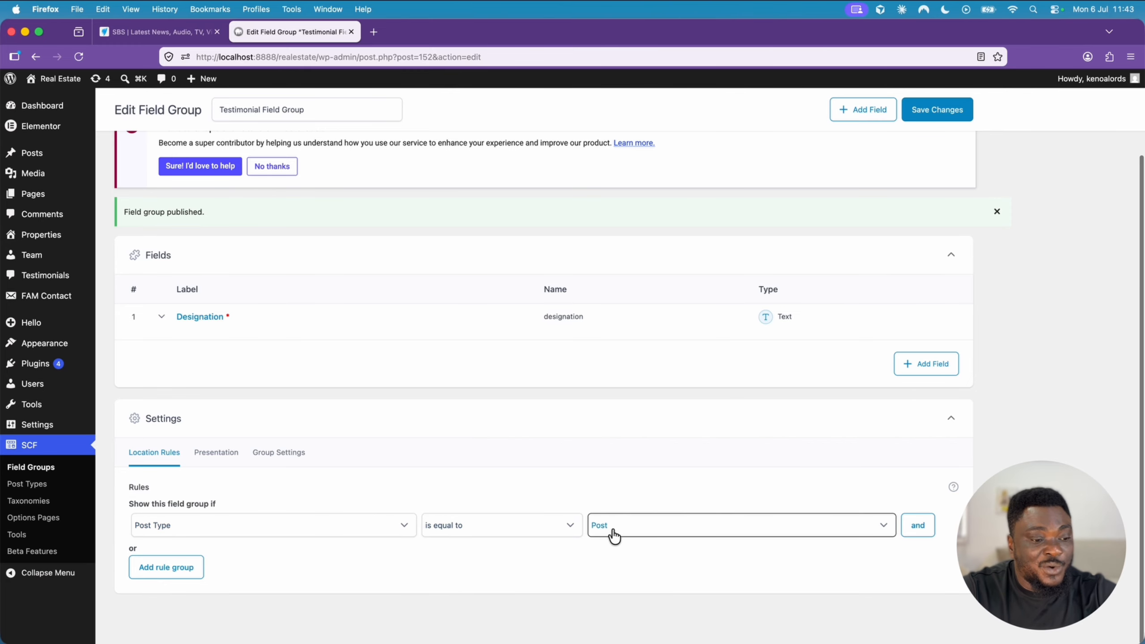
pyautogui.click(649, 535)
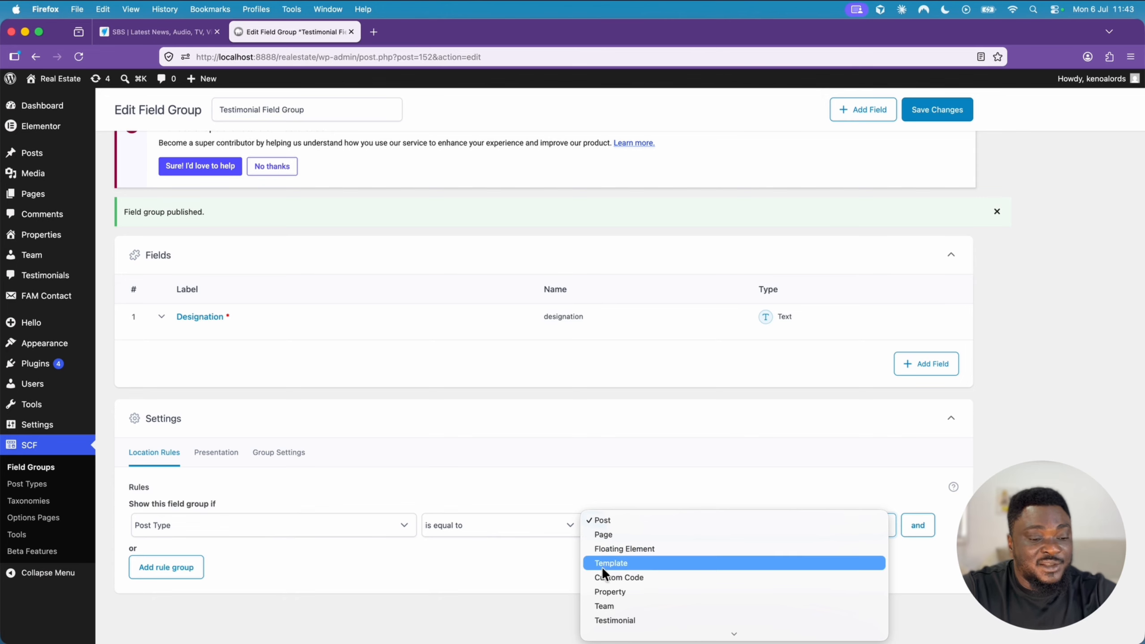
pyautogui.scroll(-1, 671, 566)
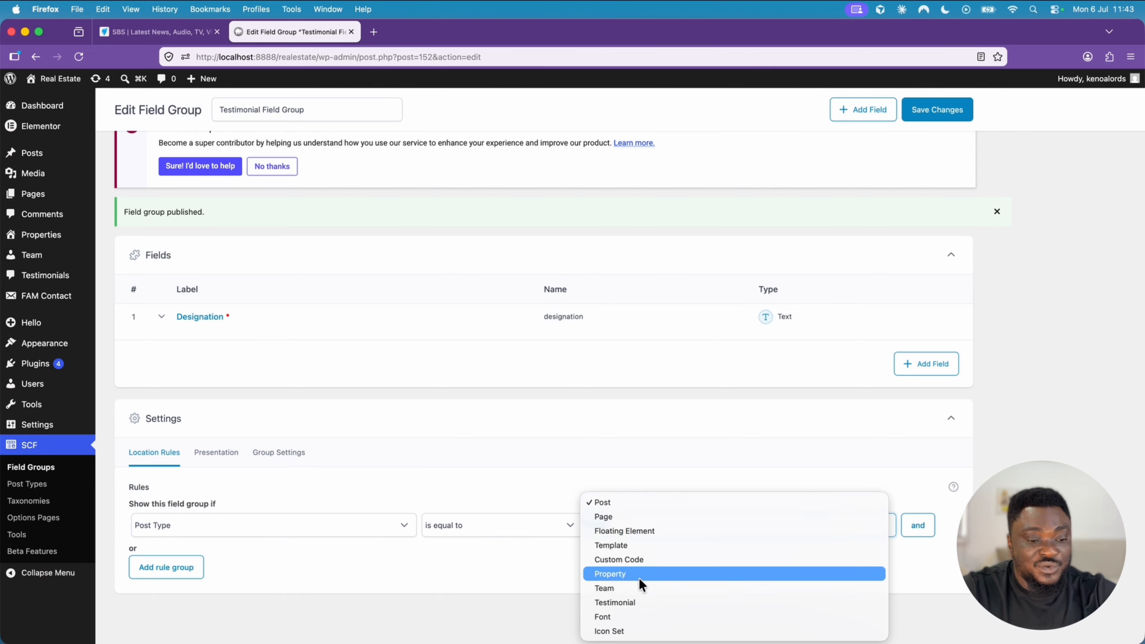
pyautogui.click(631, 601)
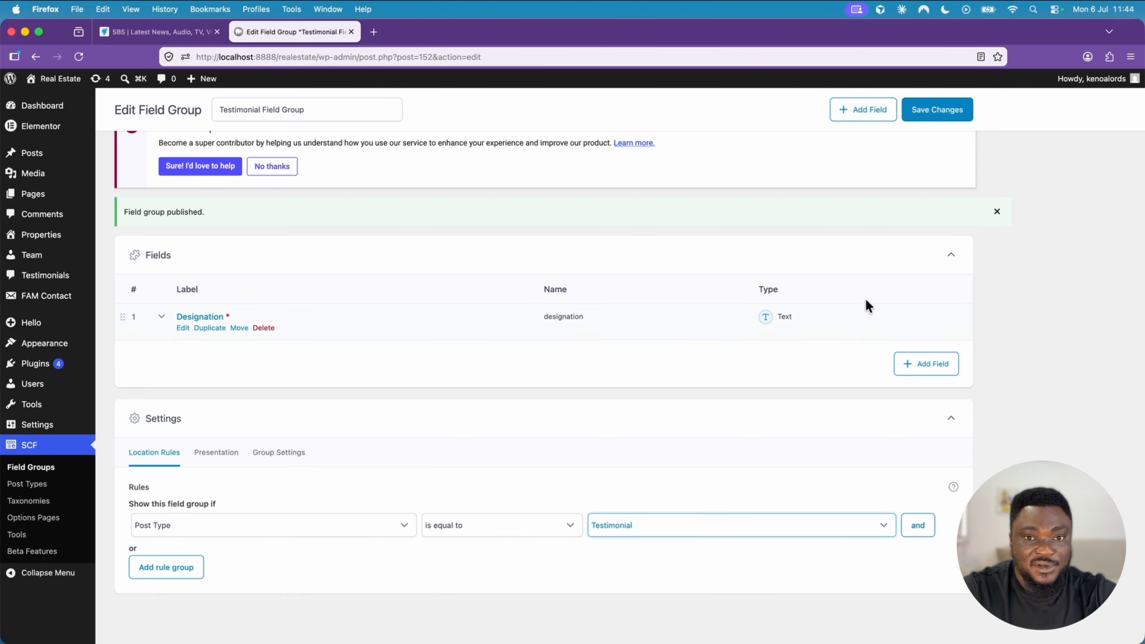
pyautogui.click(946, 113)
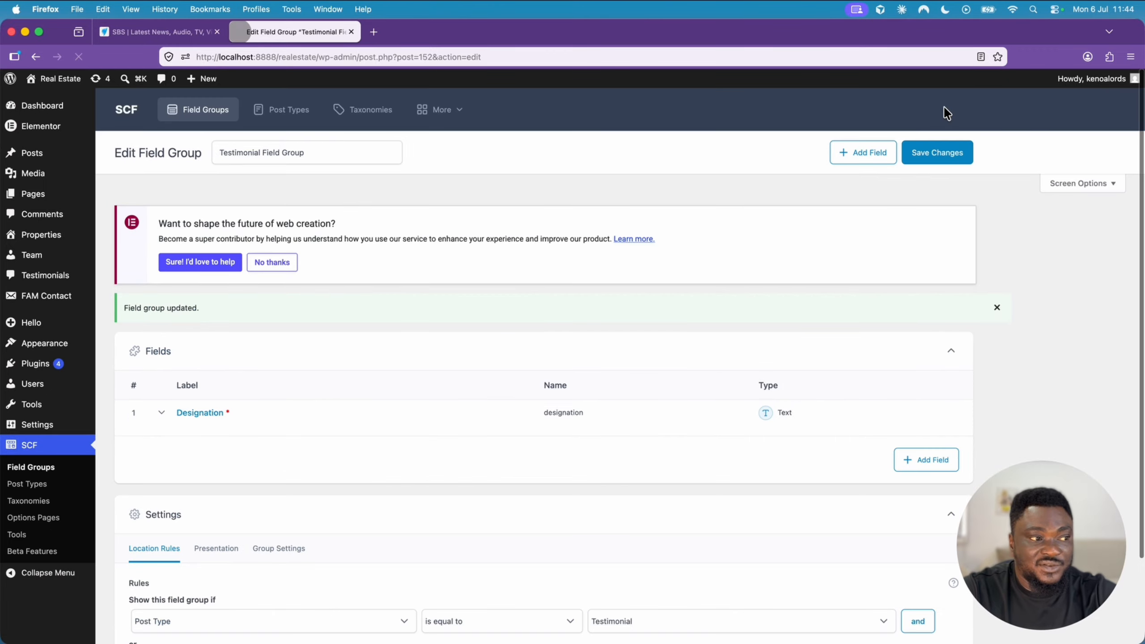
# - Start a new testimonial with the client's name as its title and Home Seller as its Designation
pyautogui.click(52, 281)
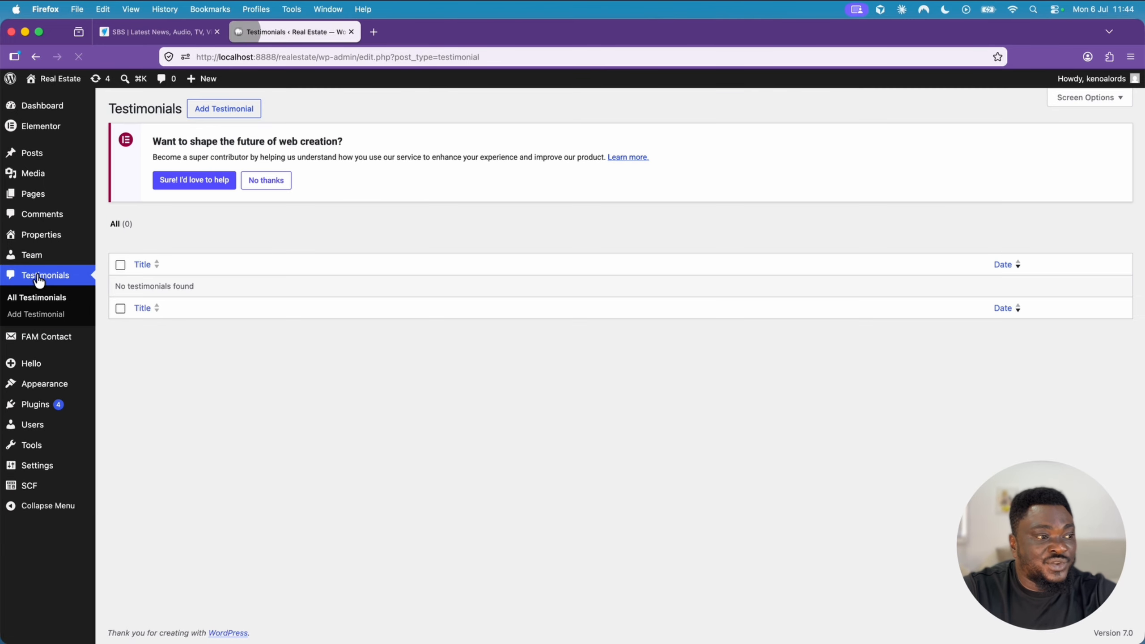
pyautogui.click(228, 114)
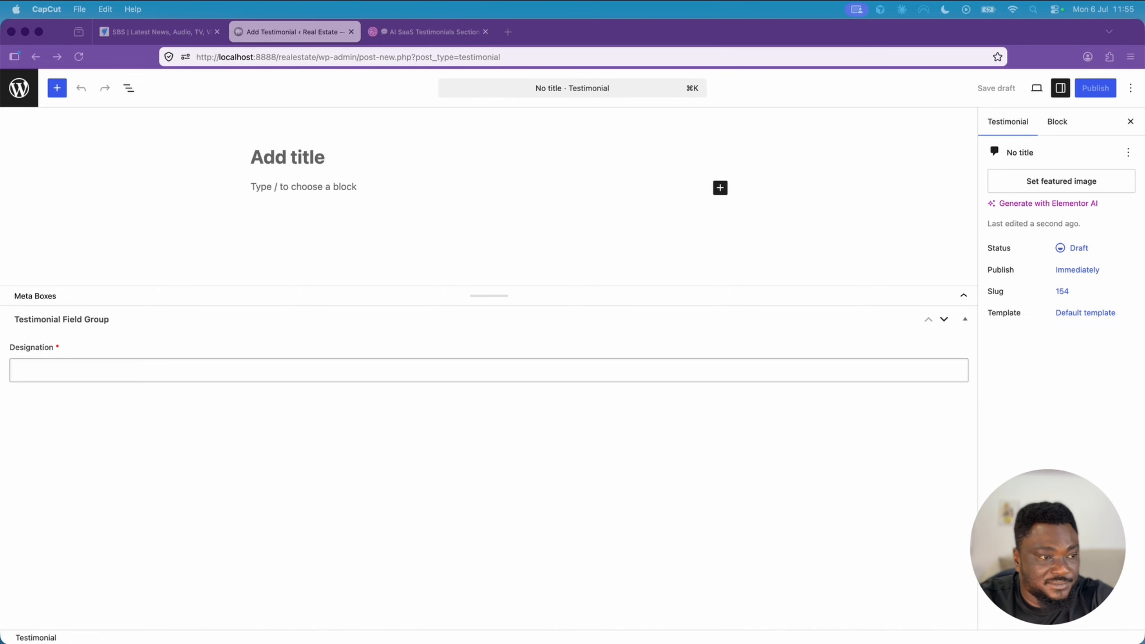
pyautogui.click(281, 161)
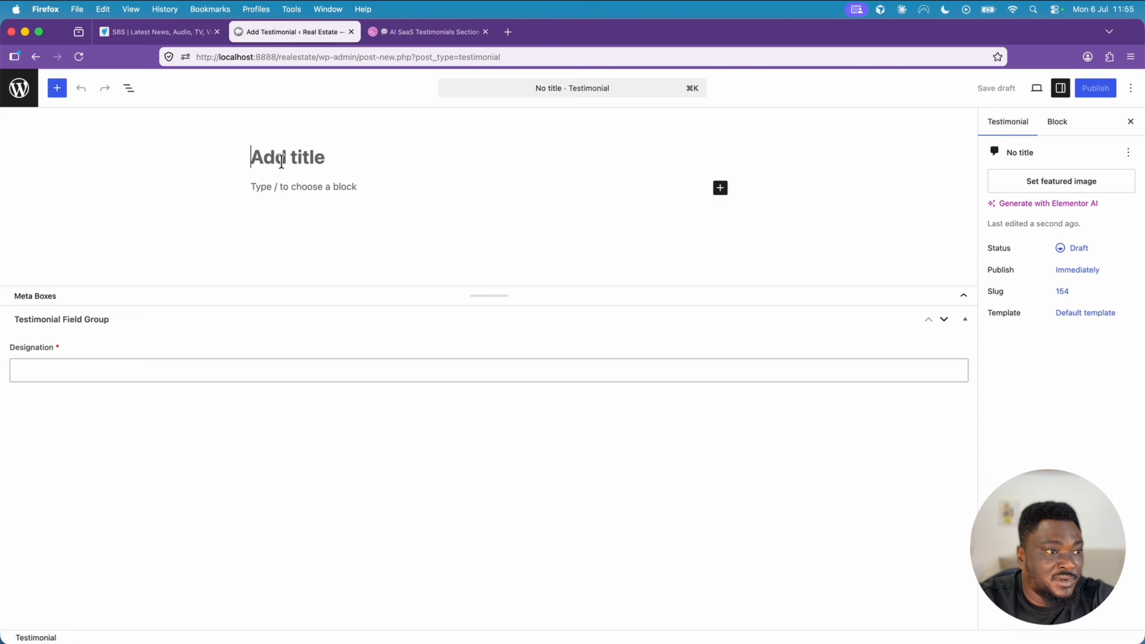
pyautogui.write('Emily Carter')
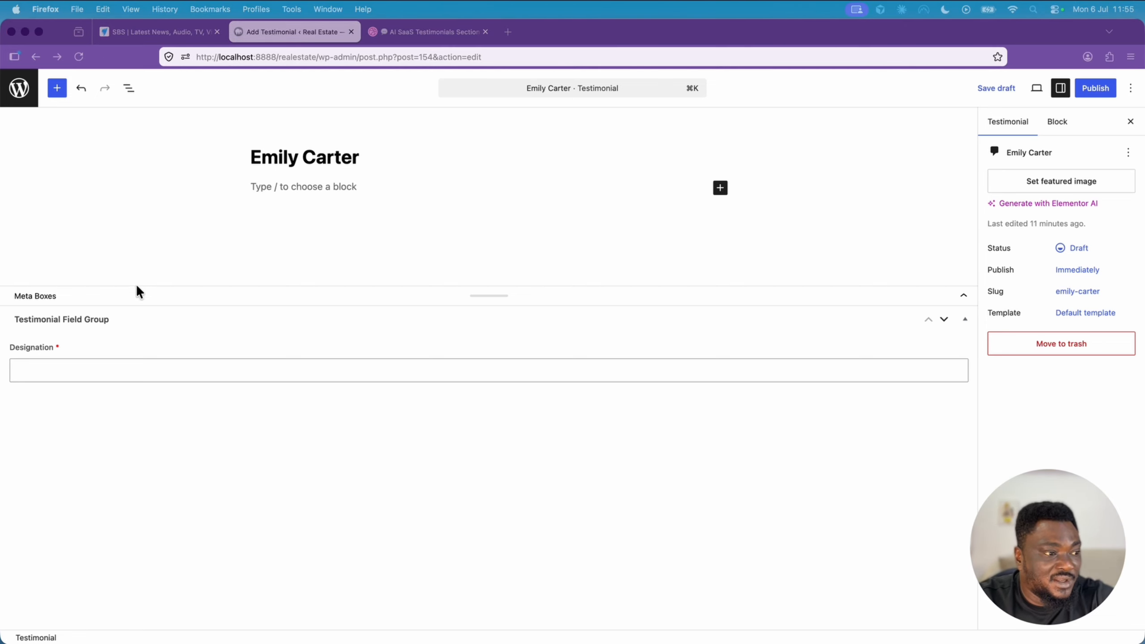
pyautogui.click(148, 369)
pyautogui.write('Home Seller')
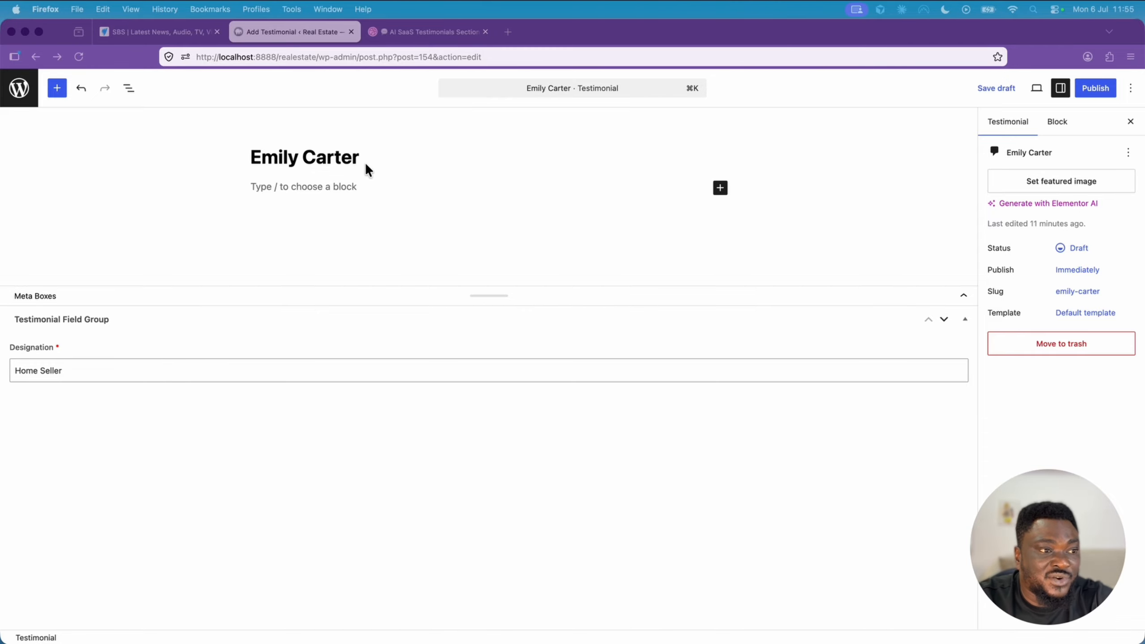
# - Fill the testimonial's body with the client's review beginning "My property was listed professionally and attracted serious buyers almost immediately."
pyautogui.click(348, 186)
pyautogui.write("My property was listed professionally and attracted serious buyers almost immediately. The sale closed faster than I expected, and I couldn't be happier with the outcome.")
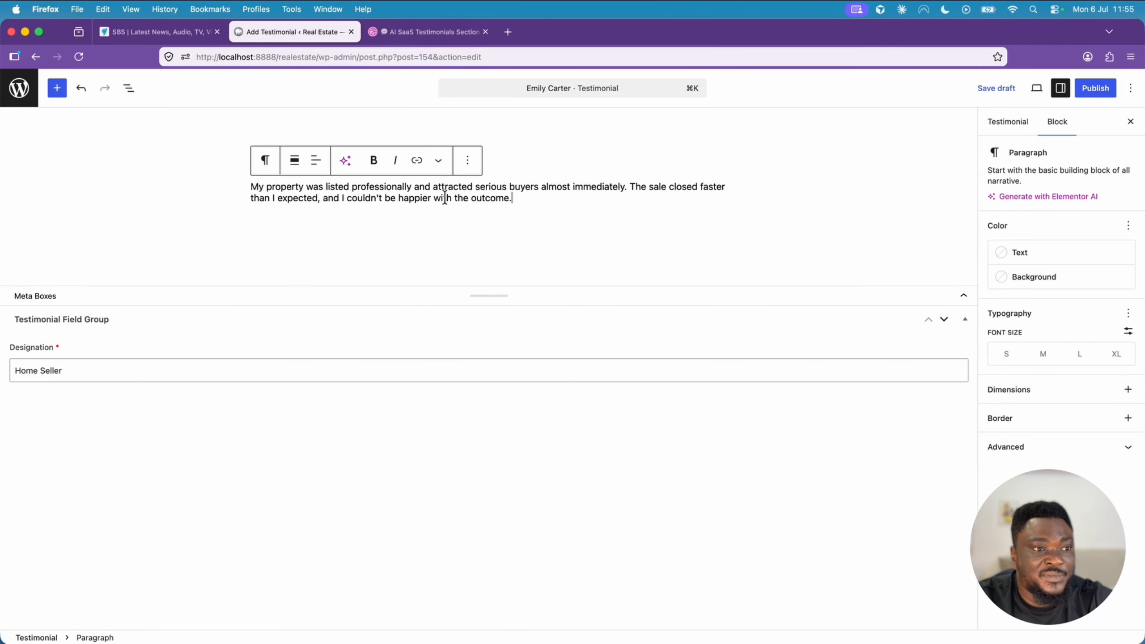
pyautogui.press('Return')
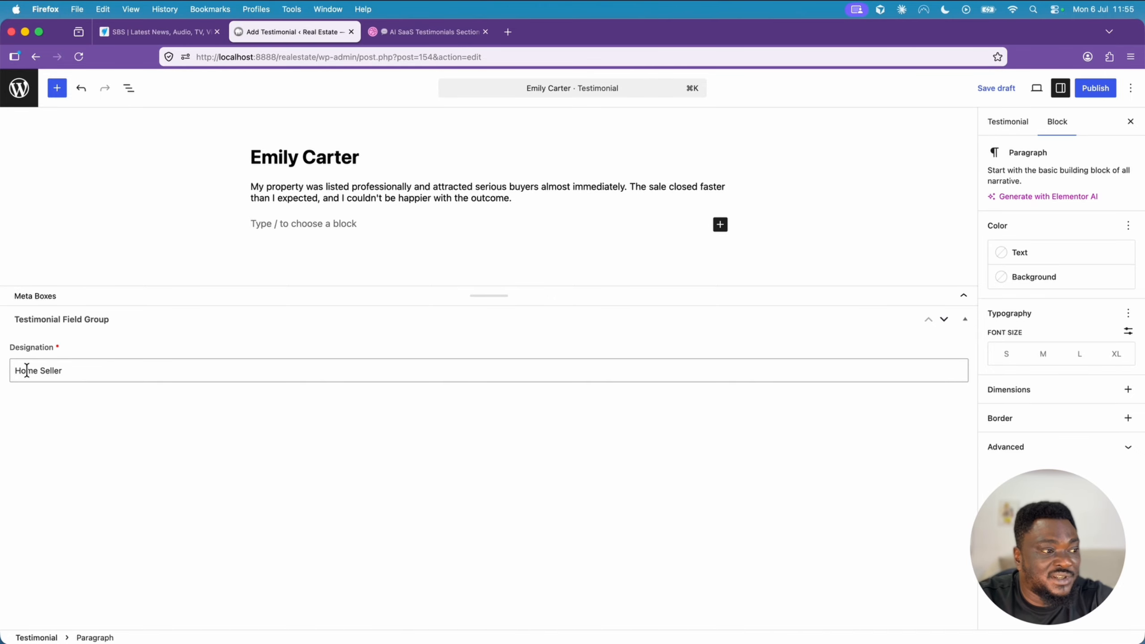
# - Add the client's portrait photo from Finder as the testimonial's featured image
pyautogui.click(992, 118)
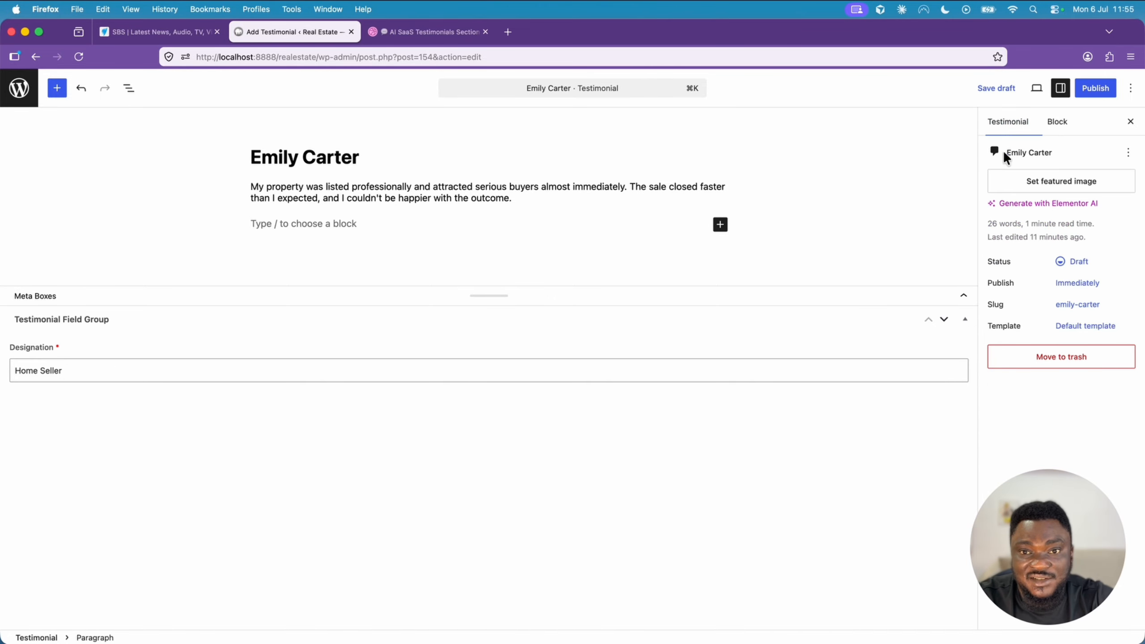
pyautogui.click(1043, 186)
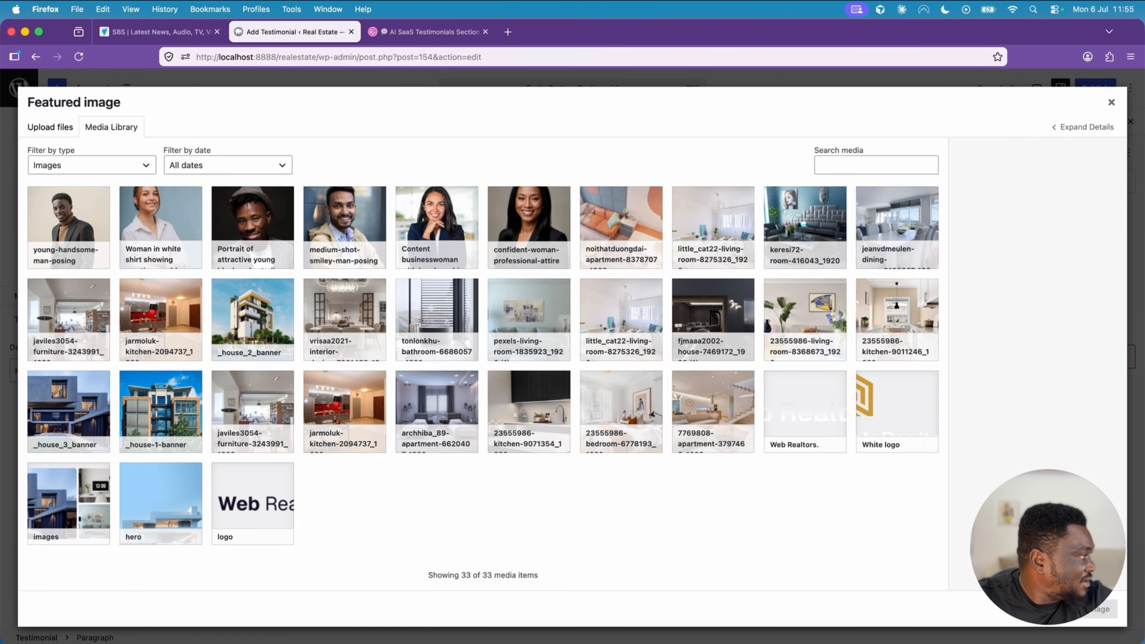
pyautogui.press('super+Tab')
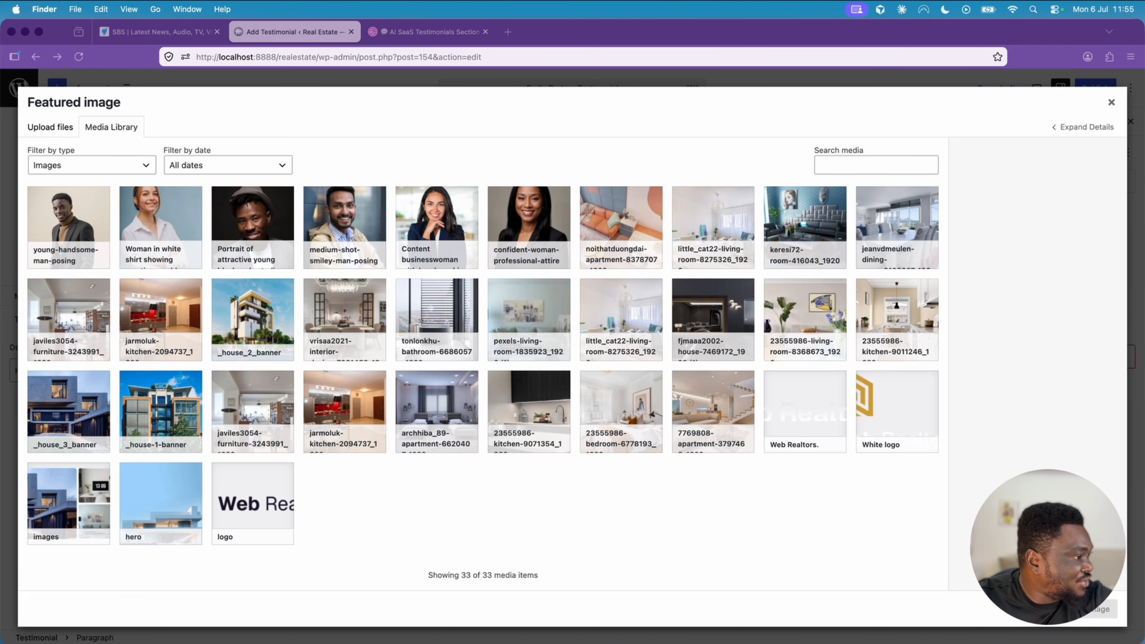
pyautogui.moveTo(1, 253); pyautogui.dragTo(514, 283)
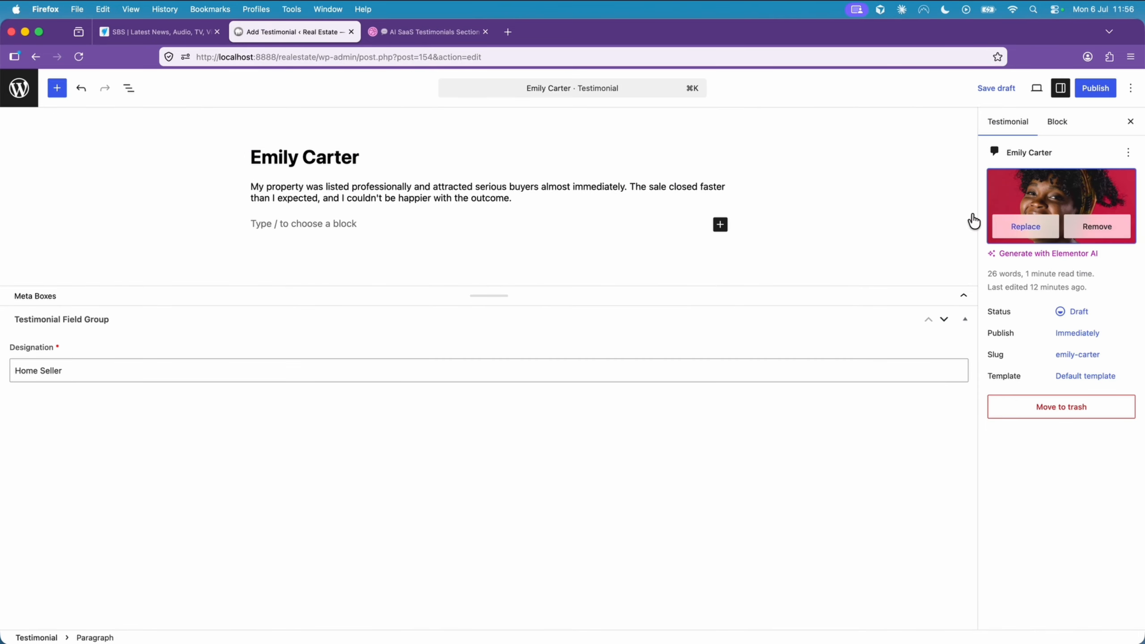
# - Publish the testimonial and return to the list of all testimonials
pyautogui.click(1091, 90)
pyautogui.click(1088, 87)
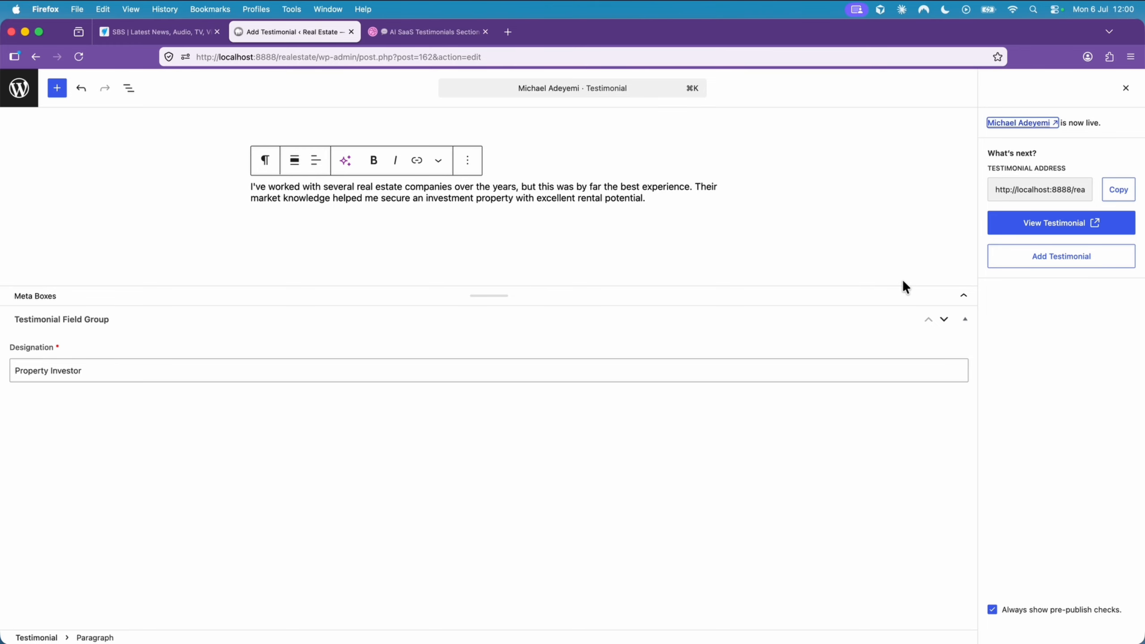
pyautogui.click(19, 90)
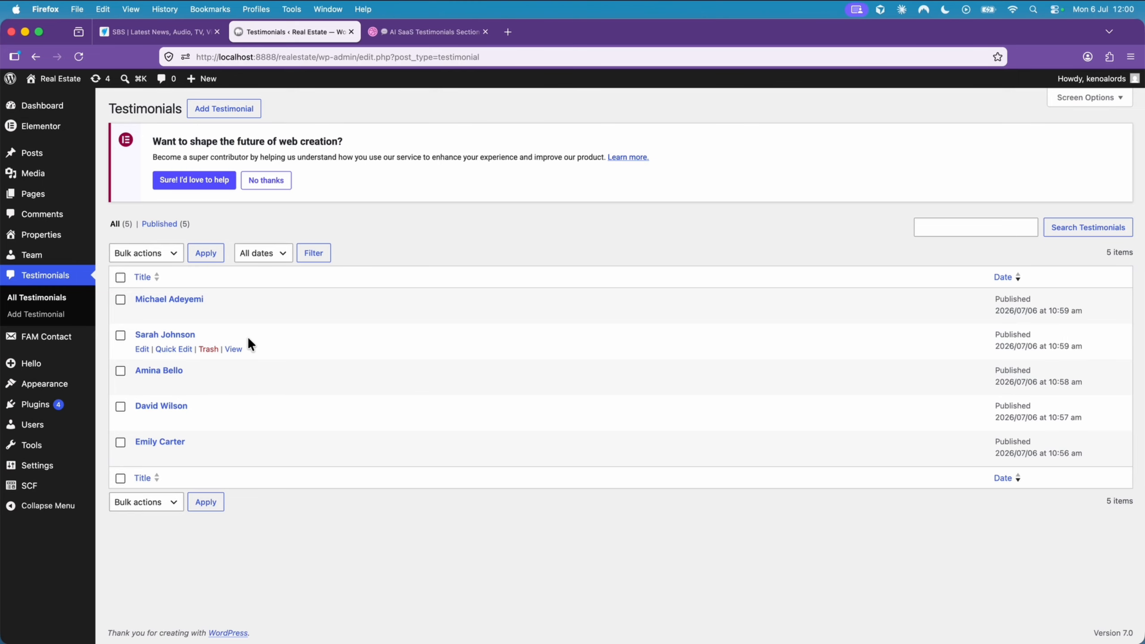
# - Examine the layout of the heading, review cards and carousel arrows in the Dribbble client reviews design
pyautogui.click(442, 42)
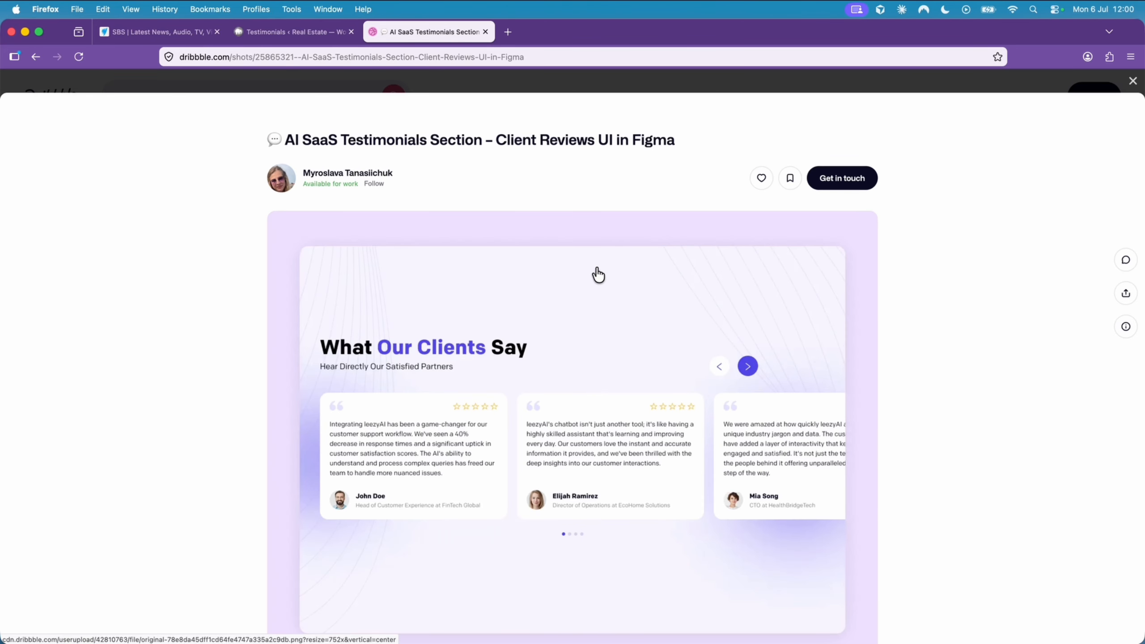
pyautogui.scroll(-3, 598, 274)
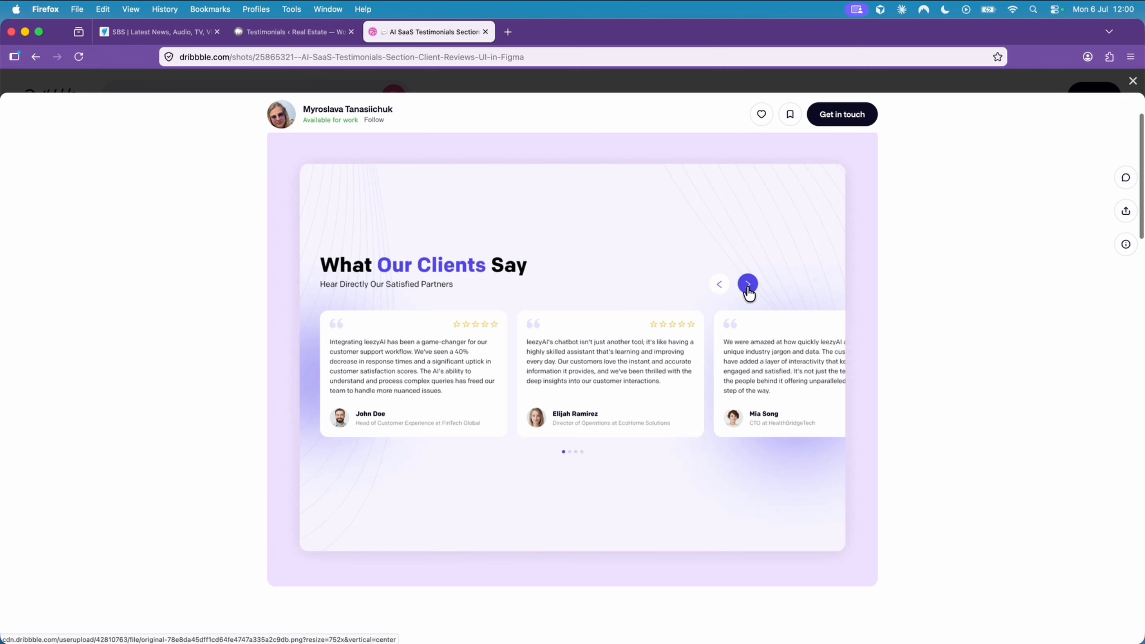
pyautogui.scroll(2, 684, 296)
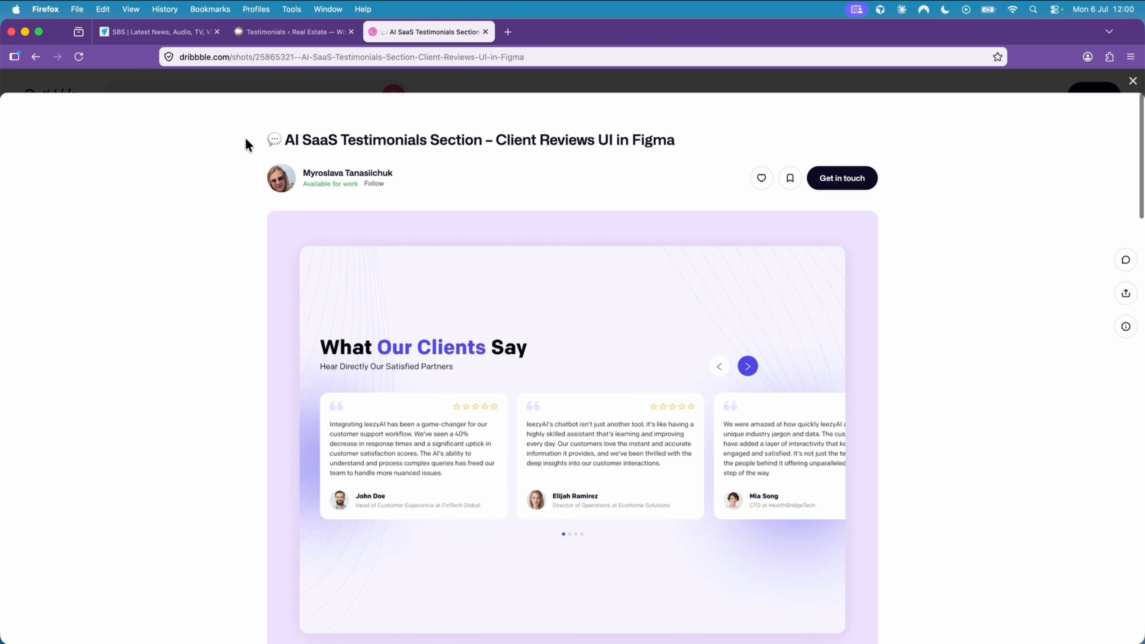
pyautogui.moveTo(275, 182)
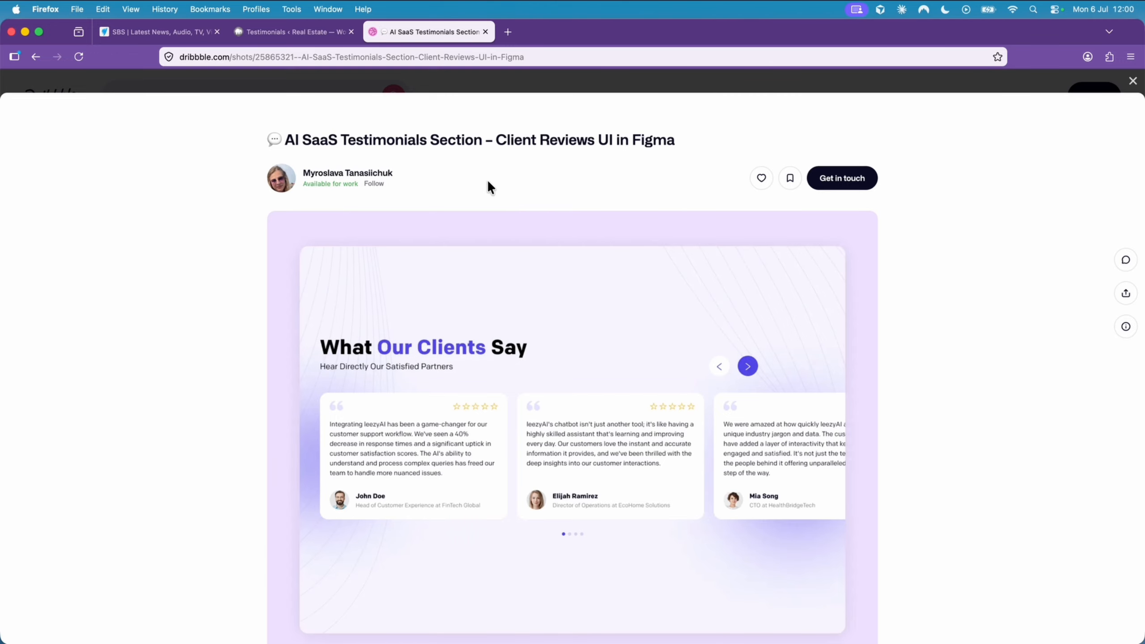
pyautogui.scroll(-3, 487, 181)
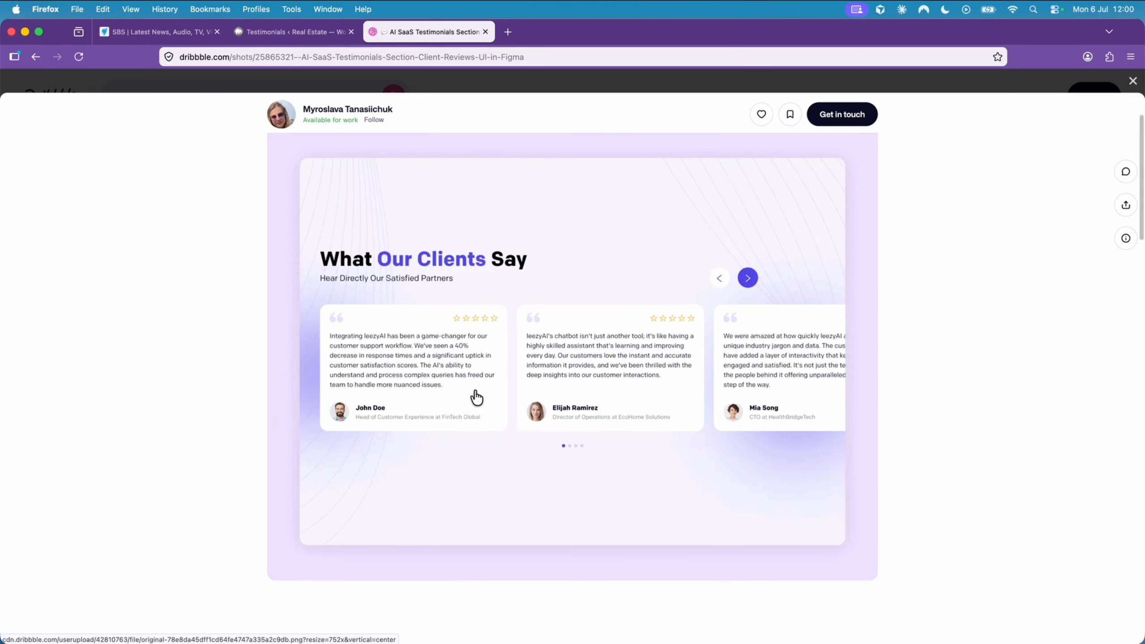
# - Go back to the WordPress dashboard, list all of Elementor's saved templates and start a new template
pyautogui.click(301, 34)
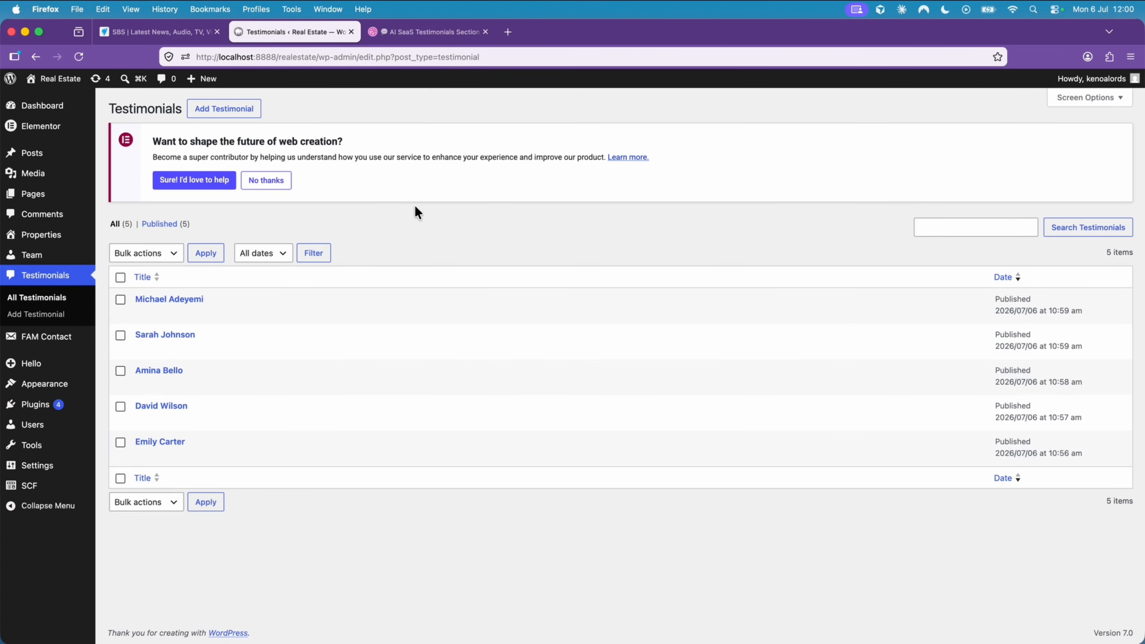
pyautogui.moveTo(45, 126)
pyautogui.moveTo(151, 146)
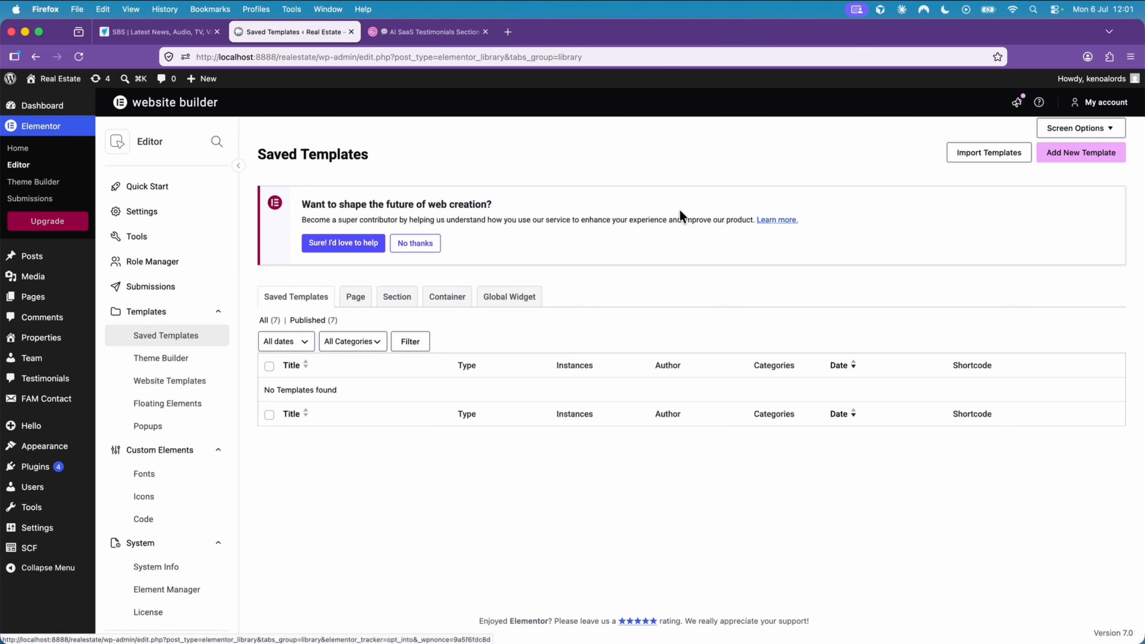
pyautogui.click(265, 321)
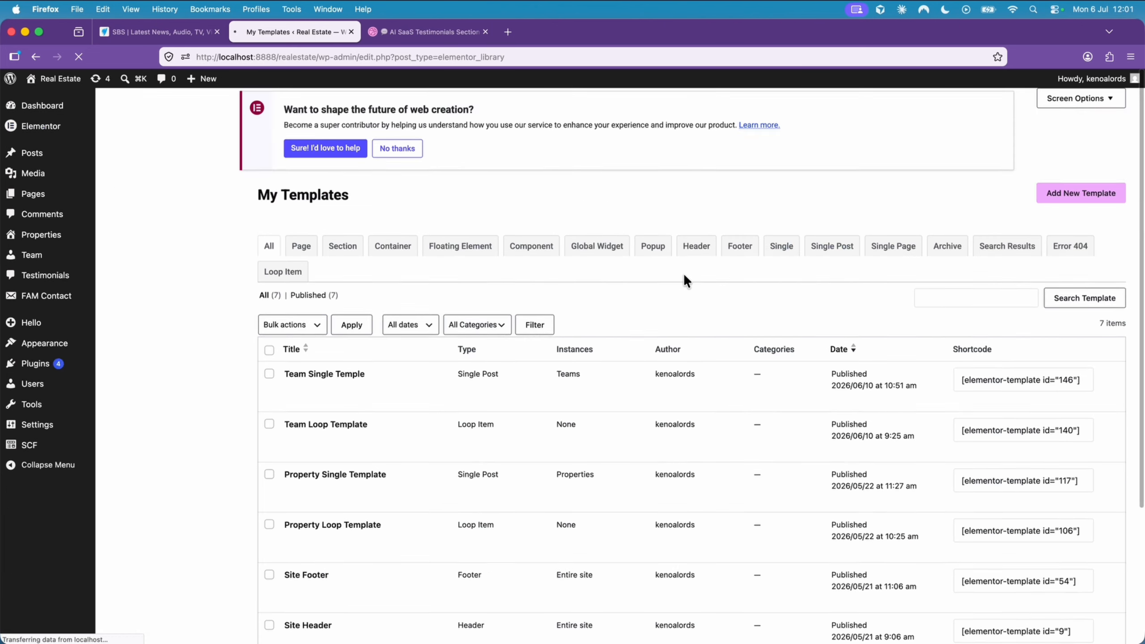
pyautogui.click(1064, 155)
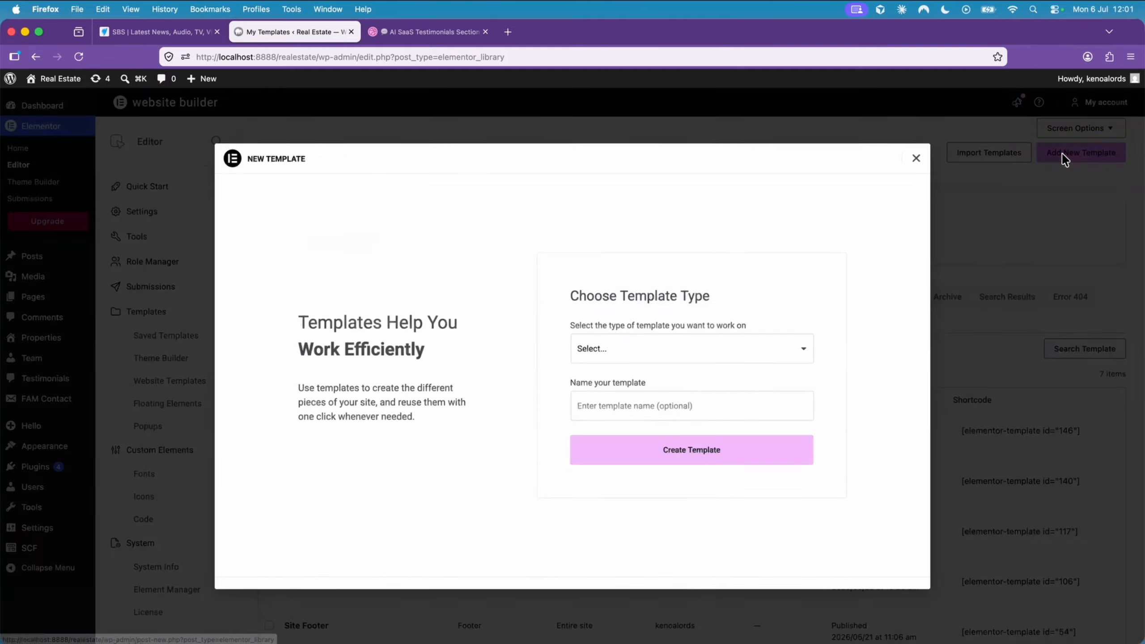
# - Create a Loop Item template with Posts as source, named "Testimonial Loop Template", and dismiss the template library
pyautogui.click(625, 352)
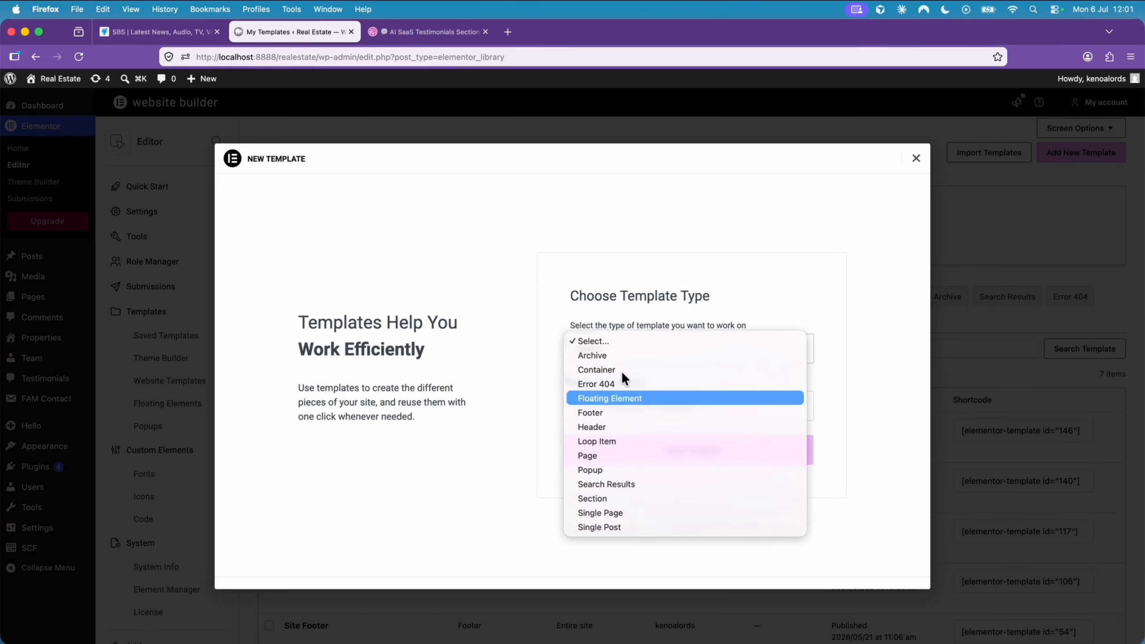
pyautogui.click(625, 440)
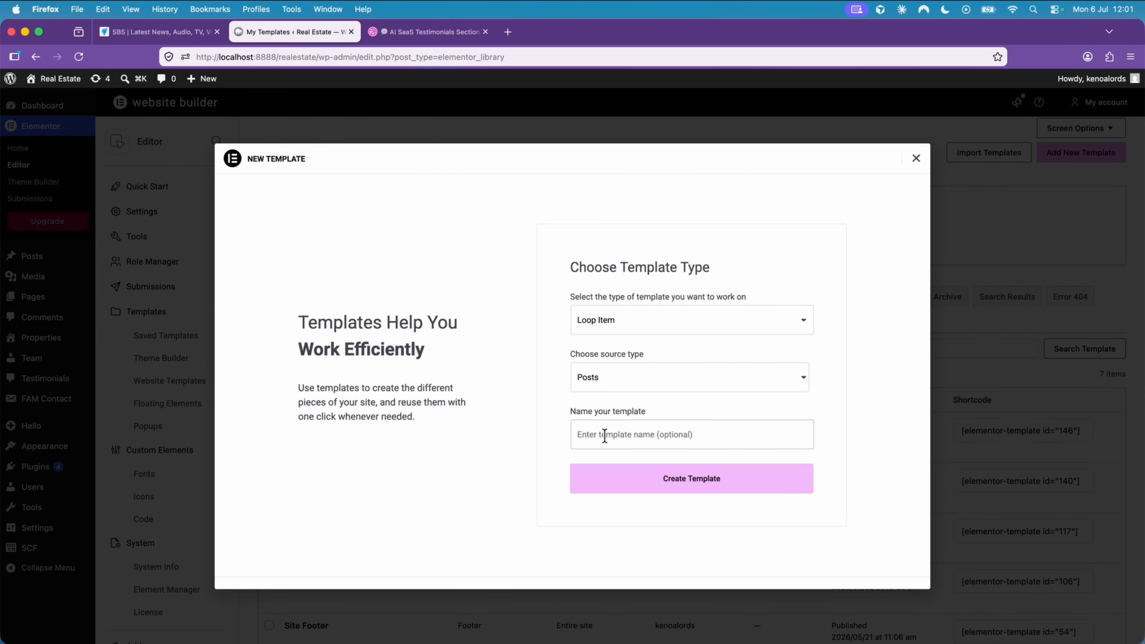
pyautogui.write('Testimonial Loop Template')
pyautogui.click(701, 479)
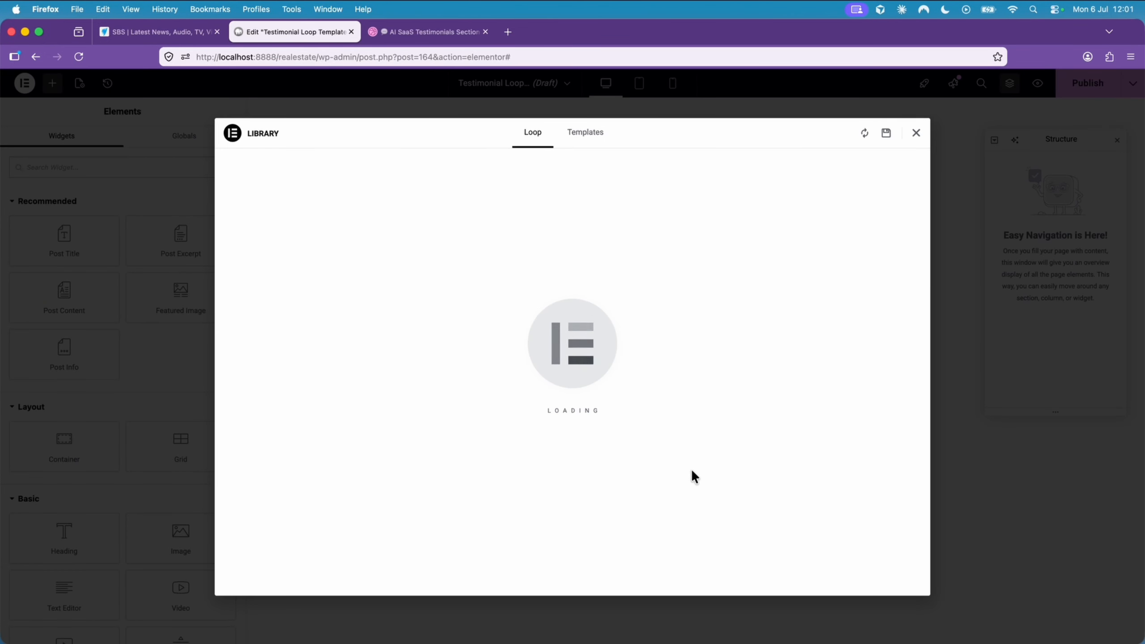
pyautogui.click(916, 135)
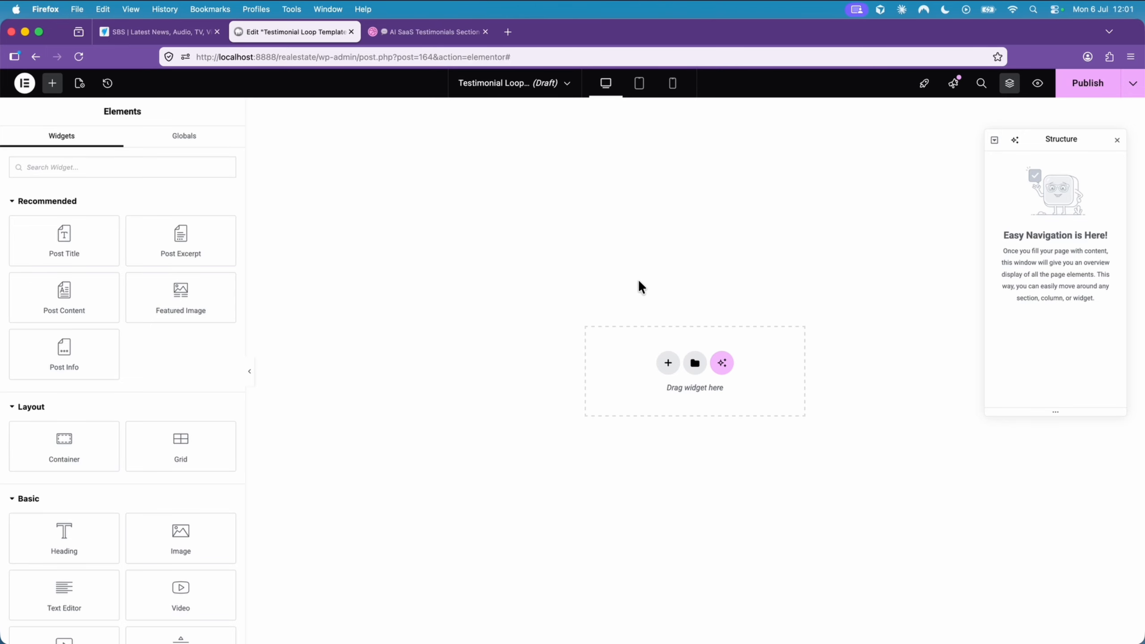
# - Recheck the review card layout in the Dribbble design and return to the empty loop template
pyautogui.click(413, 35)
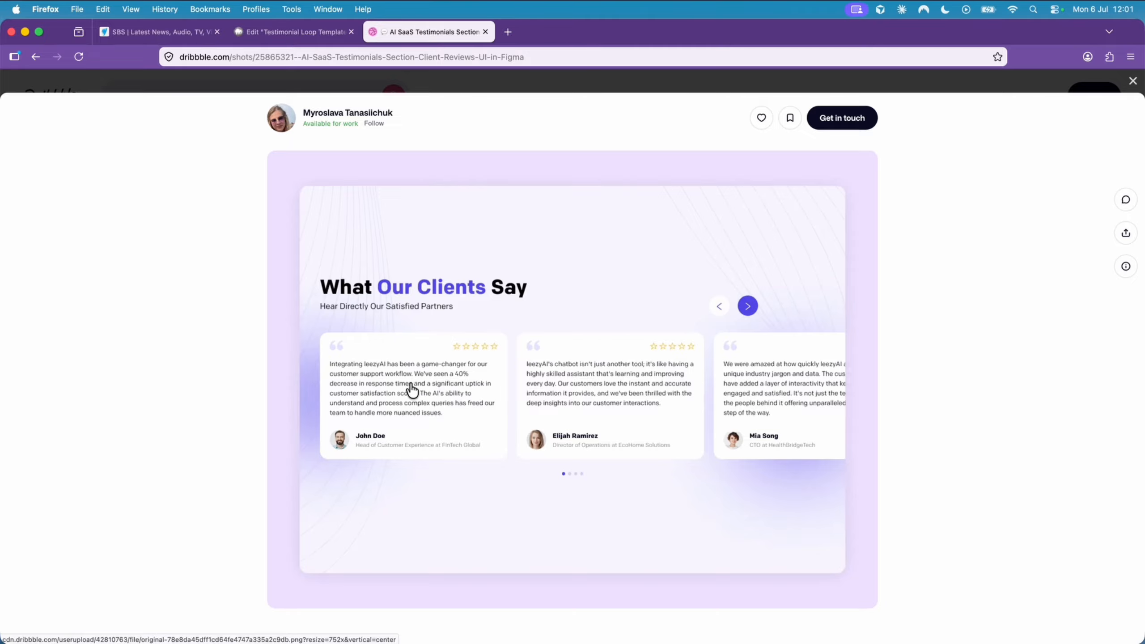
pyautogui.click(315, 39)
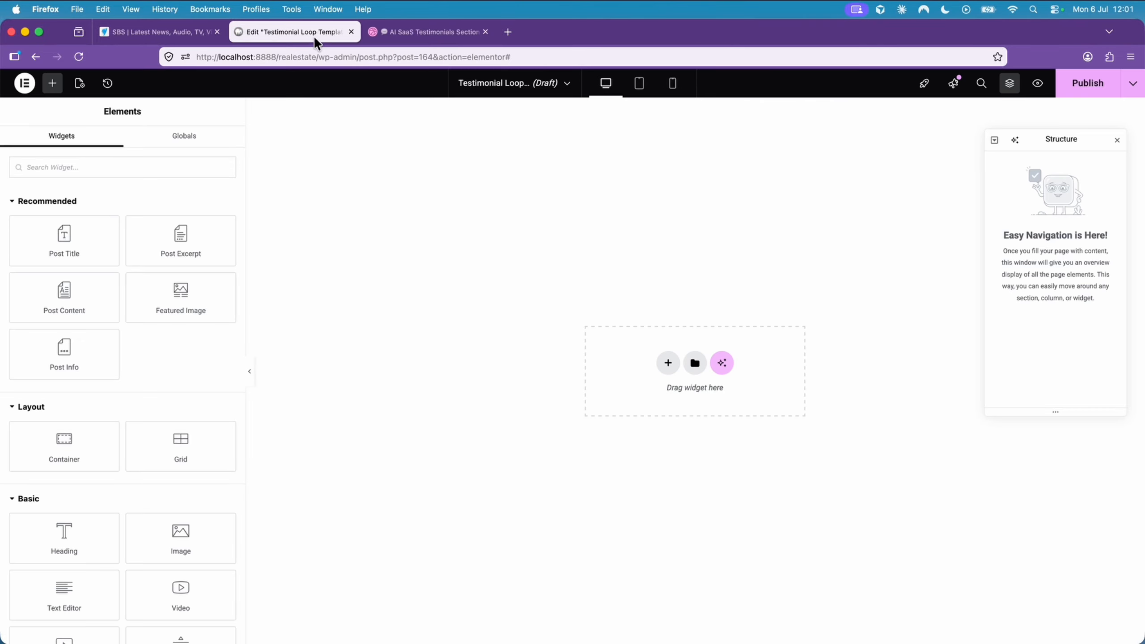
# - Add a single-column Flexbox container to the empty loop template and give it a classic white (#FFFFFF) background
pyautogui.click(670, 366)
pyautogui.click(654, 378)
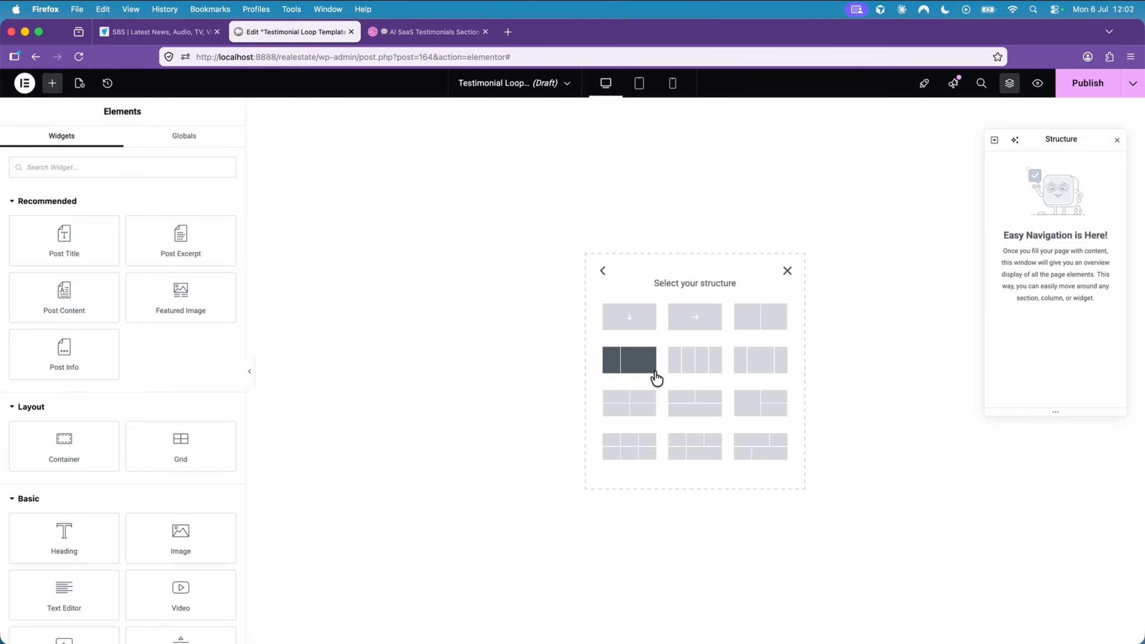
pyautogui.click(632, 321)
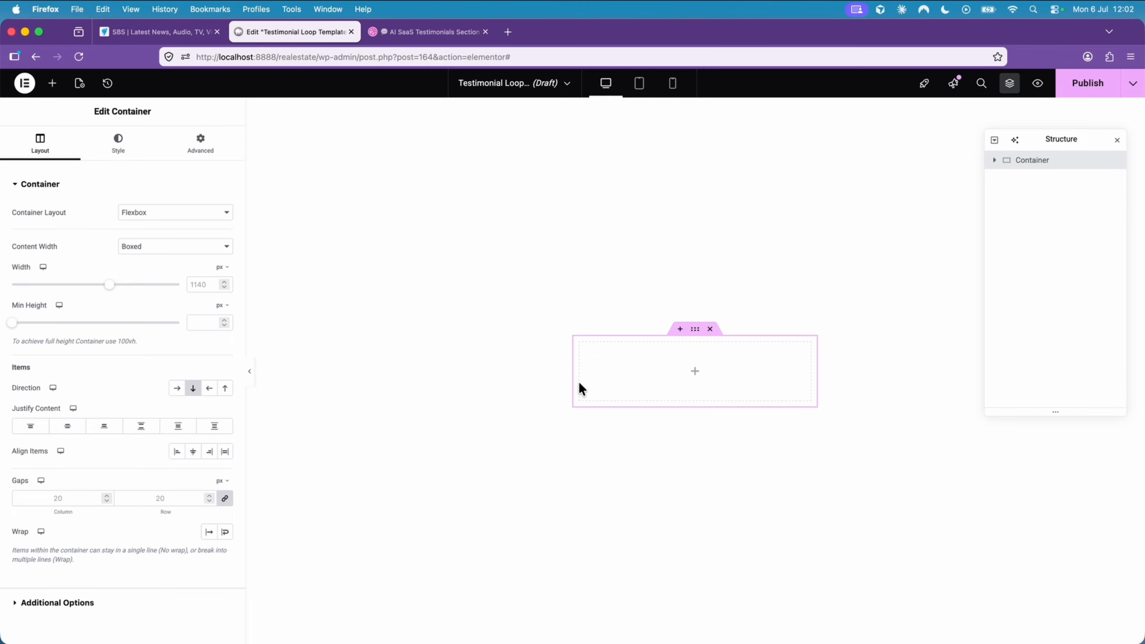
pyautogui.click(140, 154)
pyautogui.click(176, 238)
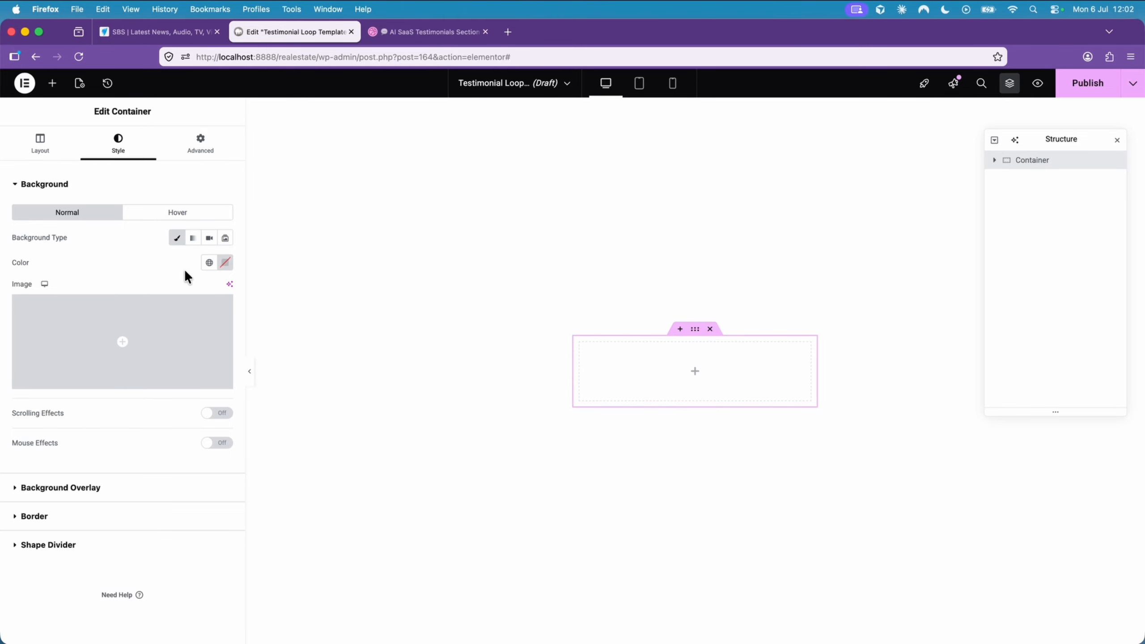
pyautogui.click(226, 264)
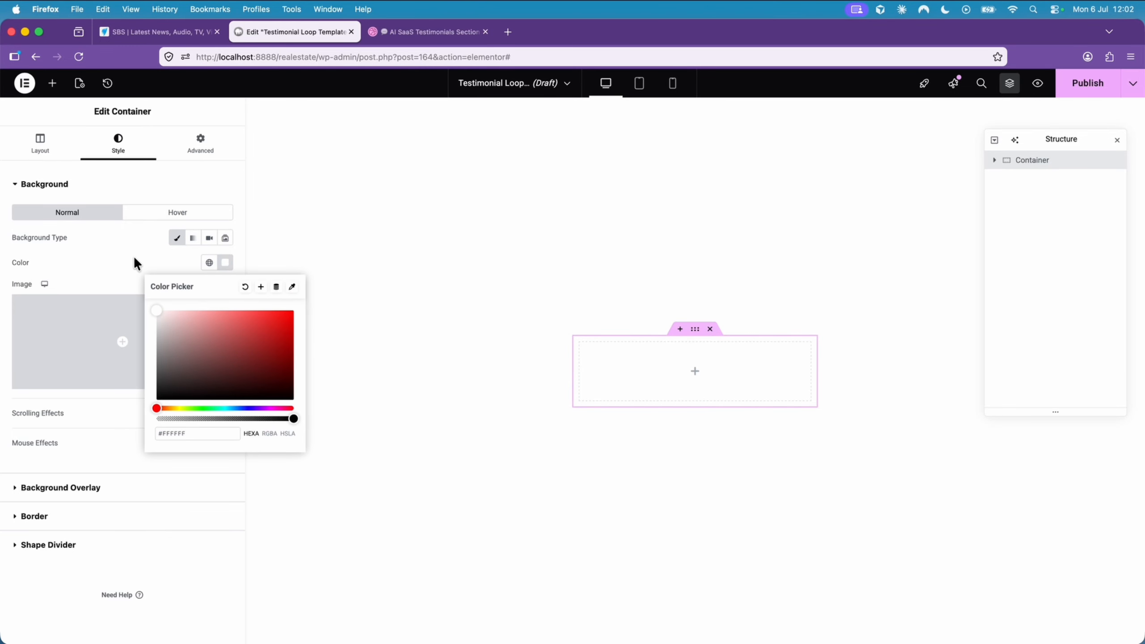
pyautogui.click(161, 268)
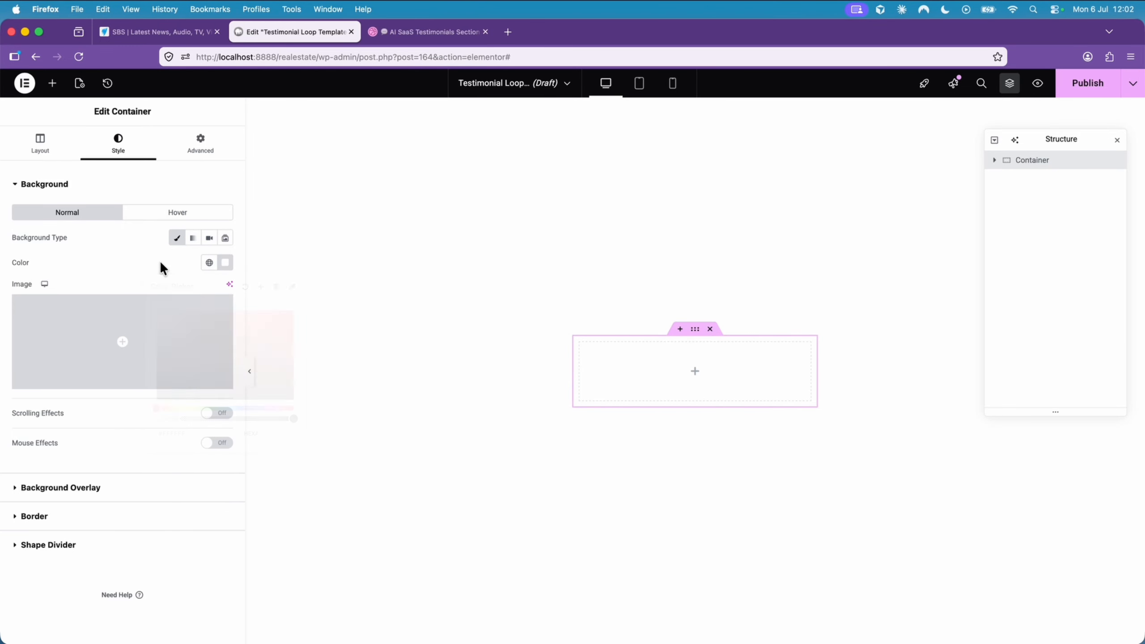
# - Round all corners of the container with a 10 px border radius and compare it with the cards in the Dribbble design
pyautogui.click(138, 519)
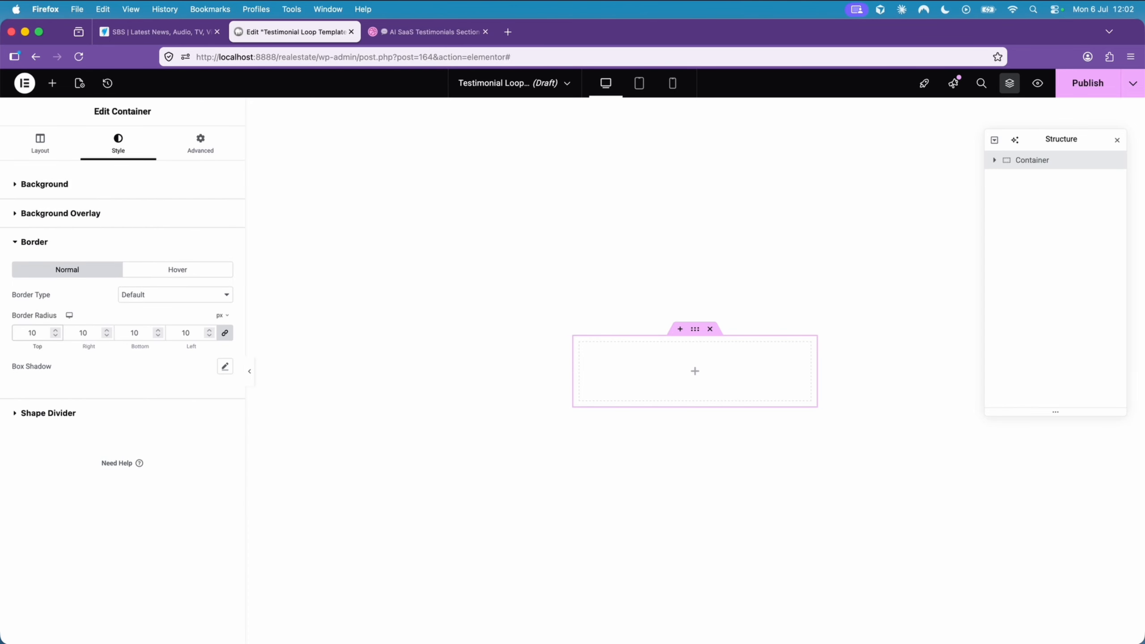
pyautogui.click(426, 34)
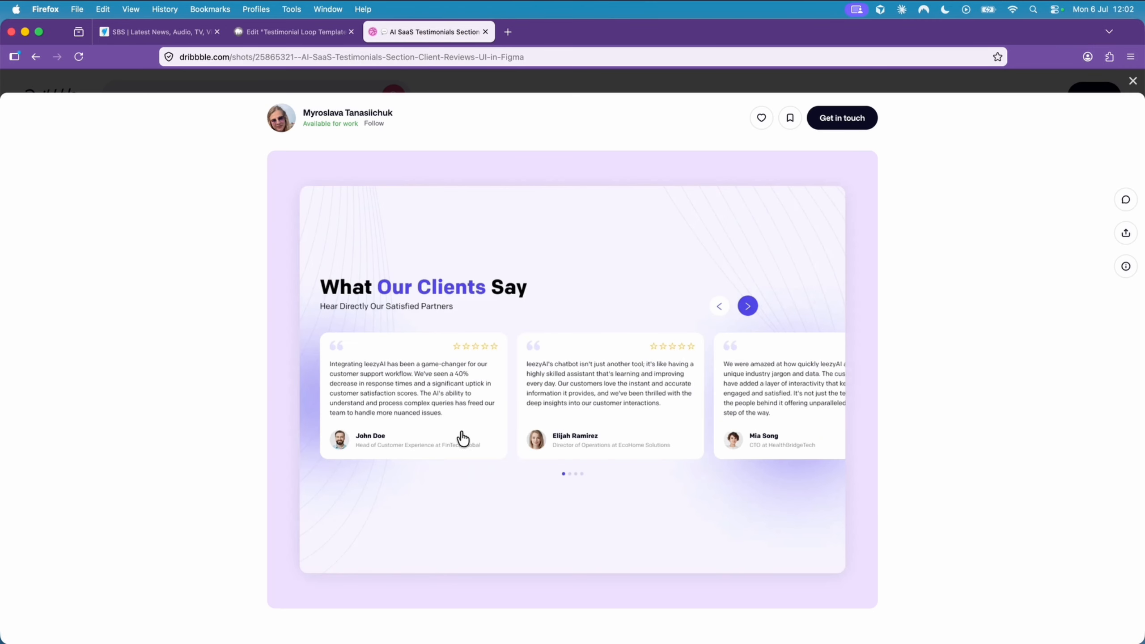
pyautogui.click(316, 30)
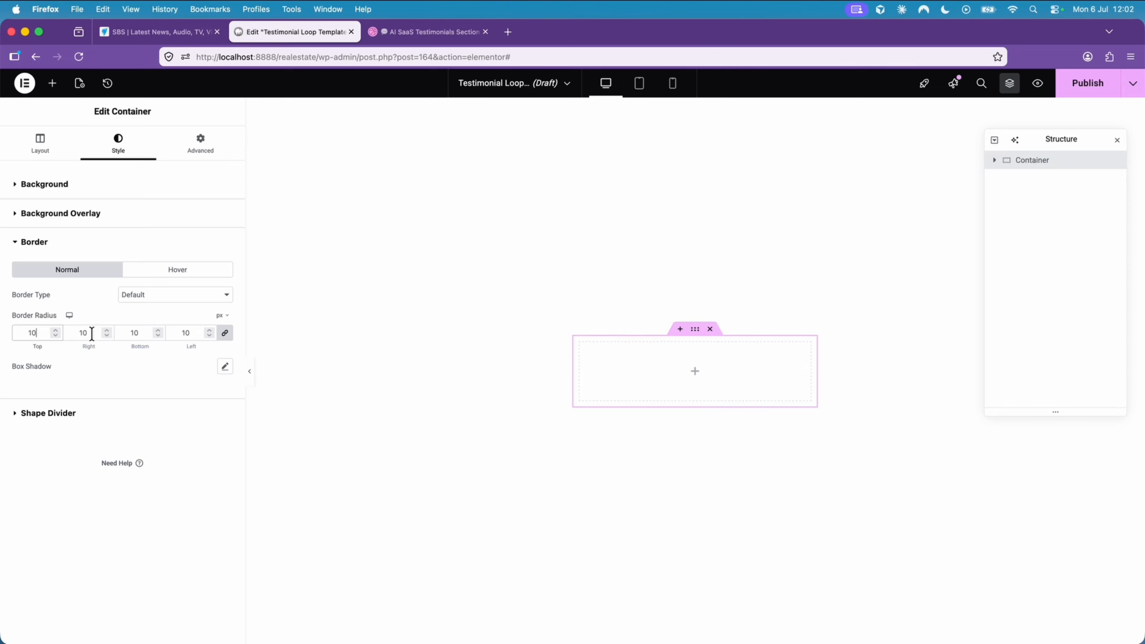
# - Recheck the Dribbble card's rows, then nest a container in the main one and duplicate it twice for three stacked inner containers
pyautogui.click(52, 85)
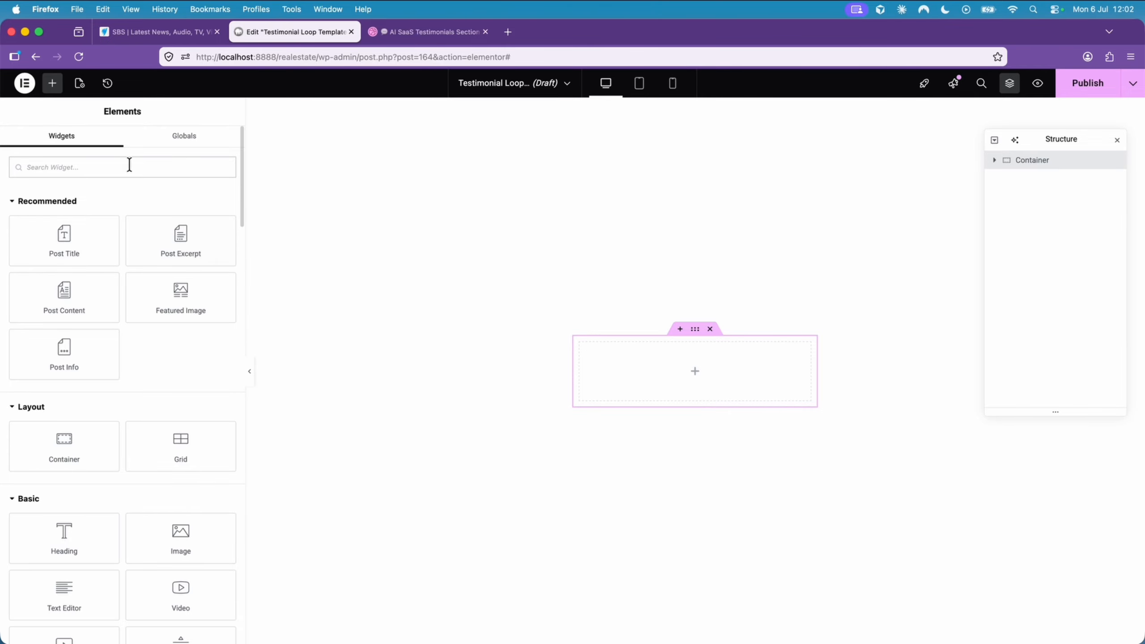
pyautogui.click(438, 33)
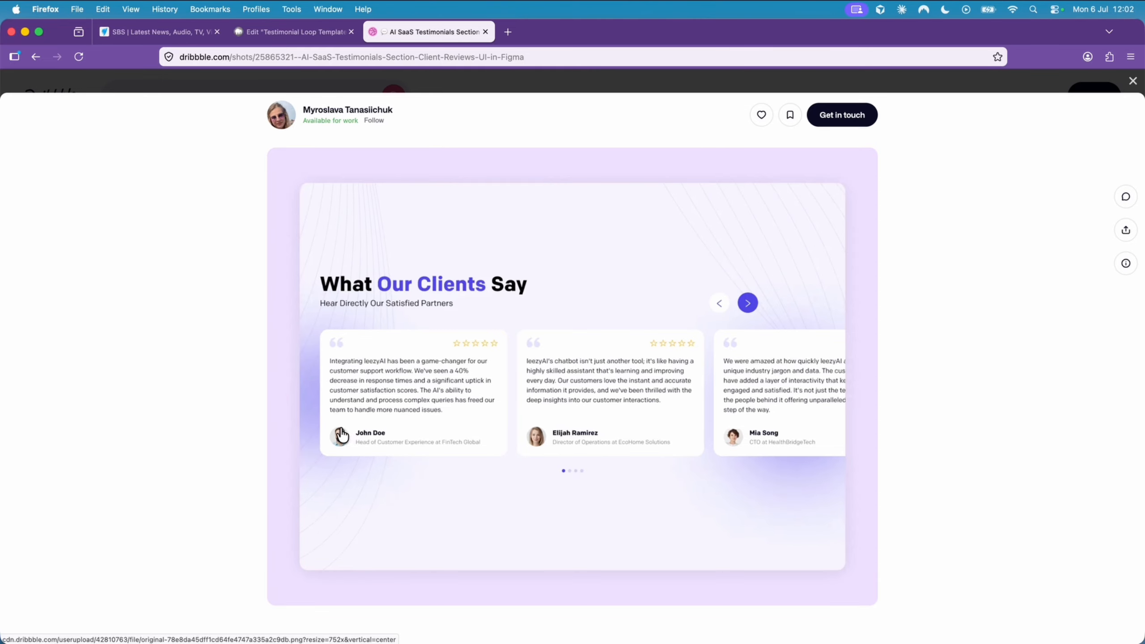
pyautogui.click(295, 32)
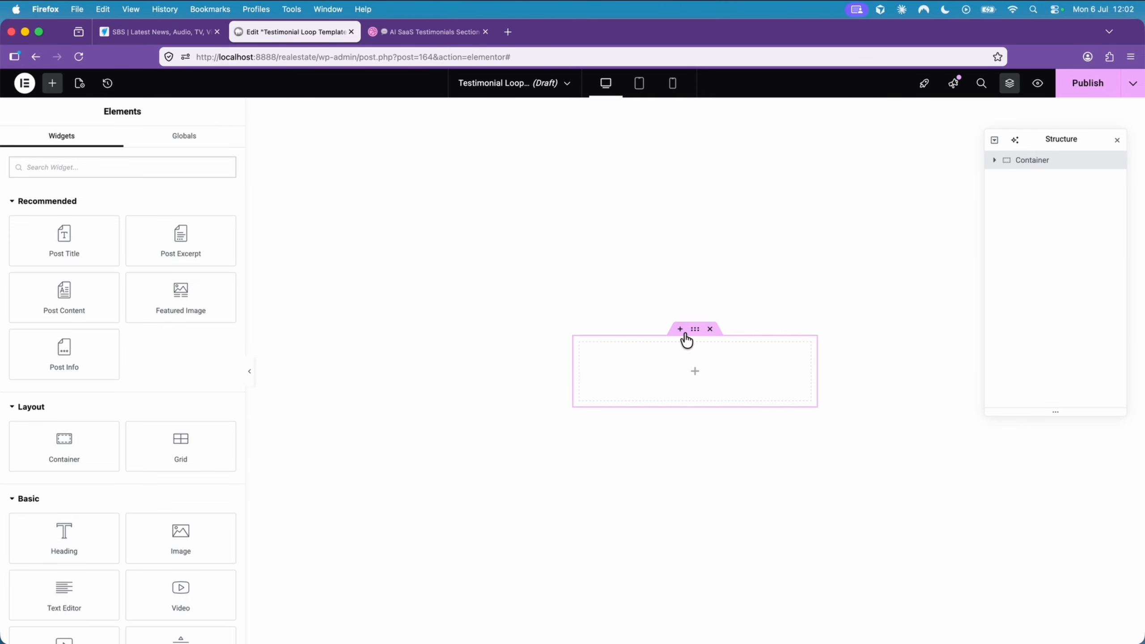
pyautogui.click(116, 435)
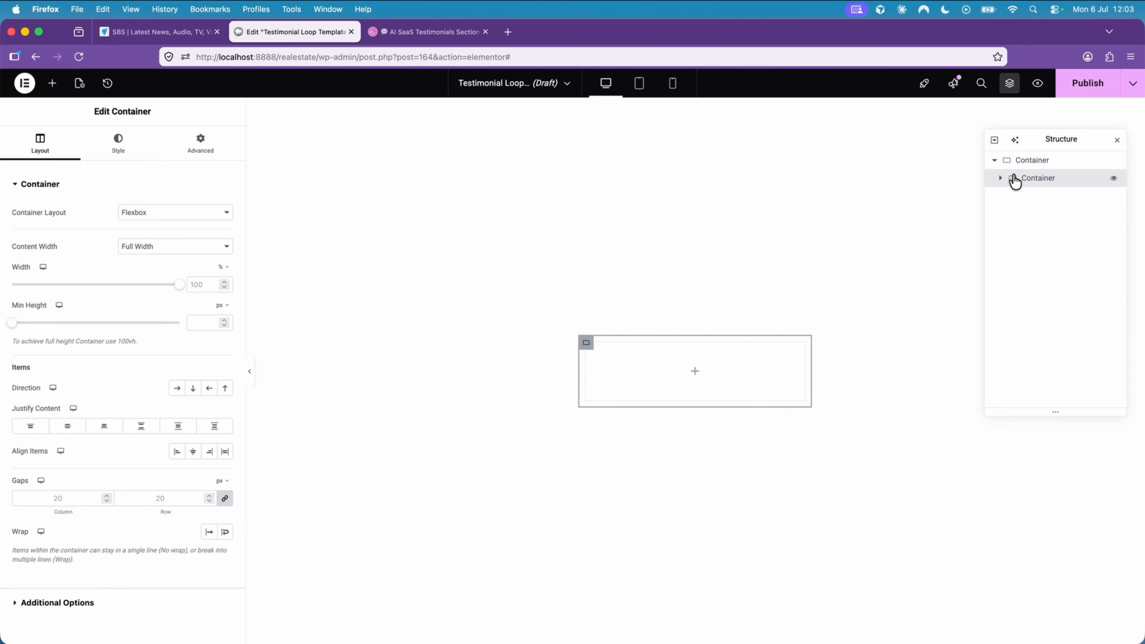
pyautogui.rightClick(587, 344)
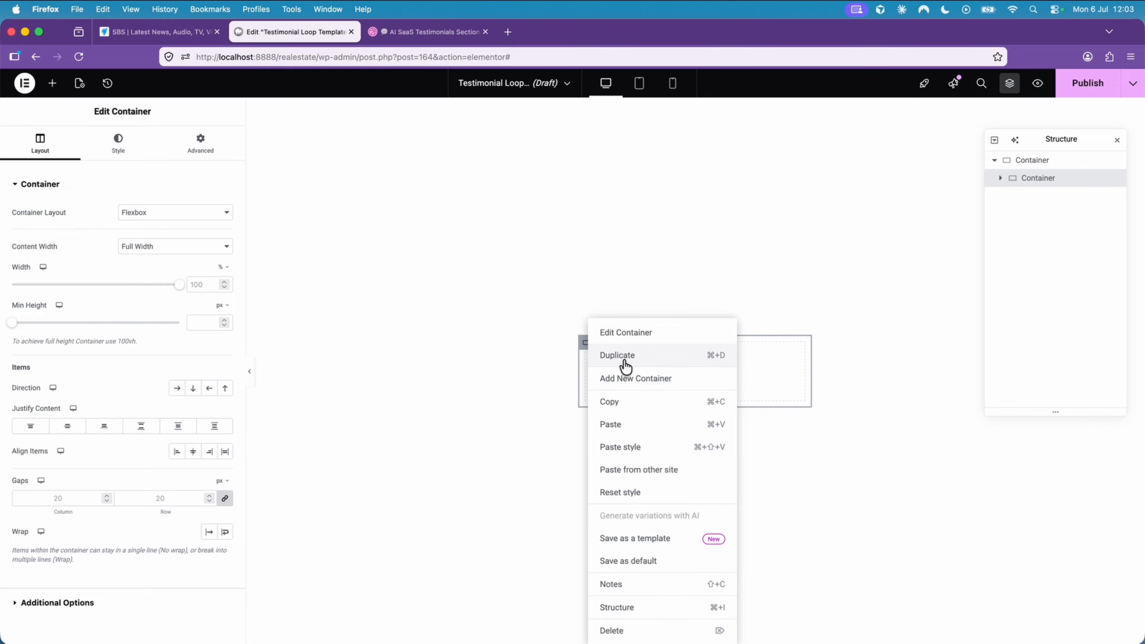
pyautogui.click(623, 358)
pyautogui.rightClick(586, 385)
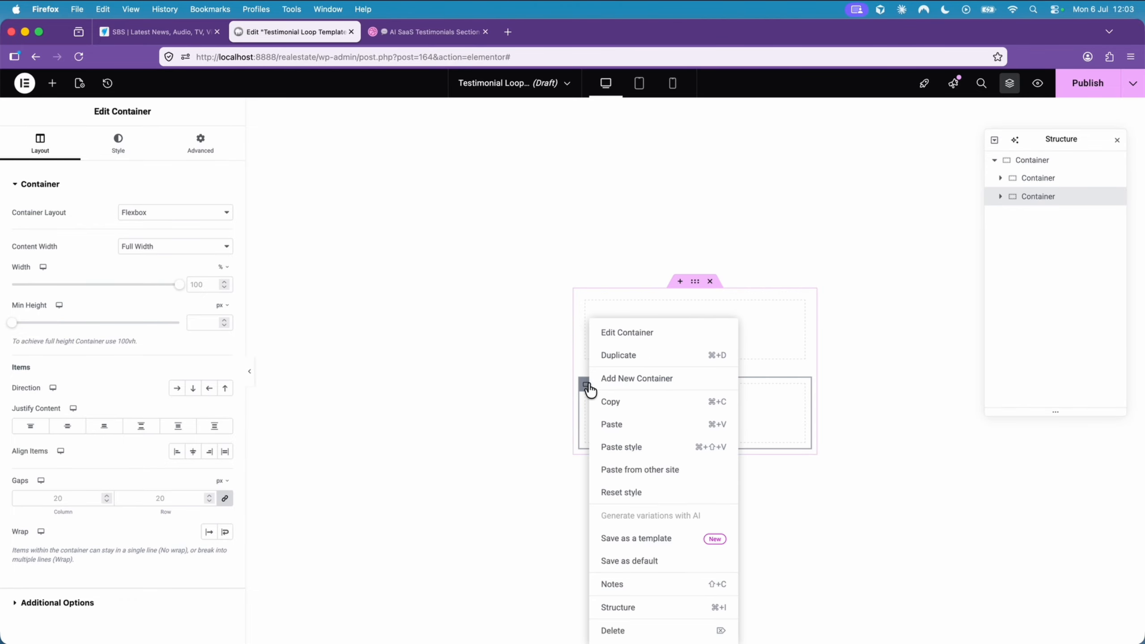
pyautogui.click(621, 358)
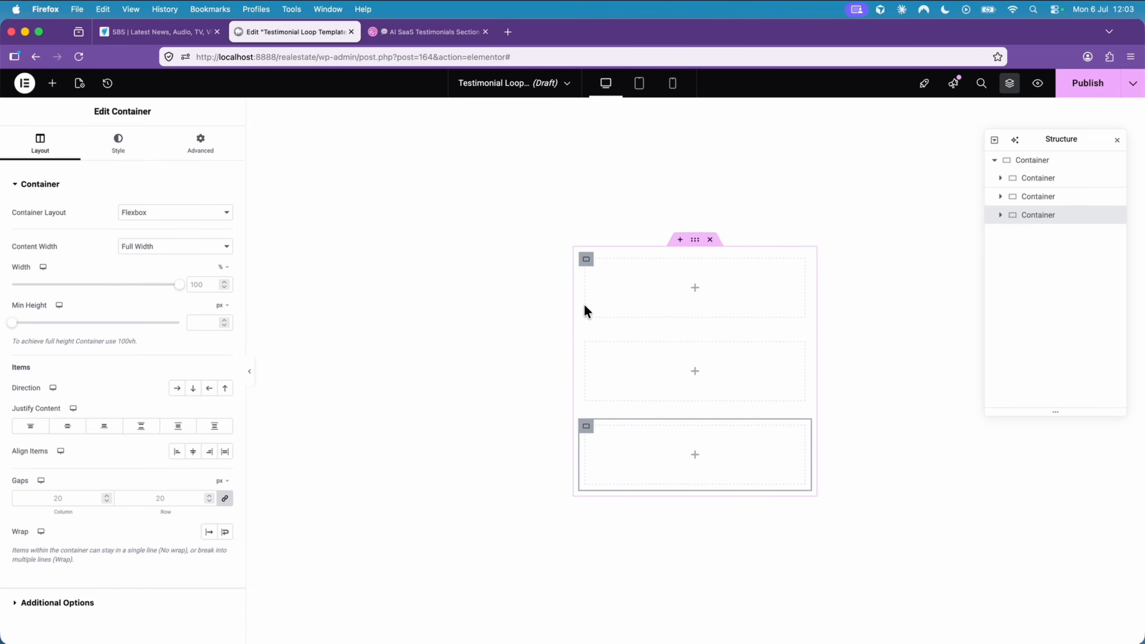
# - Add an Icon widget to the uppermost of the three inner containers
pyautogui.click(627, 293)
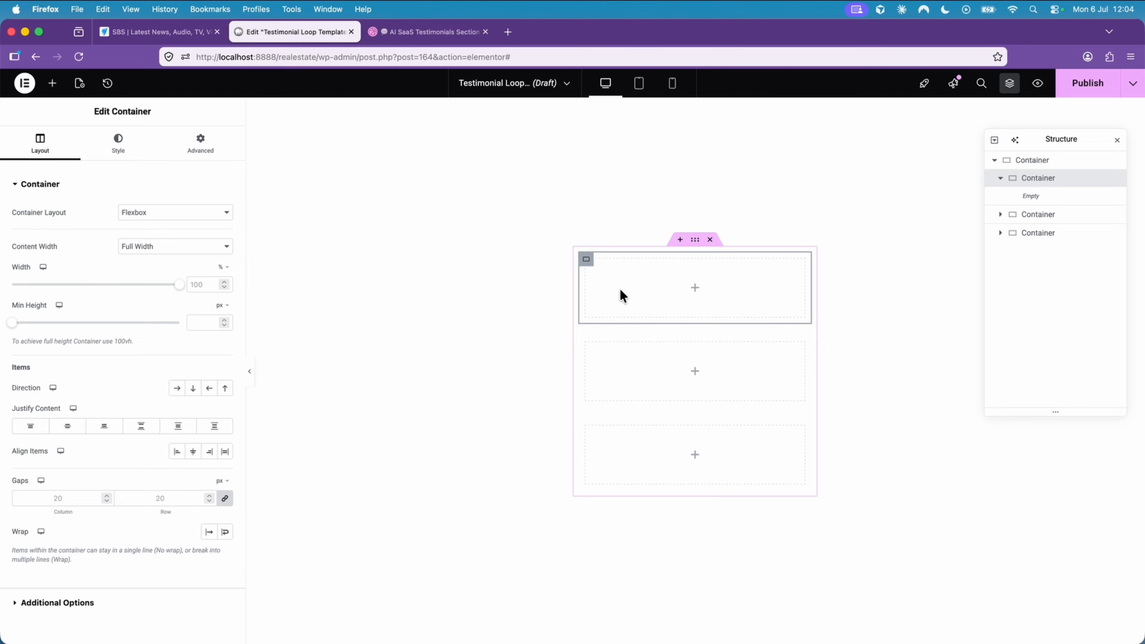
pyautogui.click(52, 84)
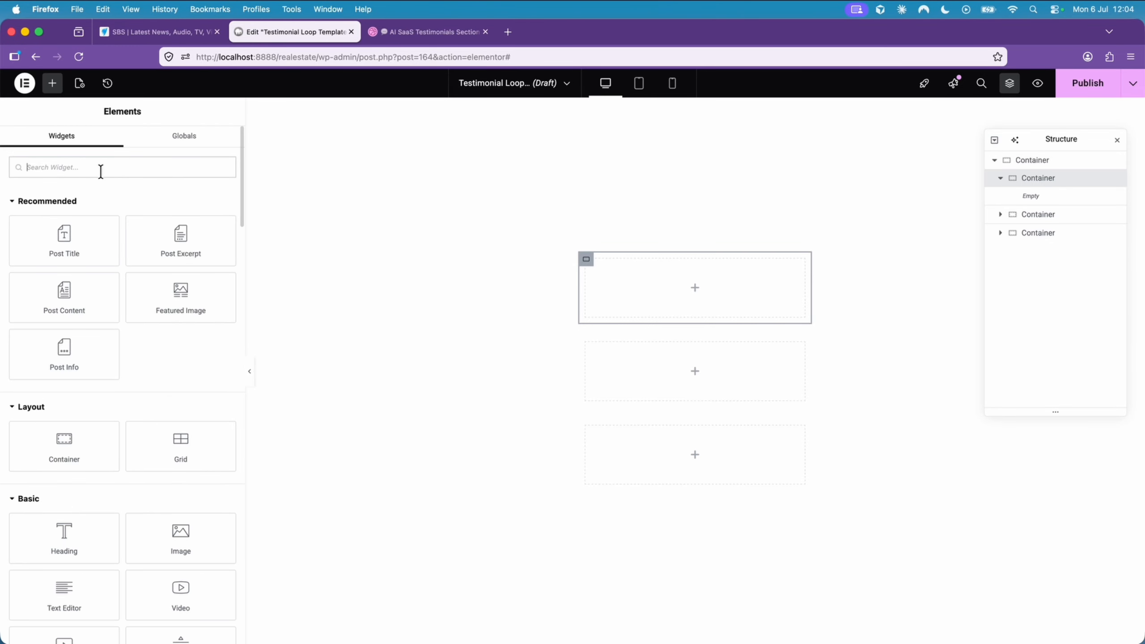
pyautogui.write('icon')
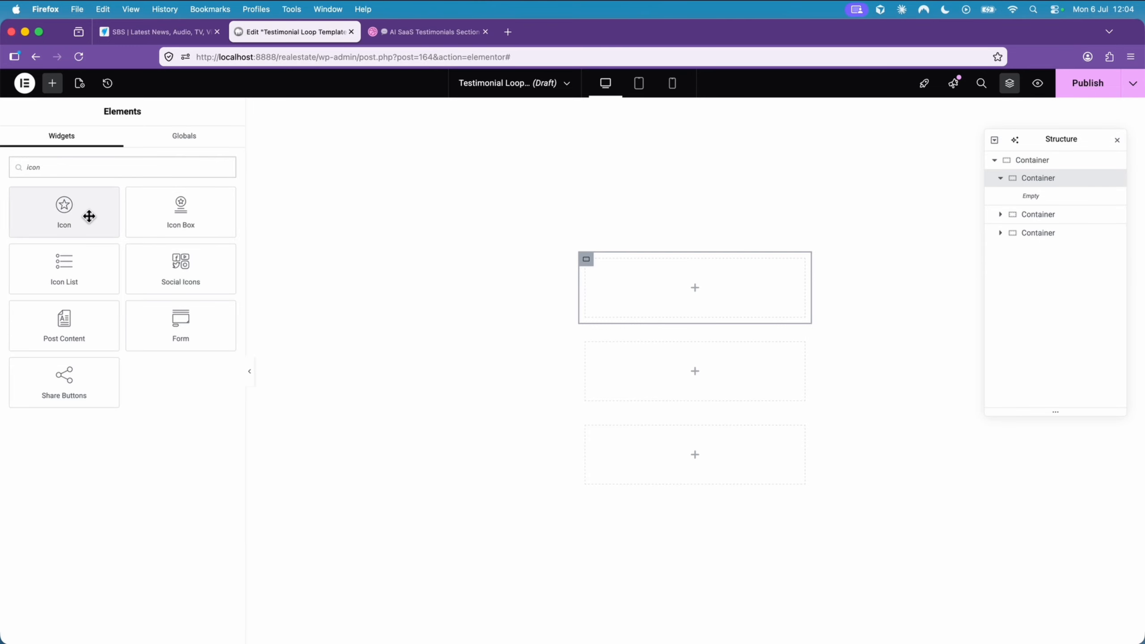
pyautogui.click(88, 214)
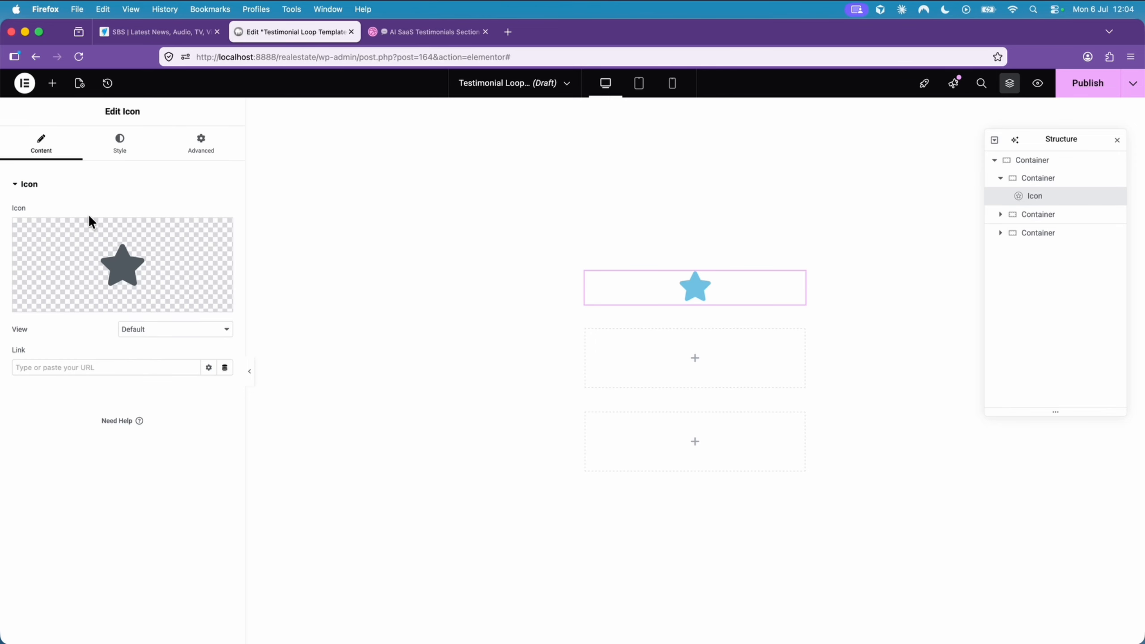
# - Replace the star with the left quote icon from the icon library
pyautogui.click(118, 254)
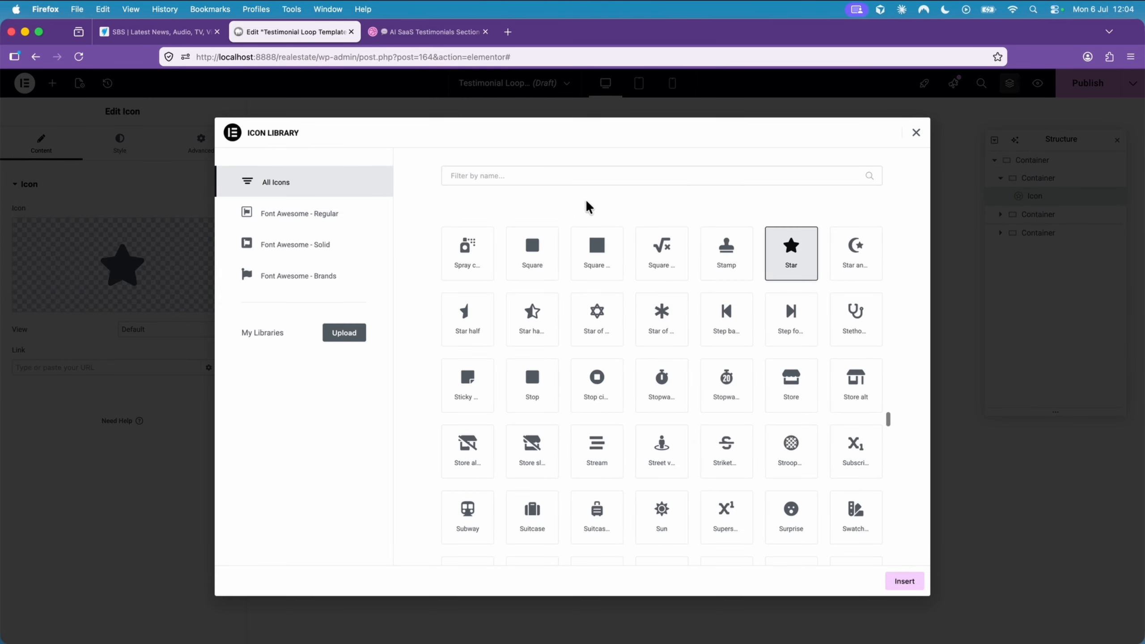
pyautogui.click(563, 176)
pyautogui.write('quo')
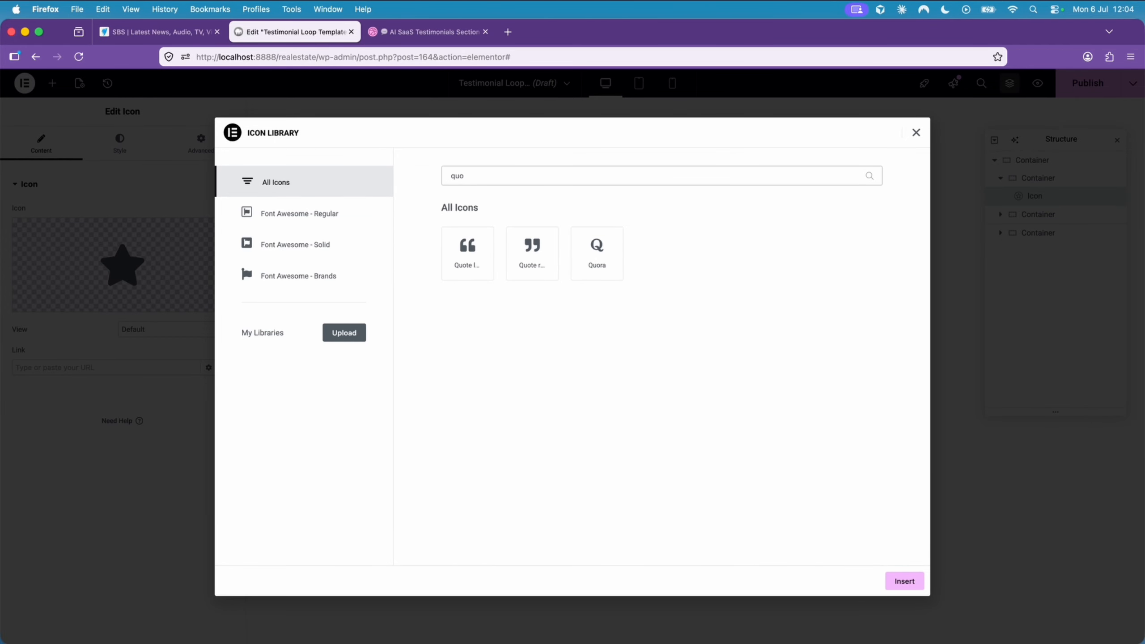
pyautogui.click(471, 263)
pyautogui.click(915, 585)
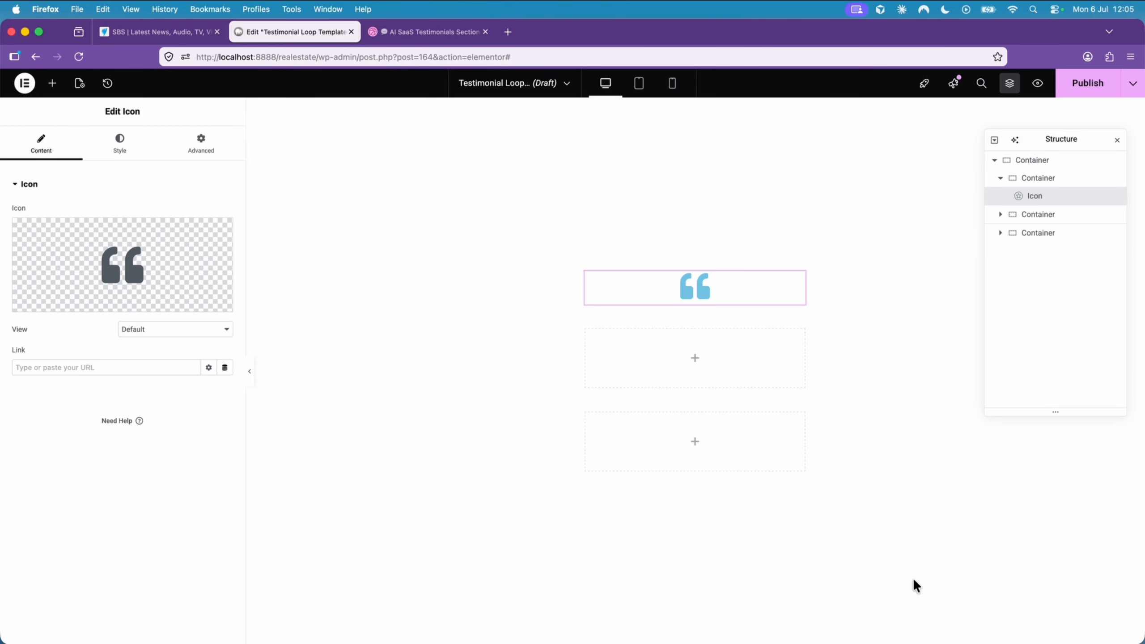
# - Left-align the quote icon and lower its primary color's opacity to a pale blue, #6EC1E459
pyautogui.click(128, 151)
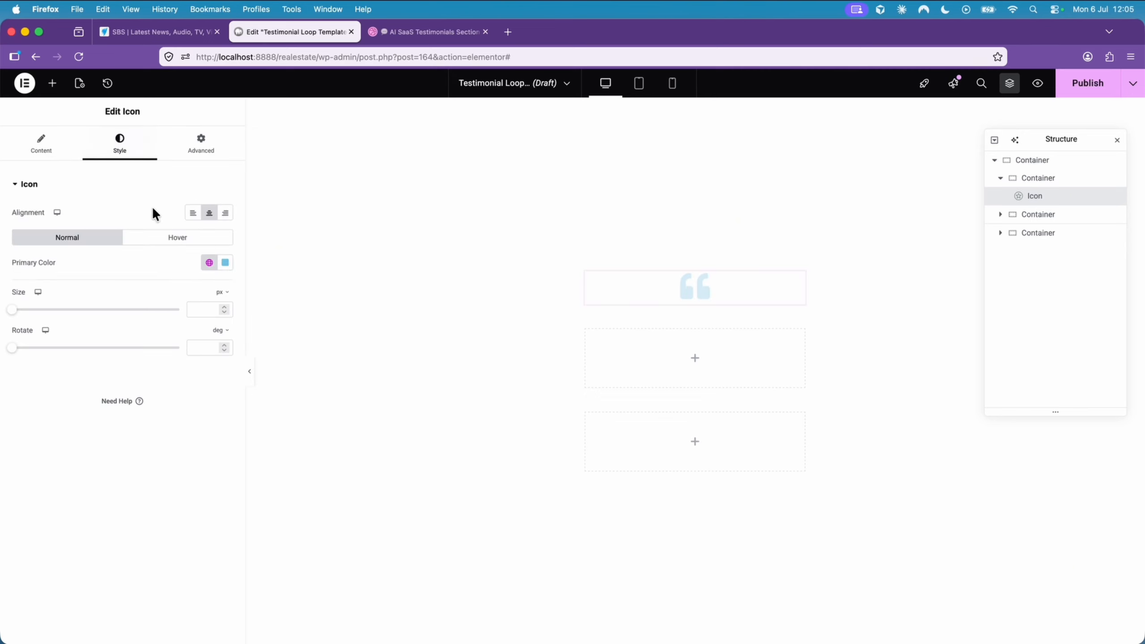
pyautogui.click(195, 220)
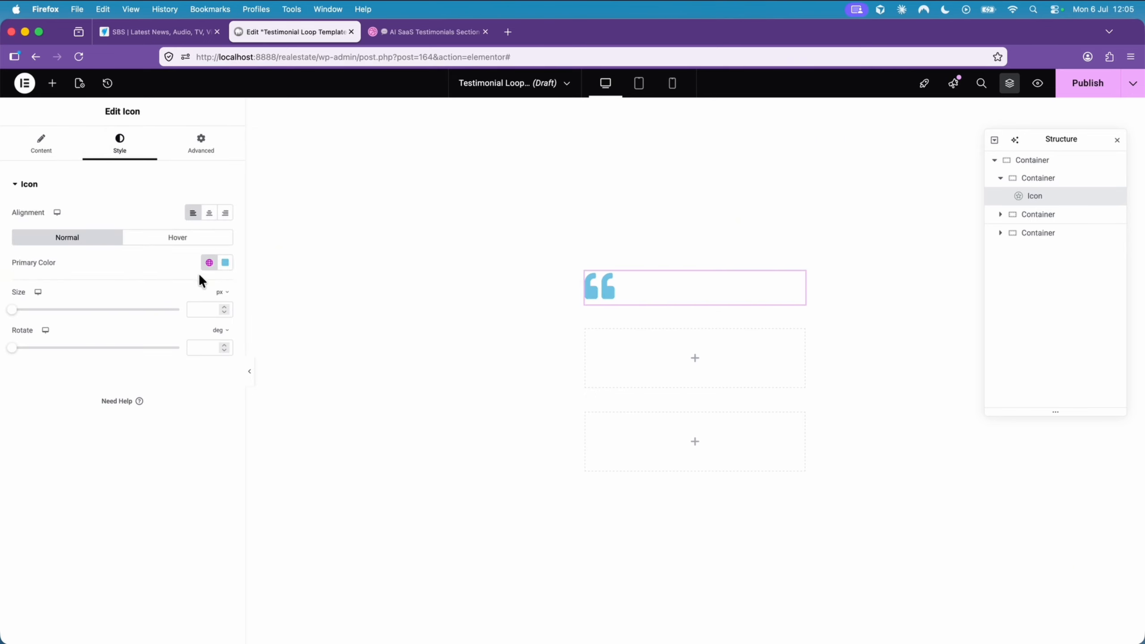
pyautogui.click(226, 264)
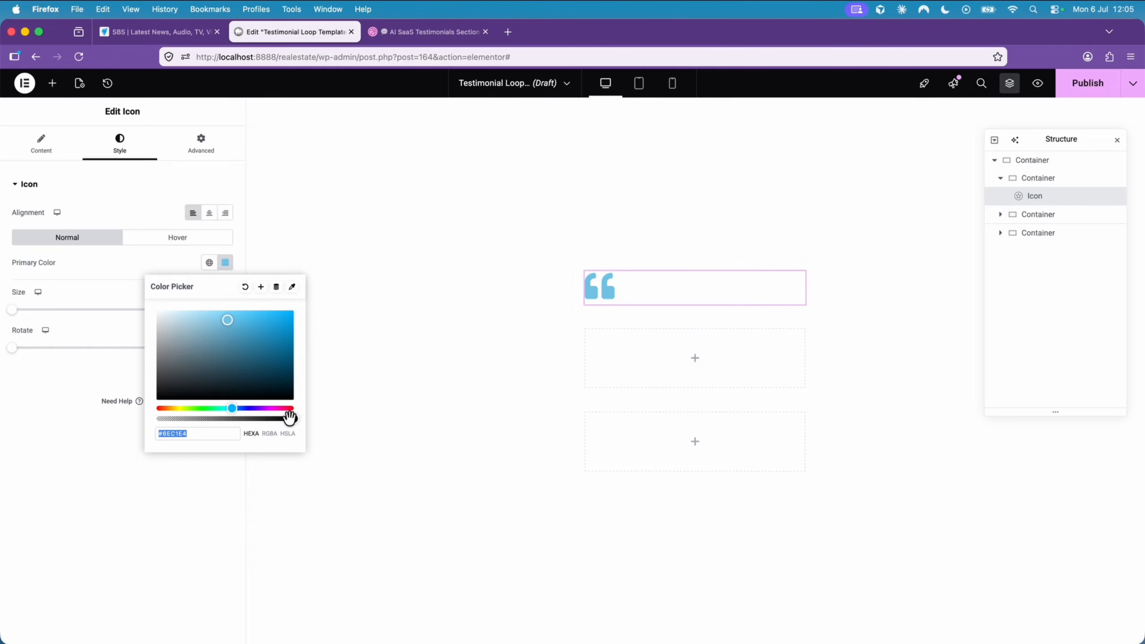
pyautogui.moveTo(289, 418); pyautogui.dragTo(205, 422)
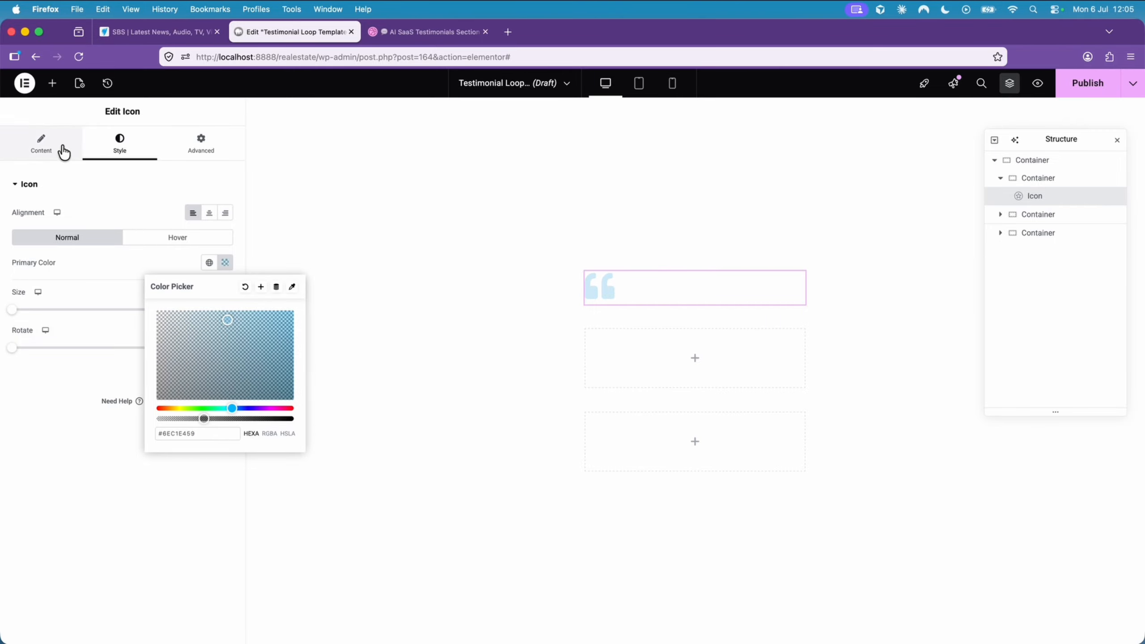
# - Place a Post Content widget in the middle inner container, below the quote icon
pyautogui.click(58, 88)
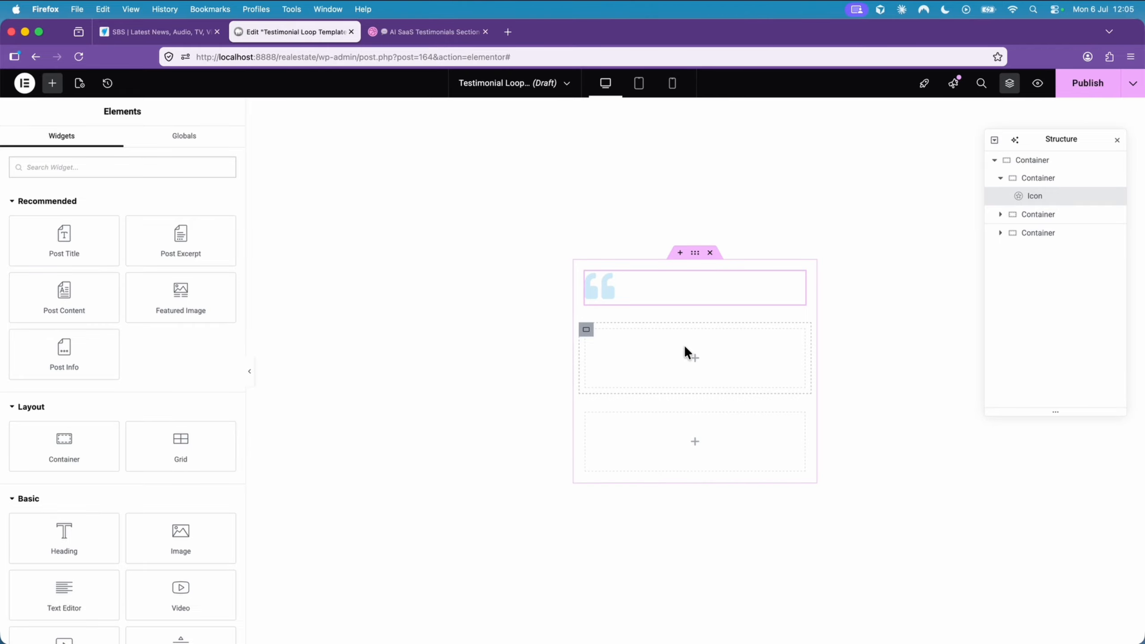
pyautogui.click(586, 330)
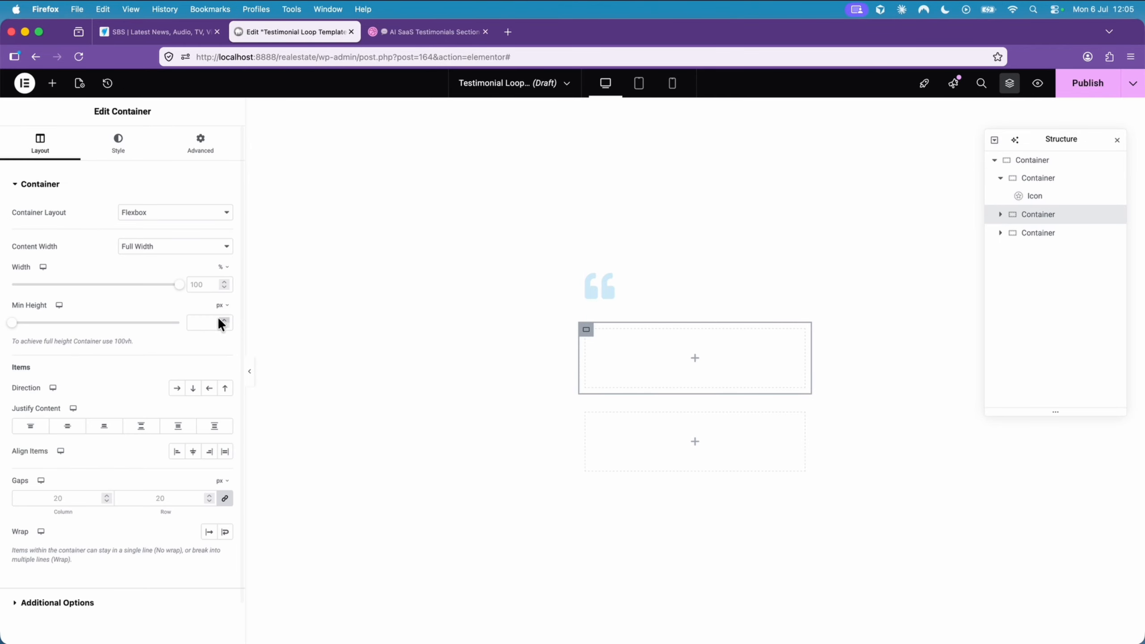
pyautogui.click(52, 83)
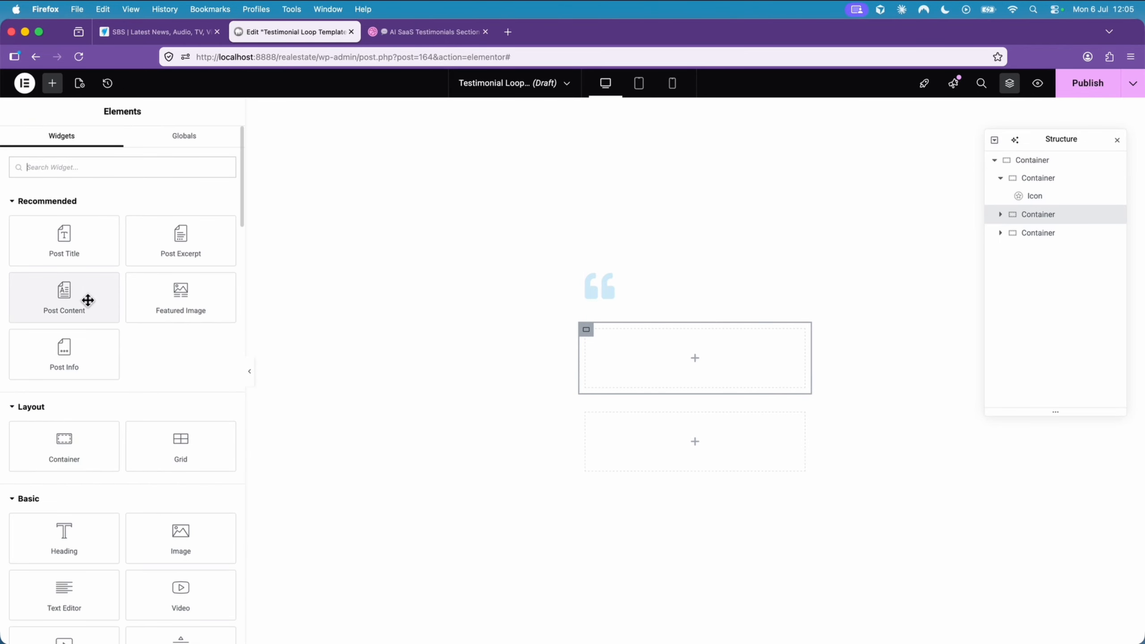
pyautogui.moveTo(64, 296); pyautogui.dragTo(721, 353)
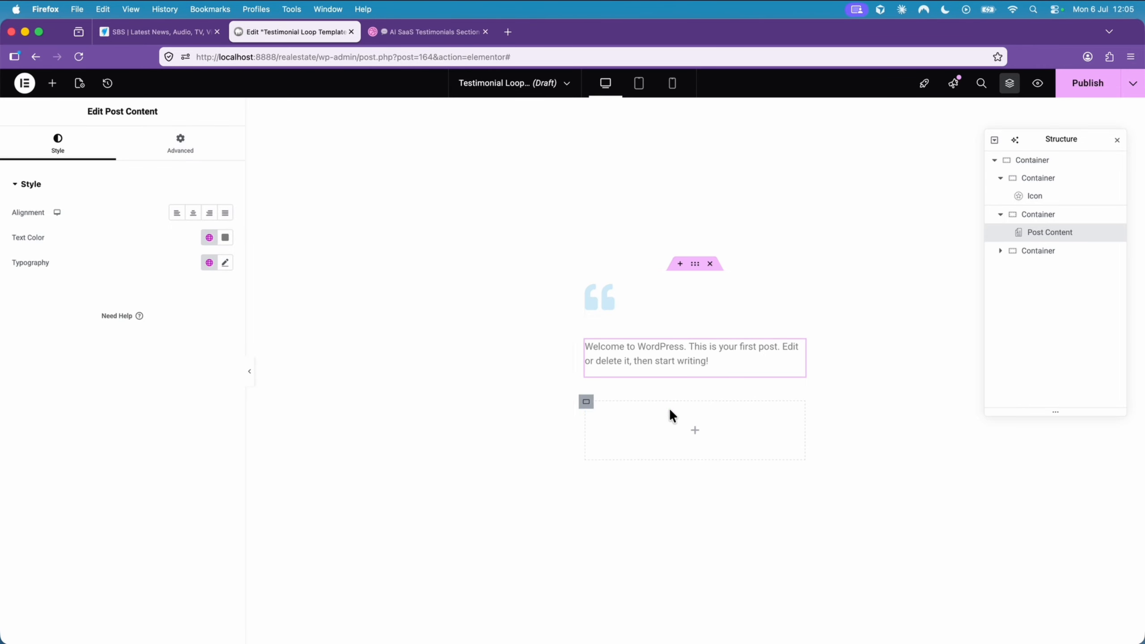
# - Set the loop item's preview source to Testimonial and apply the preview
pyautogui.click(79, 84)
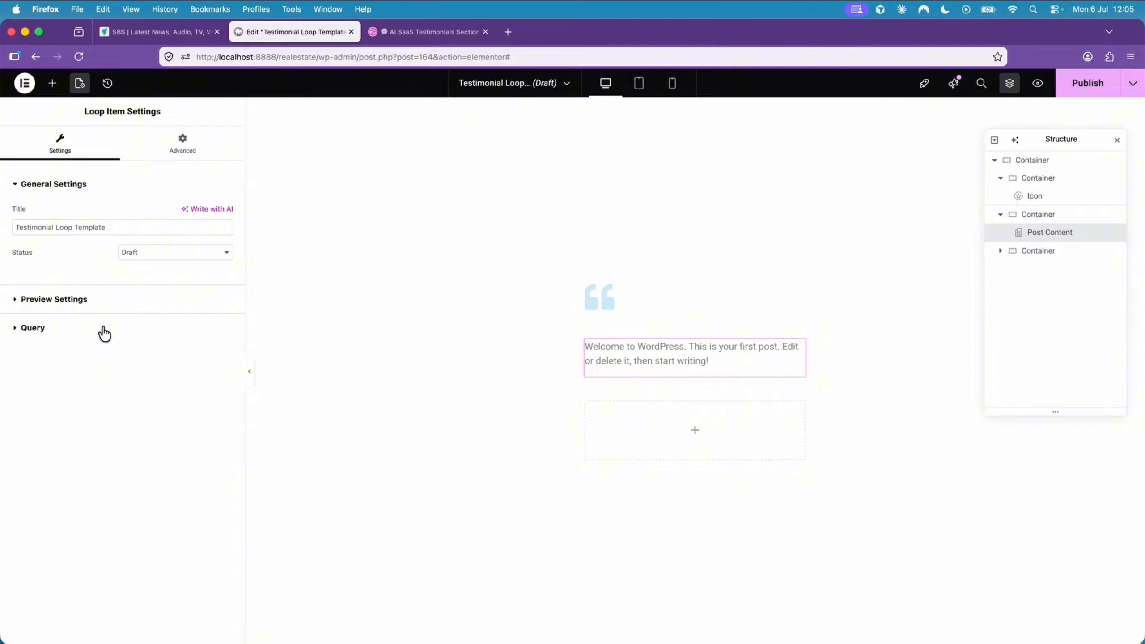
pyautogui.click(87, 300)
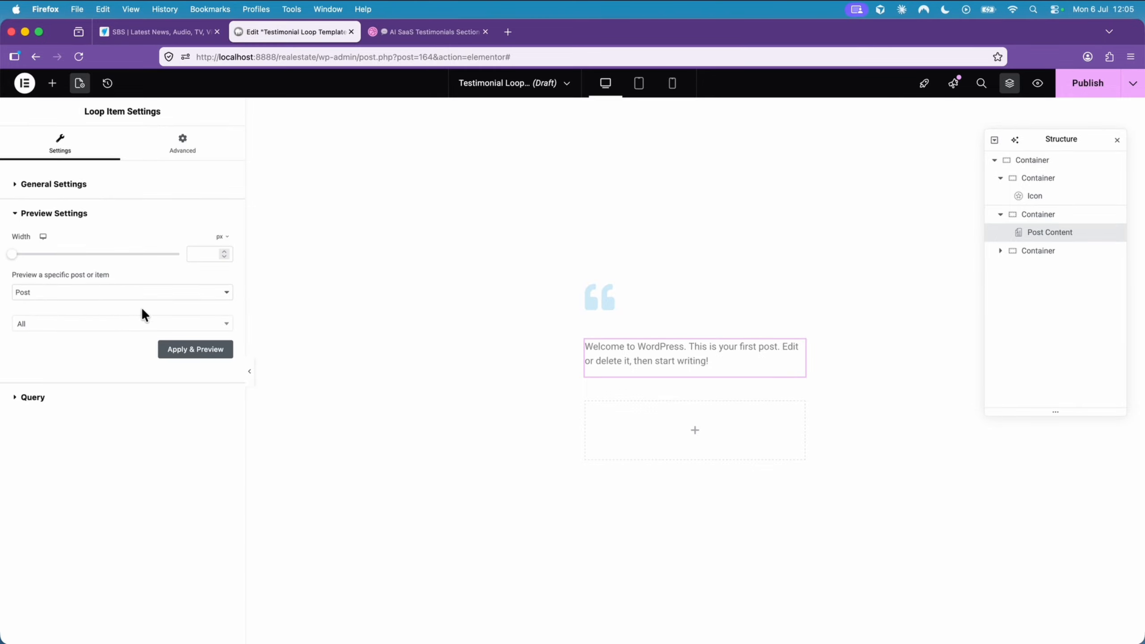
pyautogui.click(103, 292)
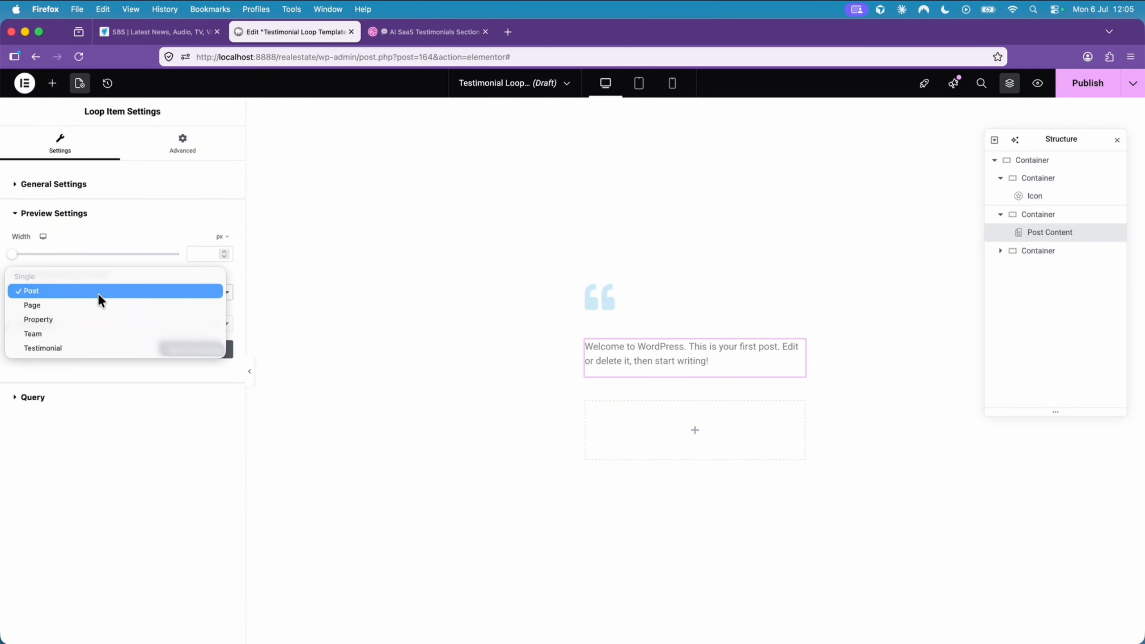
pyautogui.click(91, 349)
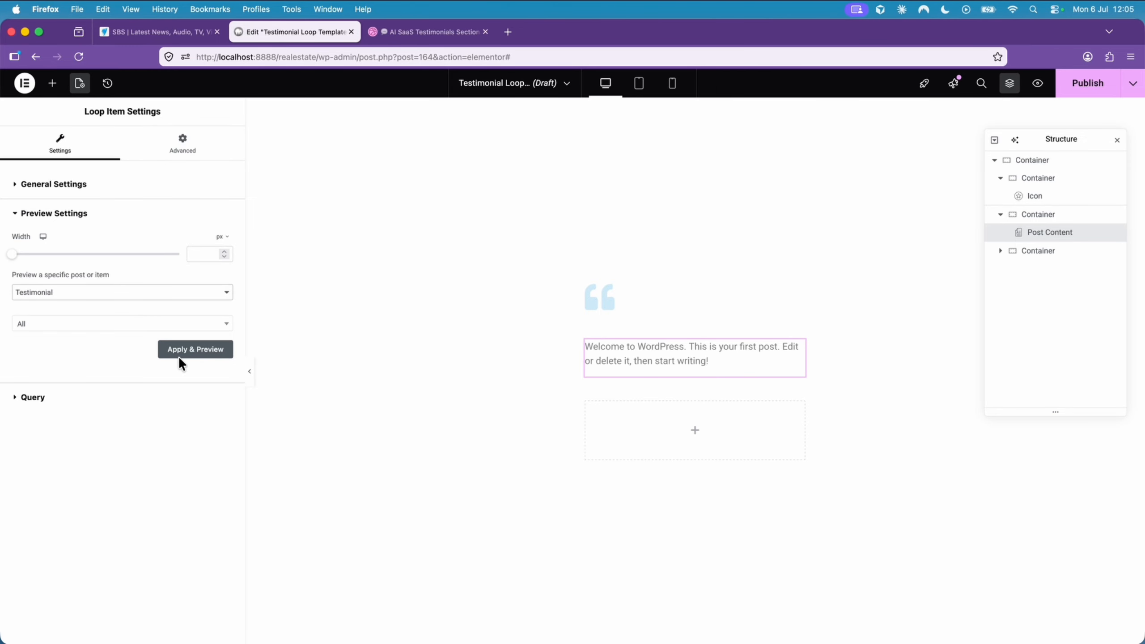
pyautogui.click(202, 356)
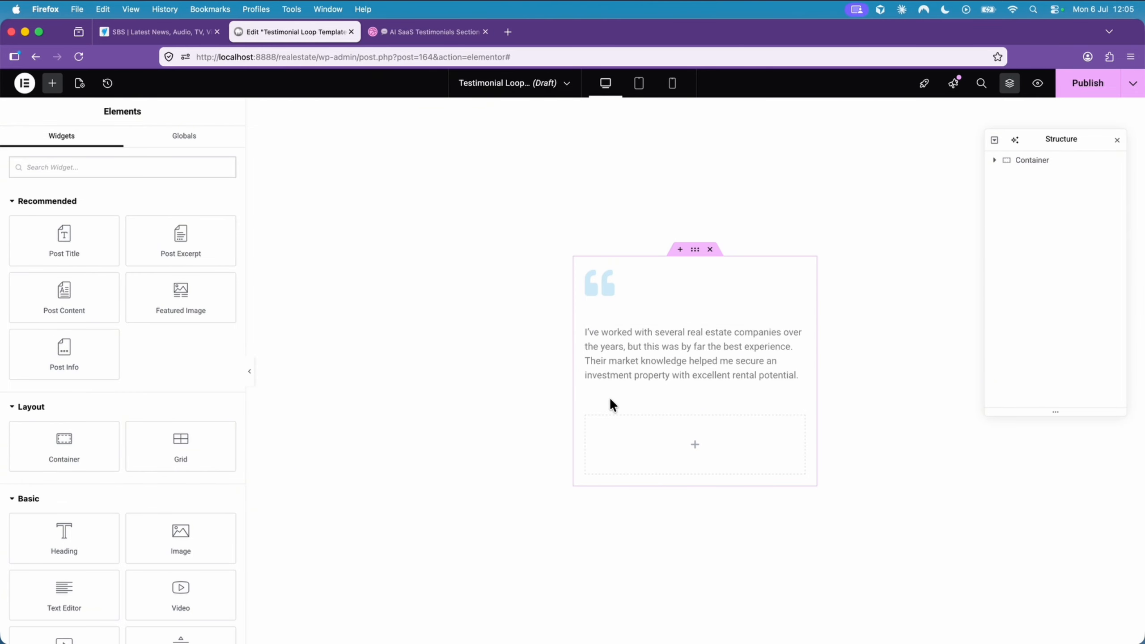
# - Check the Dribbble design's author row, and add a nested container inside the empty inner container below the testimonial text
pyautogui.click(587, 417)
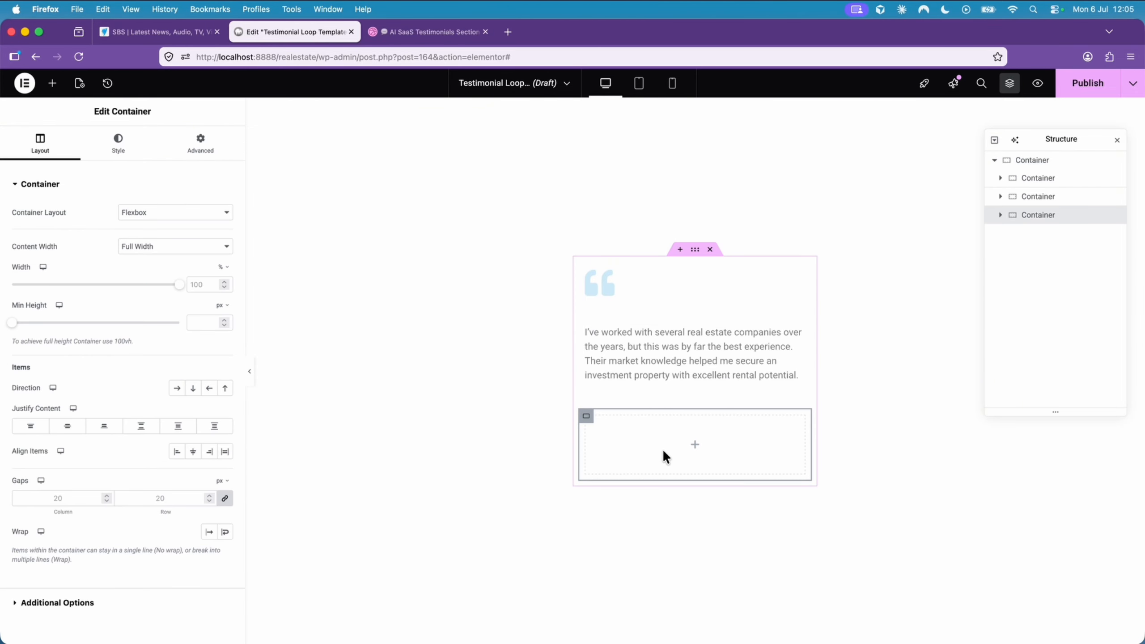
pyautogui.click(428, 32)
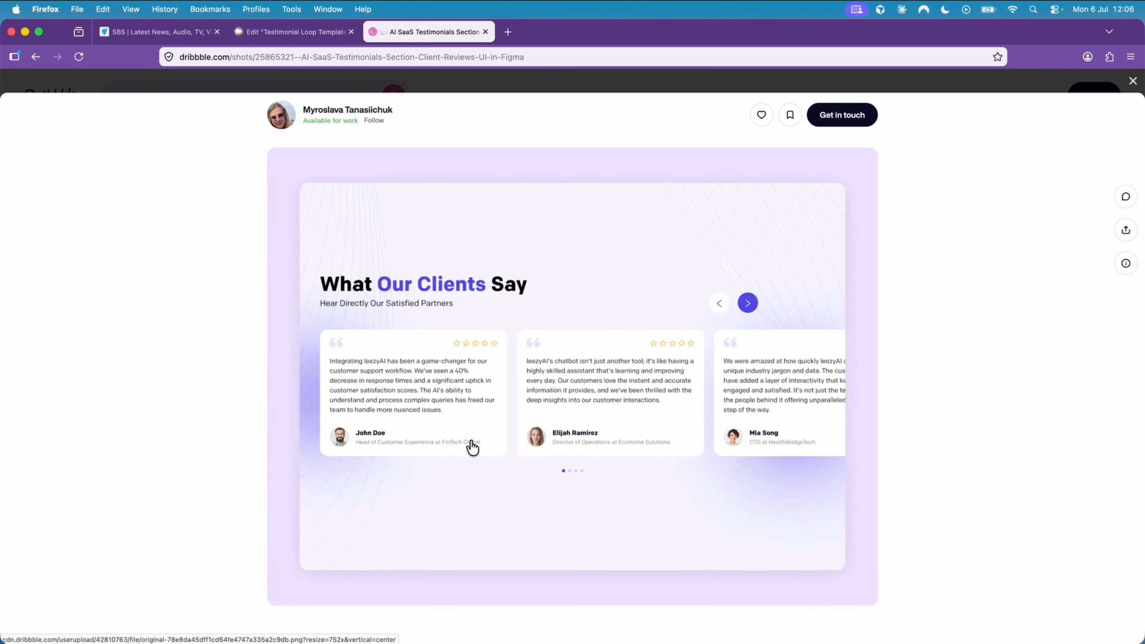
pyautogui.click(296, 40)
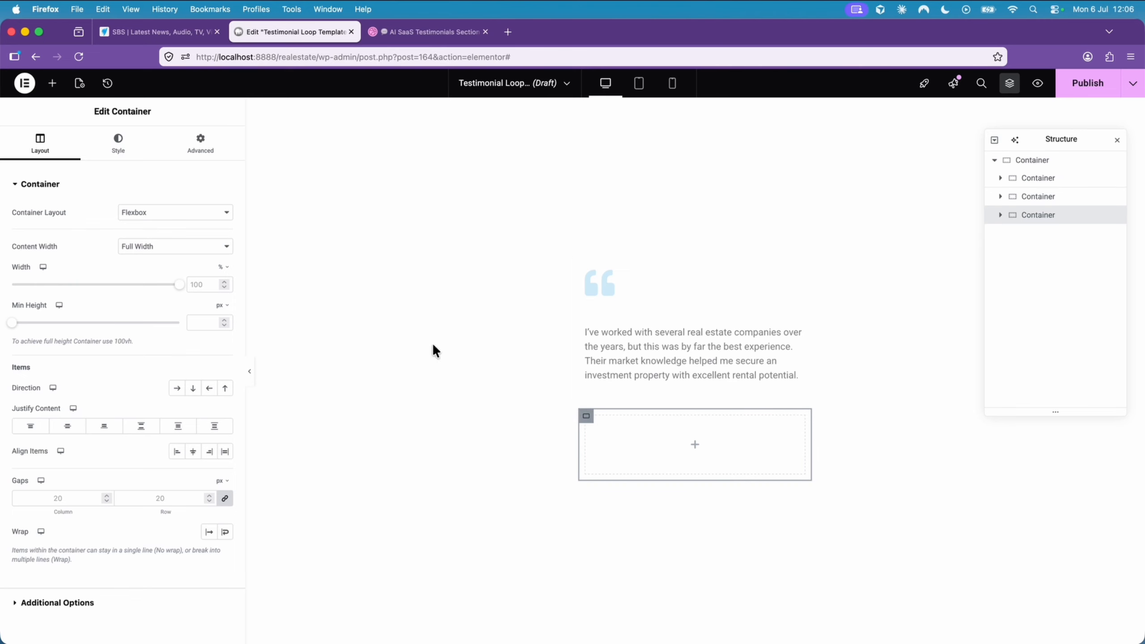
pyautogui.click(57, 88)
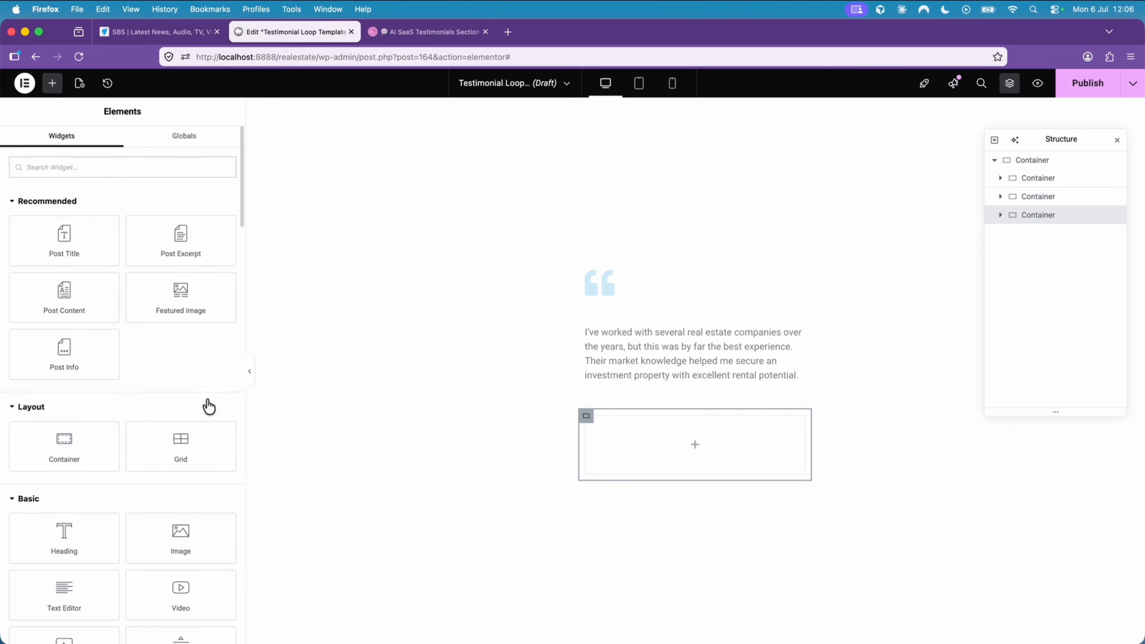
pyautogui.click(84, 435)
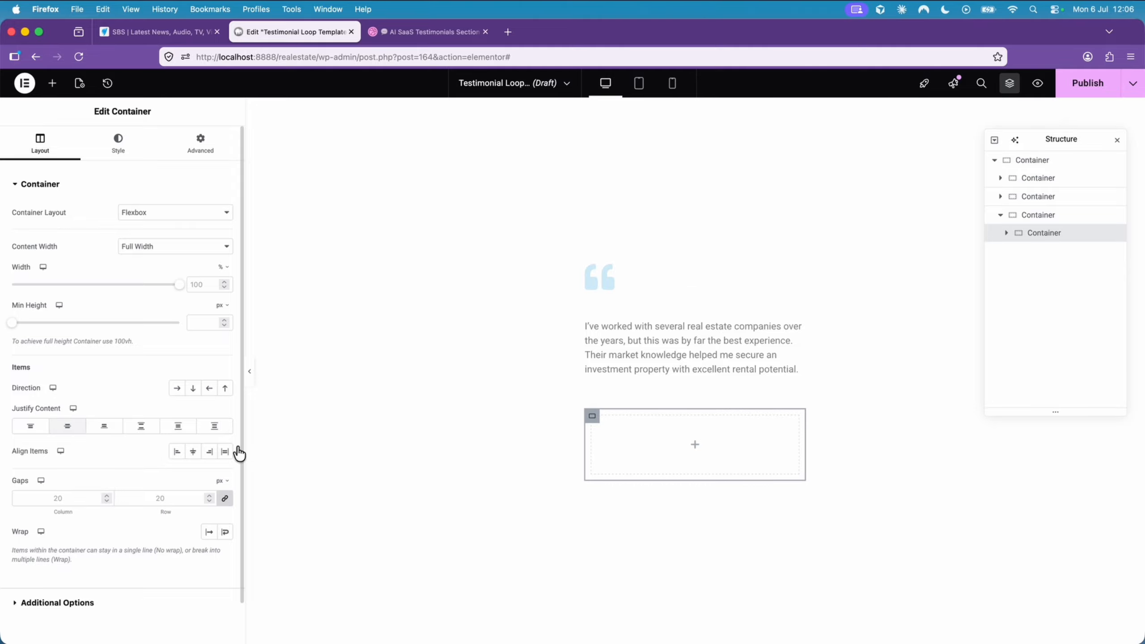
# - Set the nested container's padding to 0 px on all sides and duplicate it
pyautogui.click(588, 412)
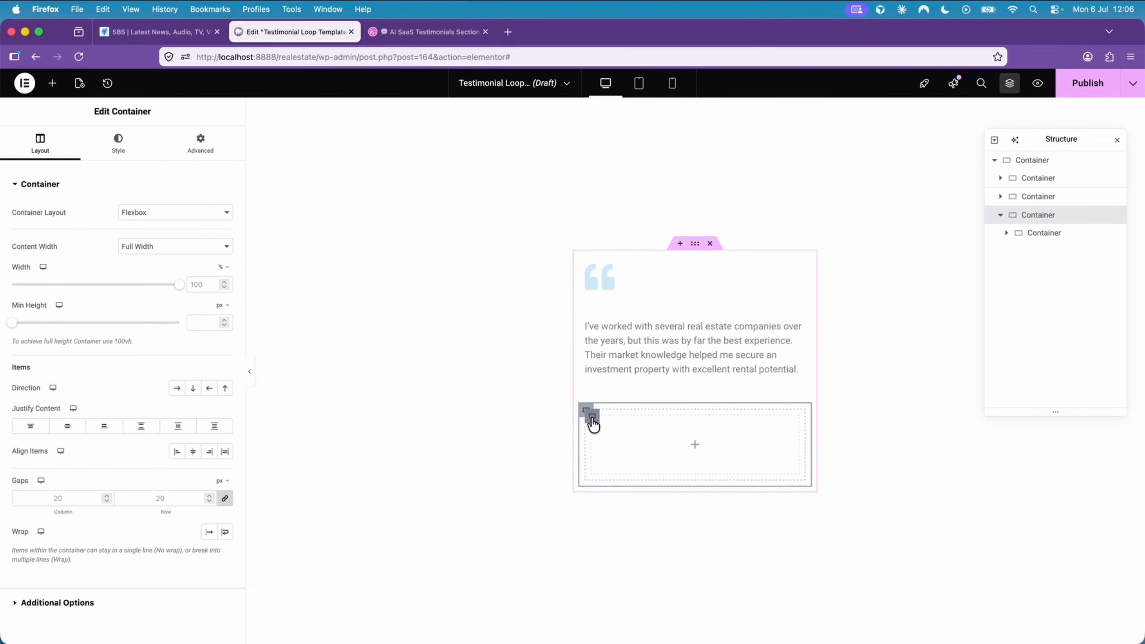
pyautogui.click(591, 418)
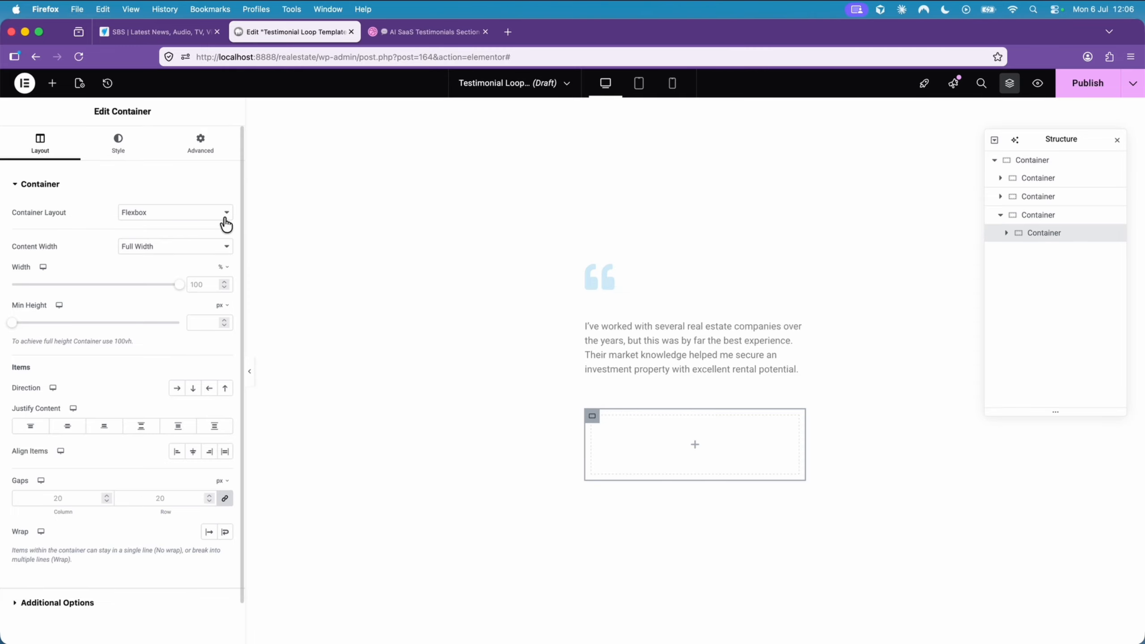
pyautogui.click(201, 146)
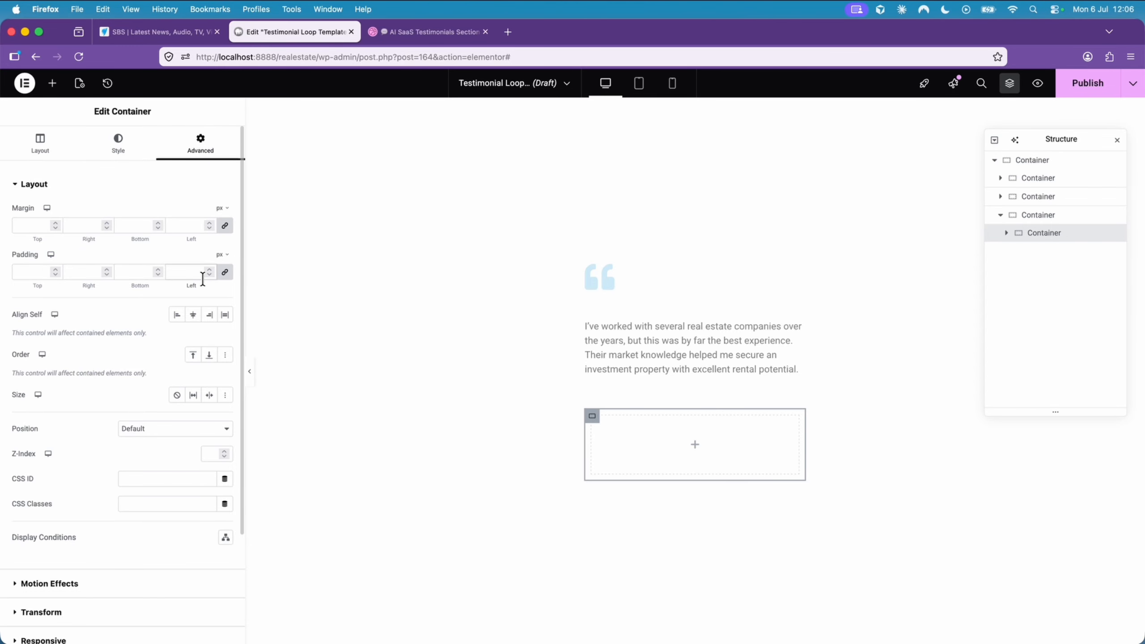
pyautogui.write('0')
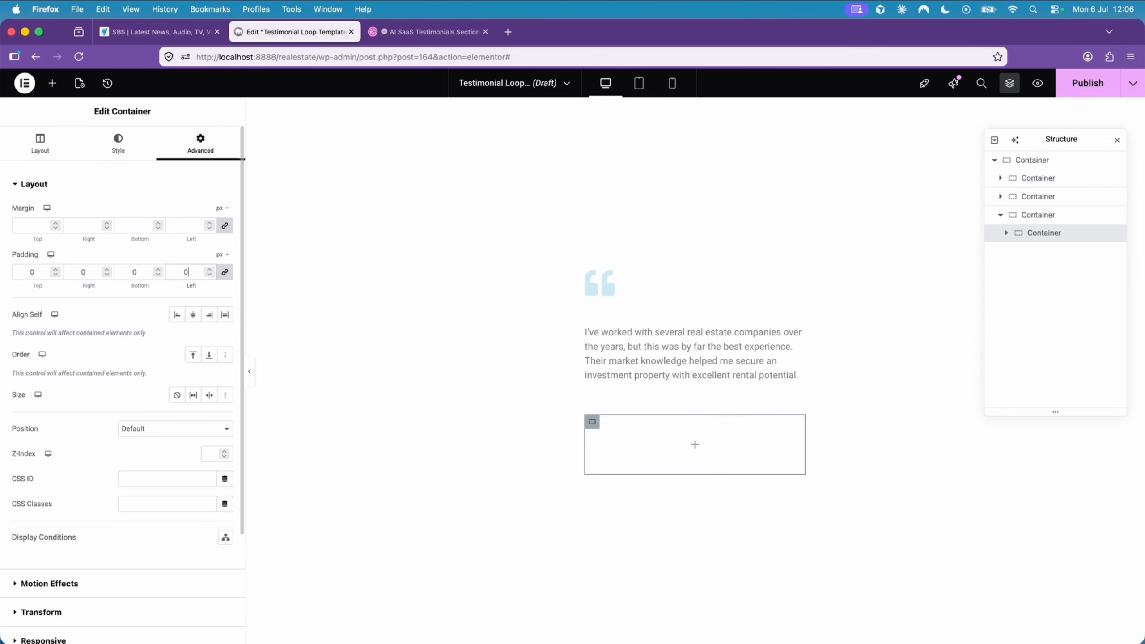
pyautogui.rightClick(597, 427)
pyautogui.click(640, 358)
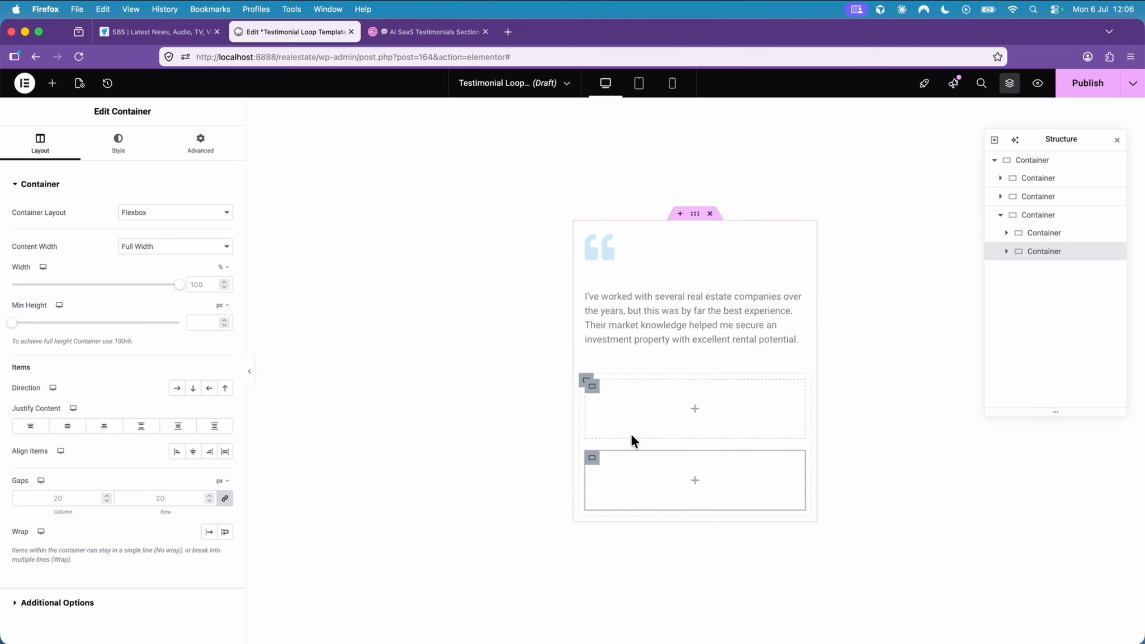
# - Set the direction of the container holding the two nested containers to a horizontal row
pyautogui.click(587, 382)
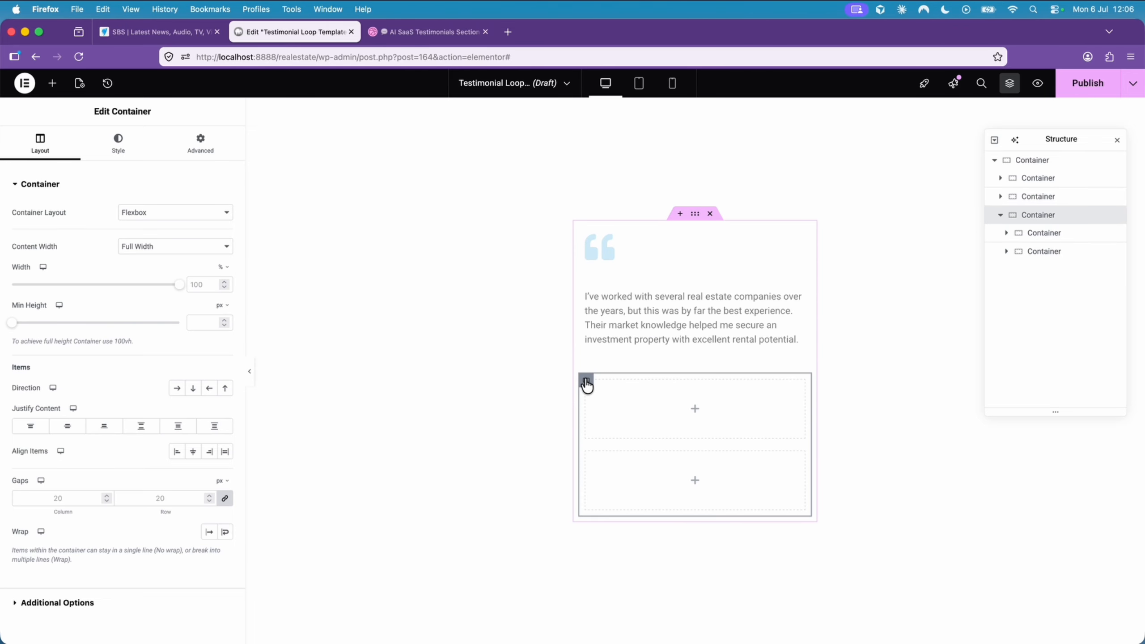
pyautogui.click(591, 460)
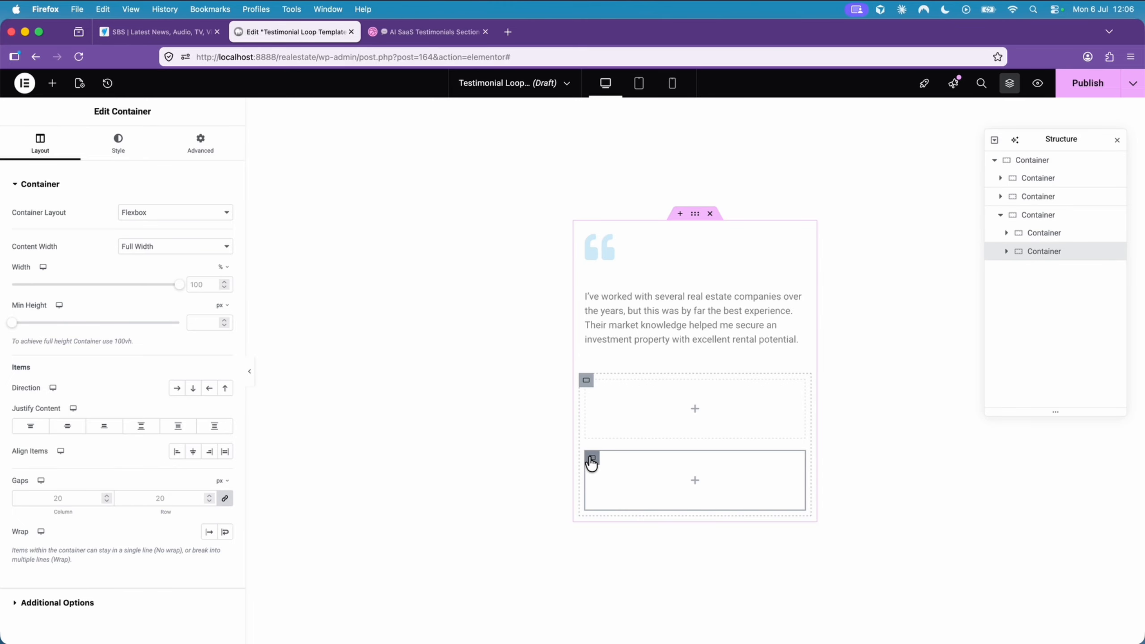
pyautogui.click(586, 381)
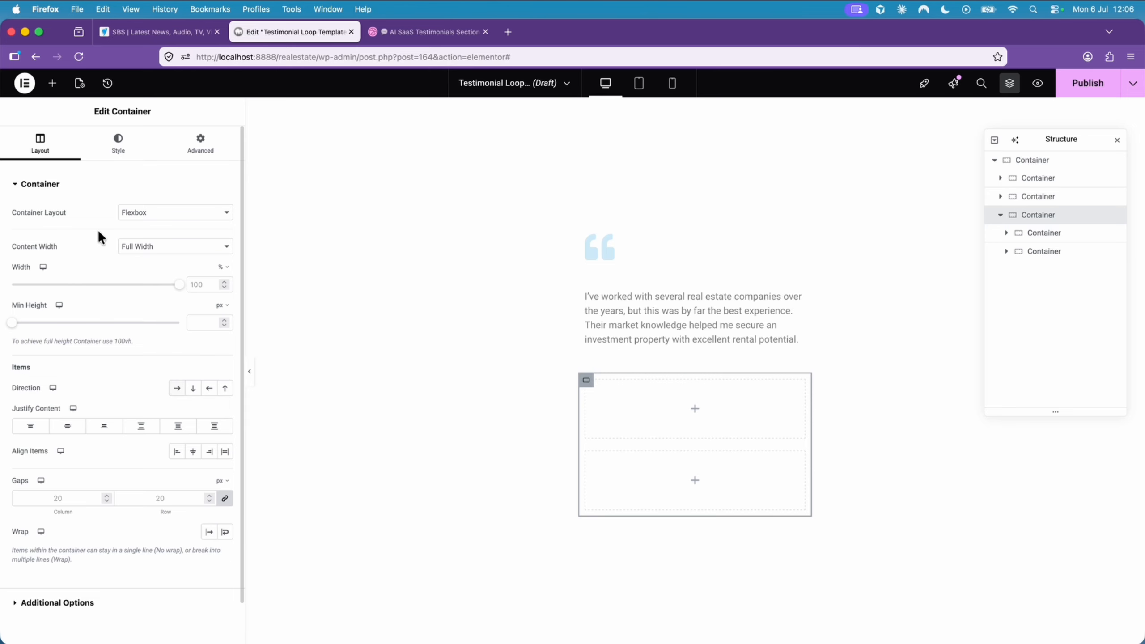
pyautogui.click(178, 390)
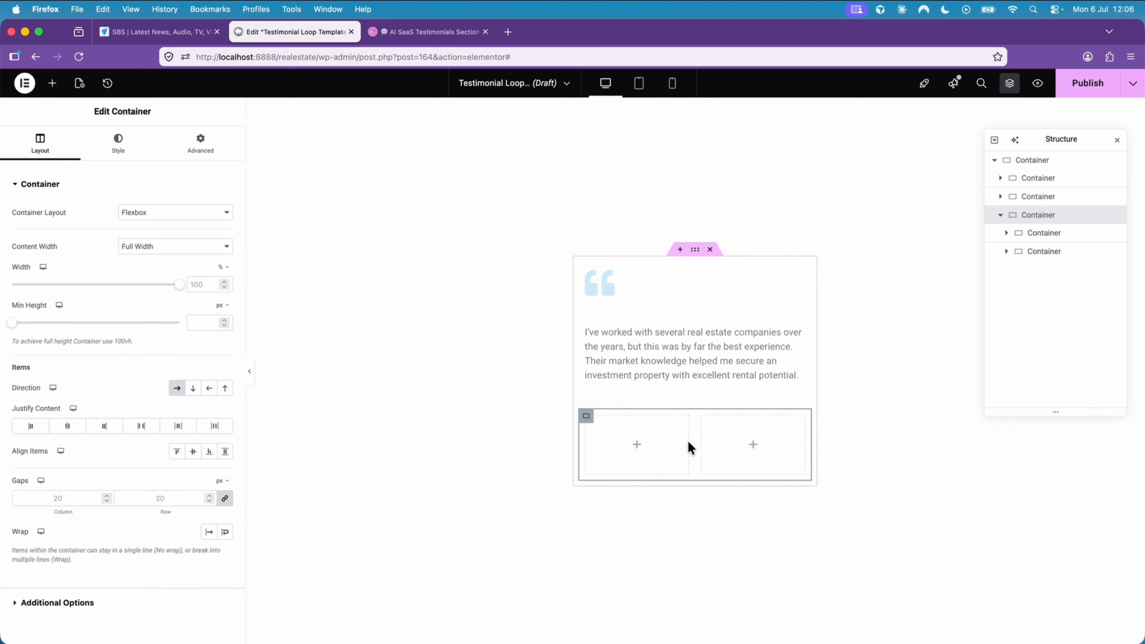
# - Set the first nested container's width to 30%
pyautogui.click(588, 427)
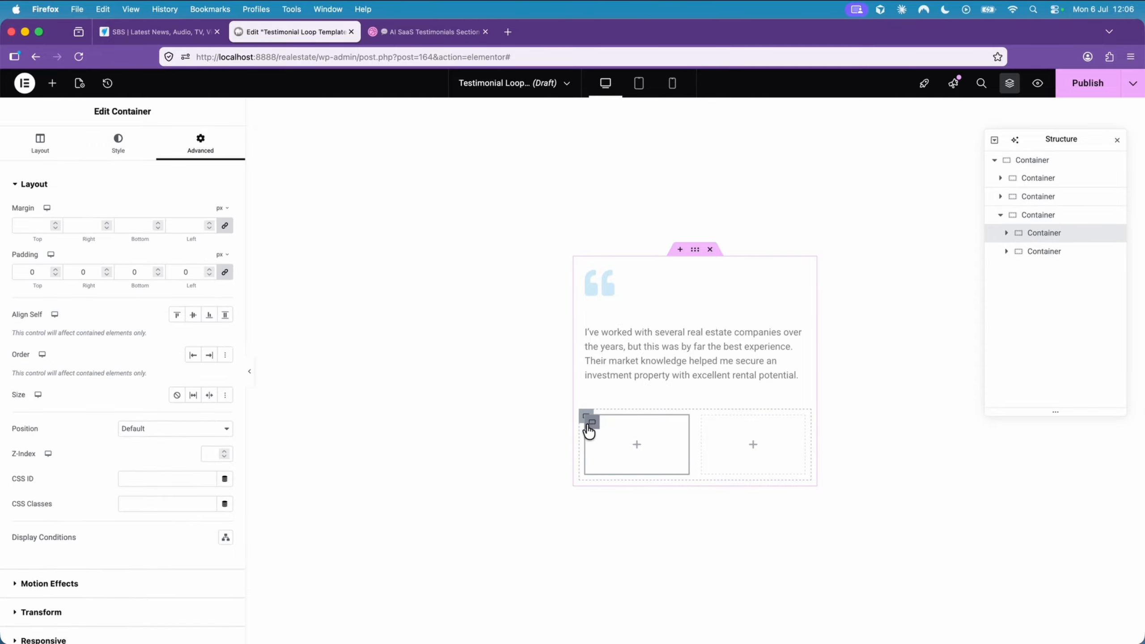
pyautogui.click(41, 143)
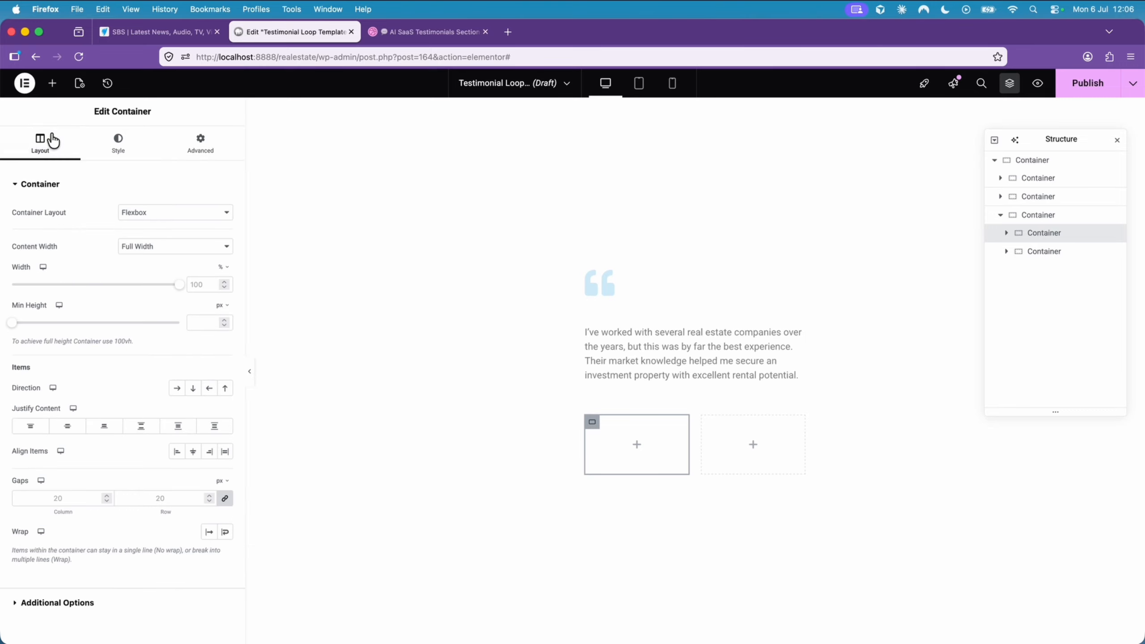
pyautogui.click(200, 284)
pyautogui.write('30')
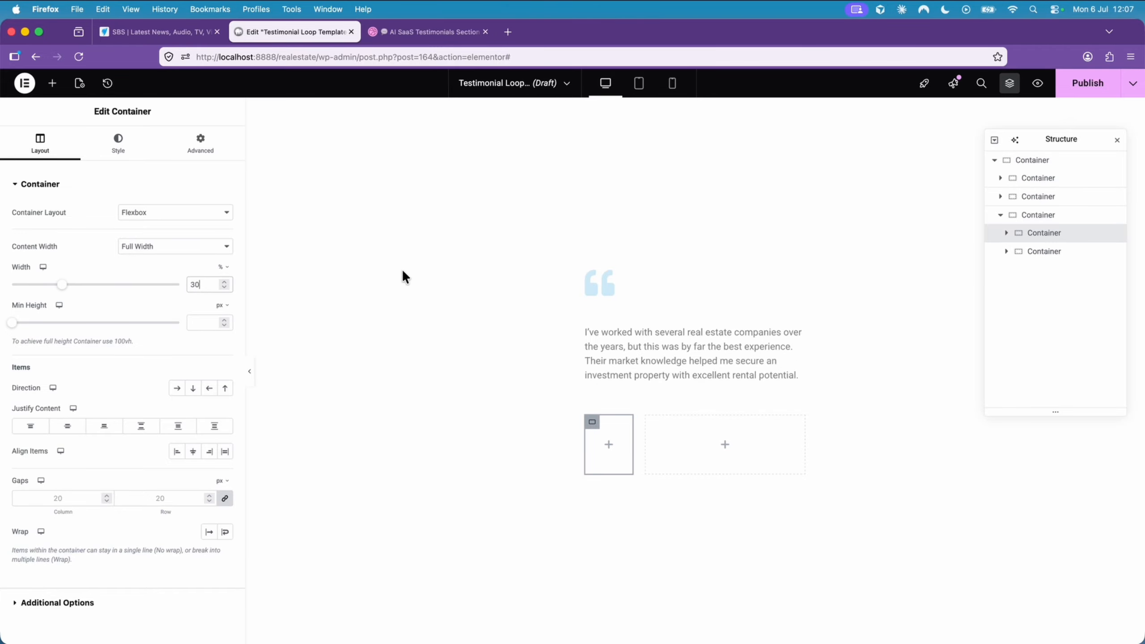
# - Place a Featured Image widget in the narrow first nested container
pyautogui.click(653, 424)
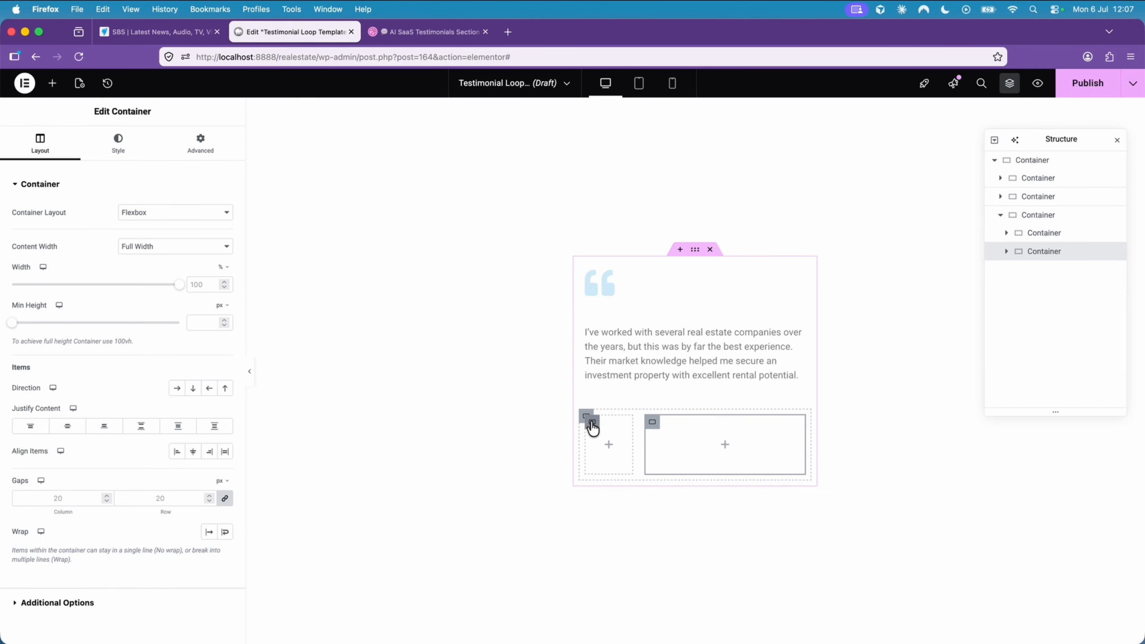
pyautogui.click(591, 427)
pyautogui.click(54, 83)
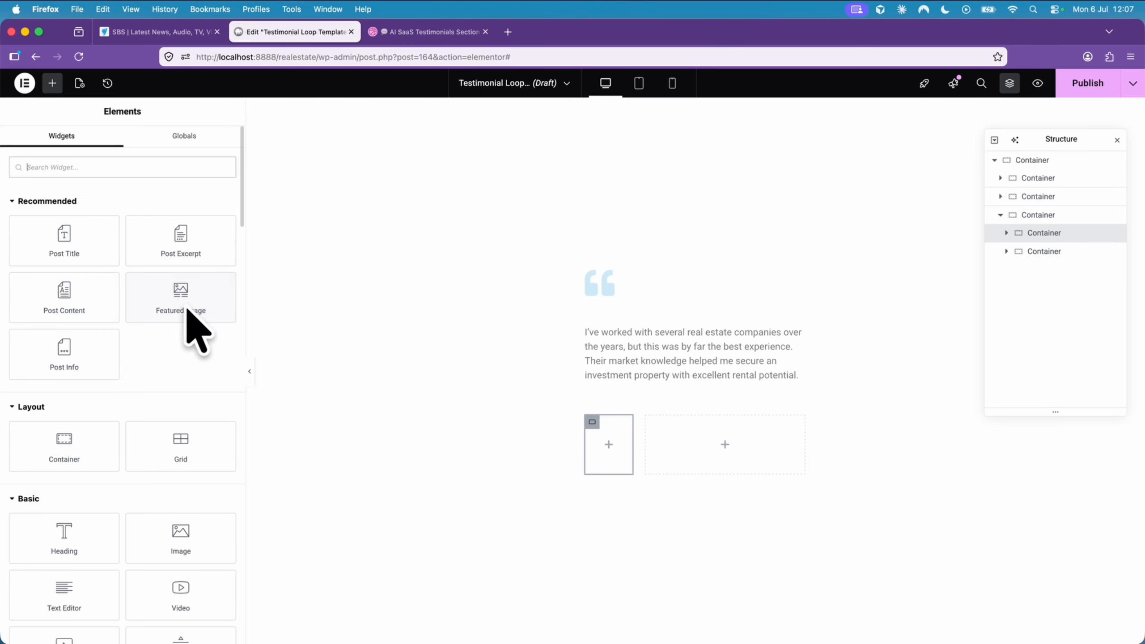
pyautogui.moveTo(179, 294); pyautogui.dragTo(611, 445)
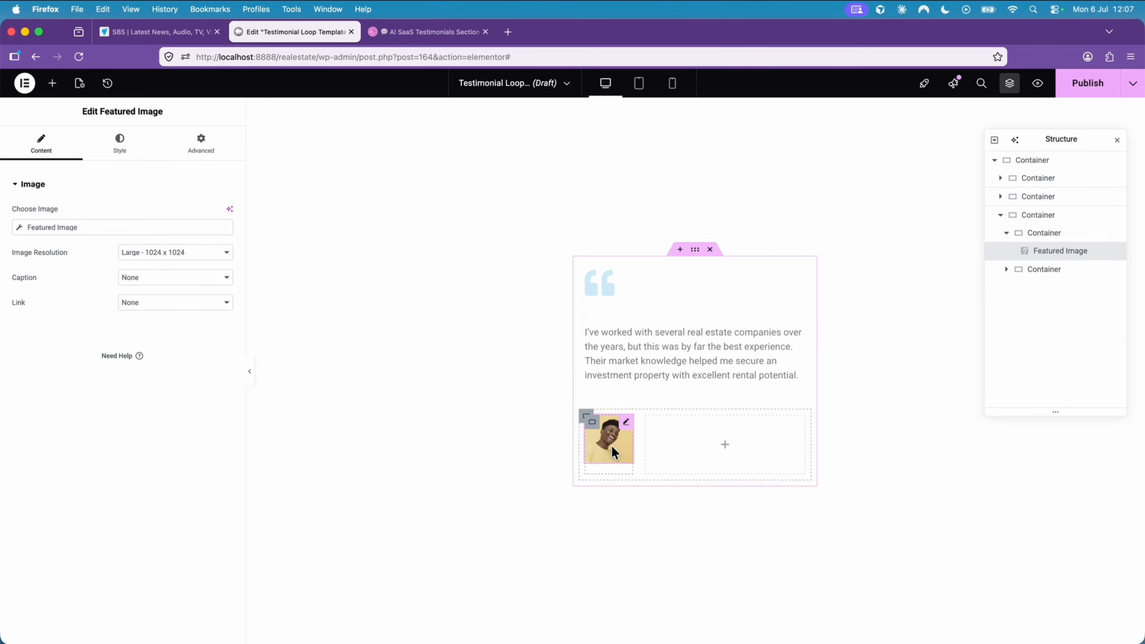
# - Set the featured image's resolution to Custom at 740 x 740 and apply it
pyautogui.click(176, 252)
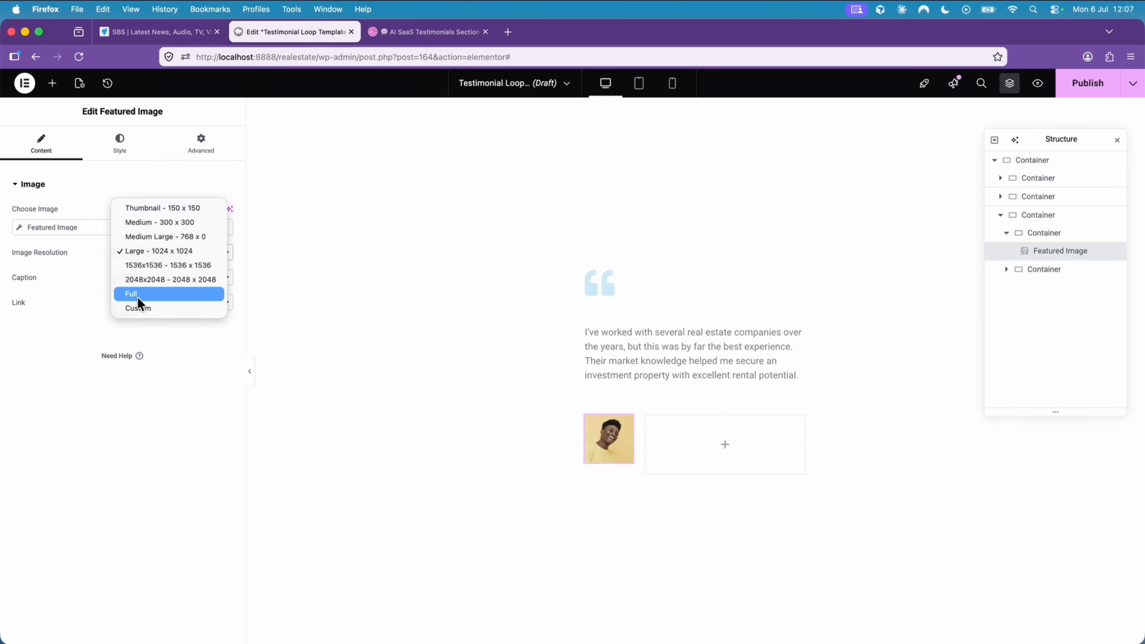
pyautogui.click(138, 308)
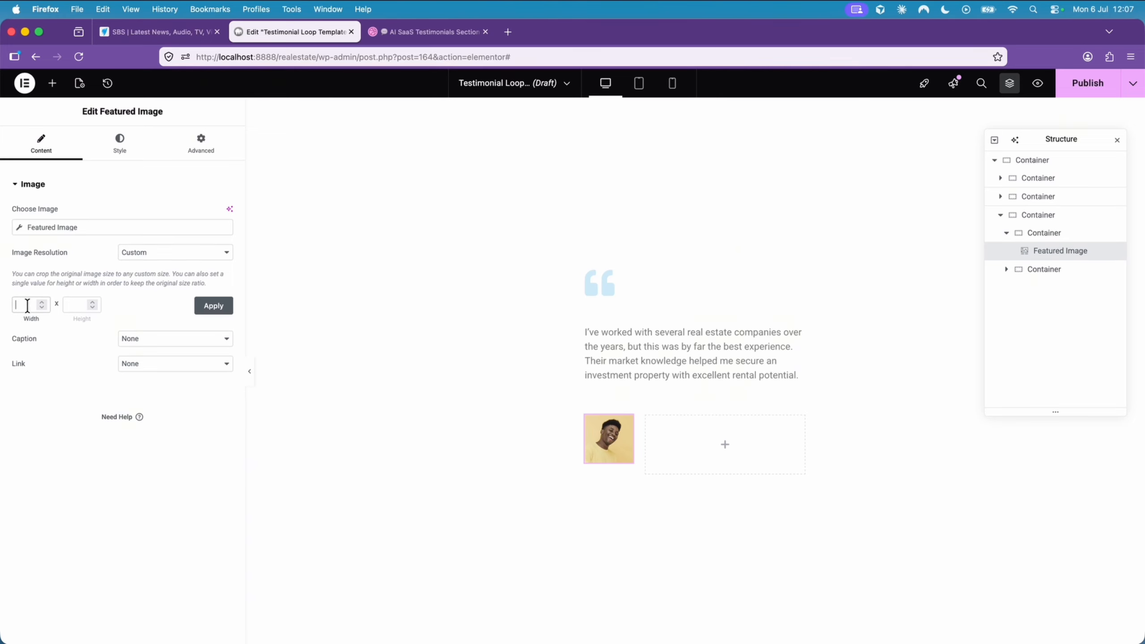
pyautogui.press('Tab')
pyautogui.click(216, 315)
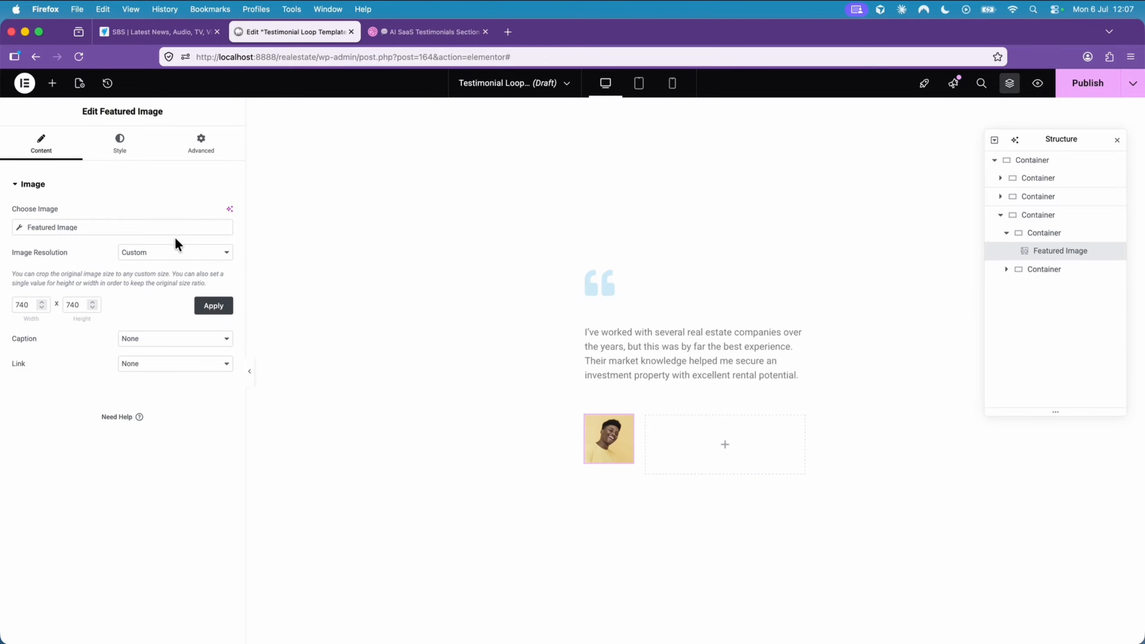
# - Make the featured image circular with a border radius of 100% on all corners
pyautogui.click(135, 153)
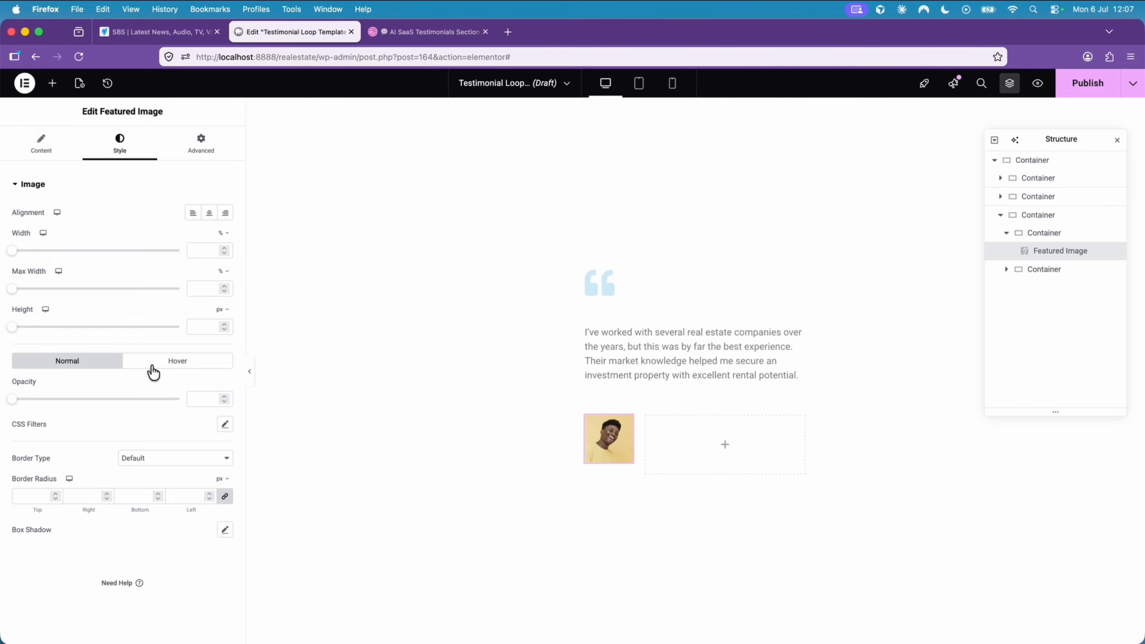
pyautogui.click(222, 479)
pyautogui.click(37, 495)
pyautogui.click(220, 498)
pyautogui.write('00')
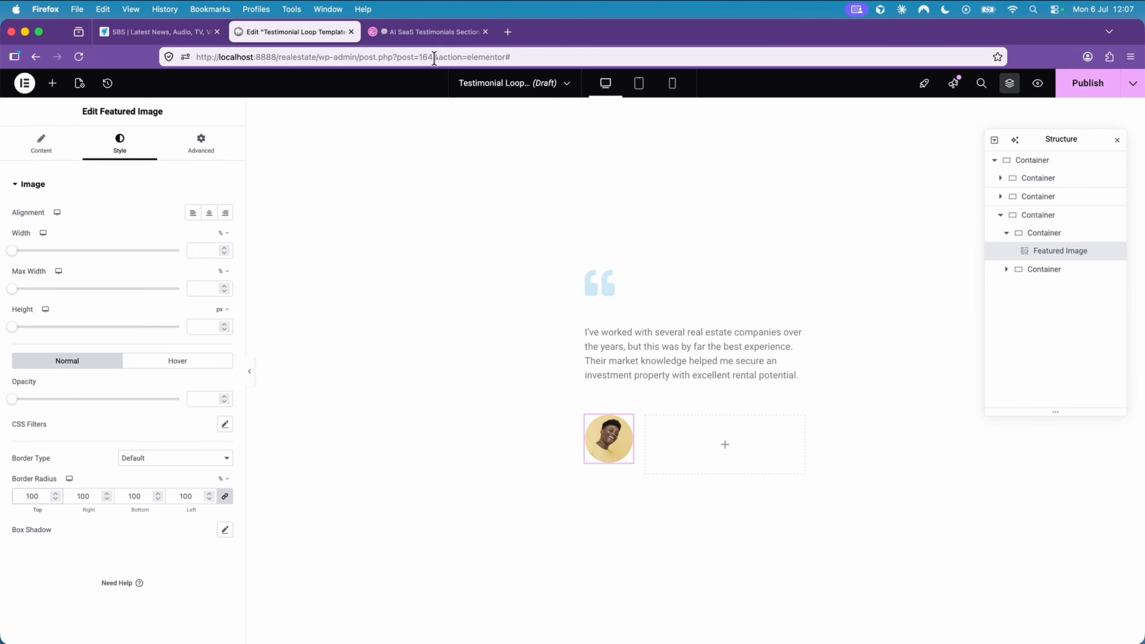
# - Place a Post Title widget in the wider container beside the image, matching the Dribbble design, and set its HTML tag to H3
pyautogui.click(433, 32)
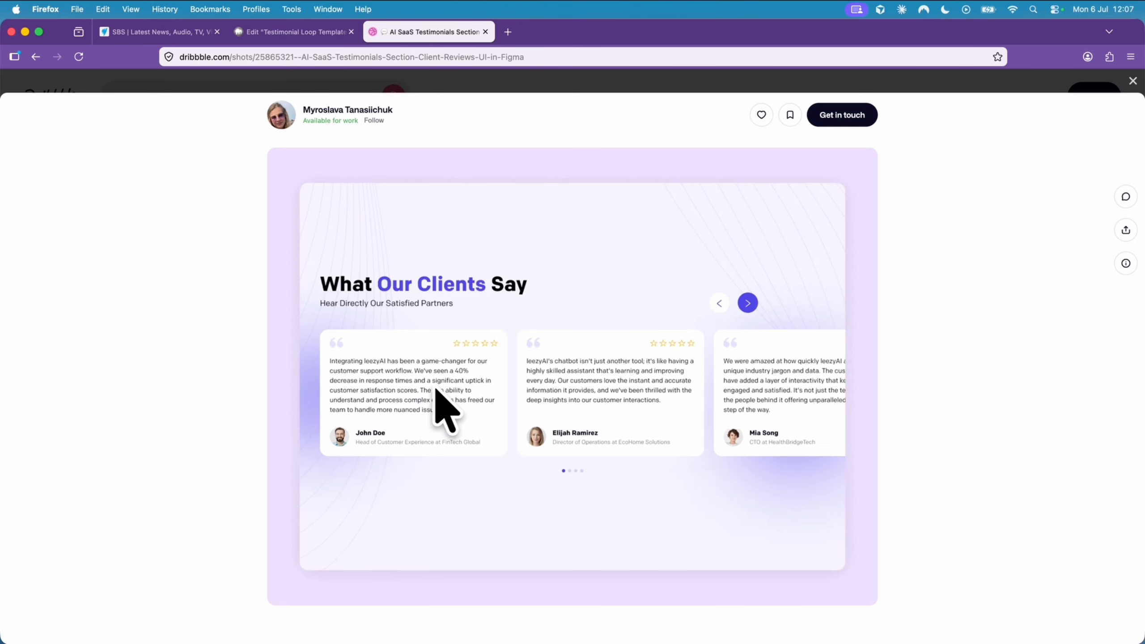
pyautogui.click(313, 35)
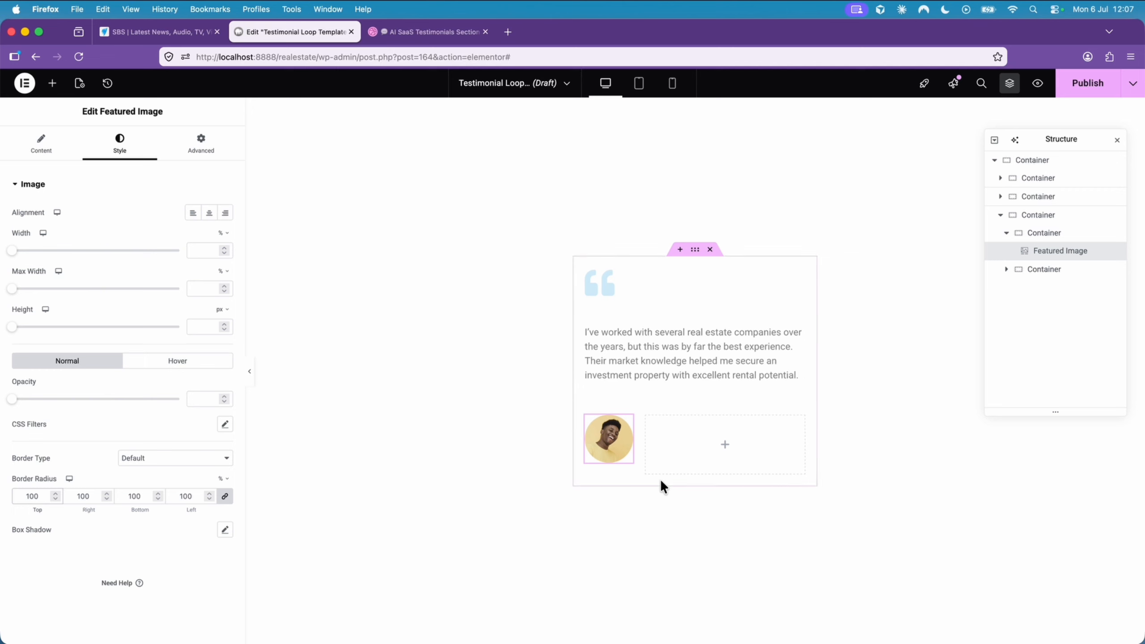
pyautogui.click(650, 423)
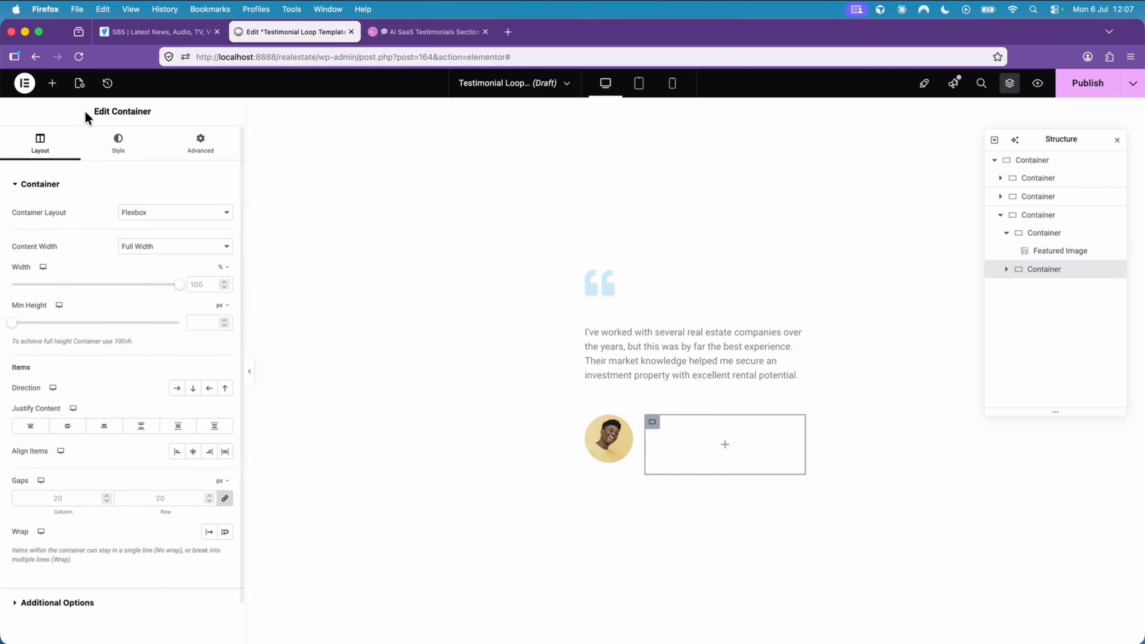
pyautogui.click(52, 83)
pyautogui.moveTo(92, 253); pyautogui.dragTo(721, 438)
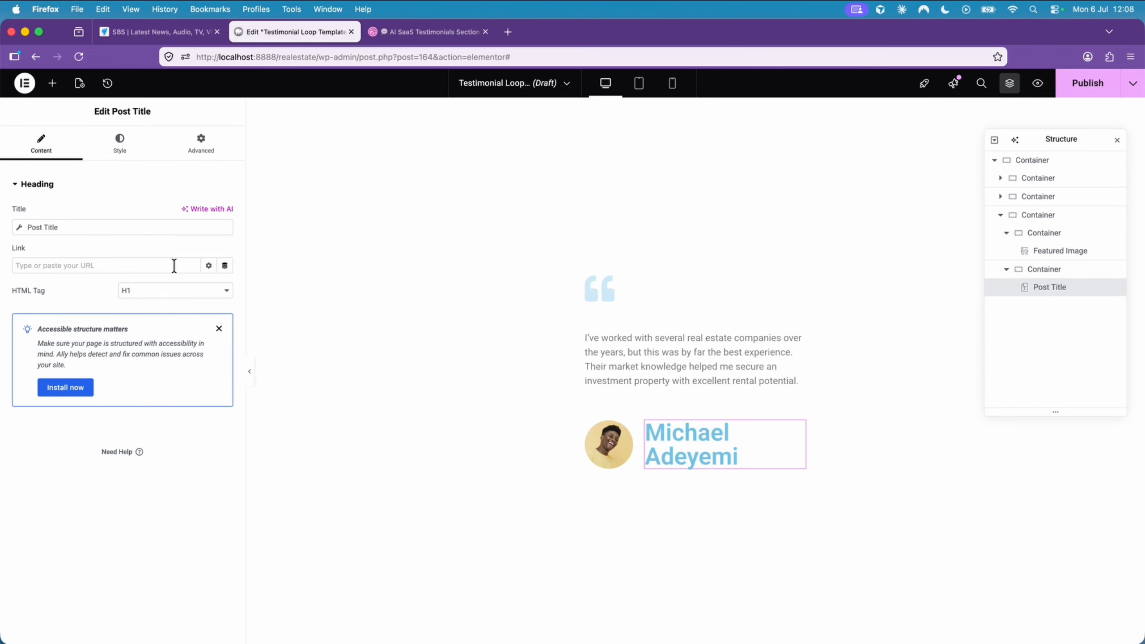
pyautogui.click(174, 290)
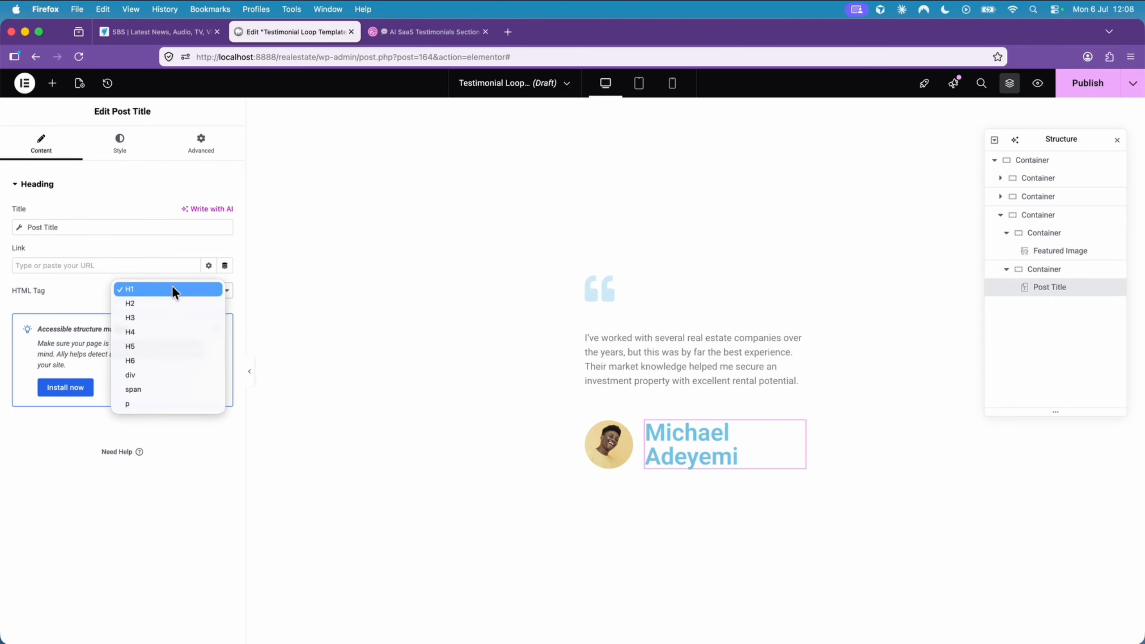
pyautogui.click(163, 317)
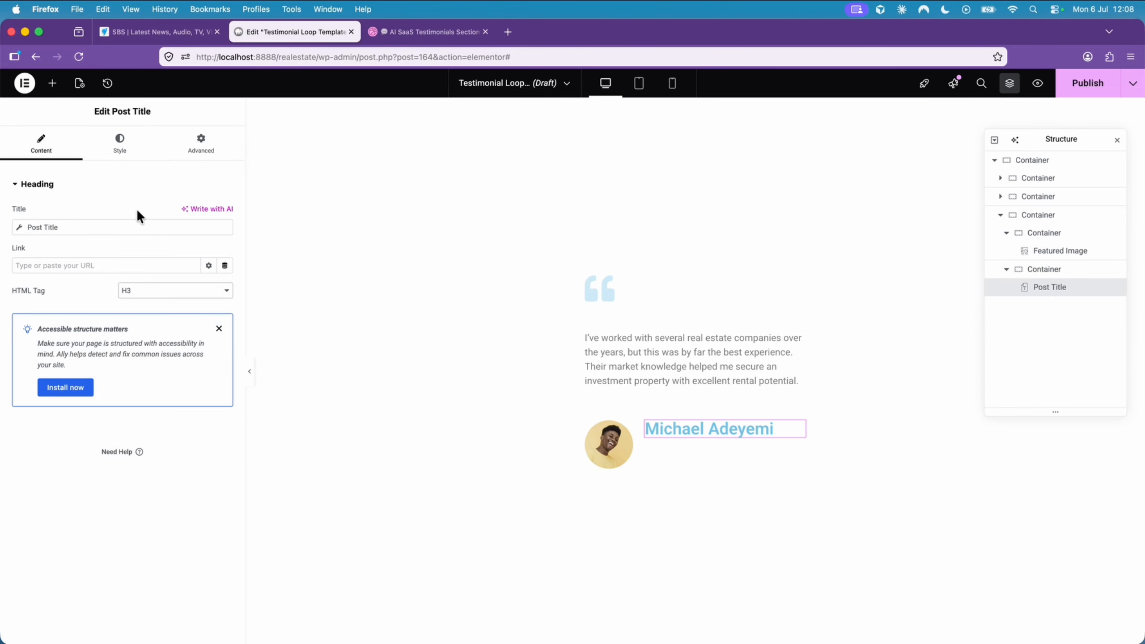
# - Set the post title's typography to a size of 1.2 em and weight 700 (Bold)
pyautogui.click(121, 139)
pyautogui.click(226, 246)
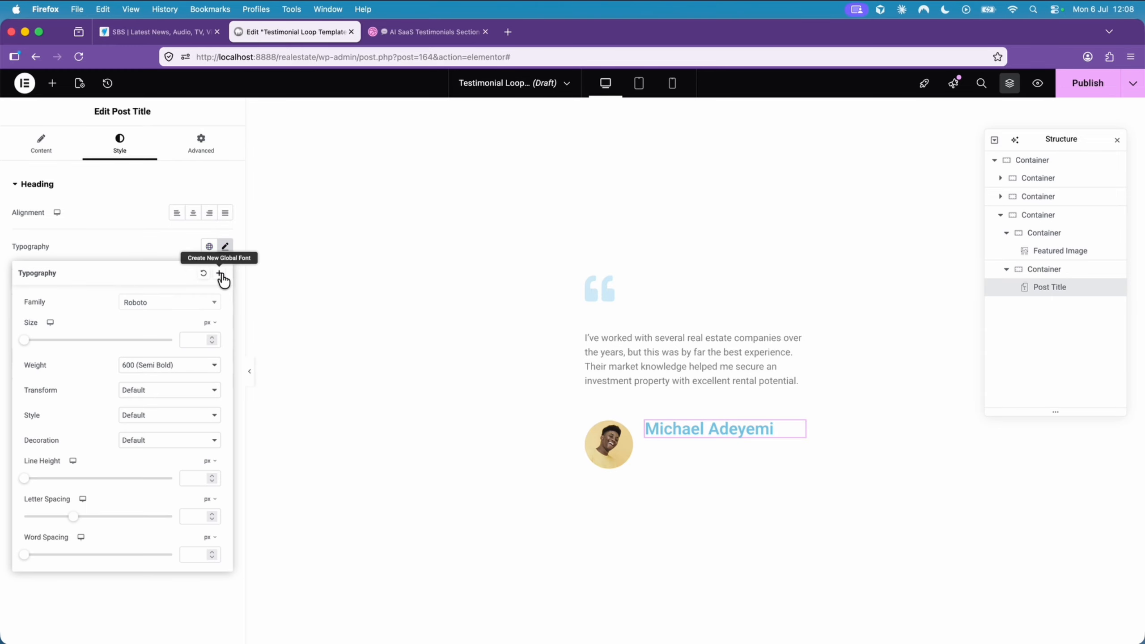
pyautogui.click(209, 322)
pyautogui.click(209, 346)
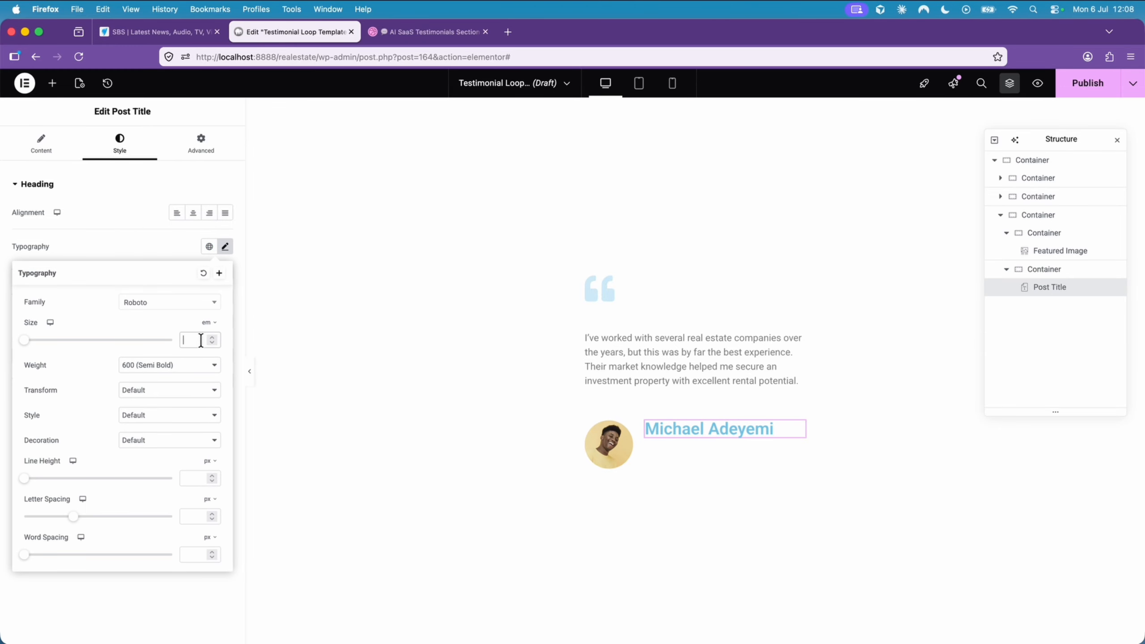
pyautogui.click(202, 341)
pyautogui.write('1.')
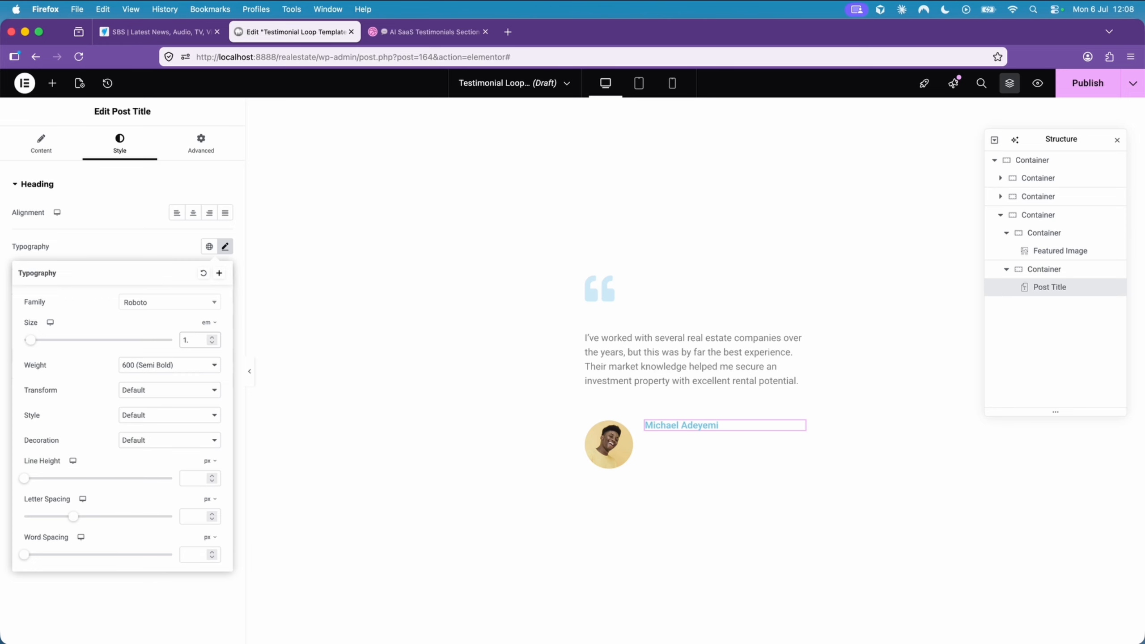
pyautogui.write('2')
pyautogui.click(192, 367)
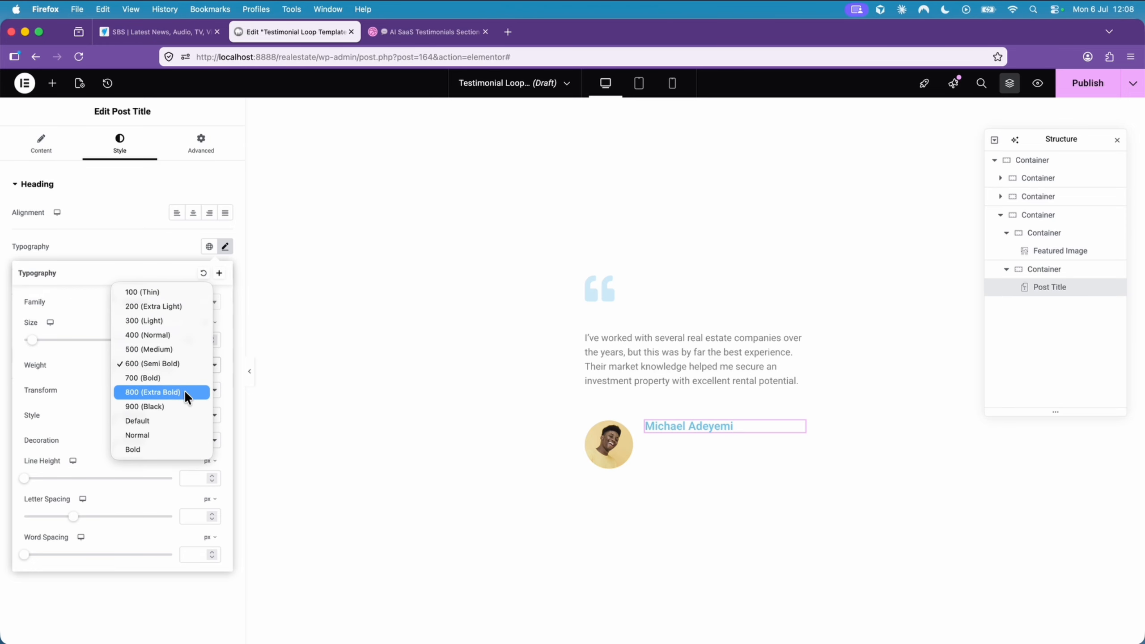
pyautogui.click(184, 379)
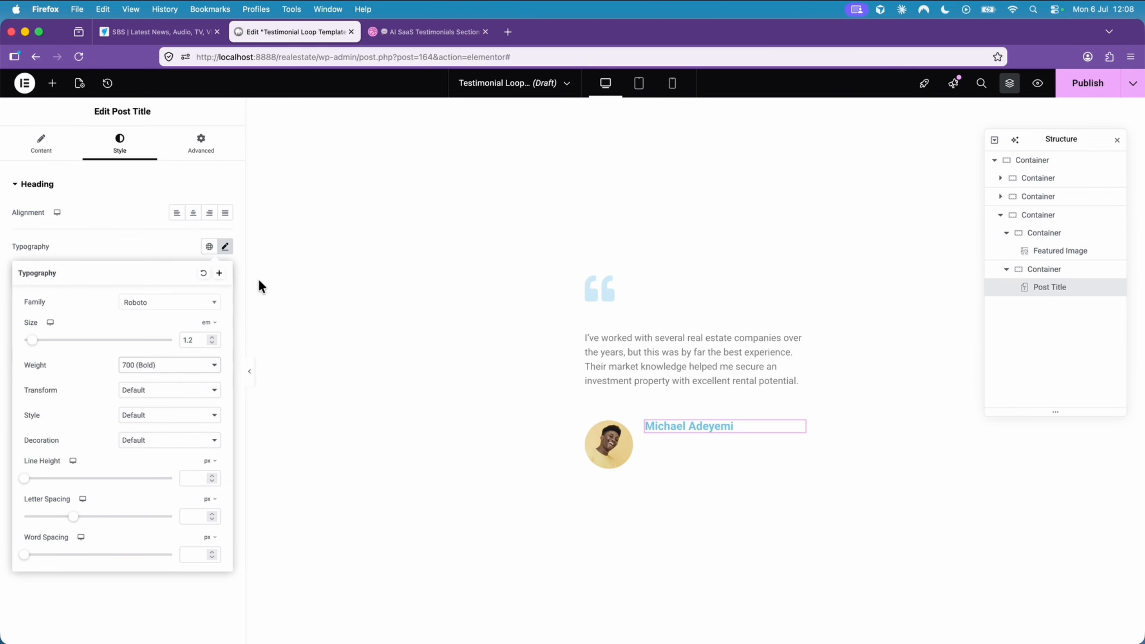
# - Set the post title's text color to black, #000000
pyautogui.click(167, 246)
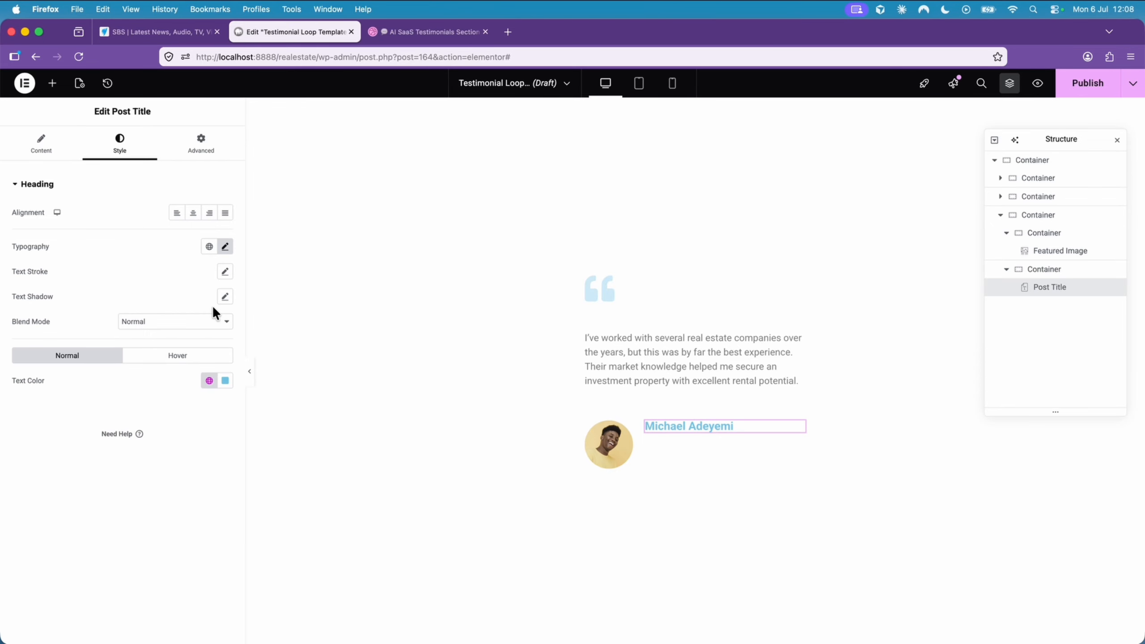
pyautogui.click(225, 381)
pyautogui.write('#000000')
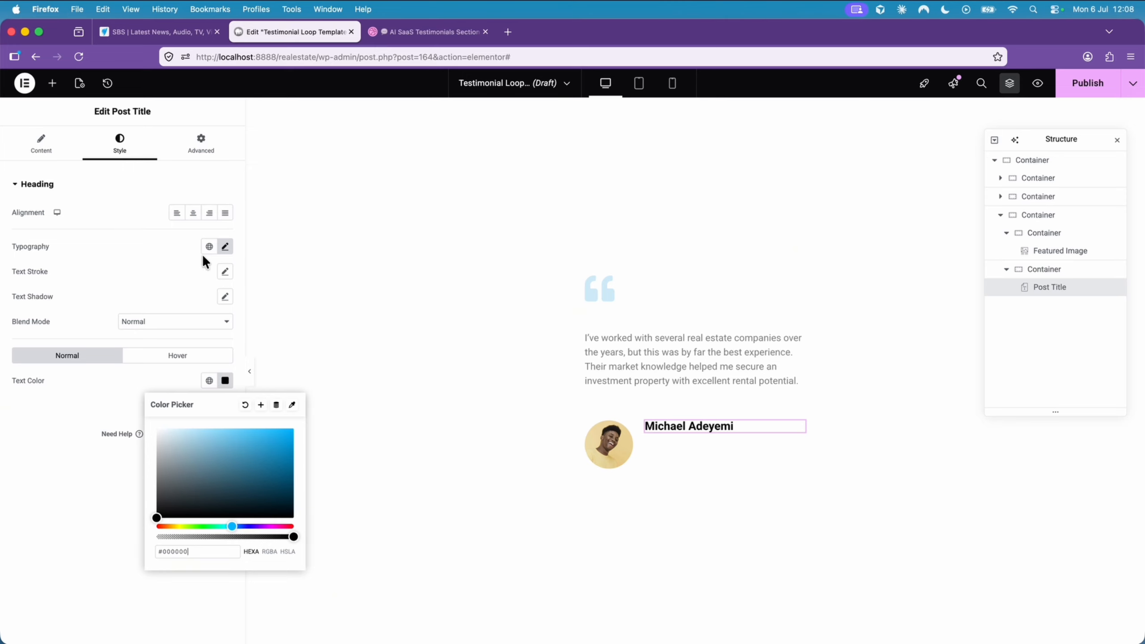
# - Add a Heading widget below the post title and set its HTML tag to H5
pyautogui.click(53, 84)
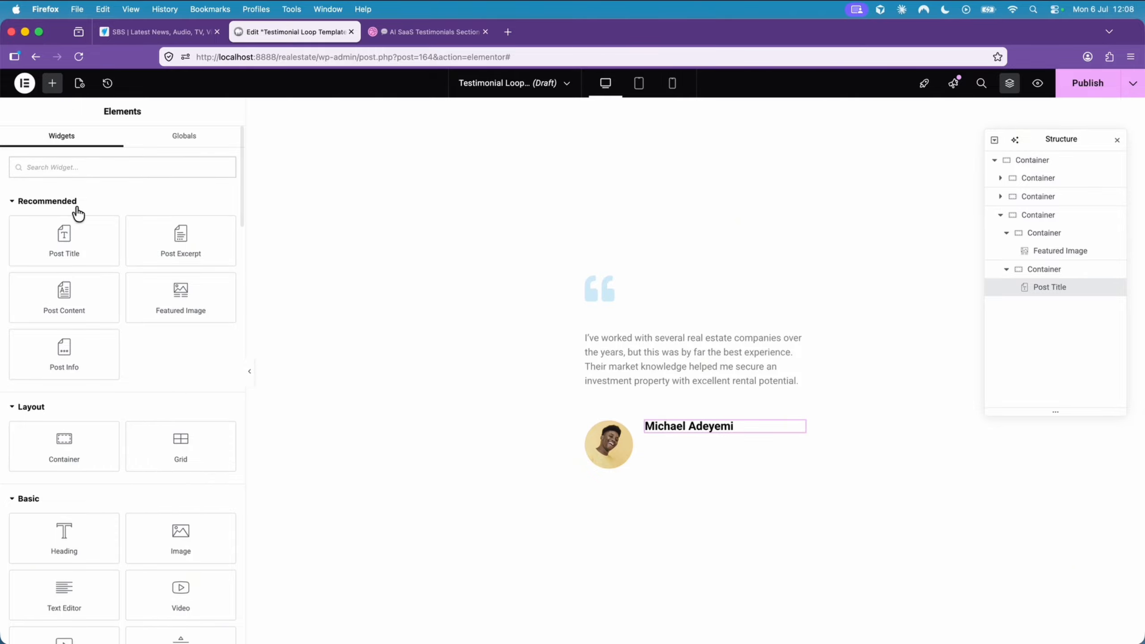
pyautogui.scroll(-3, 134, 336)
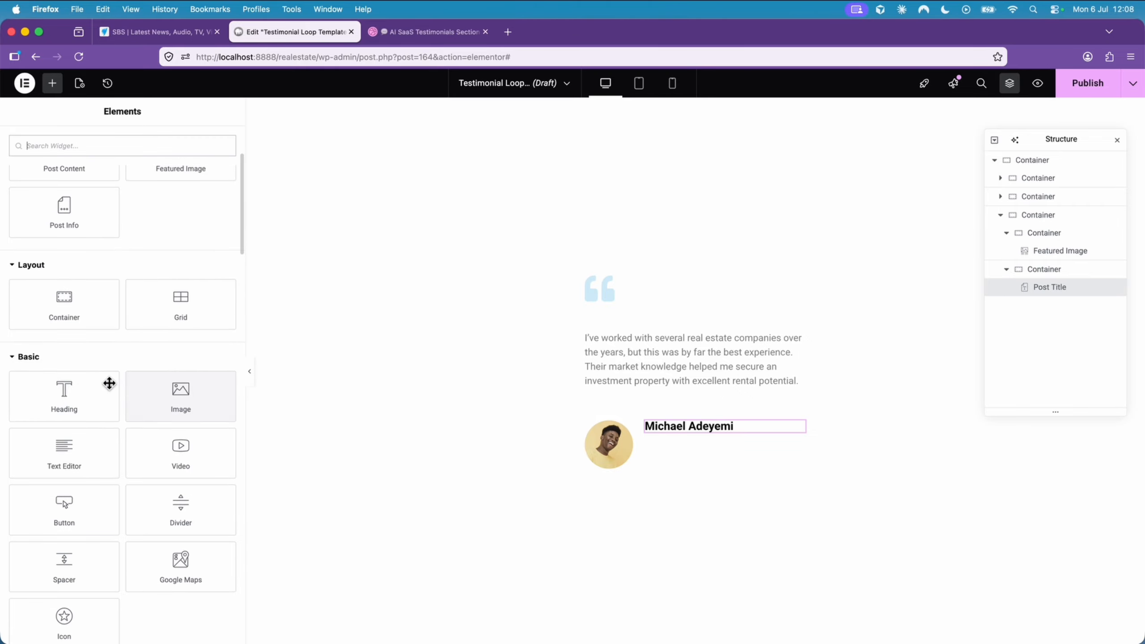
pyautogui.moveTo(67, 391); pyautogui.dragTo(699, 435)
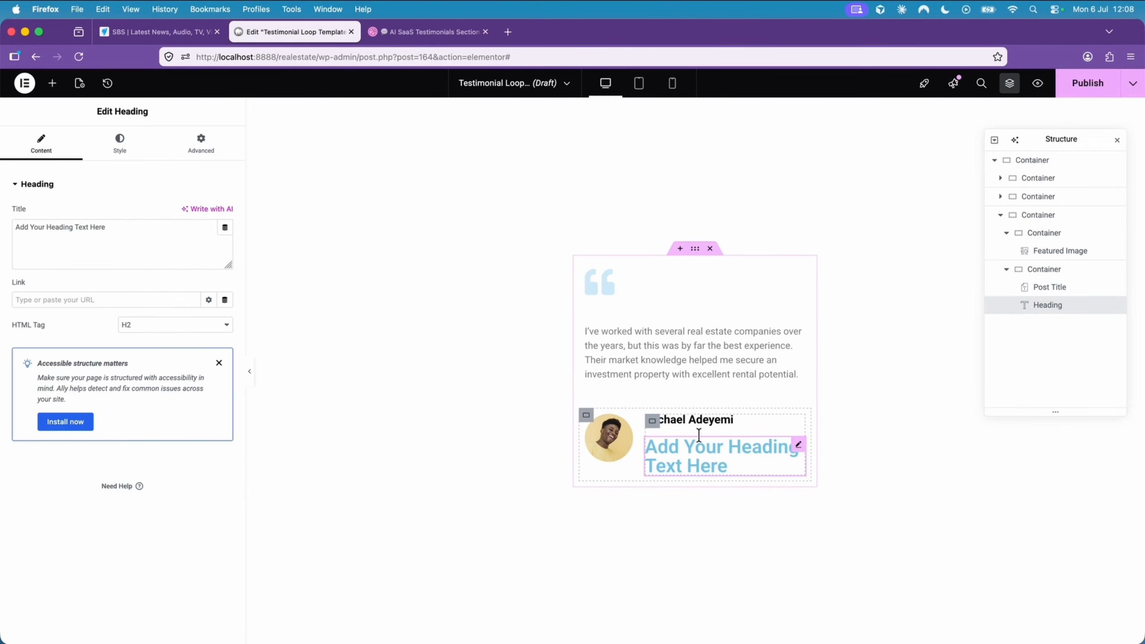
pyautogui.click(176, 325)
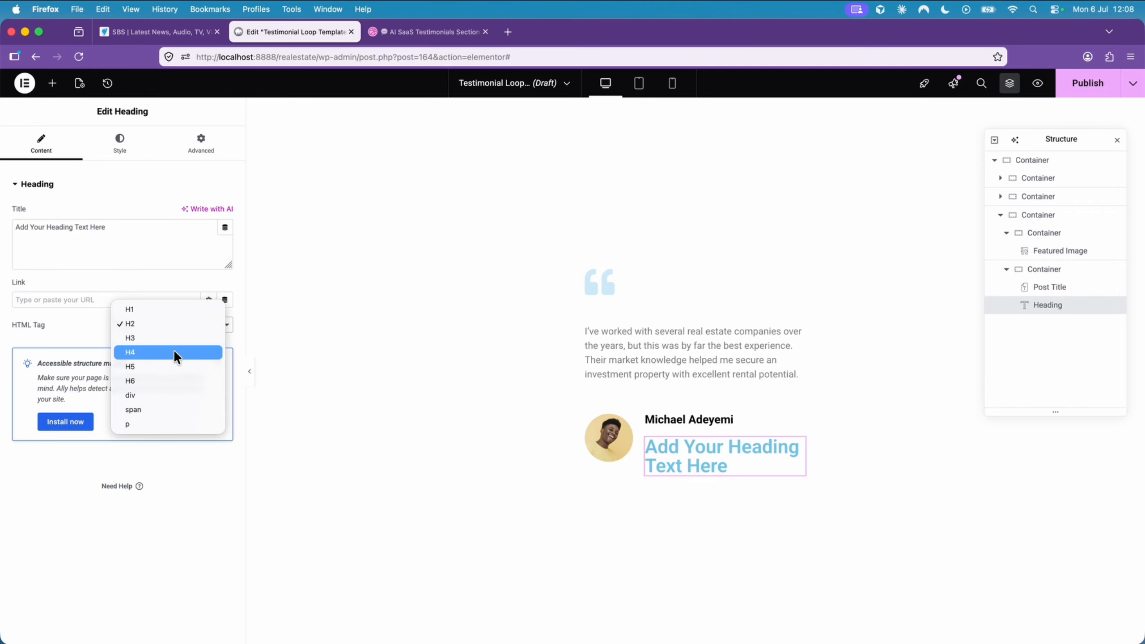
pyautogui.click(173, 352)
pyautogui.click(188, 332)
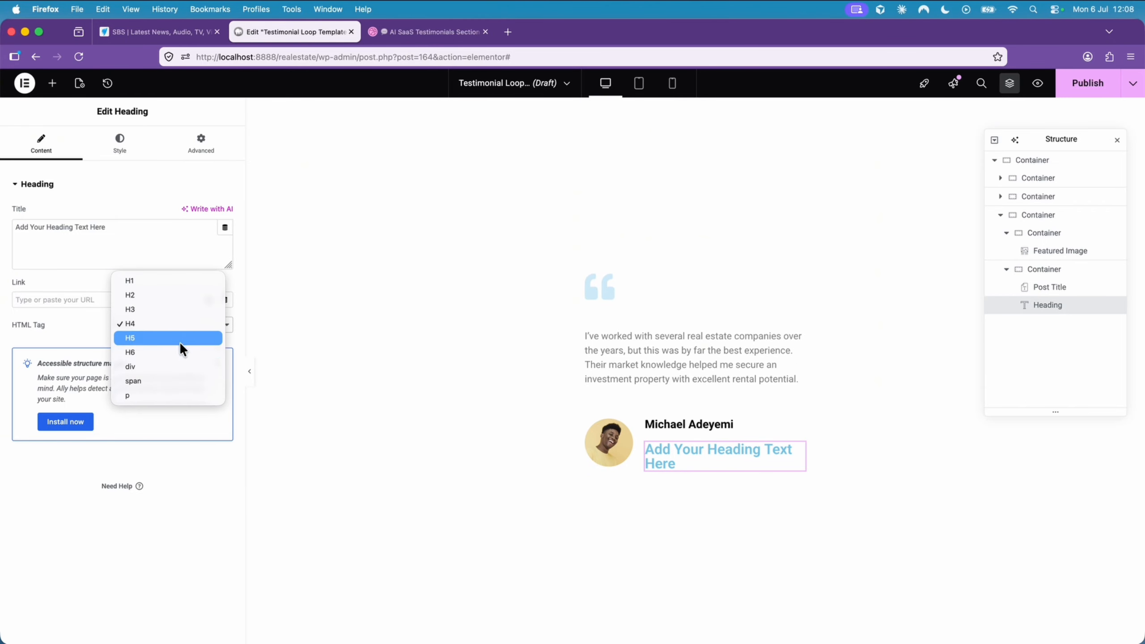
pyautogui.click(174, 335)
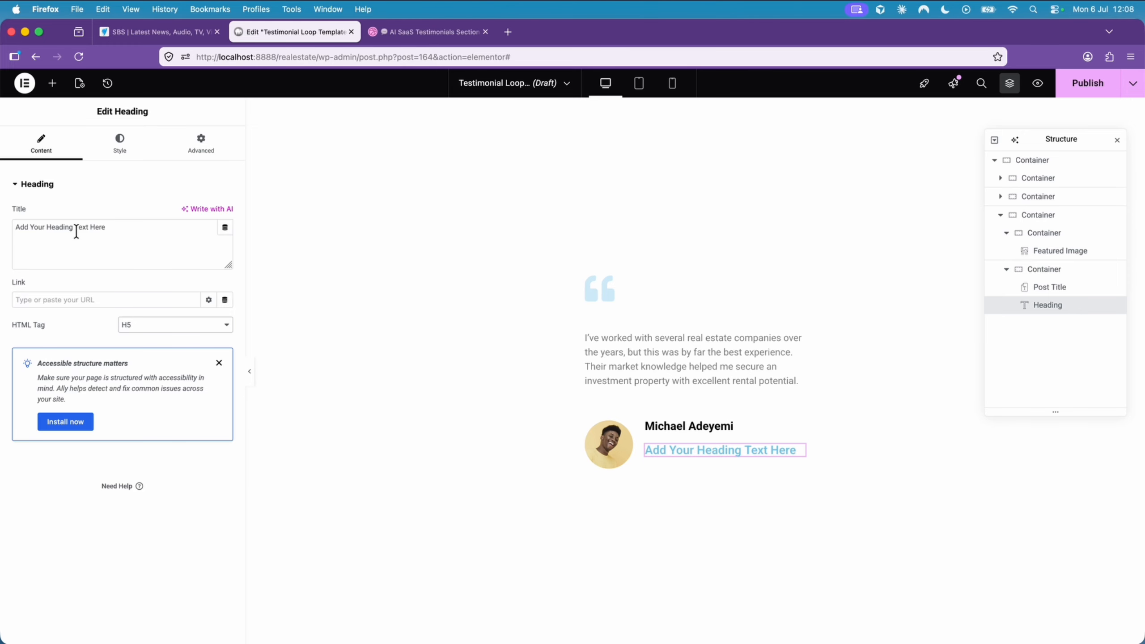
# - Link the heading's title dynamically to an ACF Field, using the Designation key from the Testimonial Field Group
pyautogui.click(225, 230)
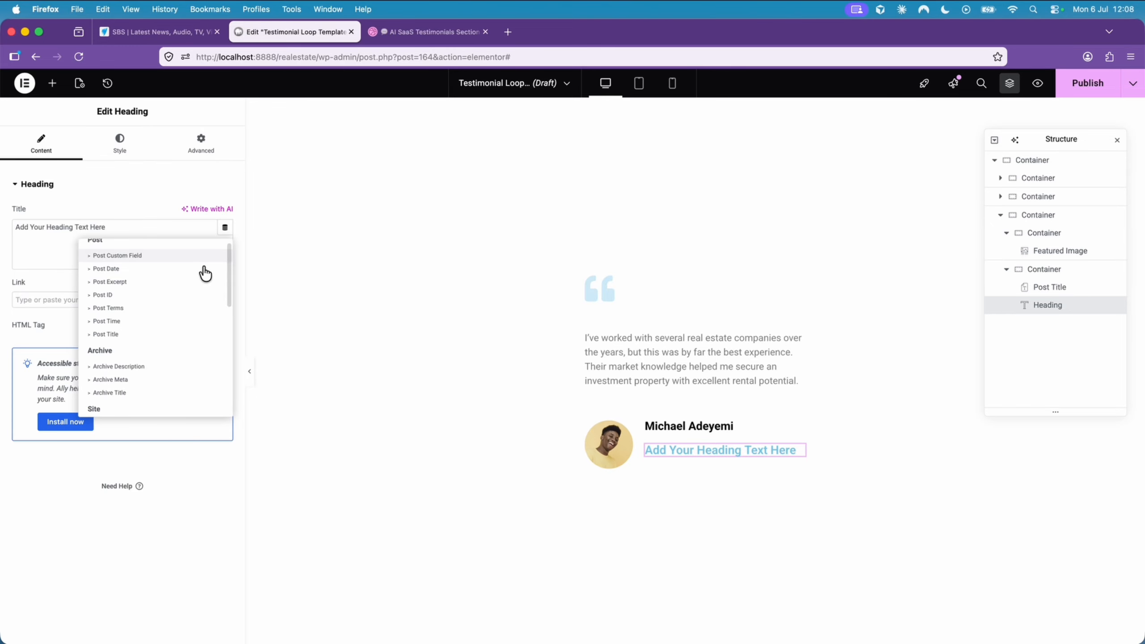
pyautogui.scroll(-8, 206, 273)
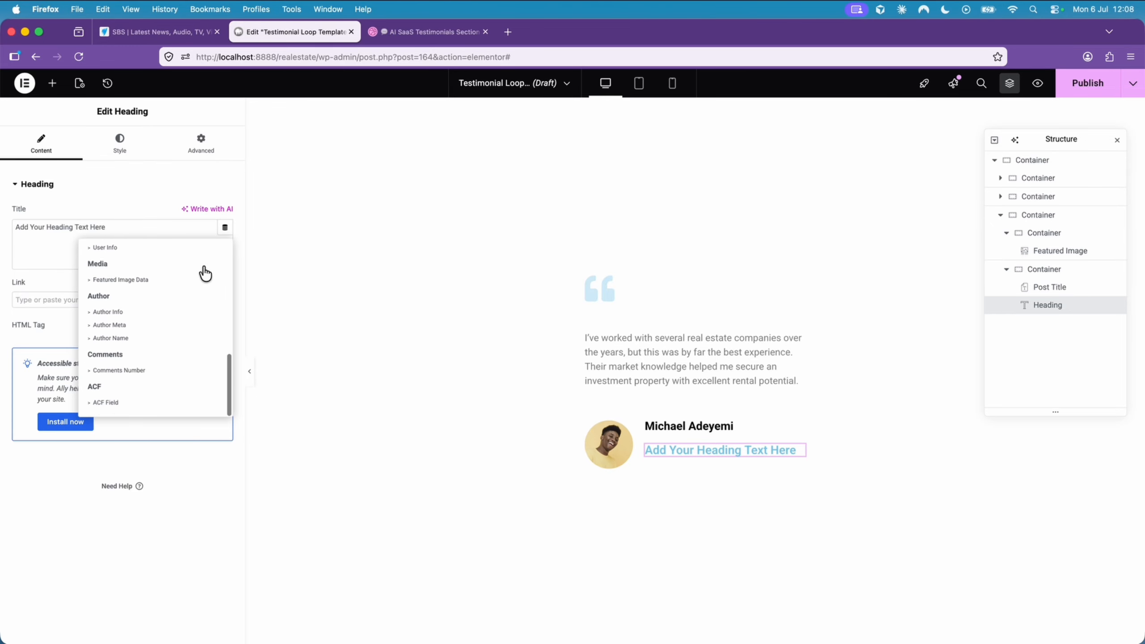
pyautogui.click(111, 408)
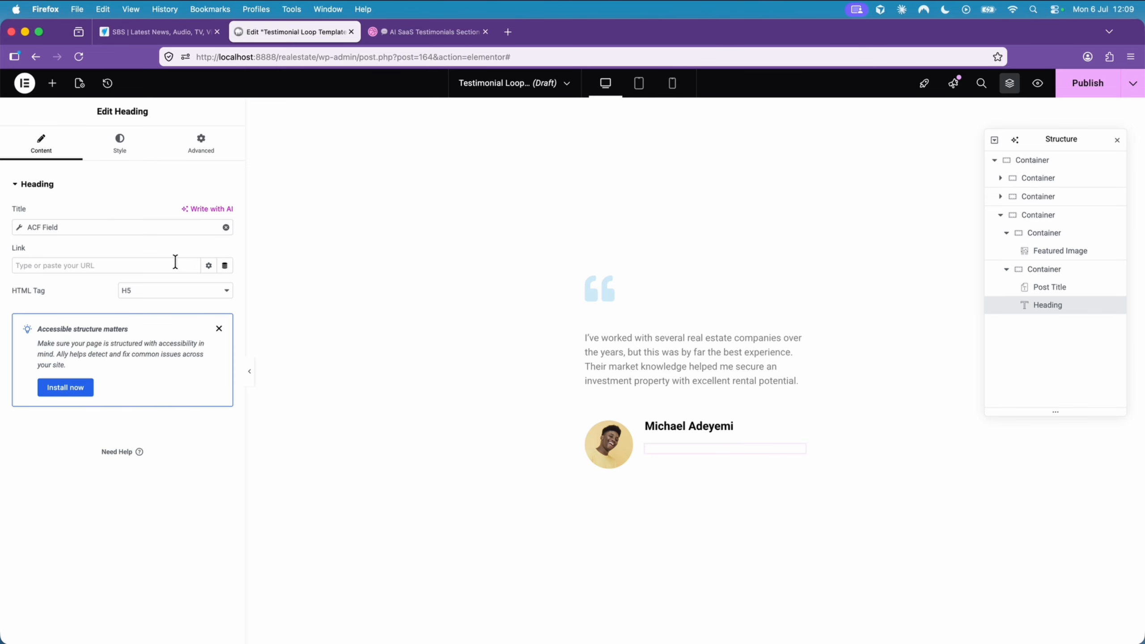
pyautogui.click(110, 226)
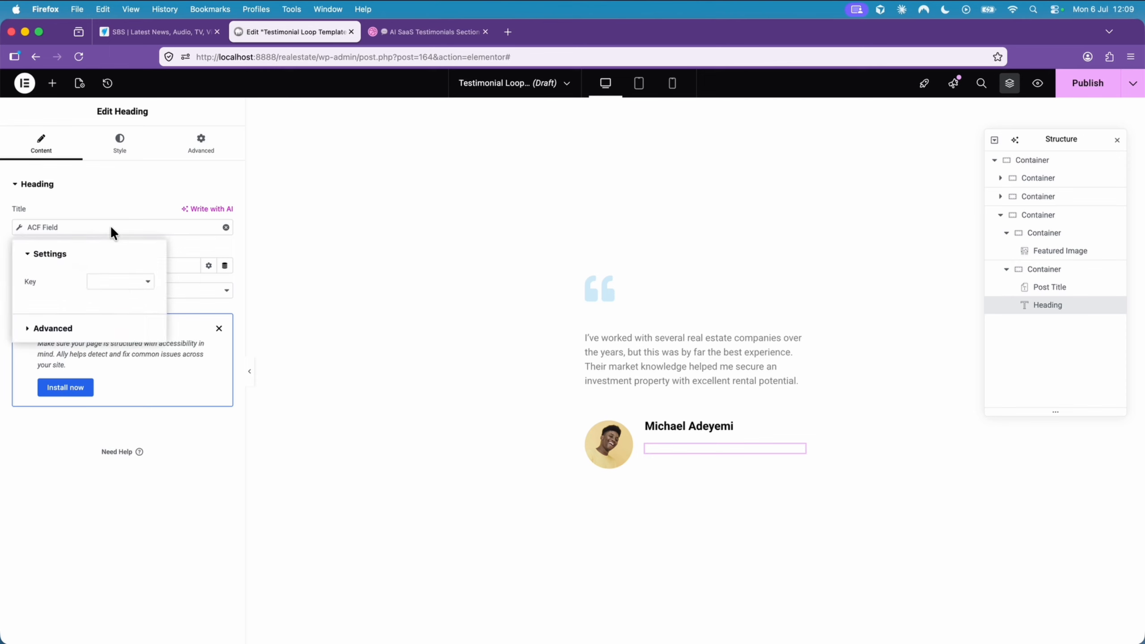
pyautogui.click(119, 288)
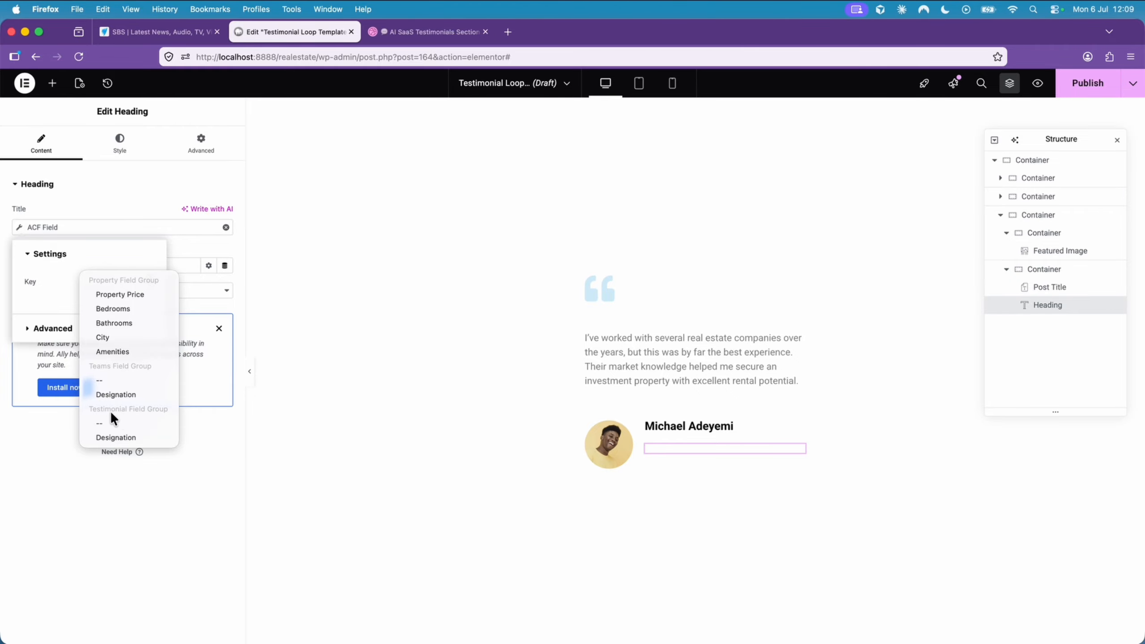
pyautogui.click(115, 437)
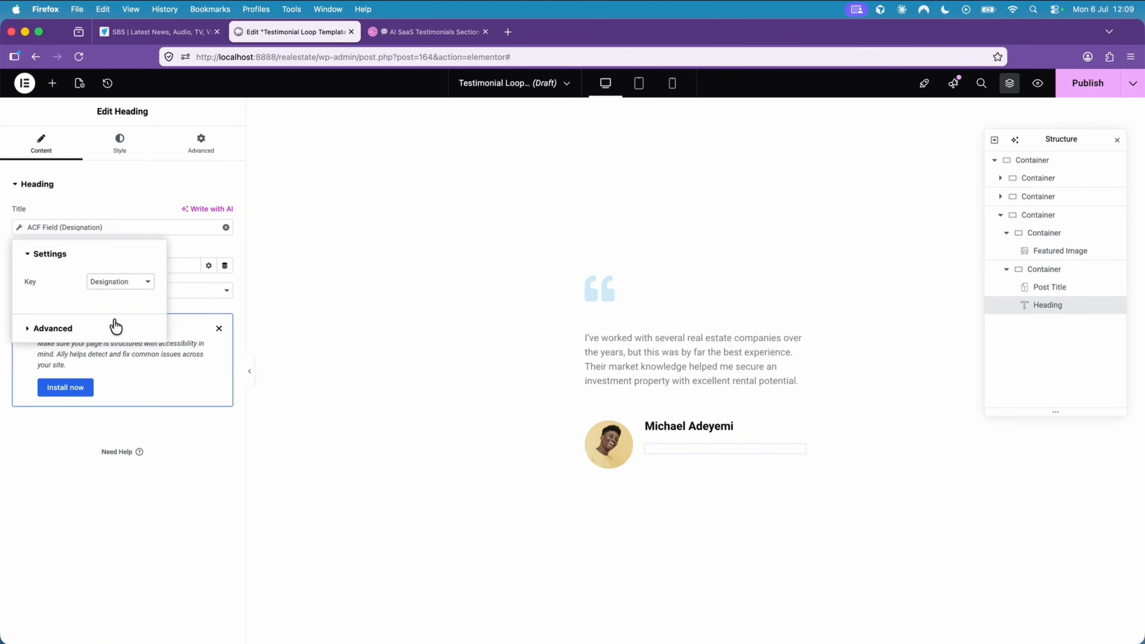
pyautogui.click(112, 198)
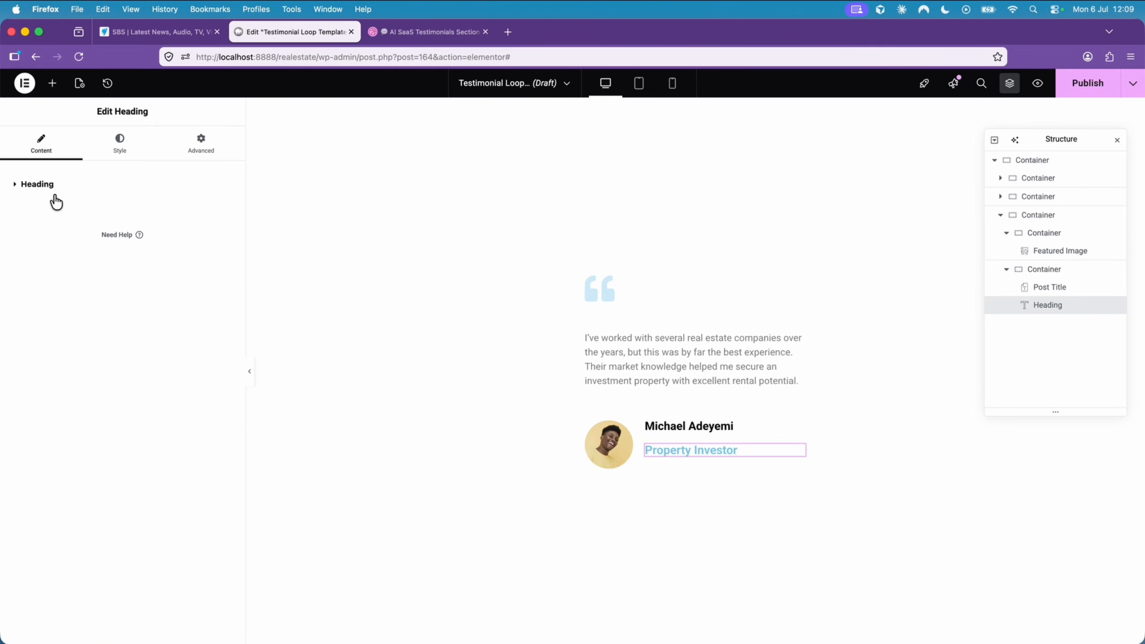
pyautogui.click(33, 184)
# - Set the designation heading's typography to 12 px, weight 400 (Normal) and Uppercase, with slightly wider letter spacing
pyautogui.click(121, 149)
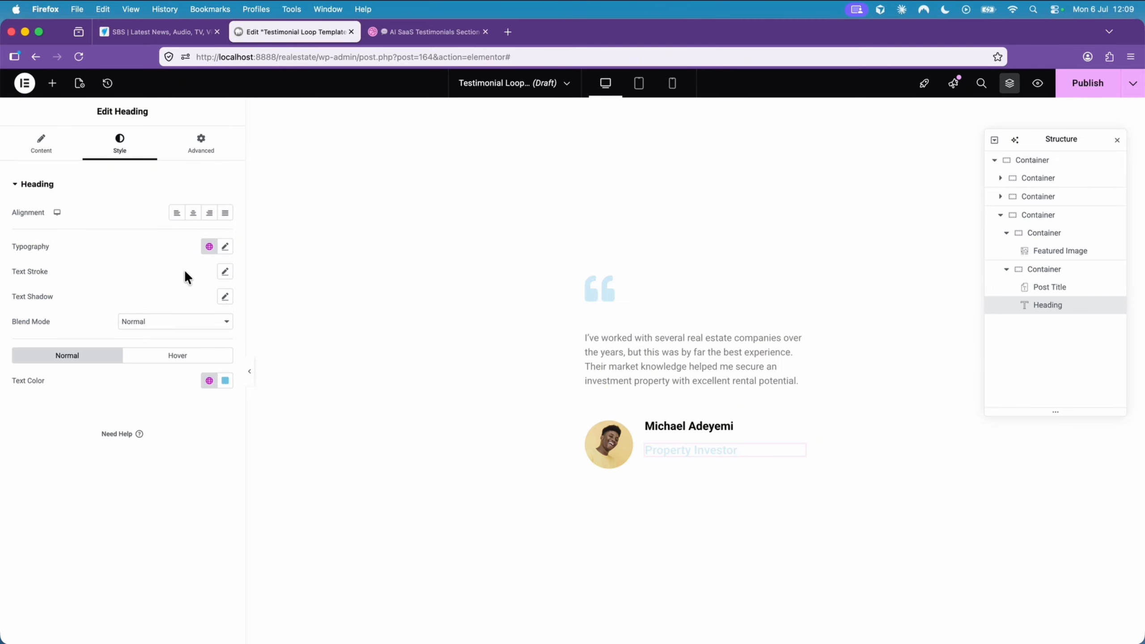
pyautogui.click(225, 248)
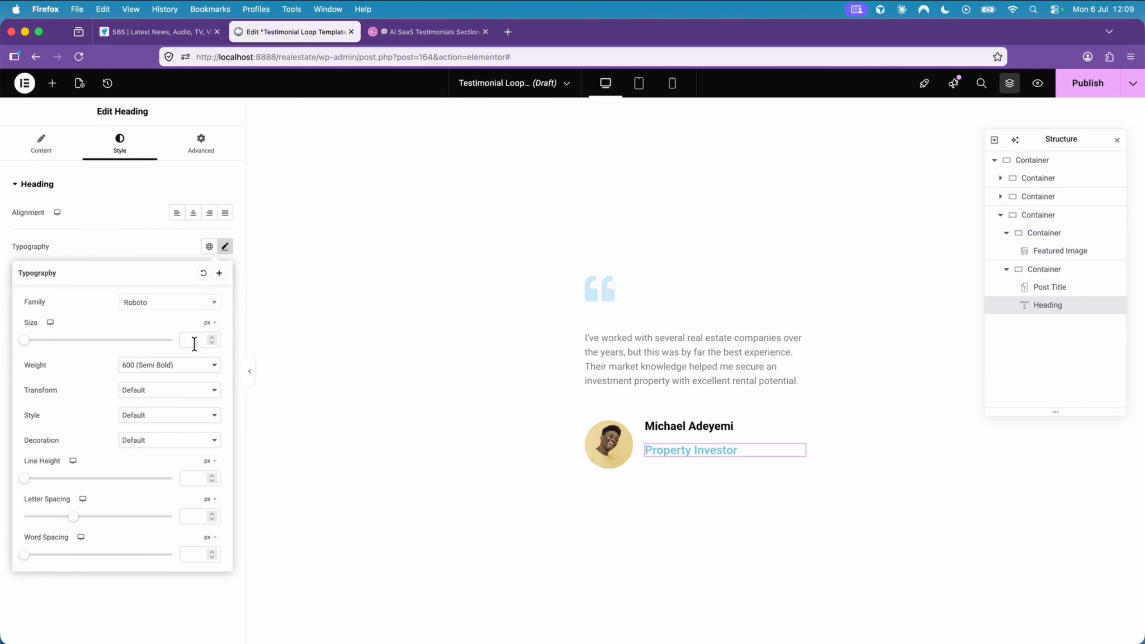
pyautogui.write('1')
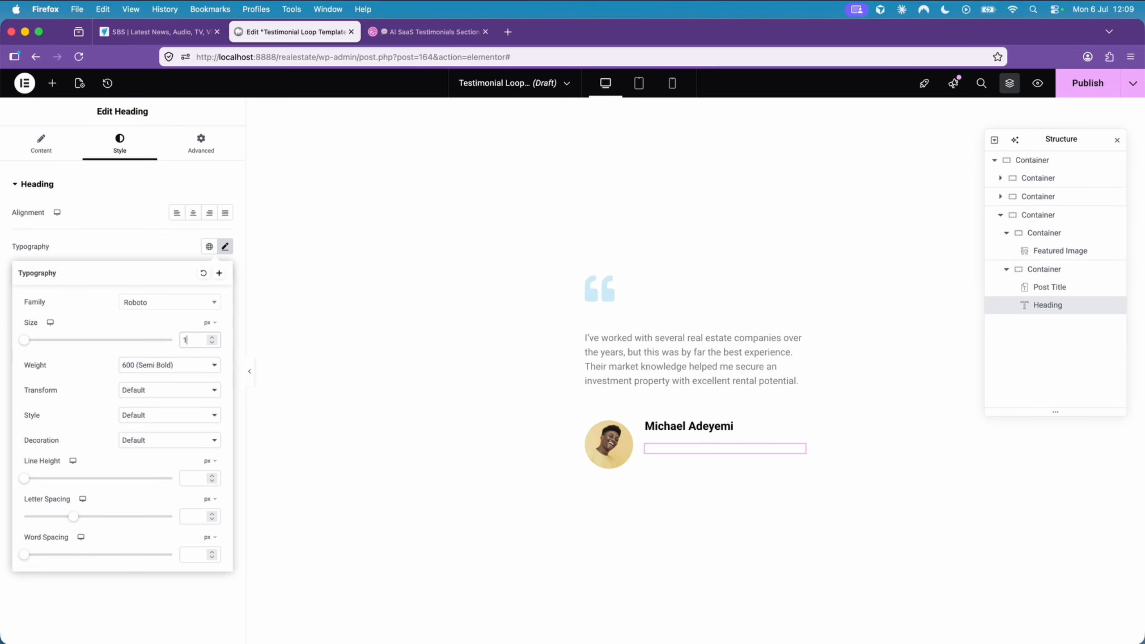
pyautogui.write('3')
pyautogui.click(187, 366)
pyautogui.click(182, 333)
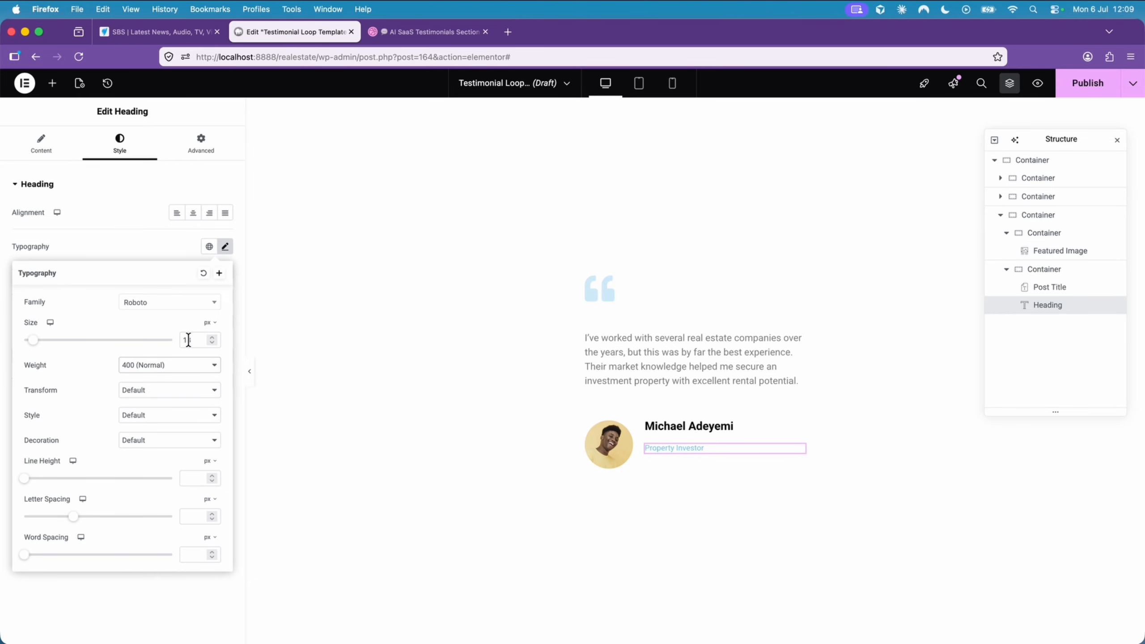
pyautogui.click(179, 395)
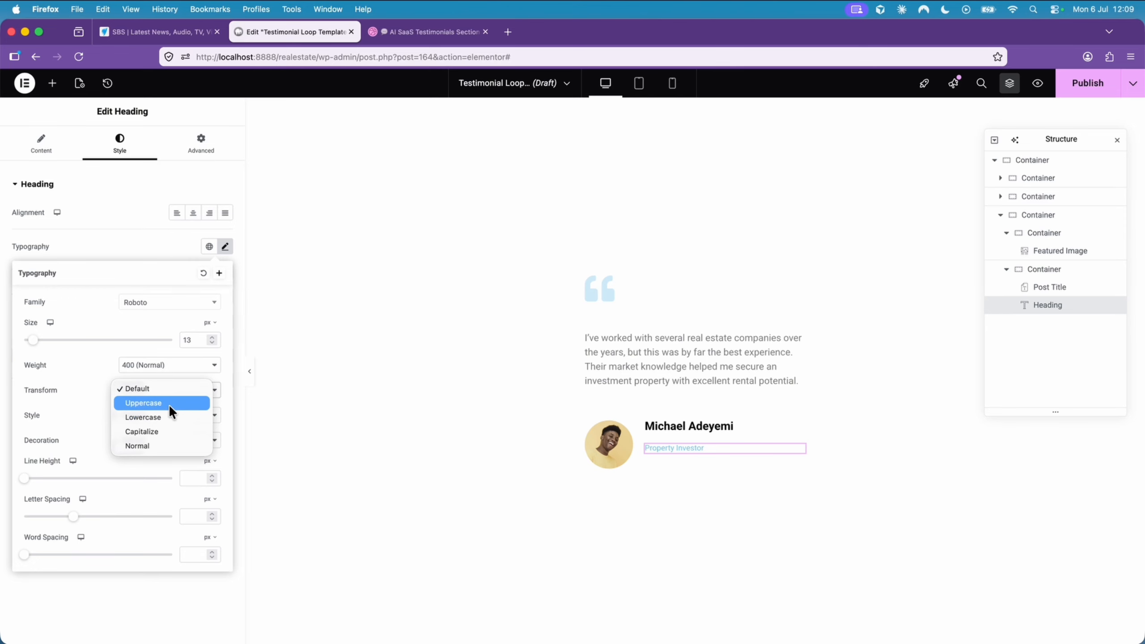
pyautogui.click(169, 405)
pyautogui.click(213, 342)
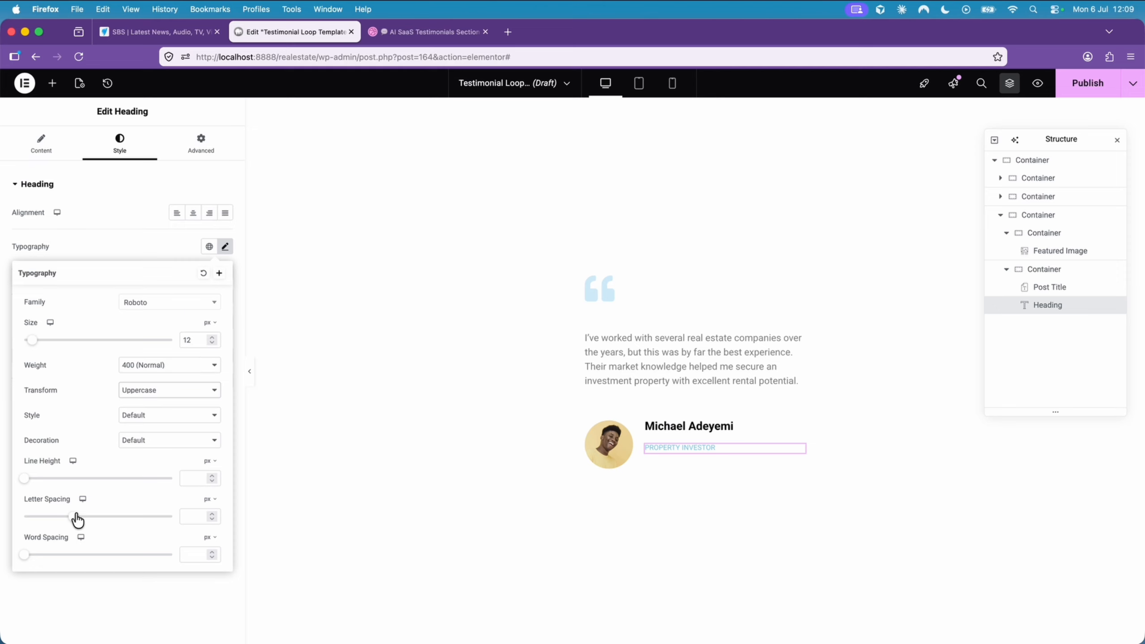
pyautogui.moveTo(78, 520); pyautogui.dragTo(81, 523)
pyautogui.click(171, 247)
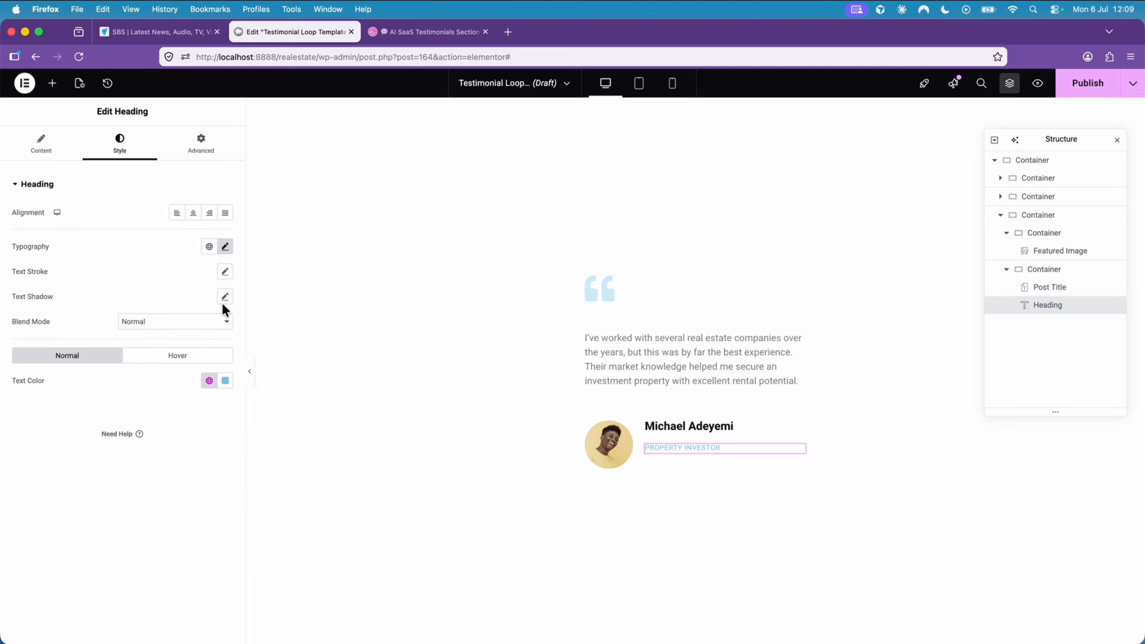
# - Change the designation heading's text color to grey, #8A8A8A
pyautogui.click(225, 380)
pyautogui.moveTo(187, 491); pyautogui.dragTo(150, 469)
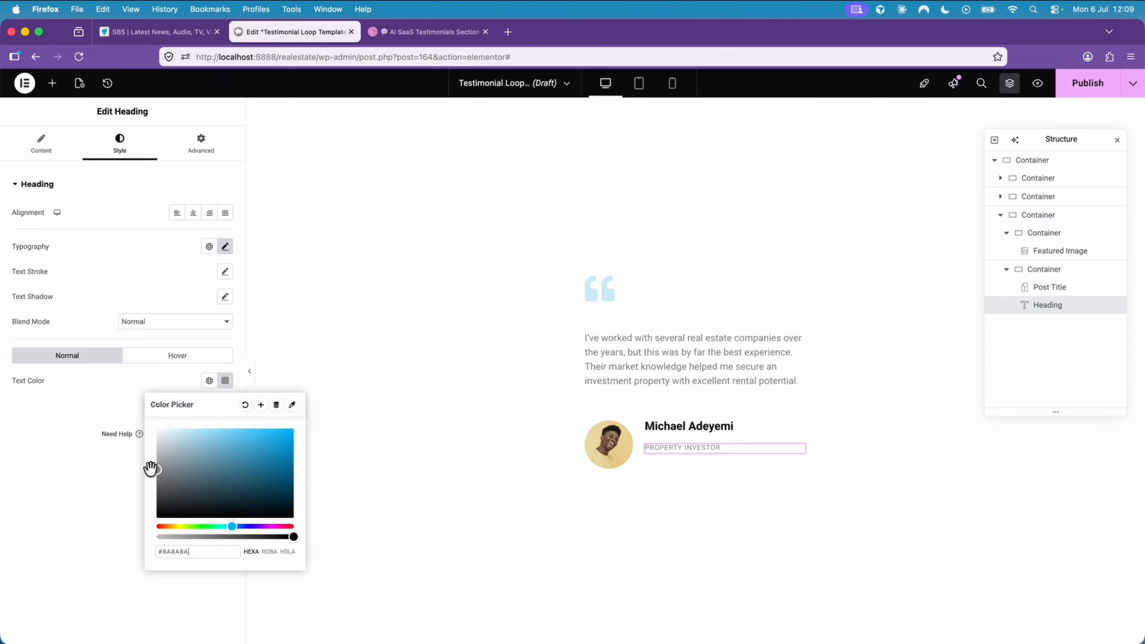
pyautogui.click(102, 403)
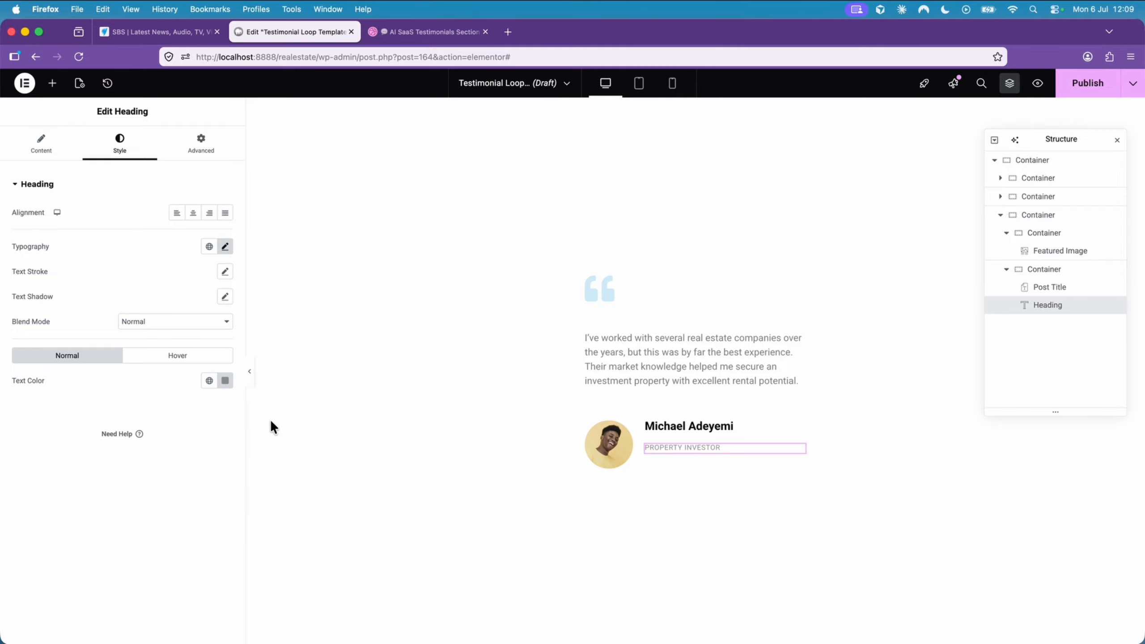
# - Give the container holding the title and designation 5 px gaps and a vertical column direction with centered justification
pyautogui.click(652, 429)
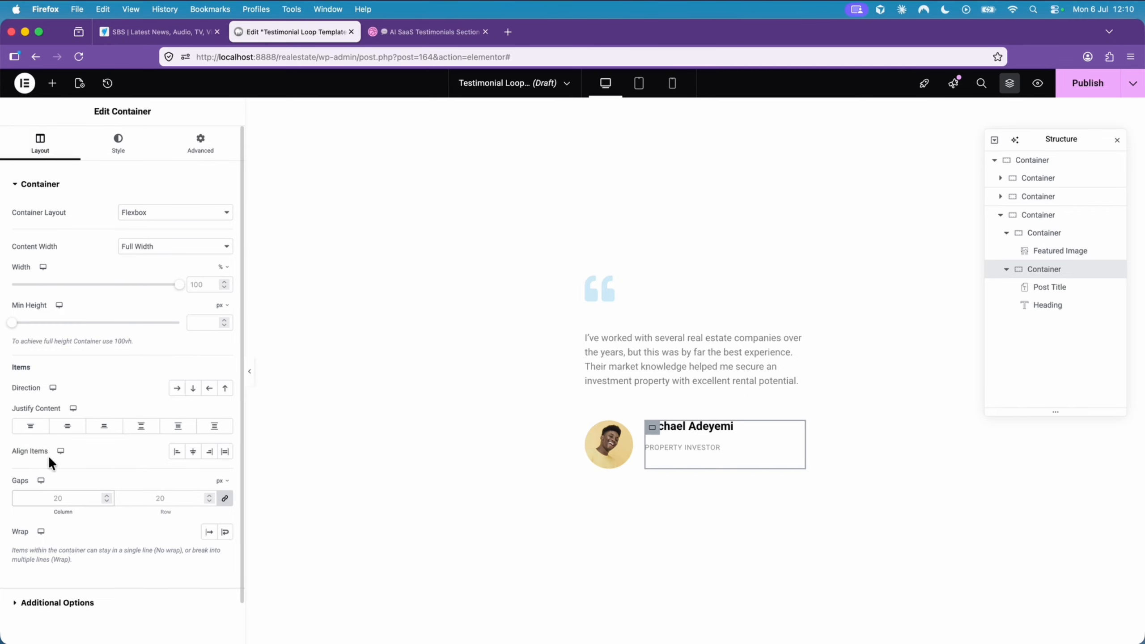
pyautogui.click(56, 501)
pyautogui.write('5')
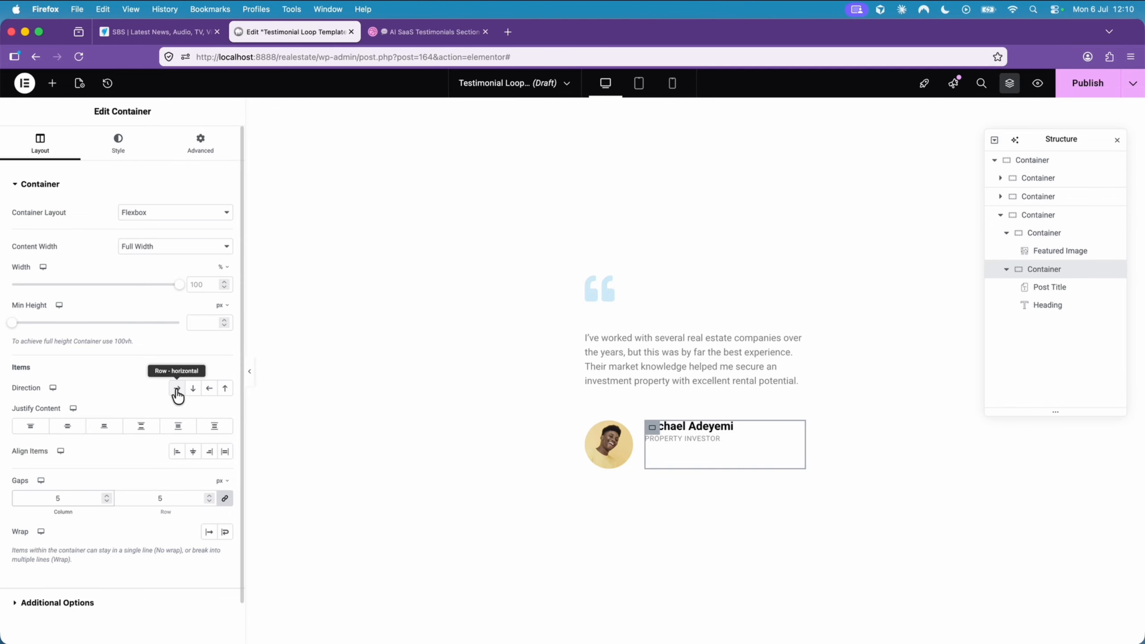
pyautogui.click(192, 390)
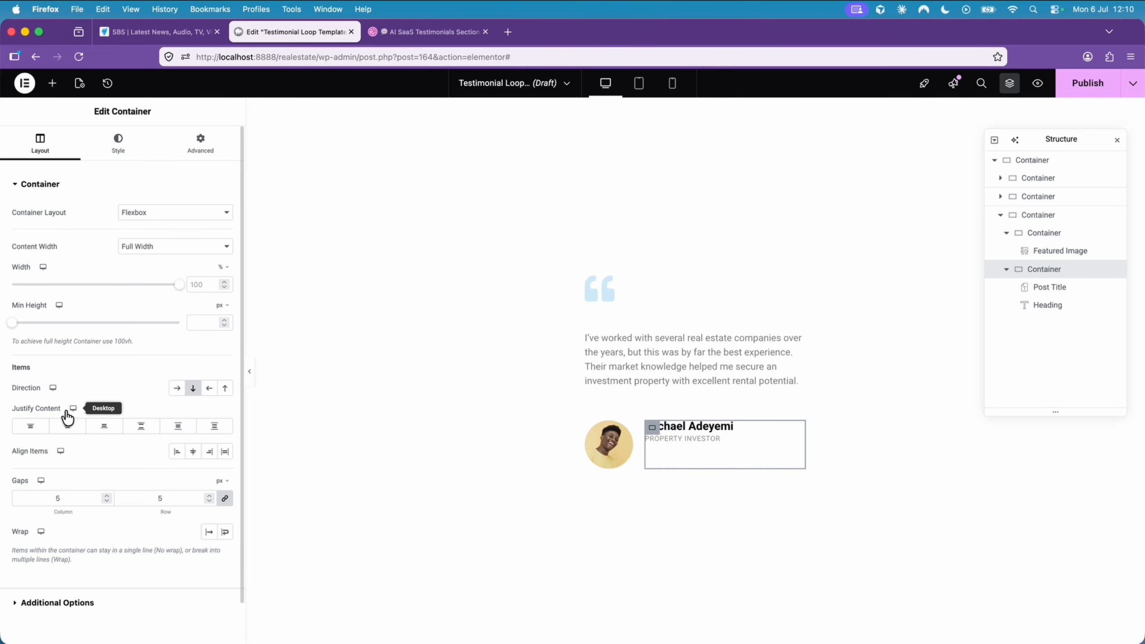
pyautogui.click(71, 428)
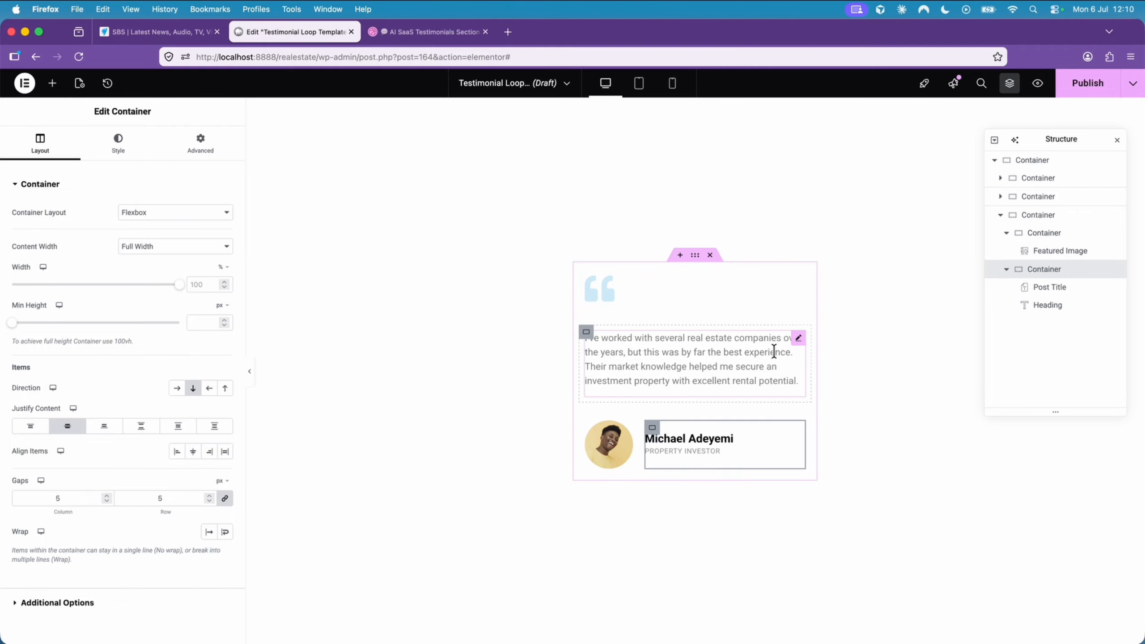
# - Set the Post Content widget's text color to black, #000000
pyautogui.click(799, 339)
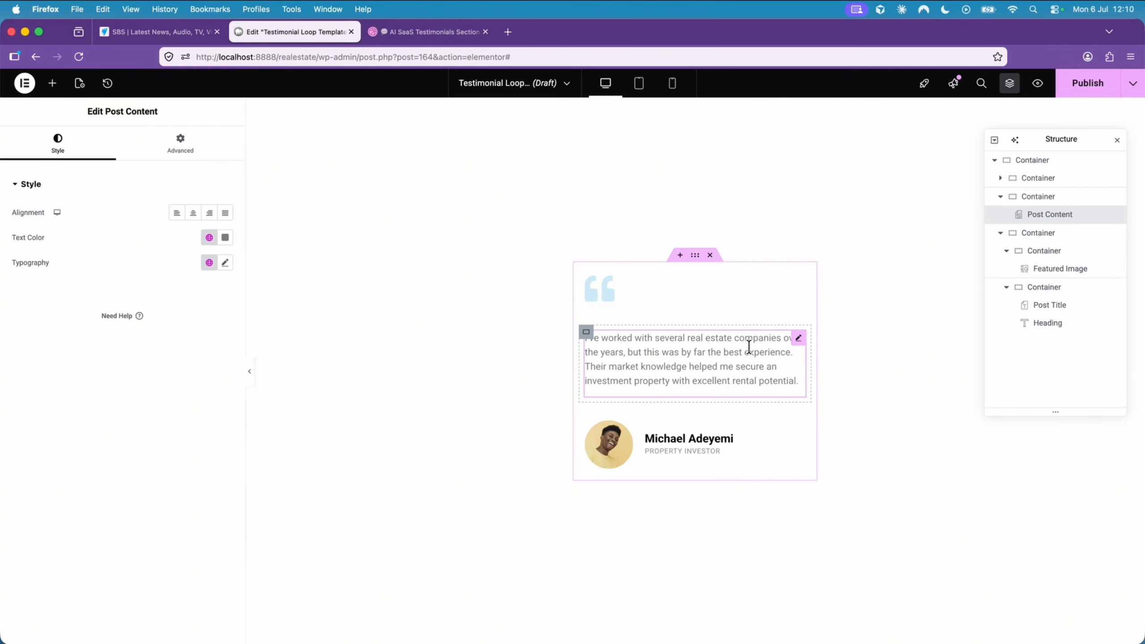
pyautogui.click(225, 237)
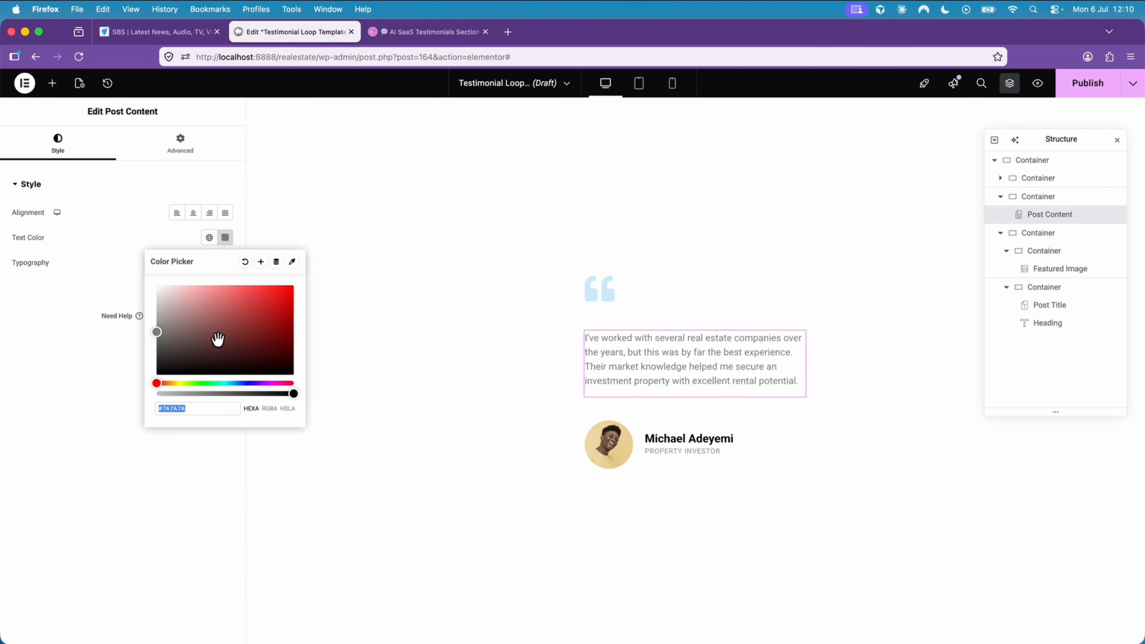
pyautogui.click(156, 375)
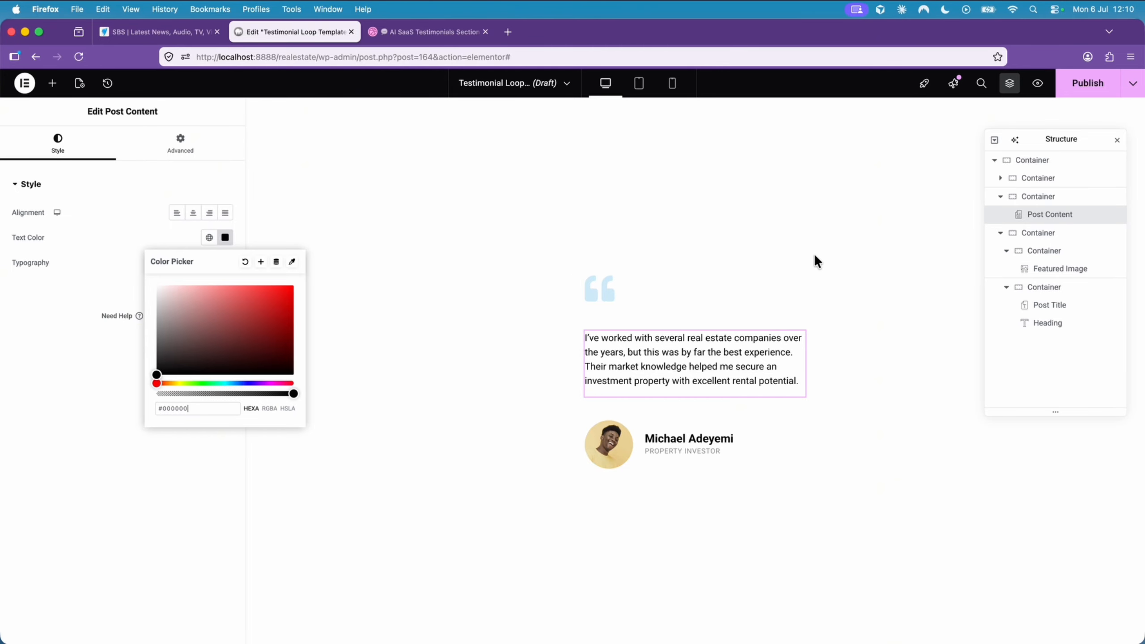
# - Add an outline box shadow to the outermost container, colored rgba(0, 0, 0, 0.22) with a vertical offset of 5
pyautogui.click(1045, 162)
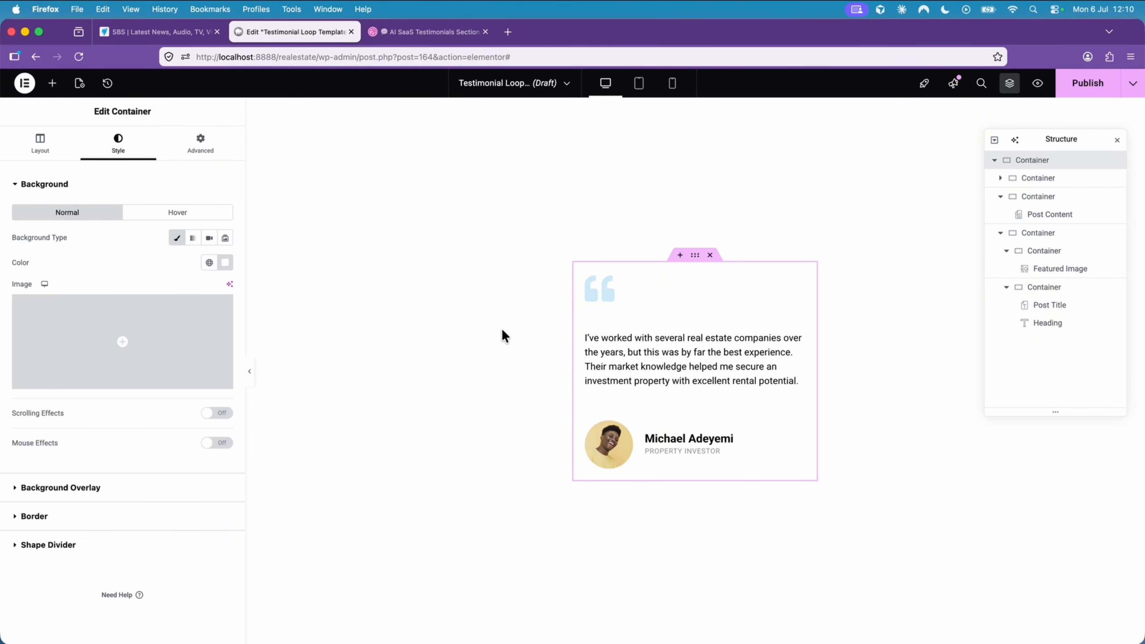
pyautogui.click(93, 512)
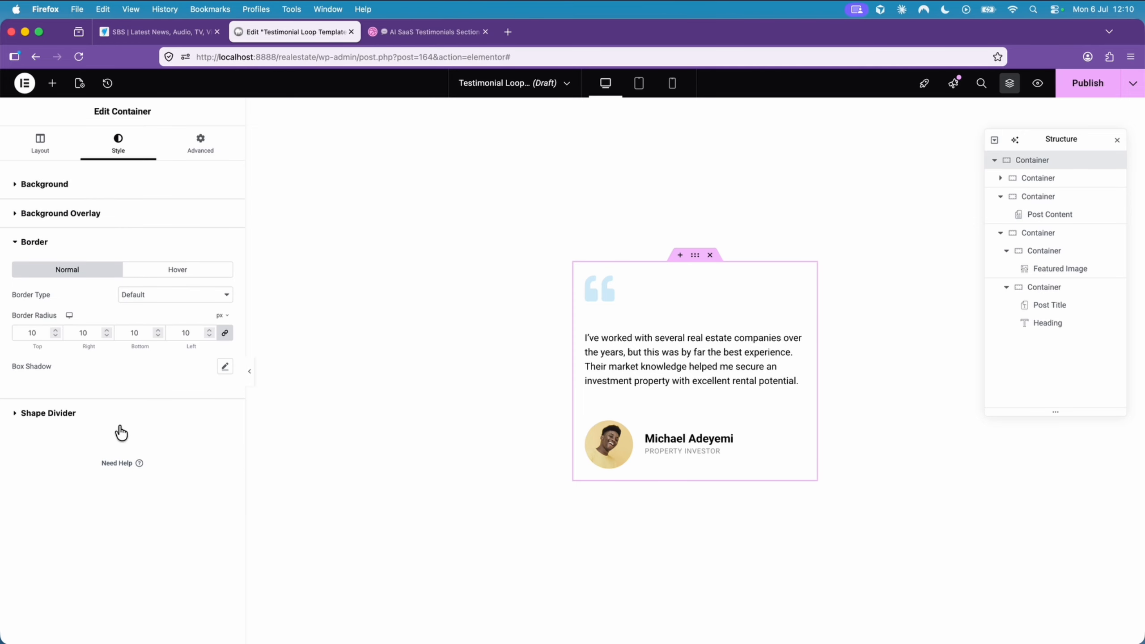
pyautogui.click(225, 367)
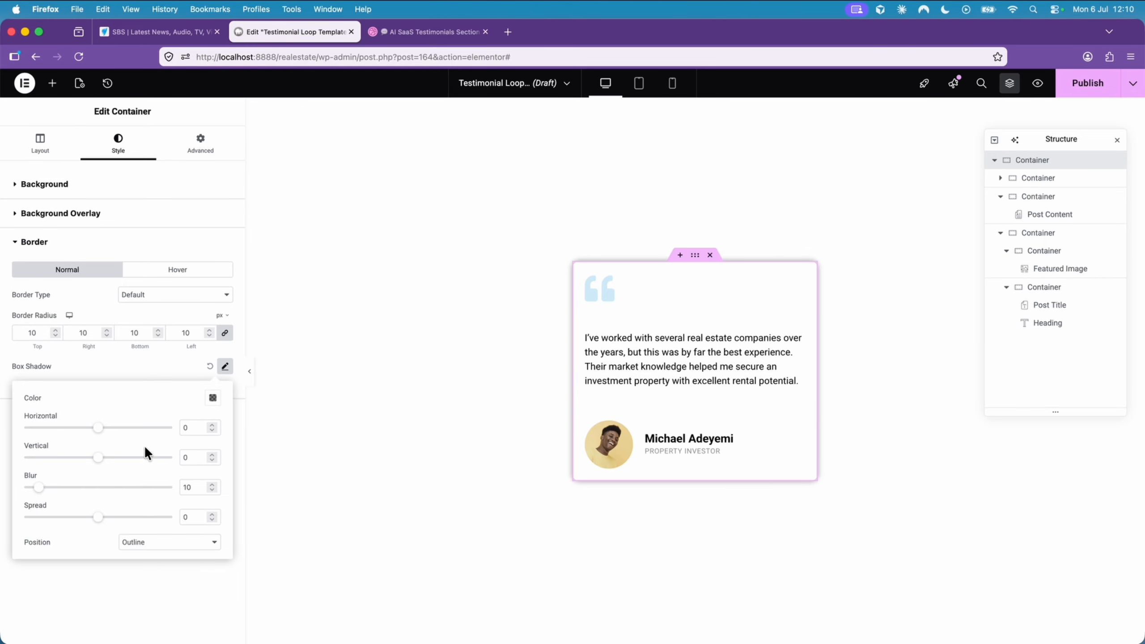
pyautogui.click(214, 399)
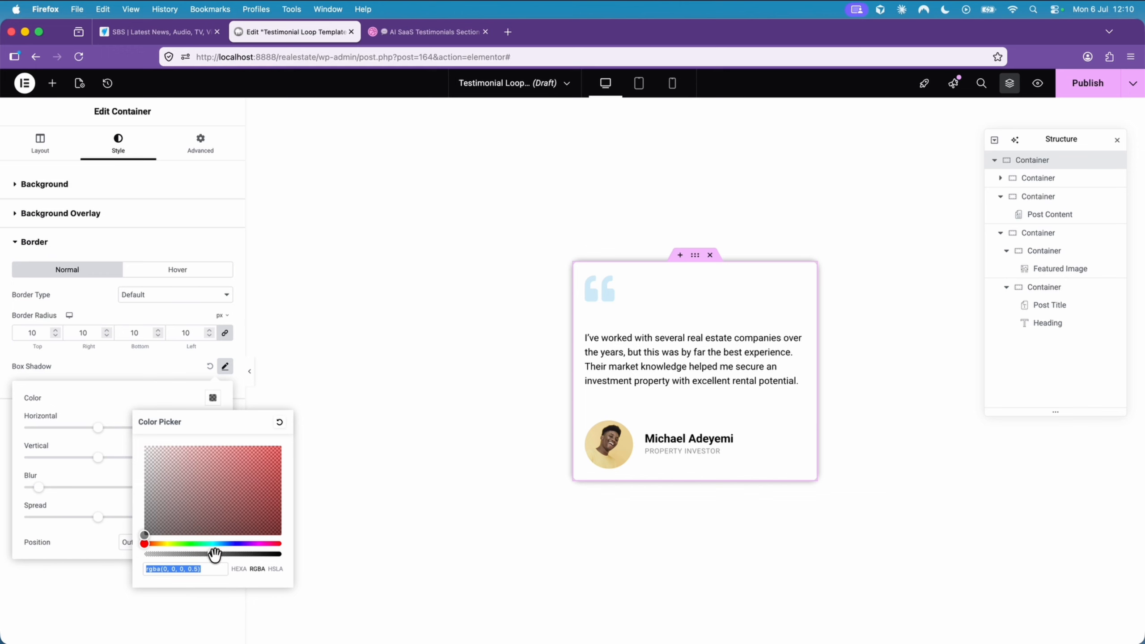
pyautogui.moveTo(215, 554); pyautogui.dragTo(173, 556)
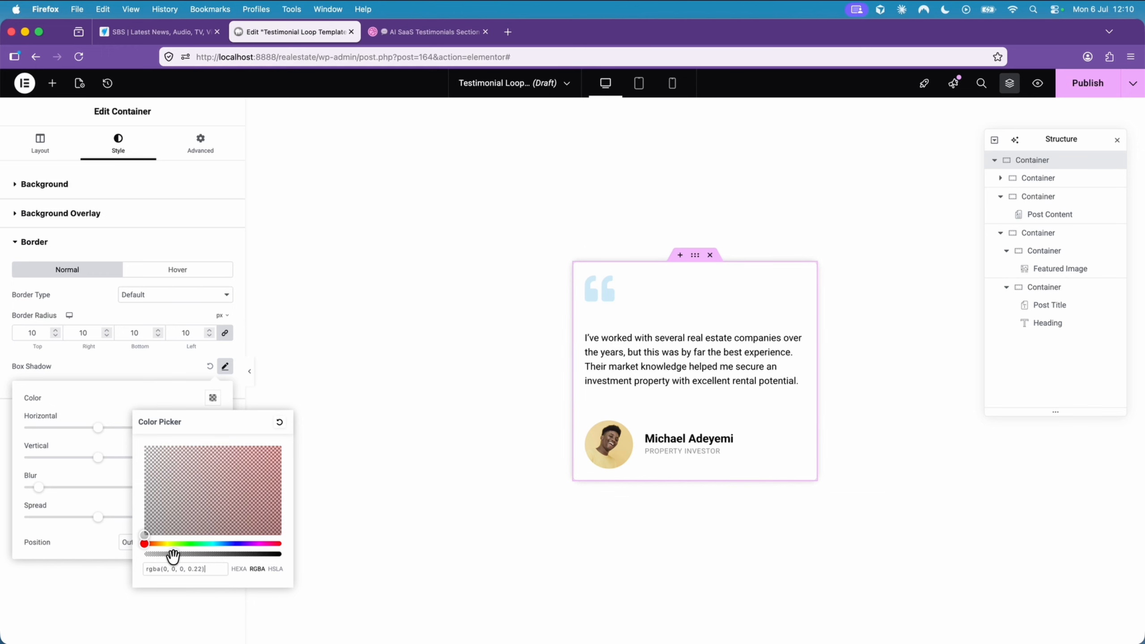
pyautogui.click(74, 473)
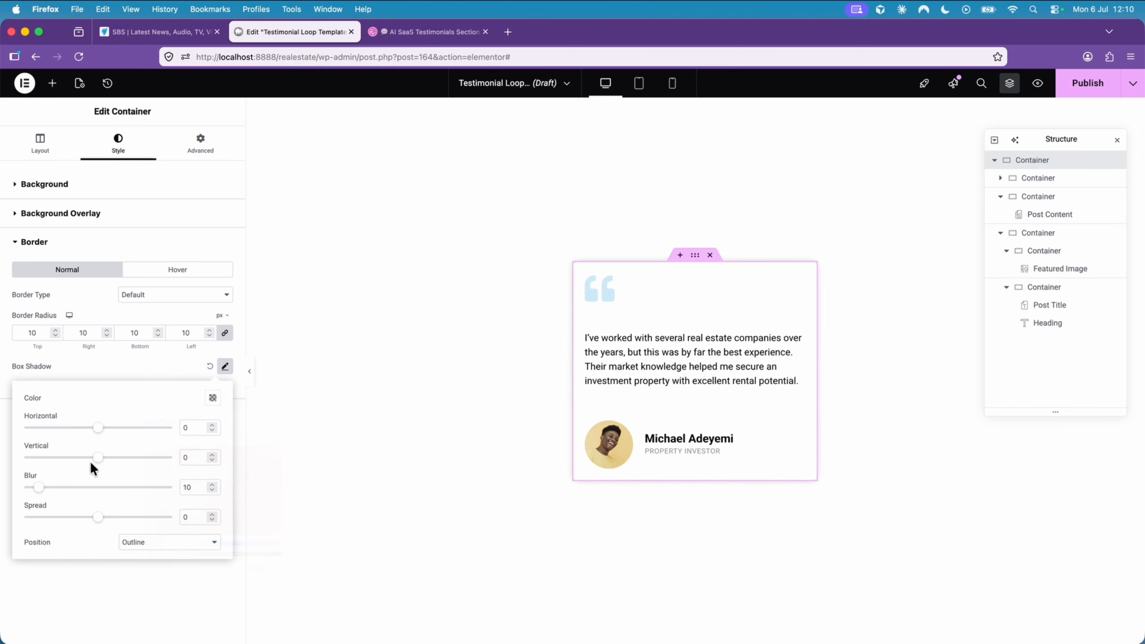
pyautogui.moveTo(98, 463); pyautogui.dragTo(104, 464)
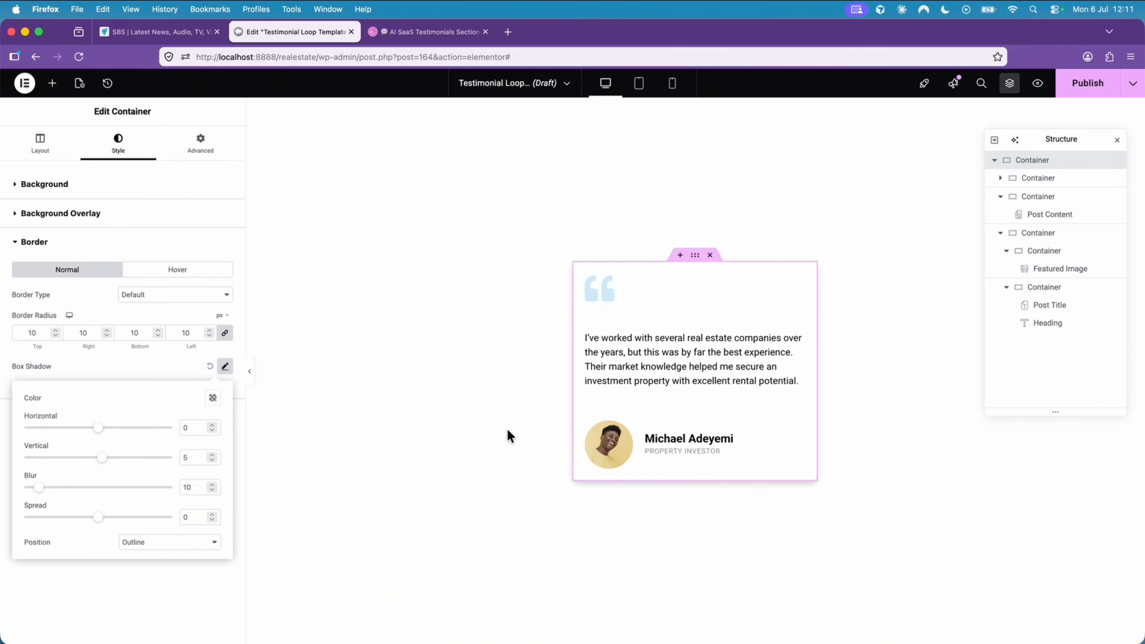
# - Publish the testimonial loop template and exit to WordPress
pyautogui.click(1079, 92)
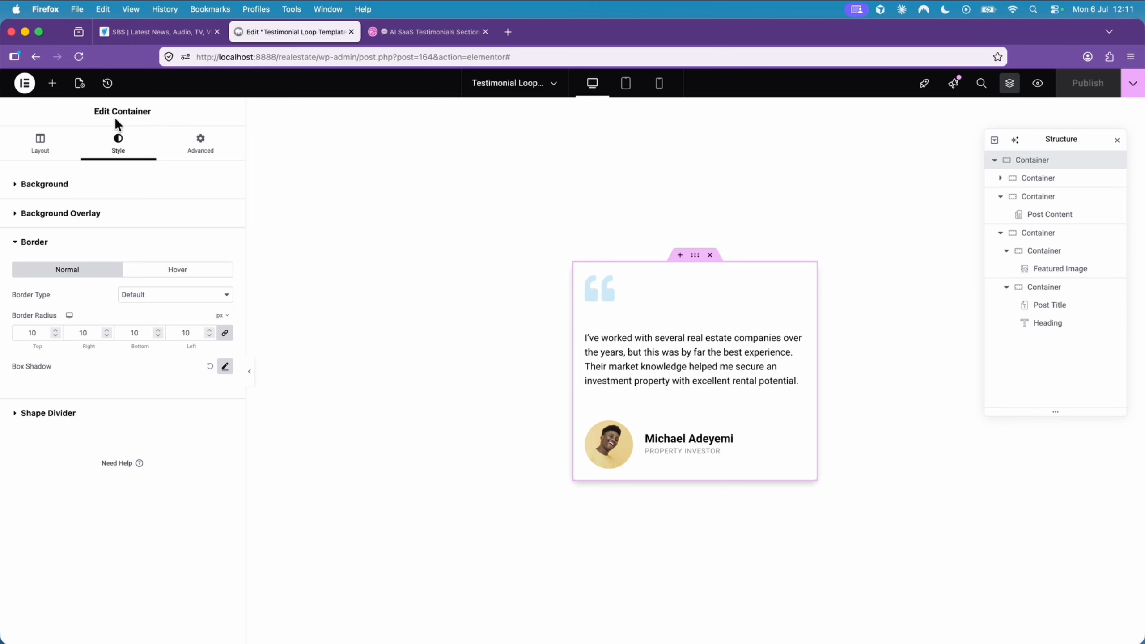
pyautogui.click(32, 89)
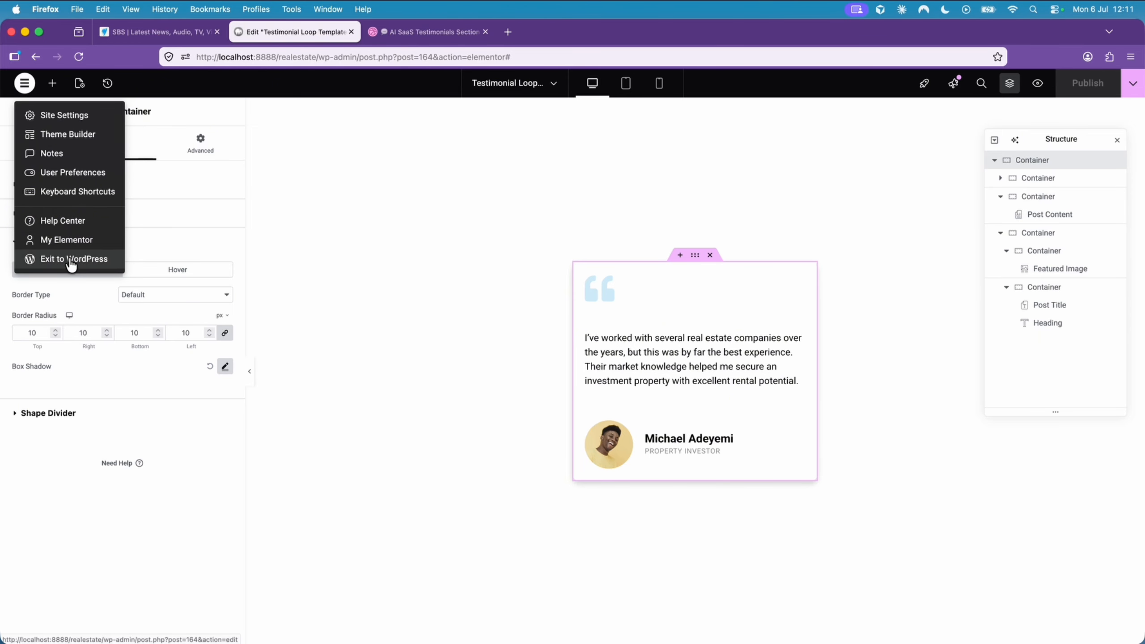
pyautogui.click(71, 259)
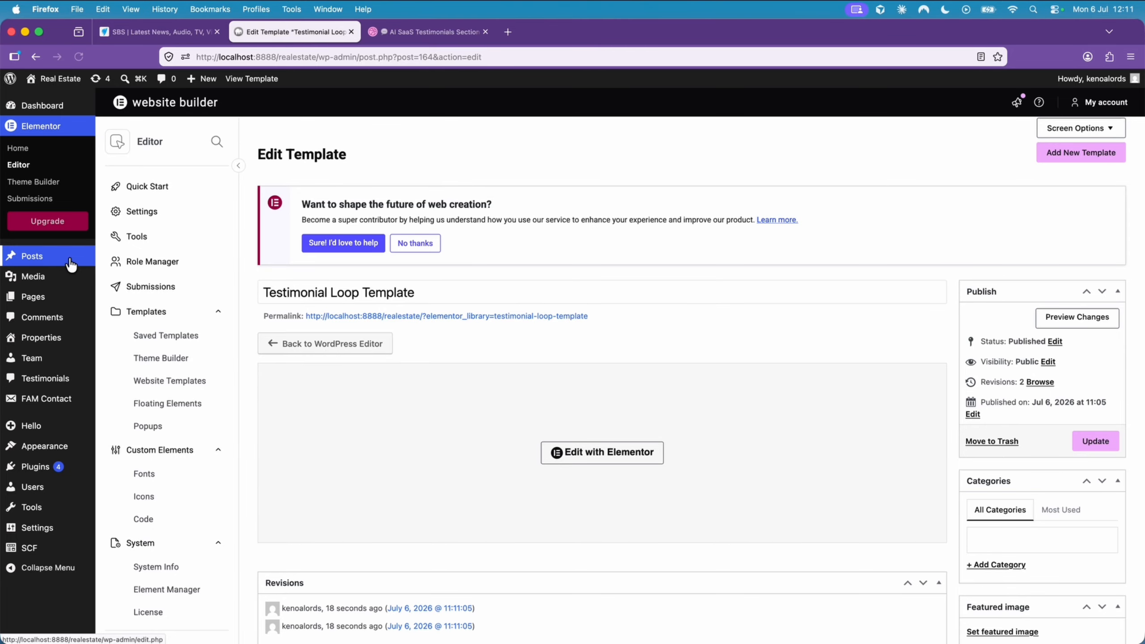
# - Visit the live Real Estate site and review the homepage from the hero down to the team section and footer
pyautogui.click(85, 77)
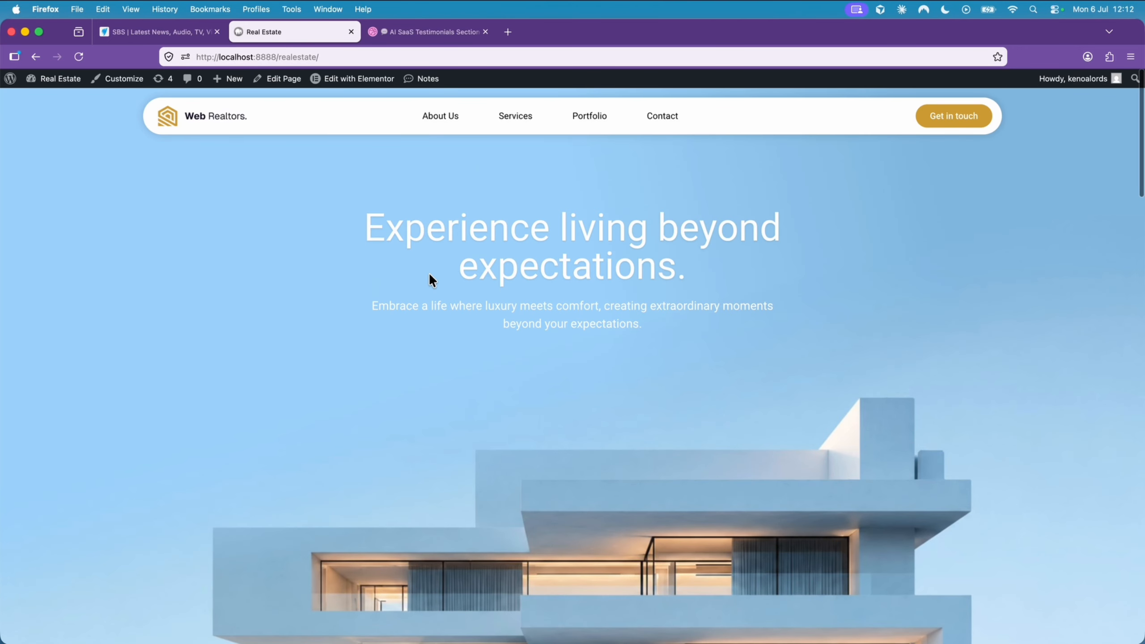
pyautogui.scroll(-5, 428, 275)
pyautogui.scroll(-20, 429, 276)
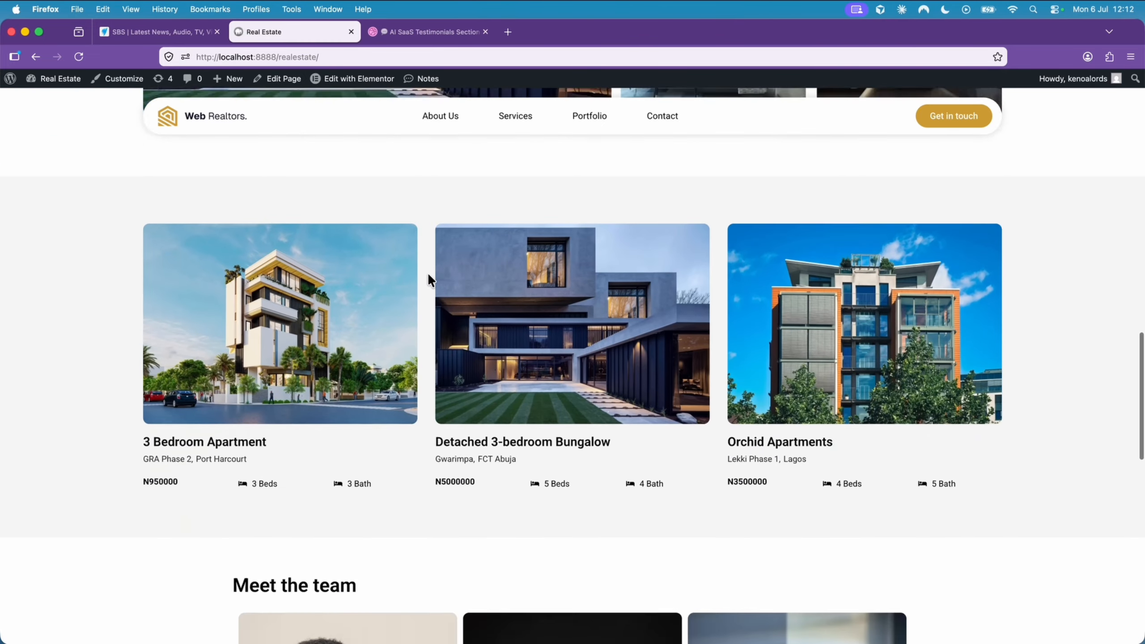
pyautogui.scroll(-8, 428, 276)
pyautogui.scroll(2, 429, 277)
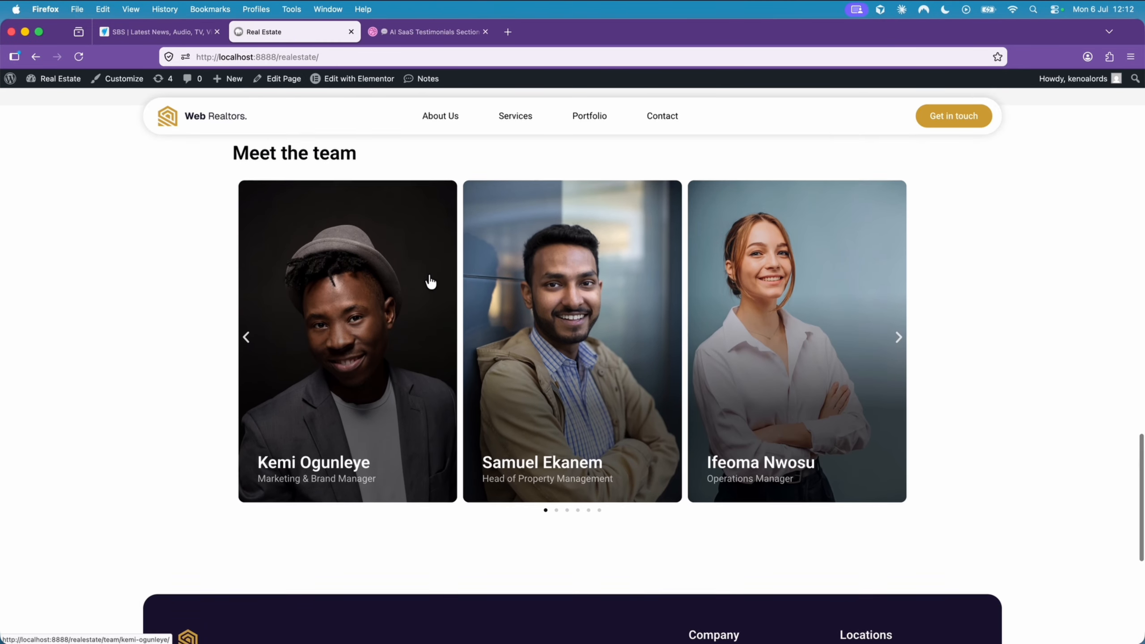
pyautogui.scroll(-2, 429, 276)
pyautogui.scroll(2, 332, 197)
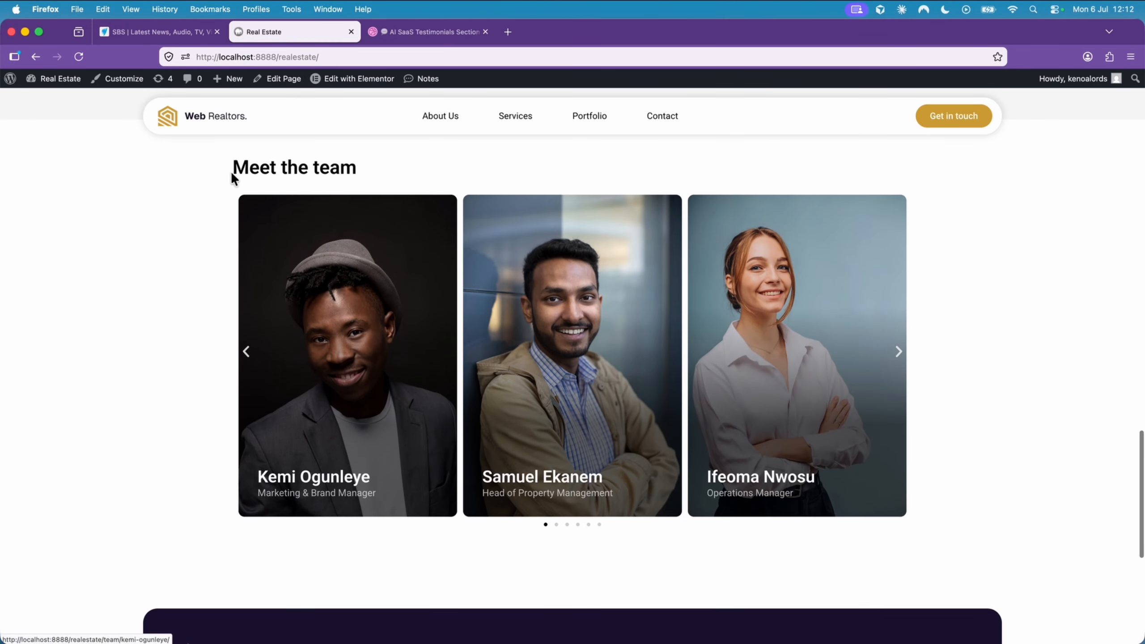
pyautogui.scroll(-8, 605, 355)
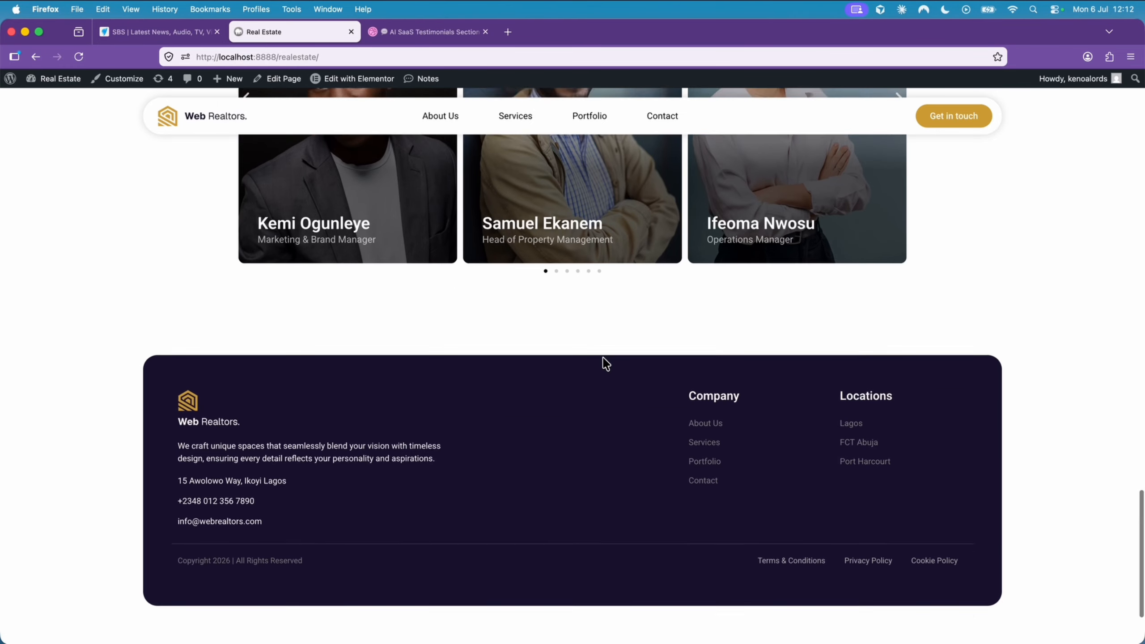
pyautogui.scroll(3, 442, 373)
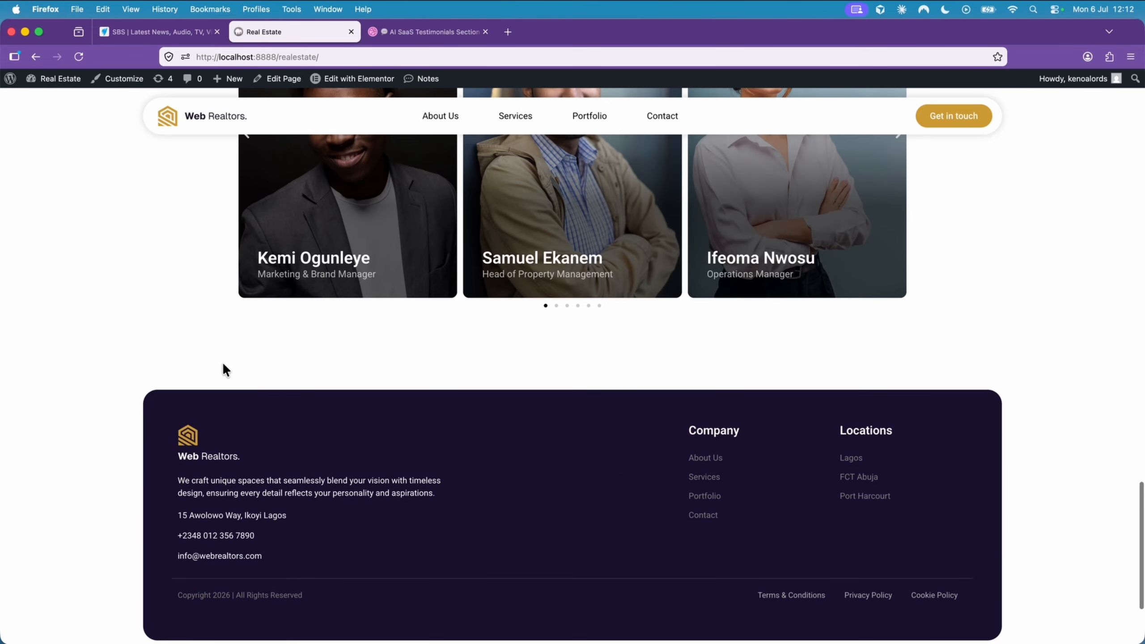
# - Open the homepage for editing in Elementor and add a single-column Flexbox container below the team section
pyautogui.click(365, 80)
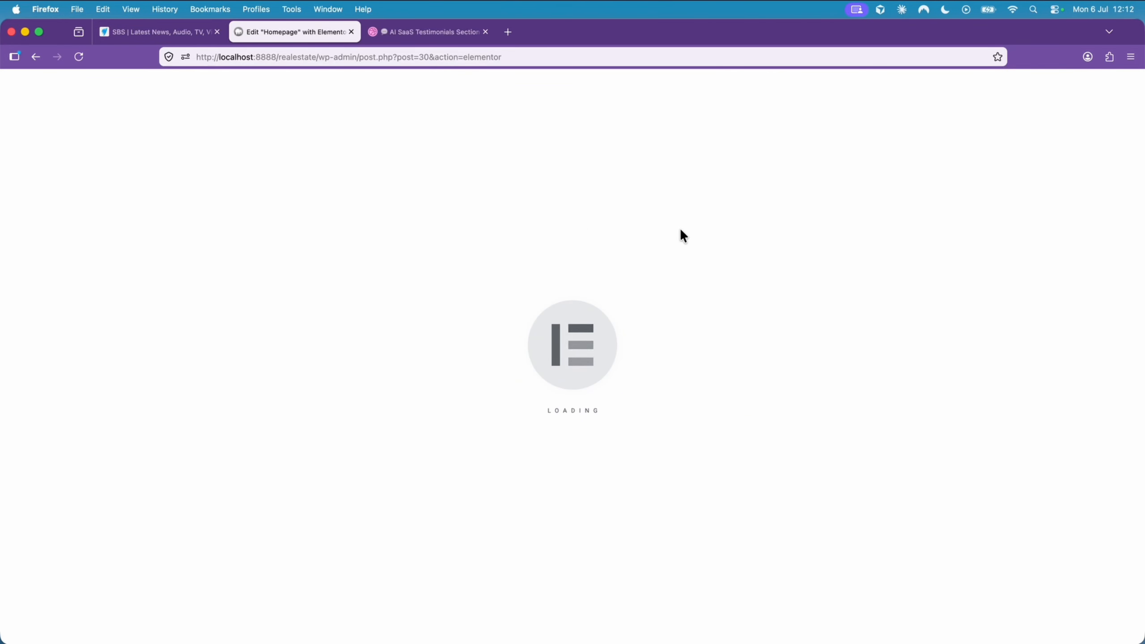
pyautogui.scroll(-20, 681, 230)
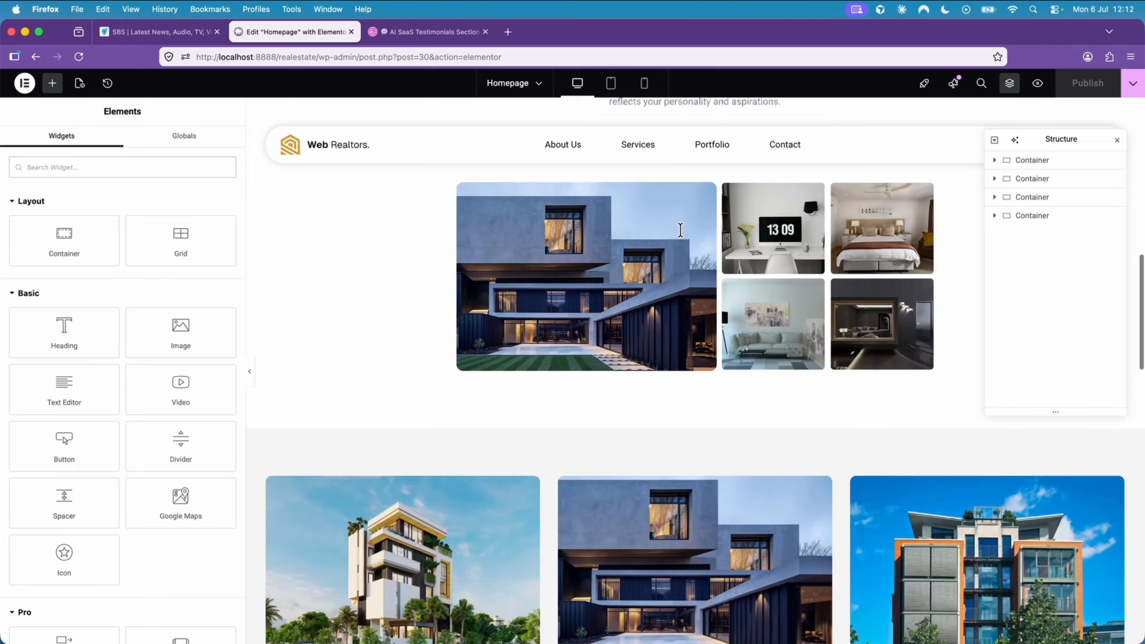
pyautogui.scroll(3, 680, 230)
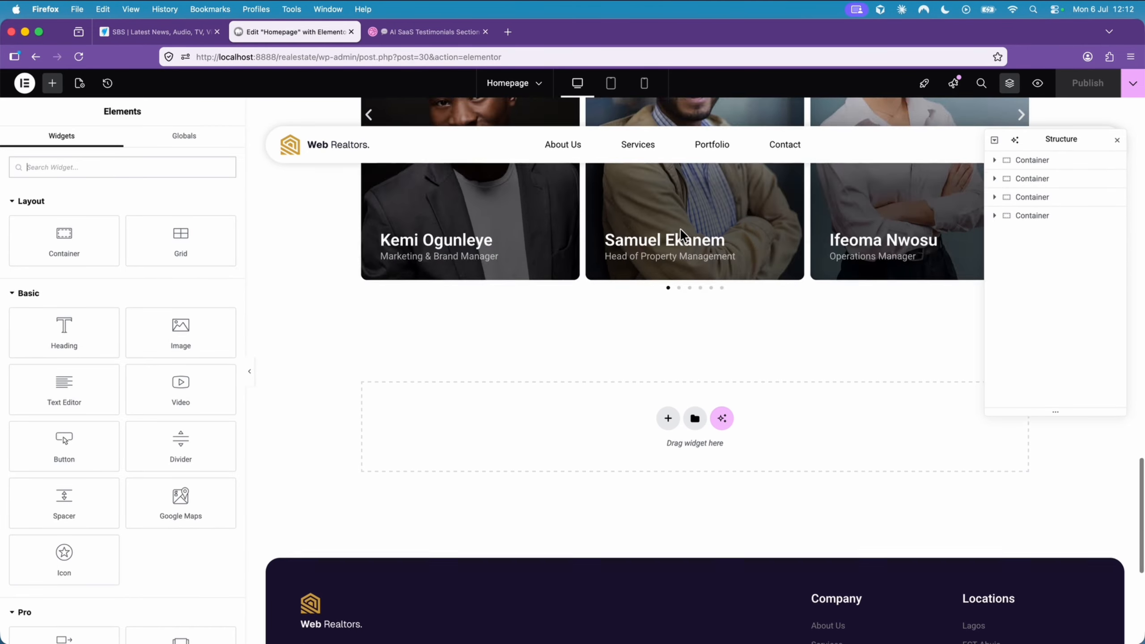
pyautogui.click(668, 422)
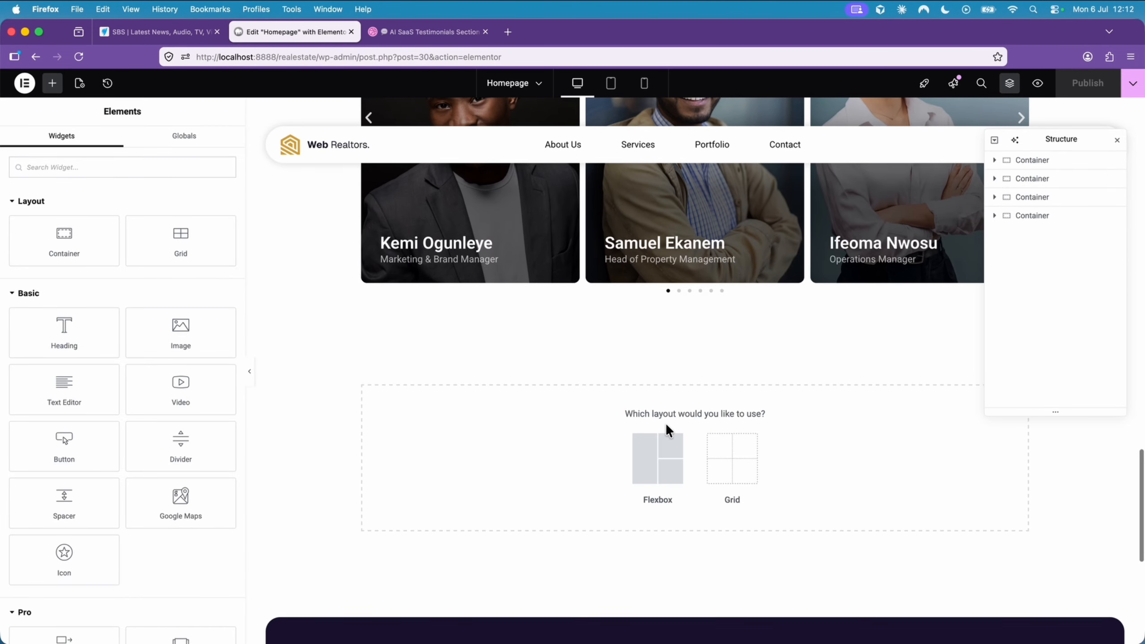
pyautogui.click(662, 456)
pyautogui.click(533, 456)
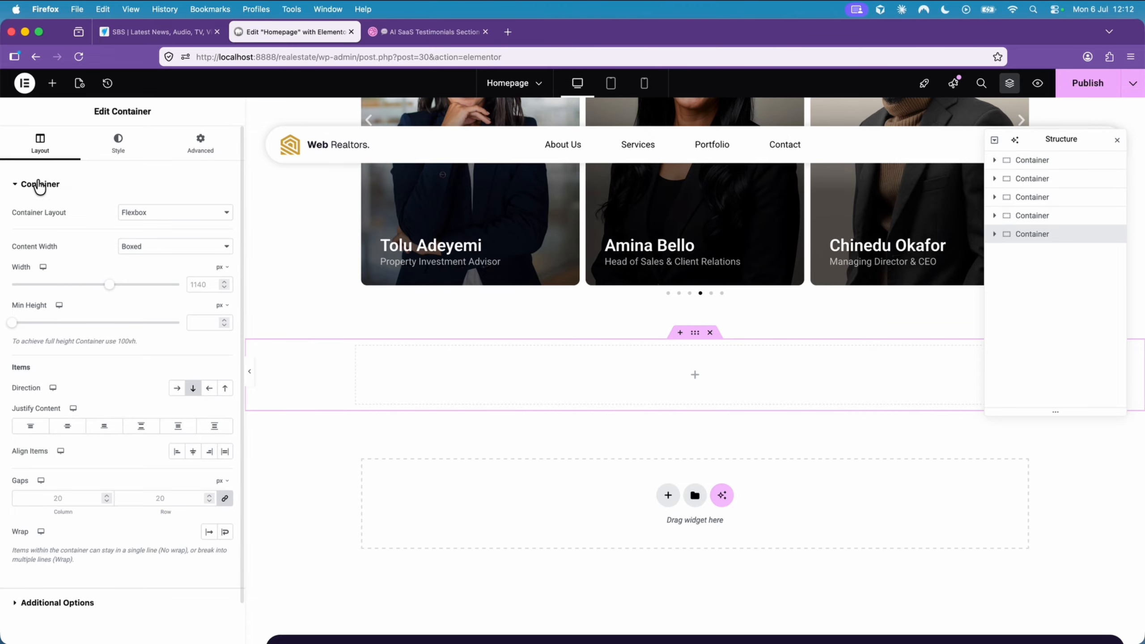
# - Give the new container a classic background in light grey, #F3F3F3
pyautogui.click(118, 142)
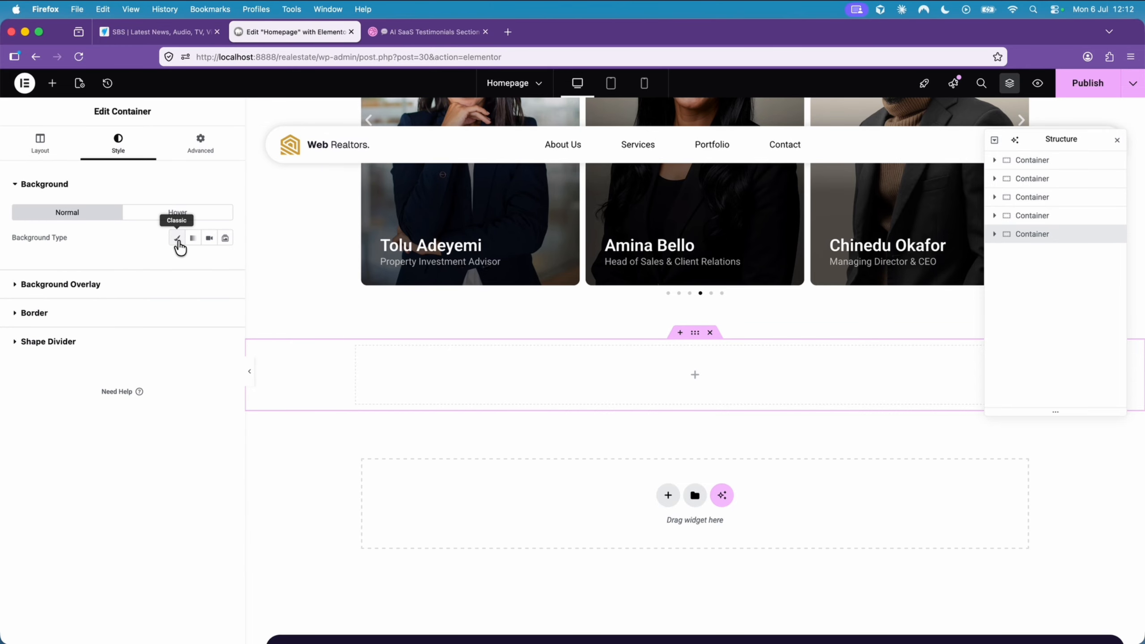
pyautogui.click(177, 239)
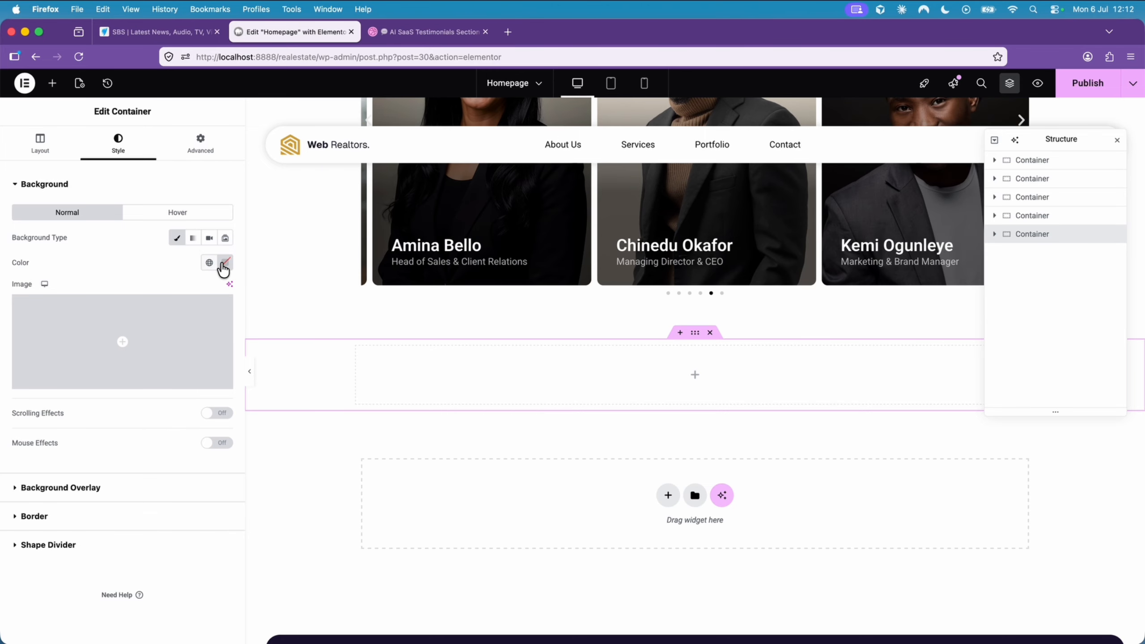
pyautogui.click(222, 267)
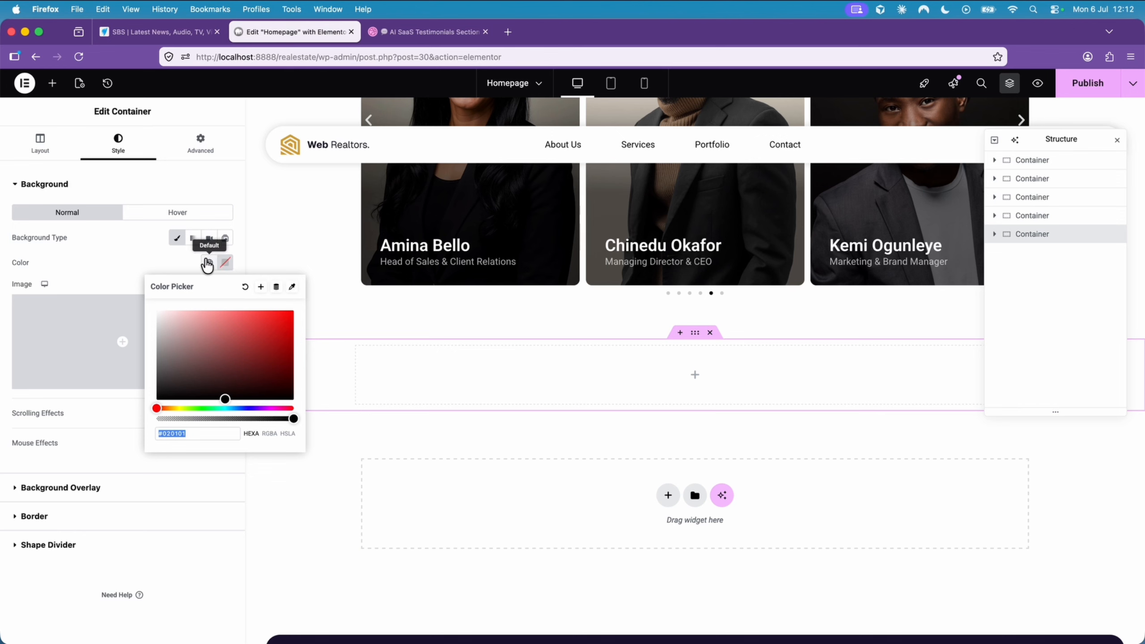
pyautogui.moveTo(175, 335); pyautogui.dragTo(148, 313)
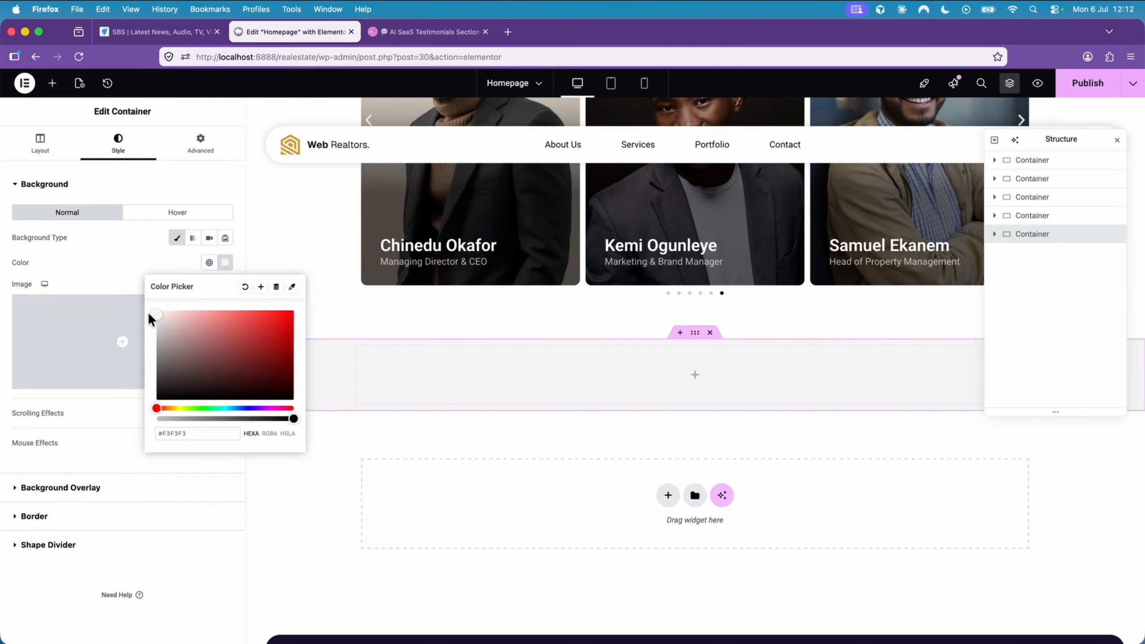
pyautogui.click(128, 265)
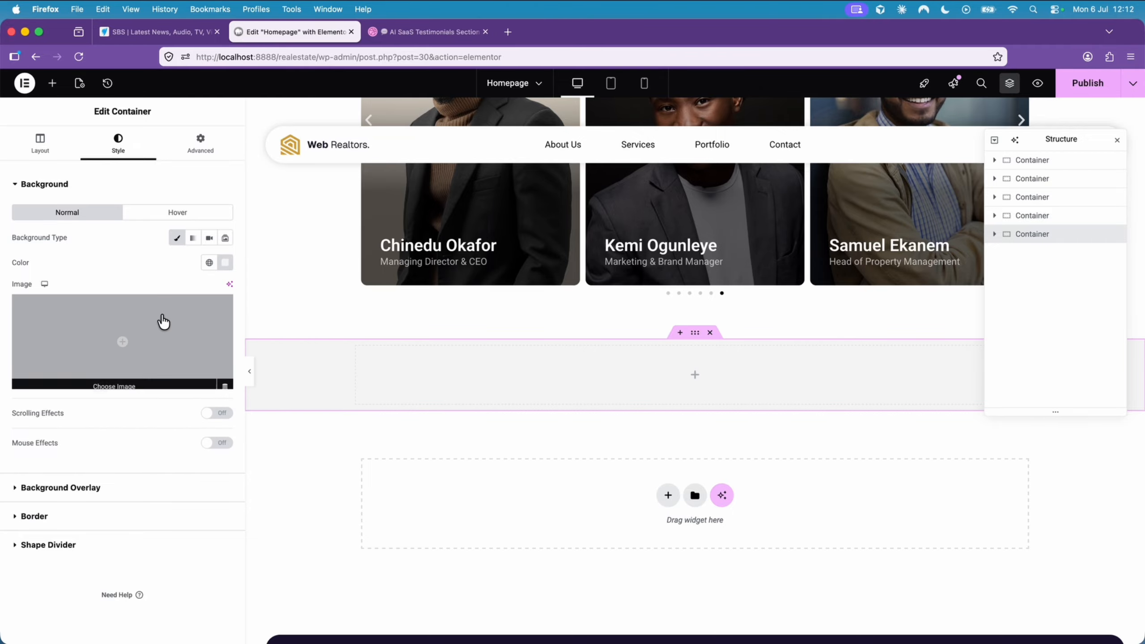
# - Unlink the new container's padding and set it in em: 4 for top and bottom, 1 for right and left
pyautogui.click(200, 145)
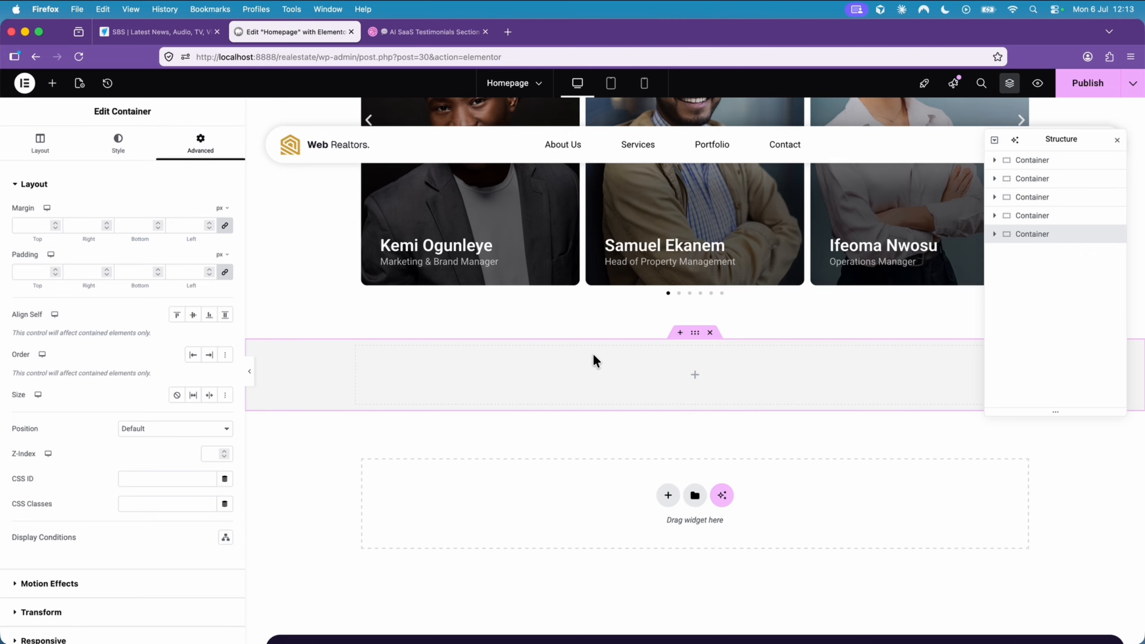
pyautogui.click(219, 262)
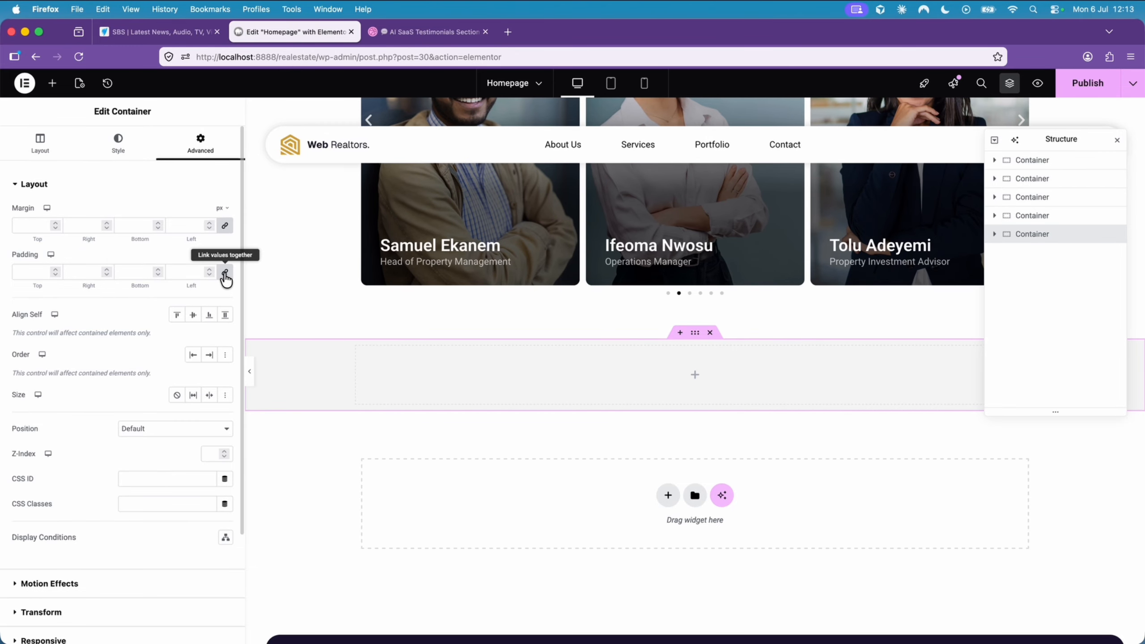
pyautogui.click(225, 274)
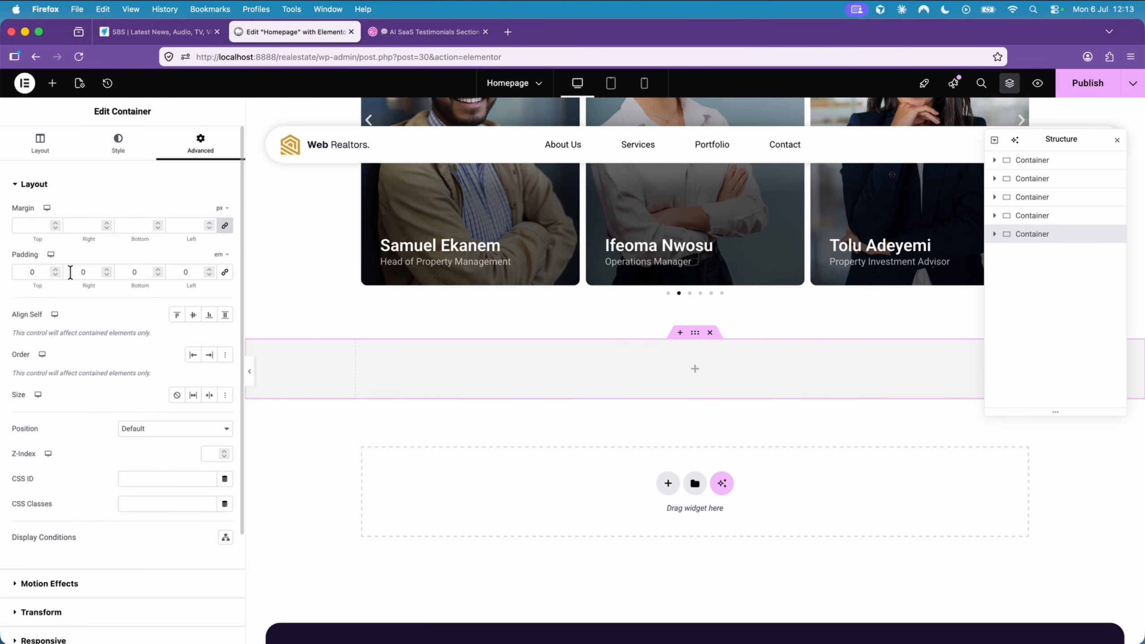
pyautogui.click(55, 269)
pyautogui.click(55, 268)
pyautogui.click(55, 269)
pyautogui.click(55, 269)
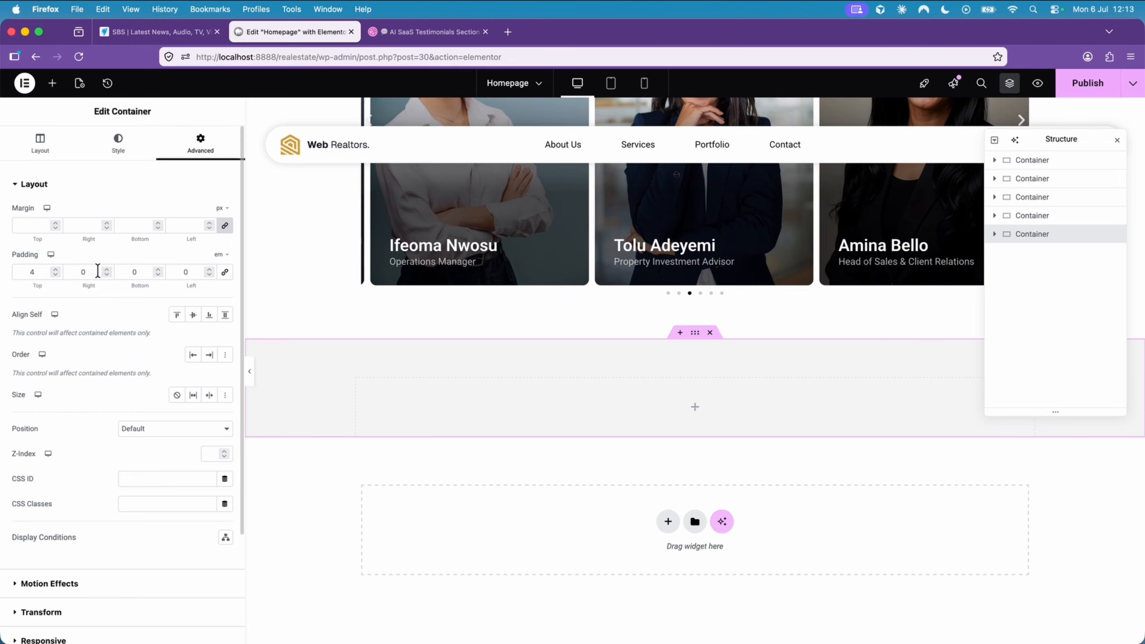
pyautogui.click(159, 269)
pyautogui.click(159, 269)
pyautogui.click(159, 268)
pyautogui.click(158, 268)
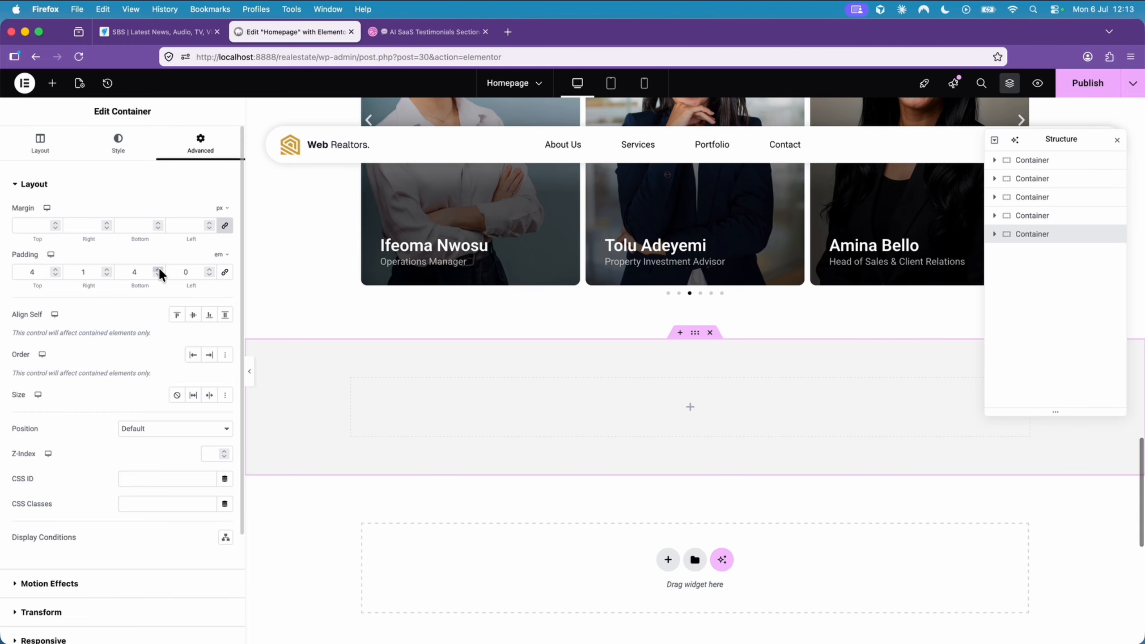
pyautogui.click(209, 269)
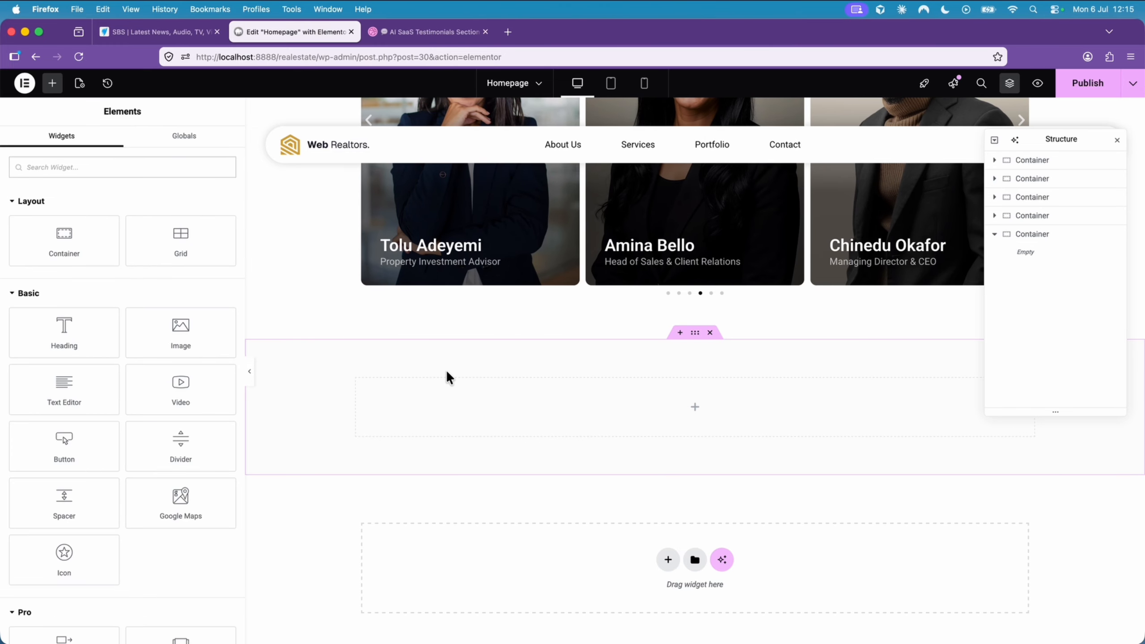
# - Add a nested container inside the new padded section container
pyautogui.click(695, 336)
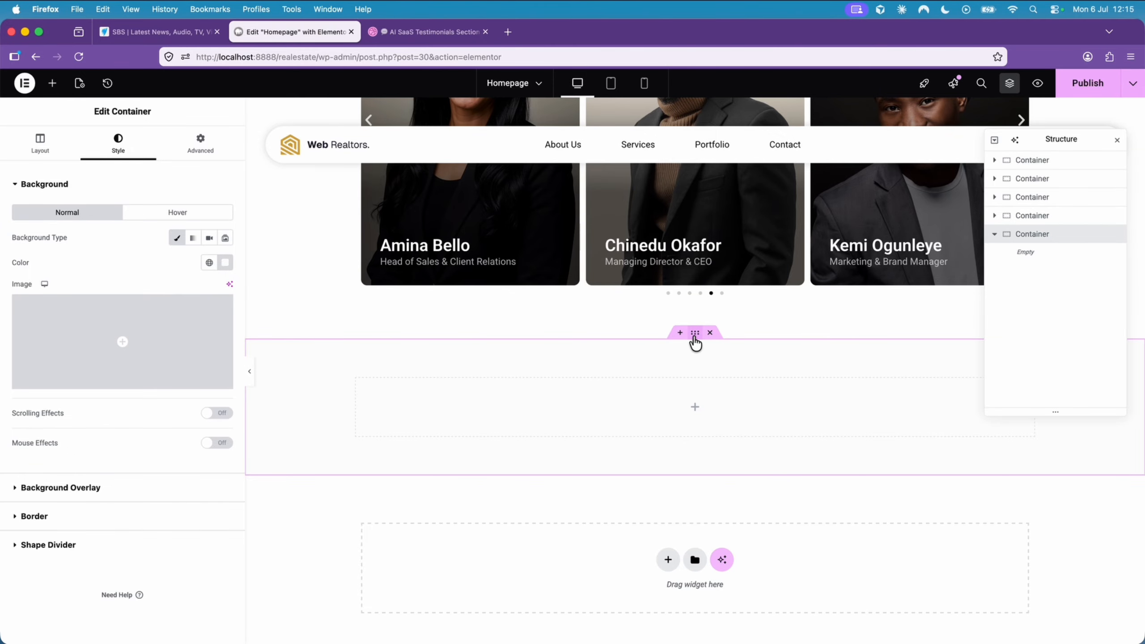
pyautogui.click(57, 83)
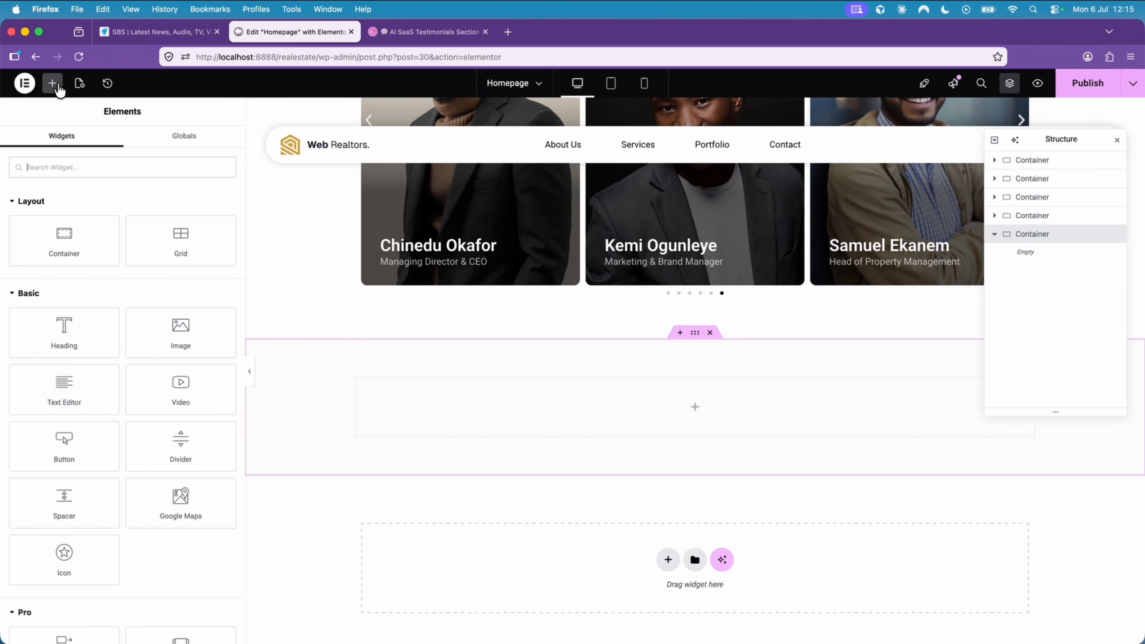
pyautogui.click(77, 225)
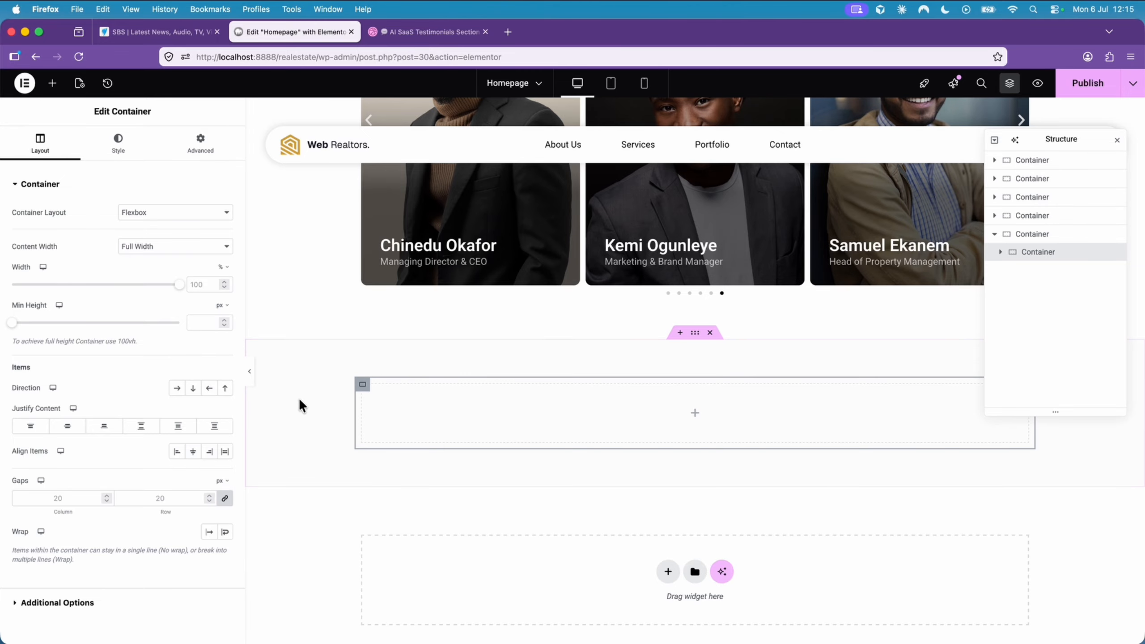
# - Set the nested container's padding to 0 on all sides and duplicate the container within the section
pyautogui.click(201, 157)
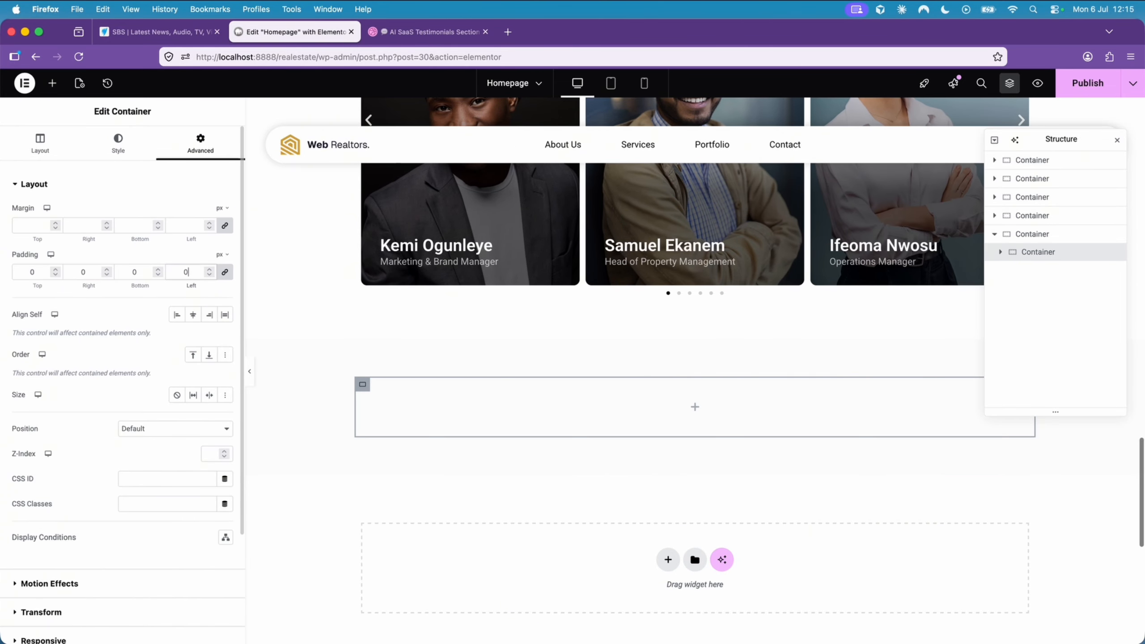
pyautogui.rightClick(363, 384)
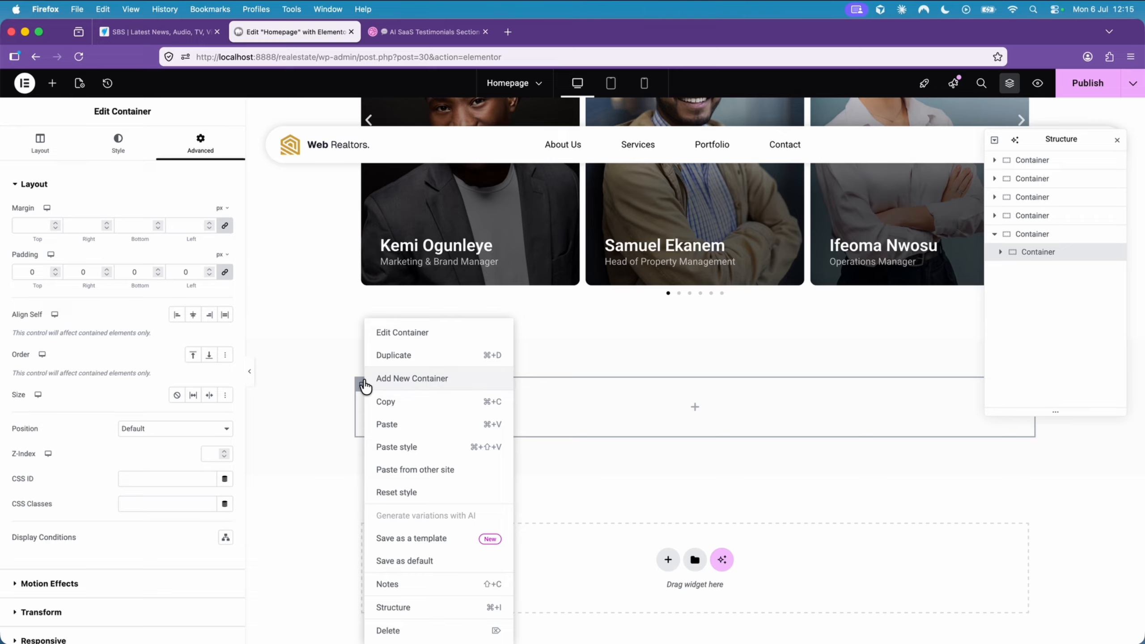
pyautogui.click(409, 355)
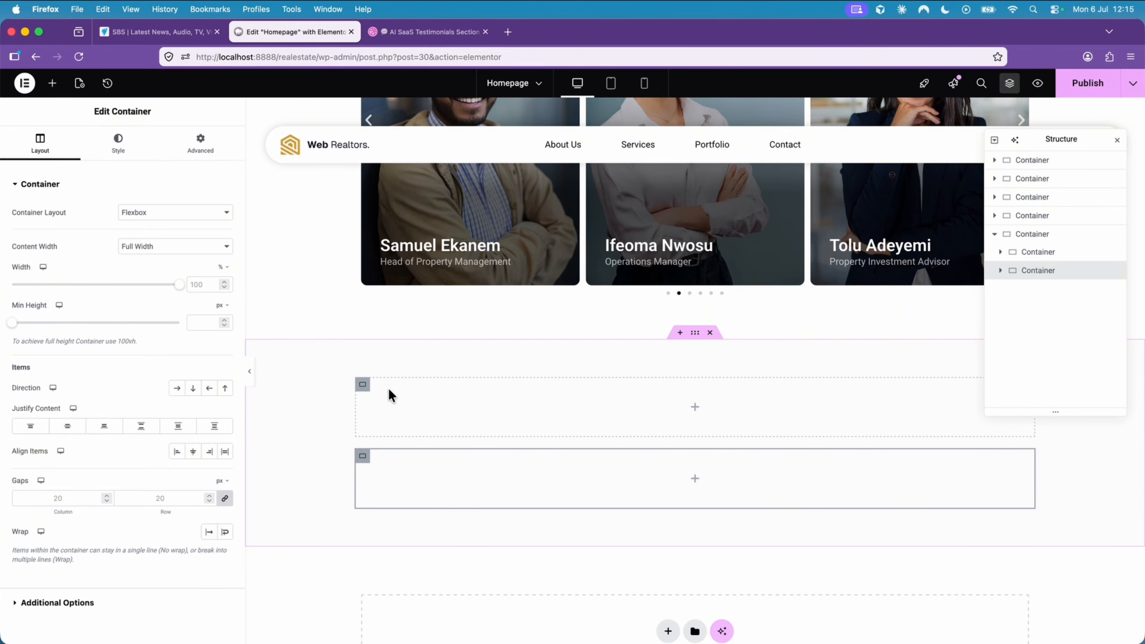
# - Add a Heading widget to the upper nested container with the title "What people are saying"
pyautogui.click(360, 387)
pyautogui.click(52, 83)
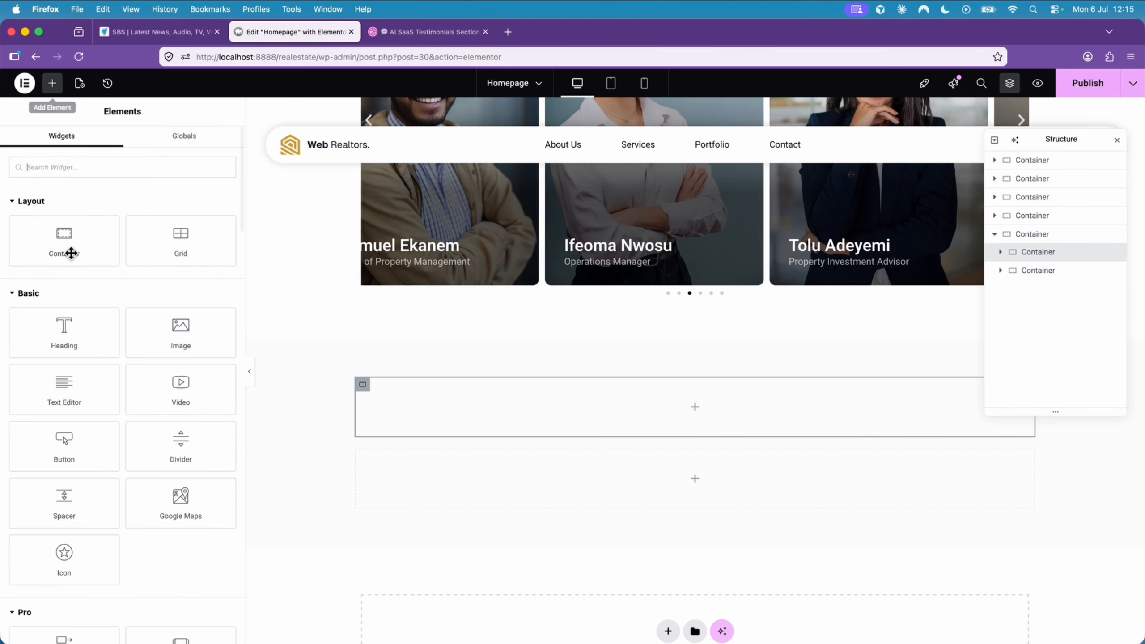
pyautogui.click(83, 332)
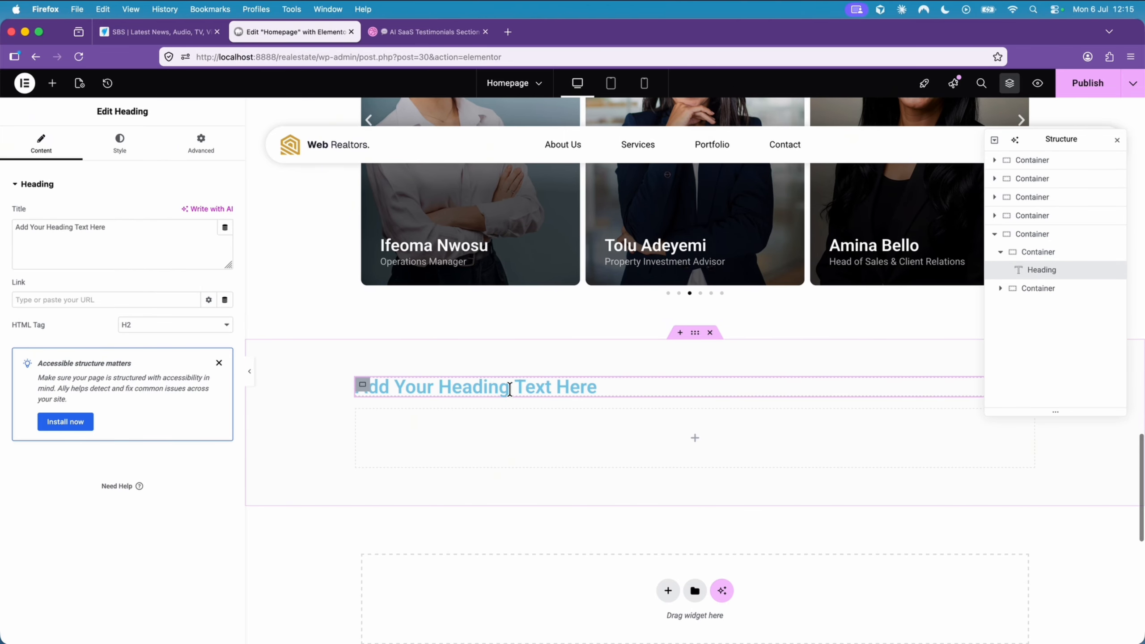
pyautogui.tripleClick(114, 229)
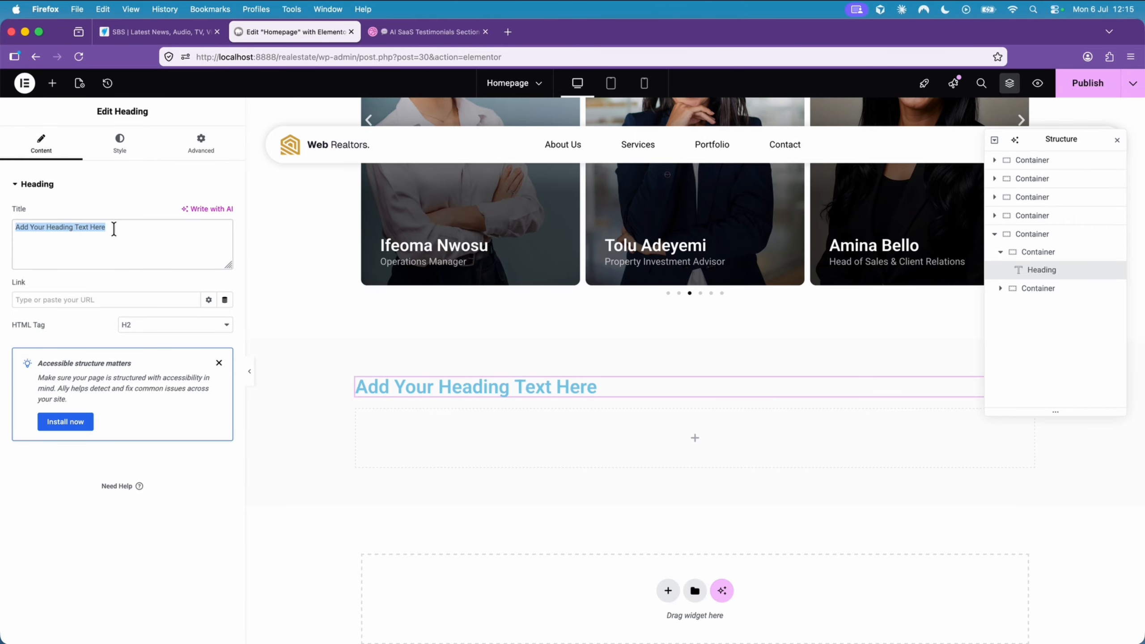
pyautogui.write('What people a')
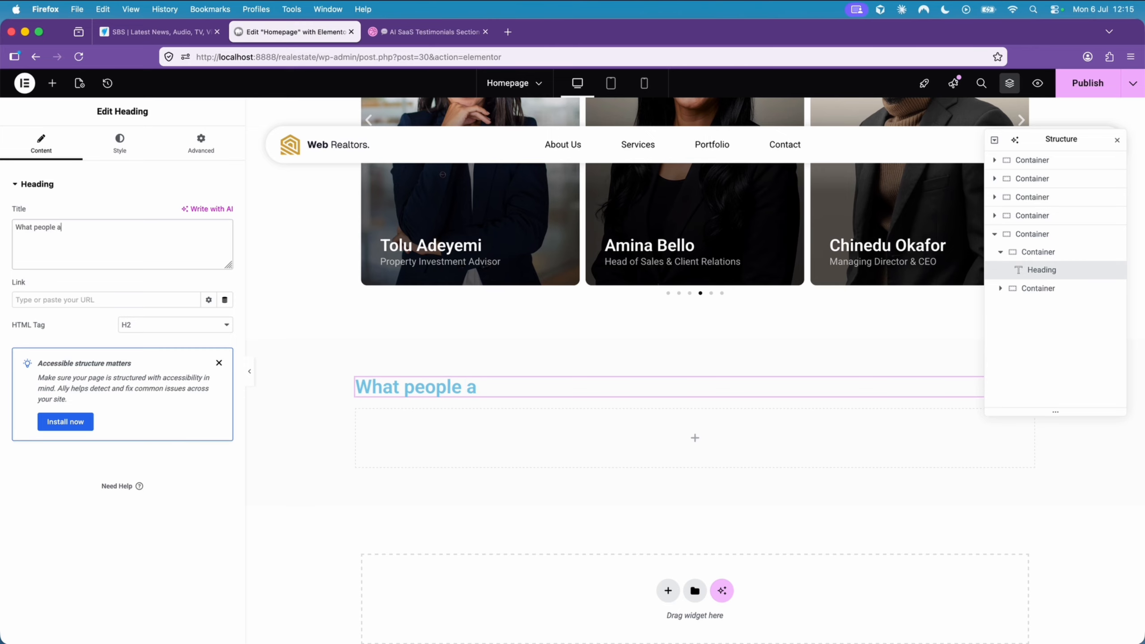
pyautogui.write('re saying')
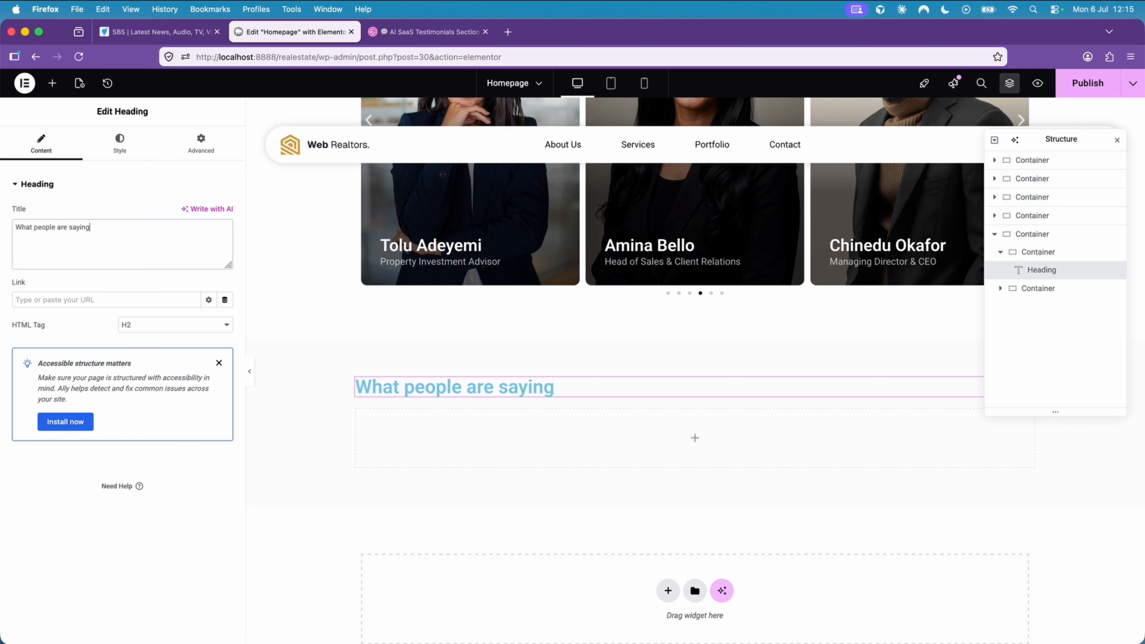
# - Change the section heading's text color to near-black, #1D1D1D
pyautogui.click(201, 143)
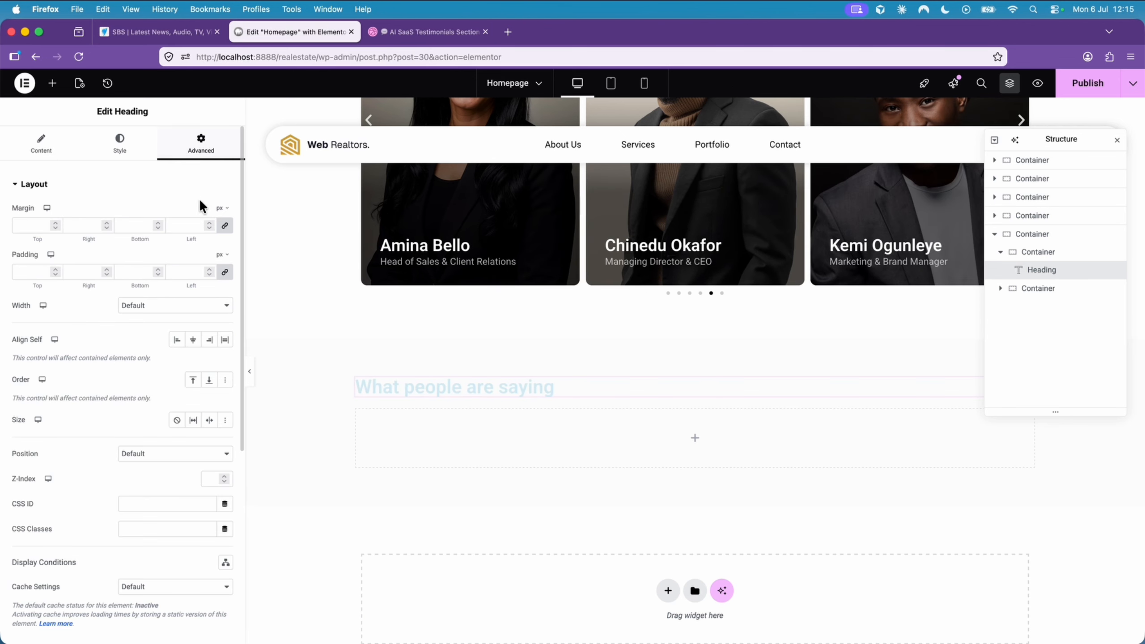
pyautogui.click(135, 157)
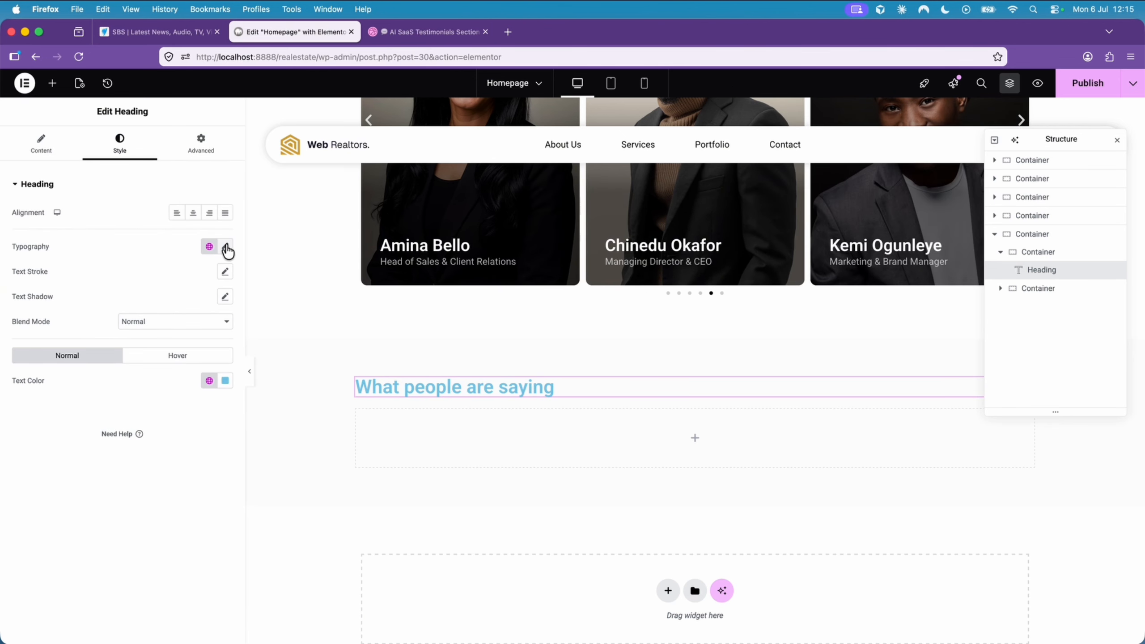
pyautogui.click(225, 380)
pyautogui.moveTo(225, 440); pyautogui.dragTo(136, 505)
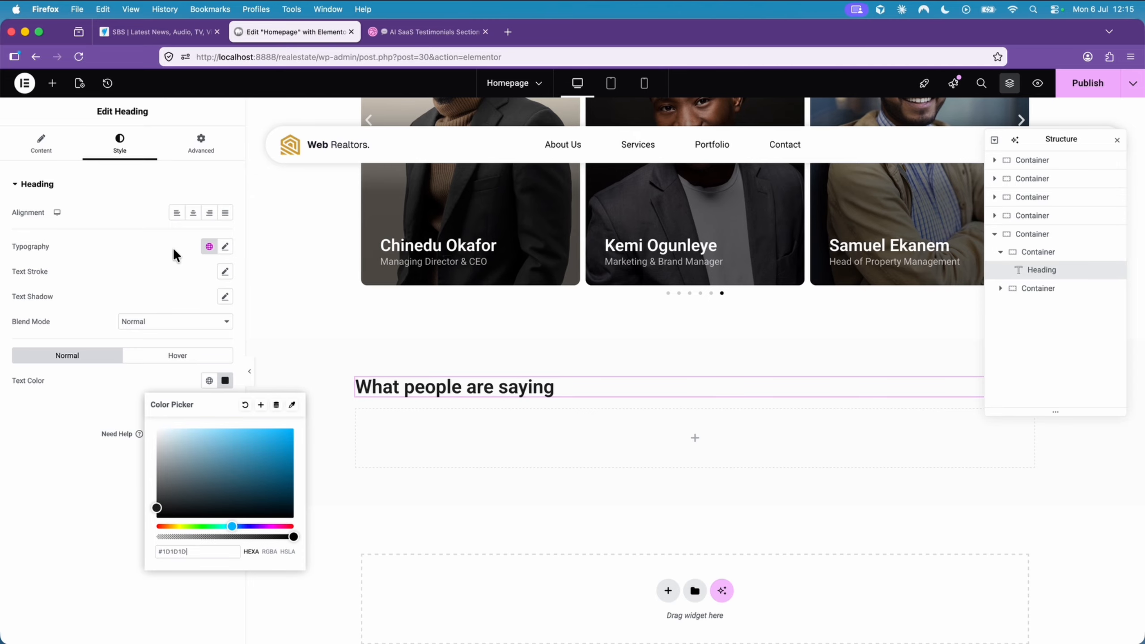
# - Give the "What people are saying" heading a lighter, non-bold font weight in its typography settings
pyautogui.click(224, 247)
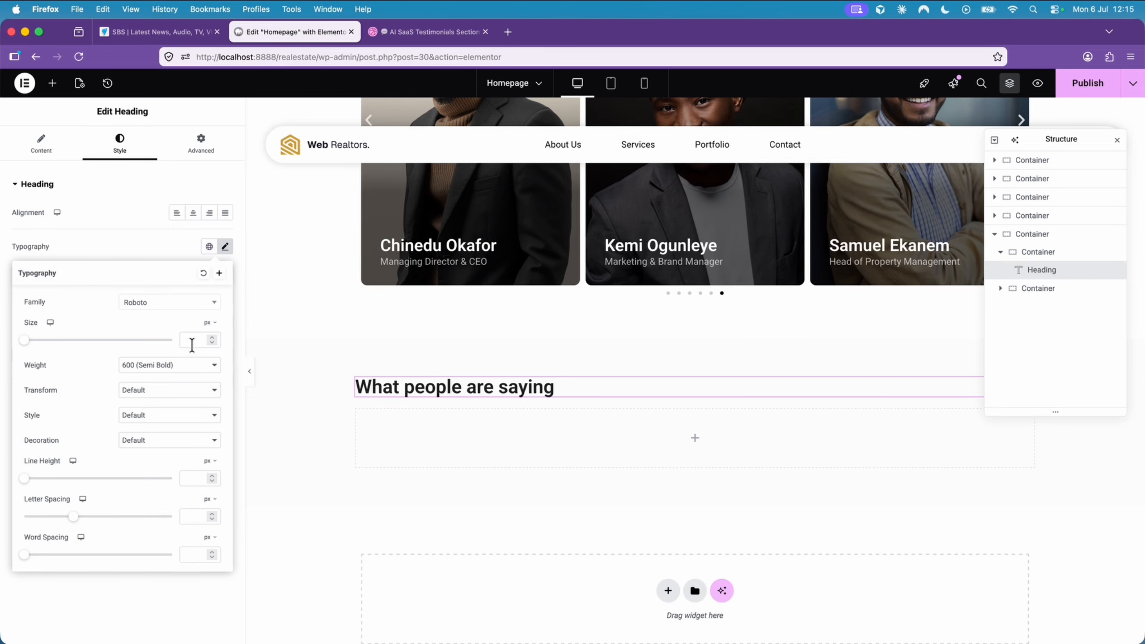
pyautogui.click(185, 363)
pyautogui.click(180, 336)
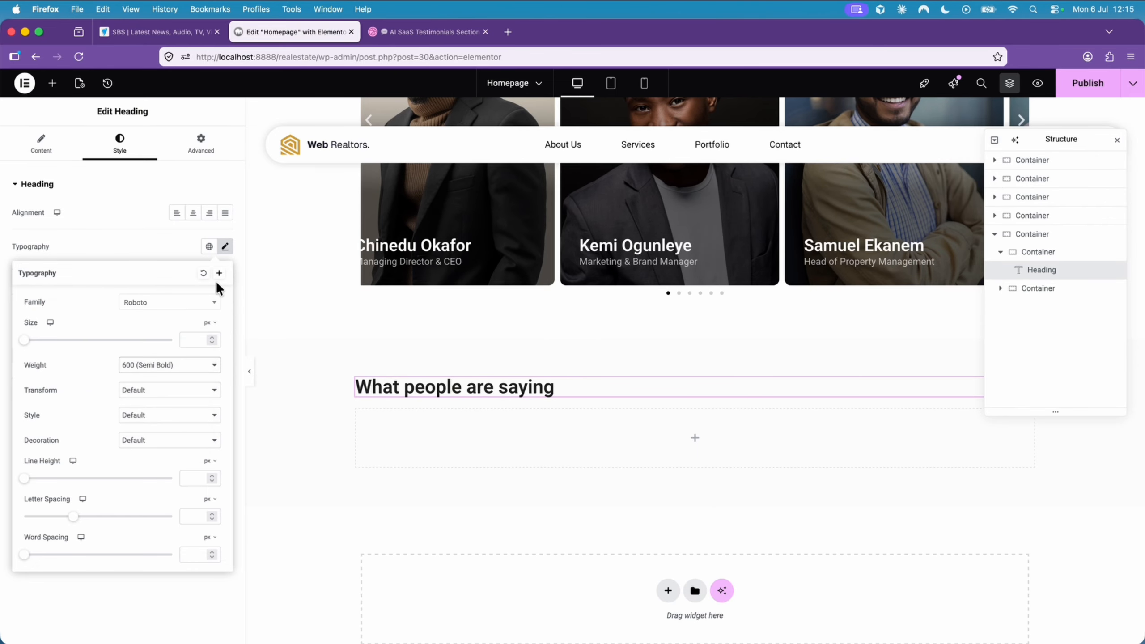
pyautogui.click(119, 210)
# - Set the "What people are saying" heading's HTML tag to H3
pyautogui.click(51, 156)
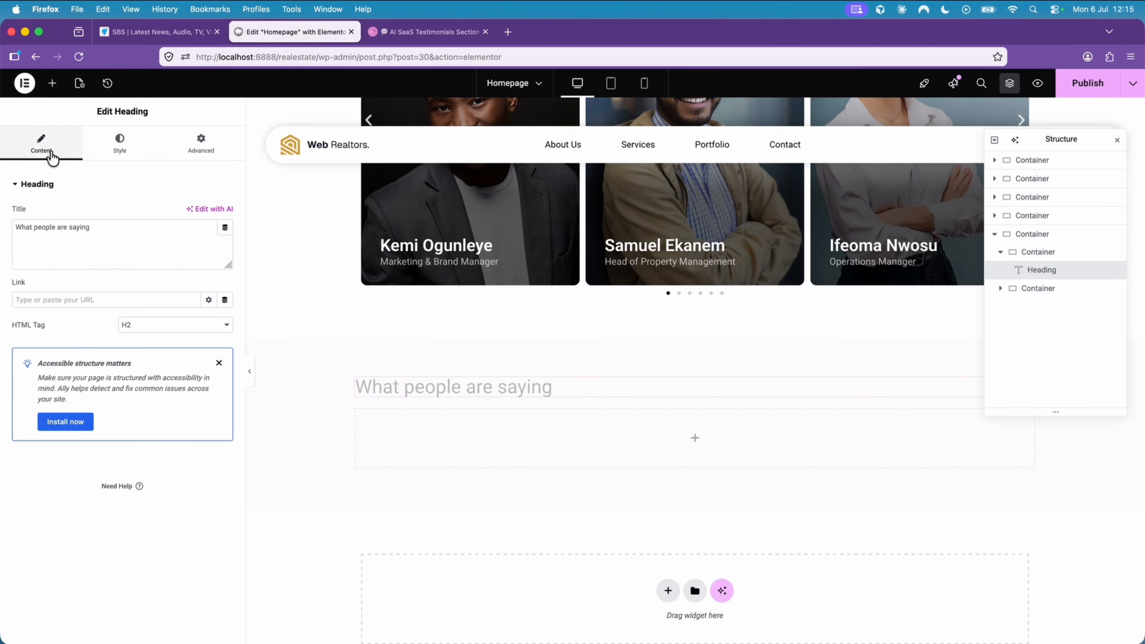
pyautogui.click(165, 334)
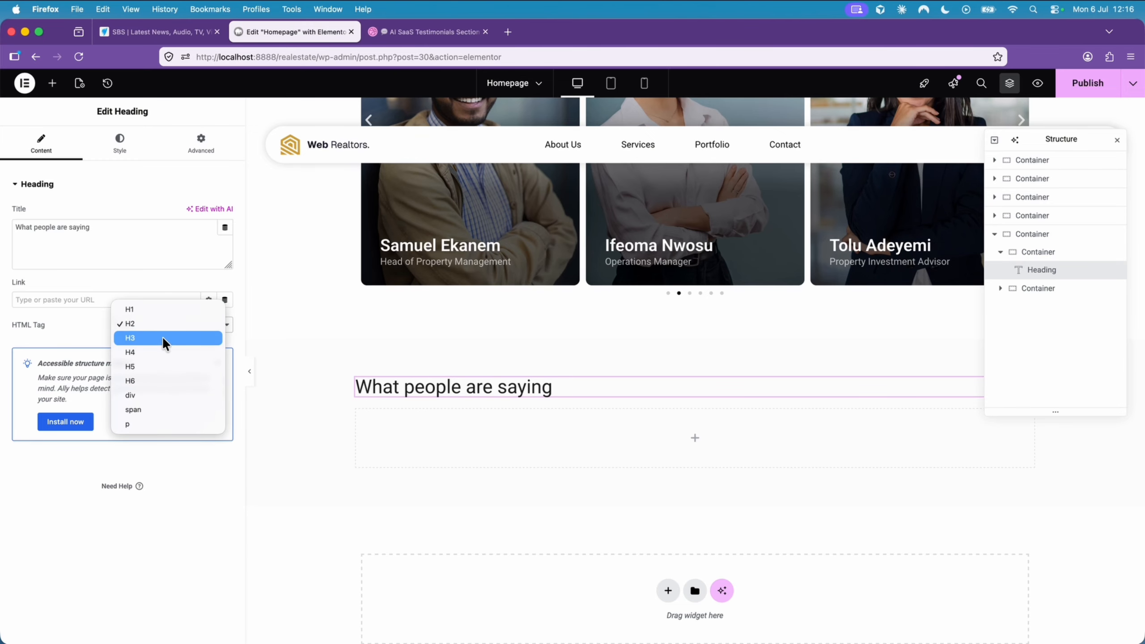
pyautogui.click(161, 339)
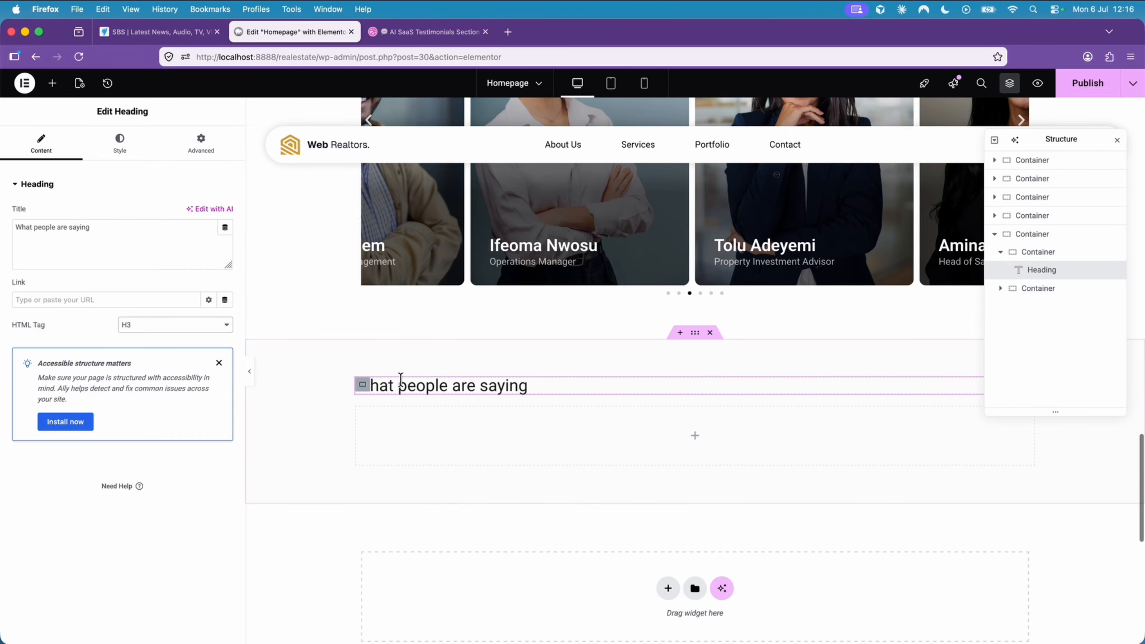
# - Add a Loop Carousel widget to the empty nested container below the heading
pyautogui.click(367, 413)
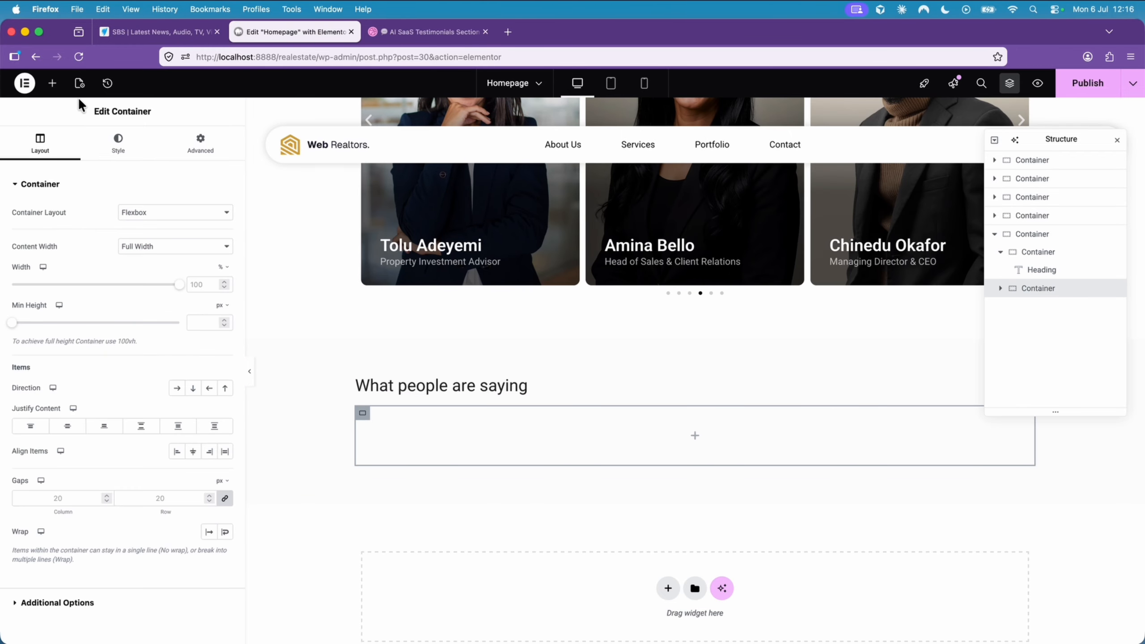
pyautogui.click(52, 83)
pyautogui.scroll(-6, 119, 258)
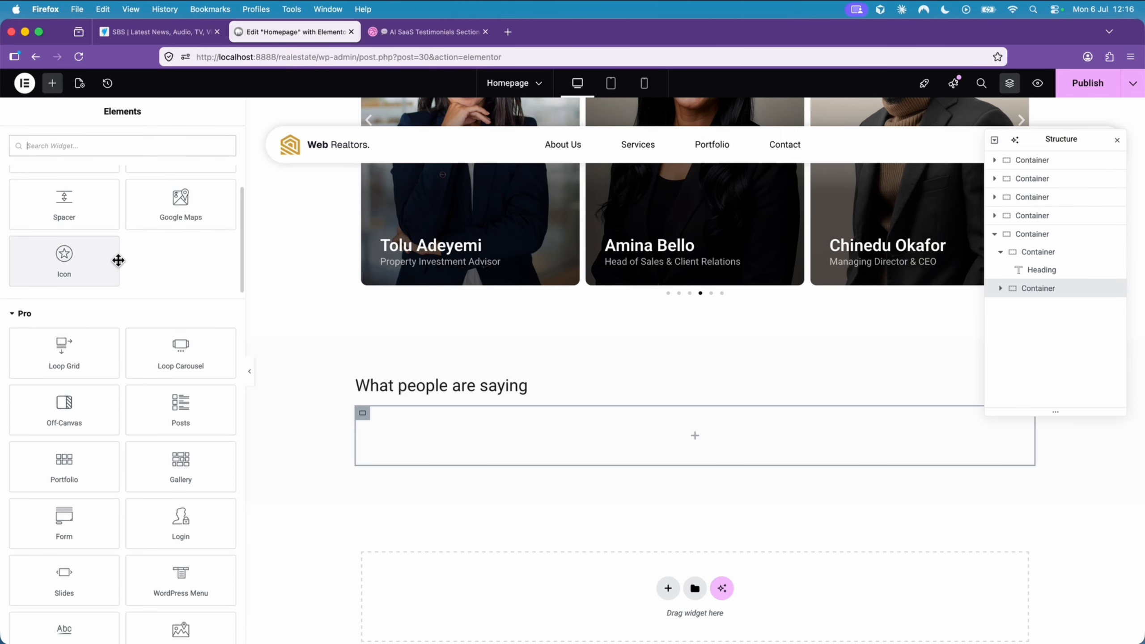
pyautogui.moveTo(176, 351); pyautogui.dragTo(435, 430)
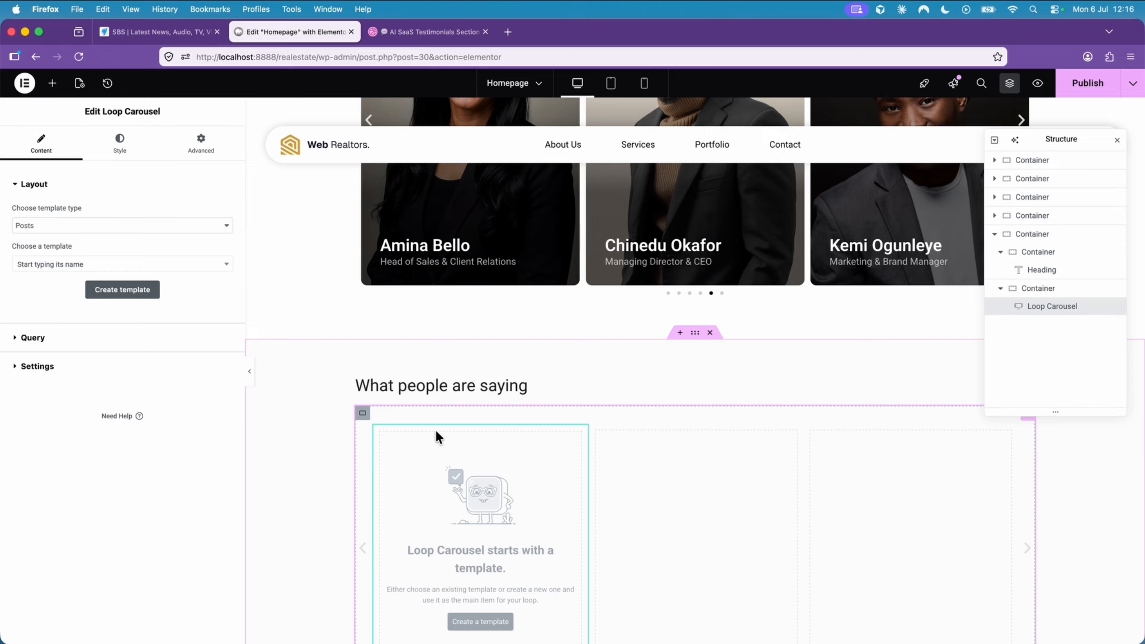
# - Assign the Testimonial Loop Template to the new loop carousel
pyautogui.click(92, 265)
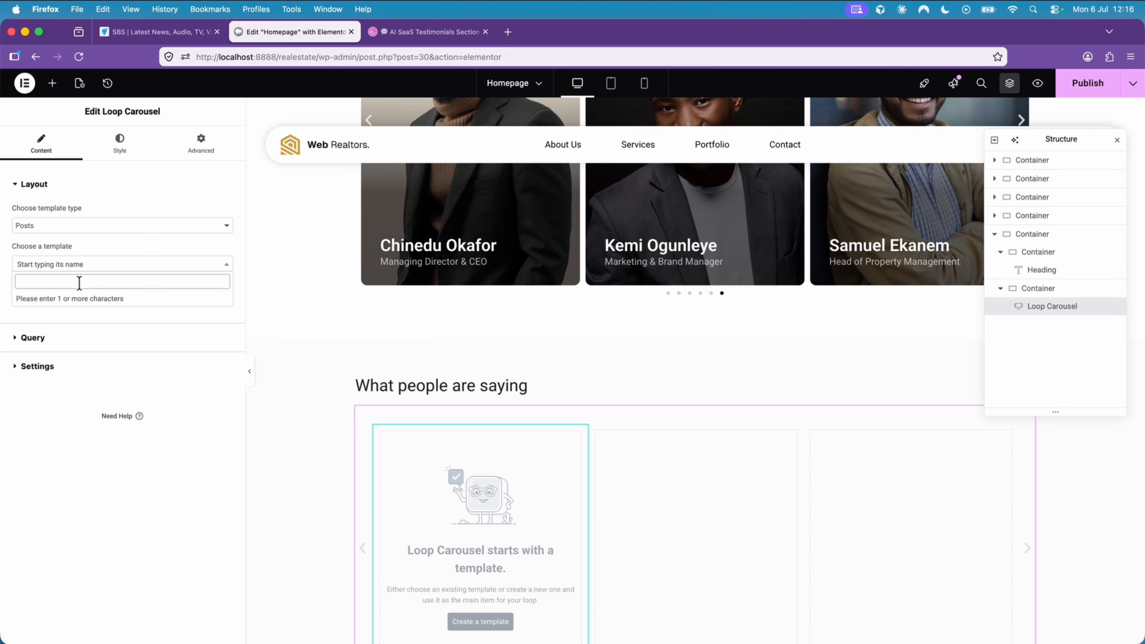
pyautogui.write('test')
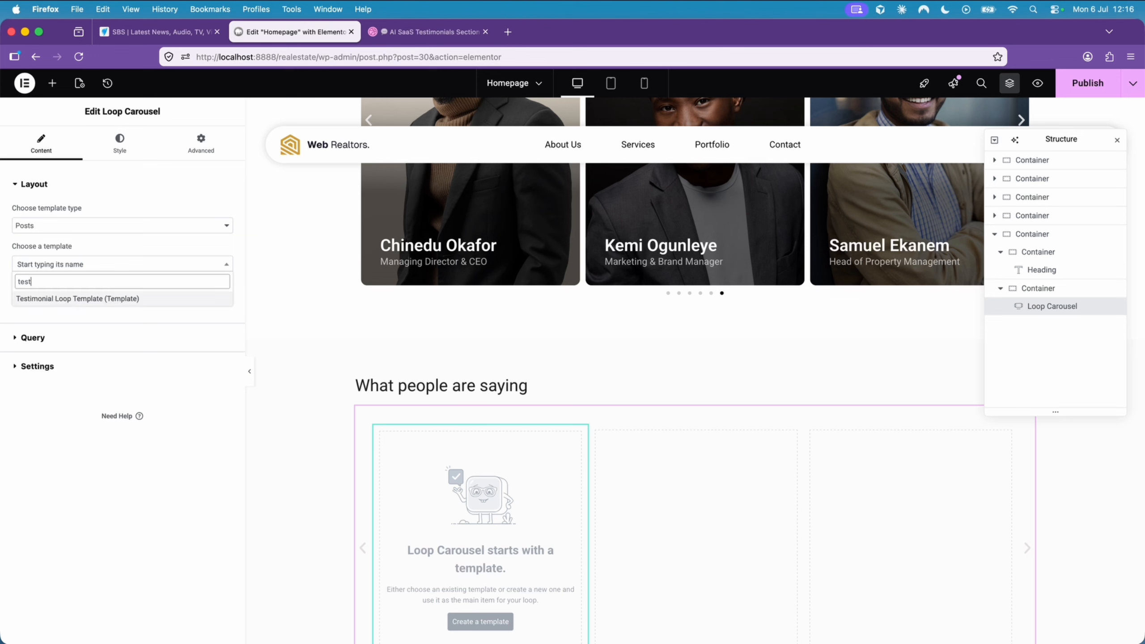
pyautogui.click(78, 299)
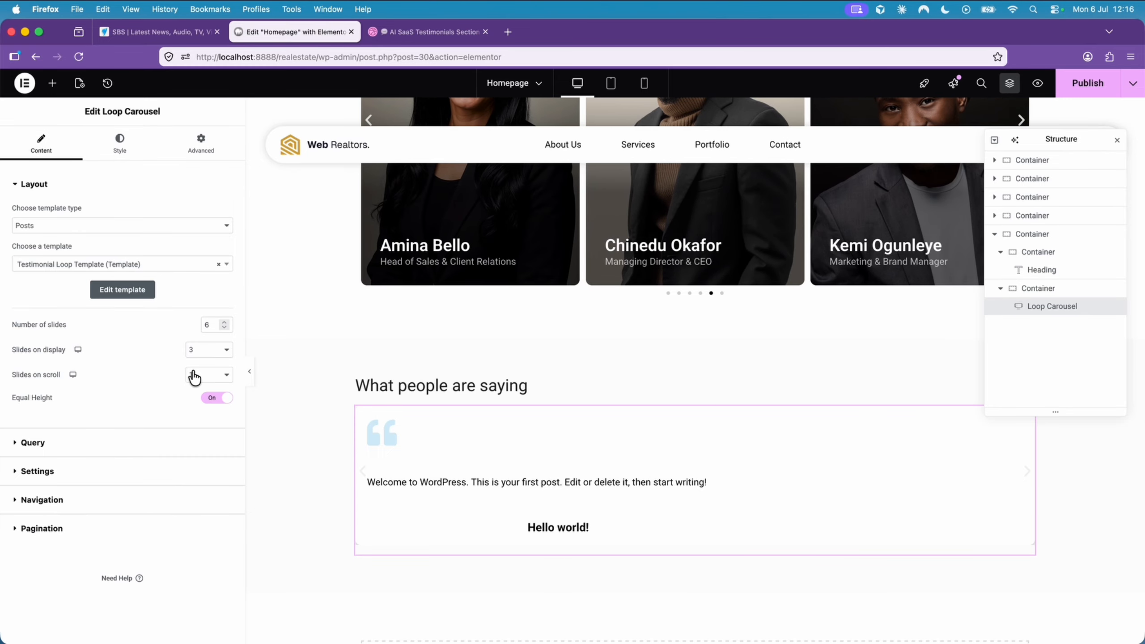
# - Set the loop carousel's query source to Testimonials
pyautogui.click(95, 442)
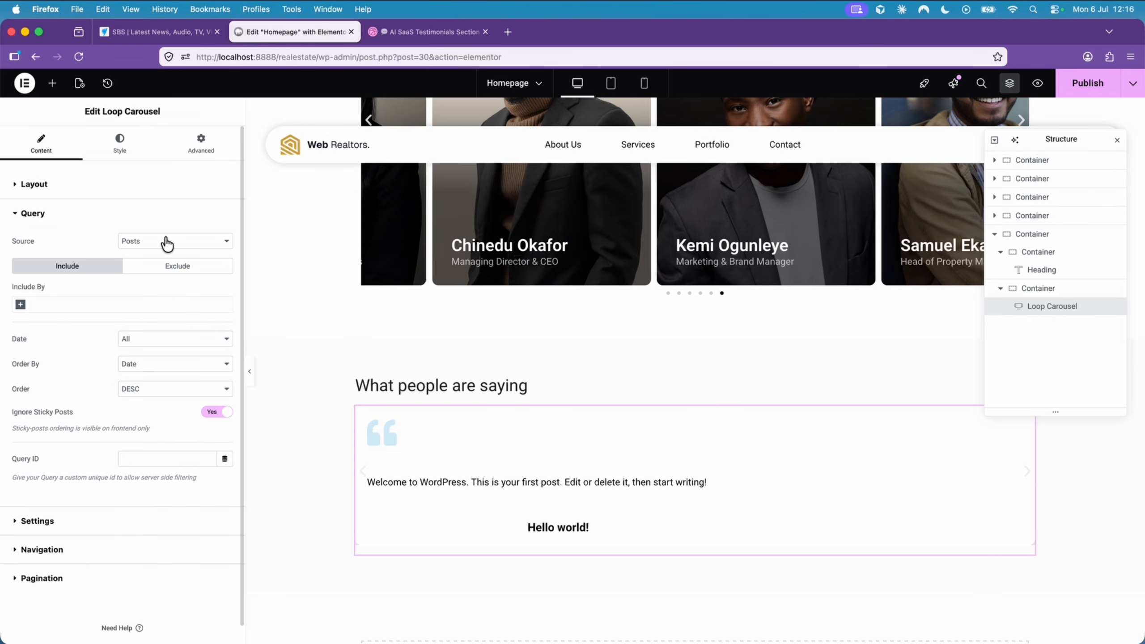
pyautogui.click(166, 242)
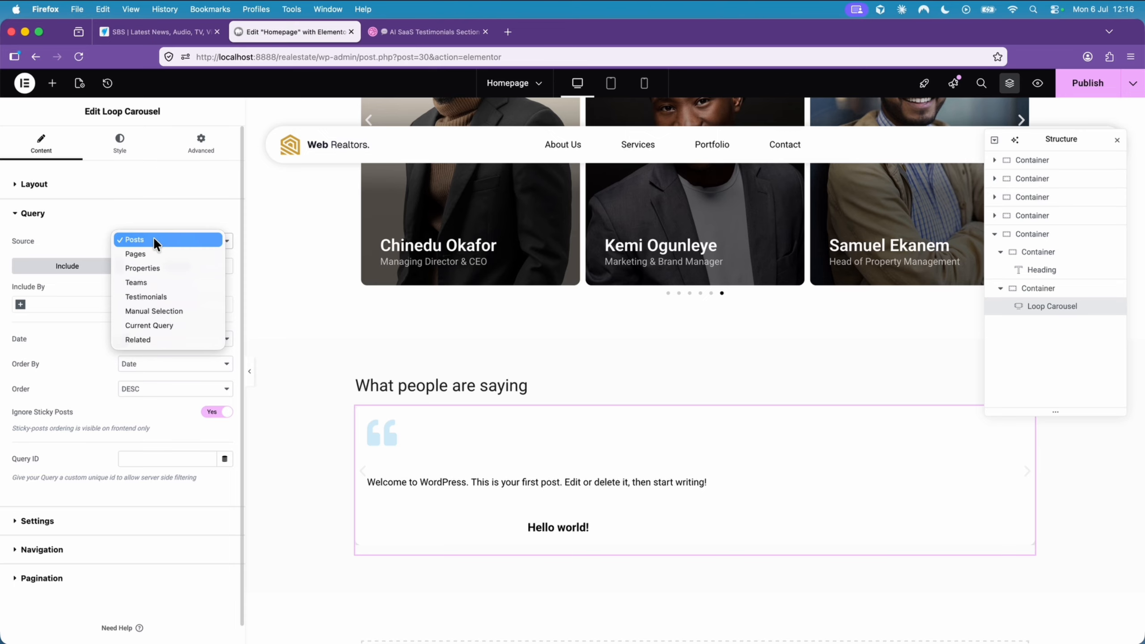
pyautogui.click(159, 297)
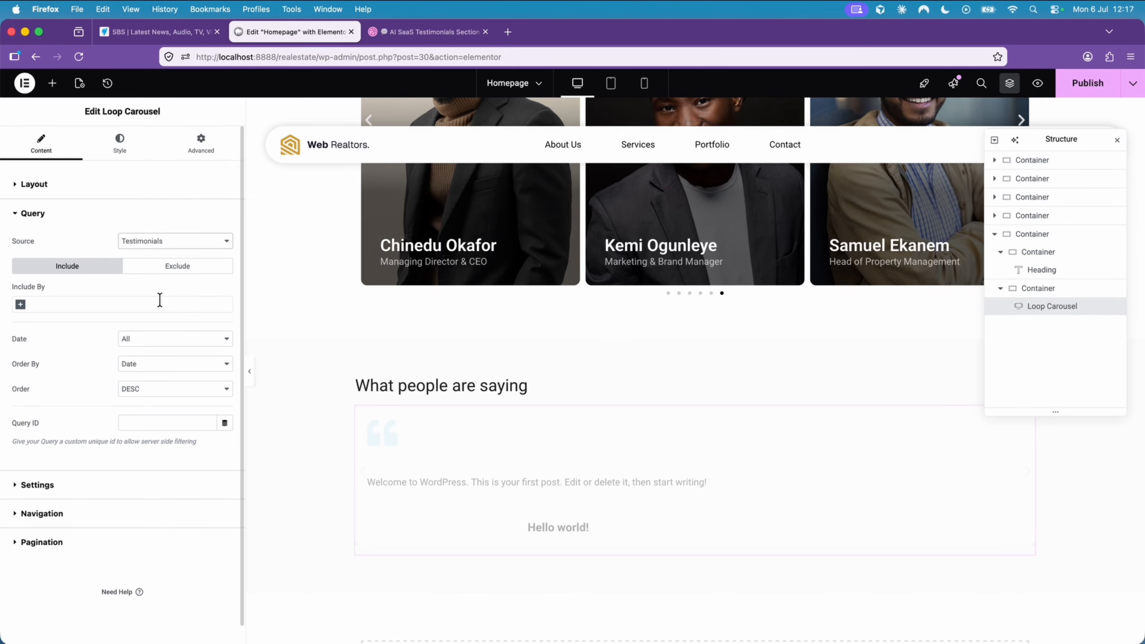
pyautogui.scroll(-3, 313, 431)
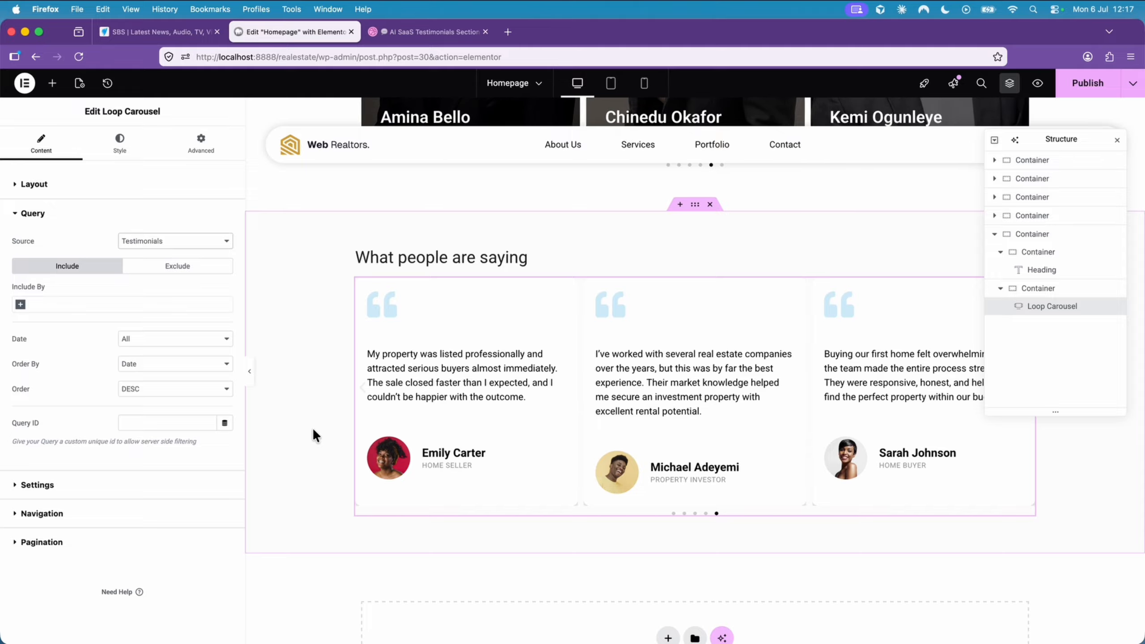
# - Publish the homepage and open its preview to check the testimonials section against the editor
pyautogui.click(1097, 91)
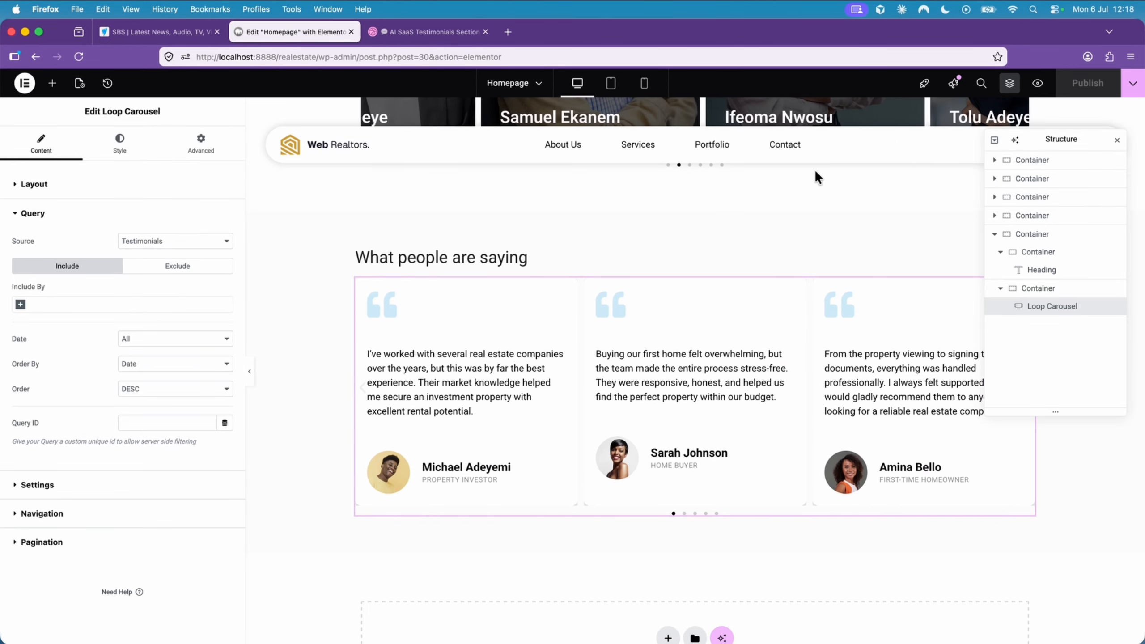
pyautogui.click(1039, 83)
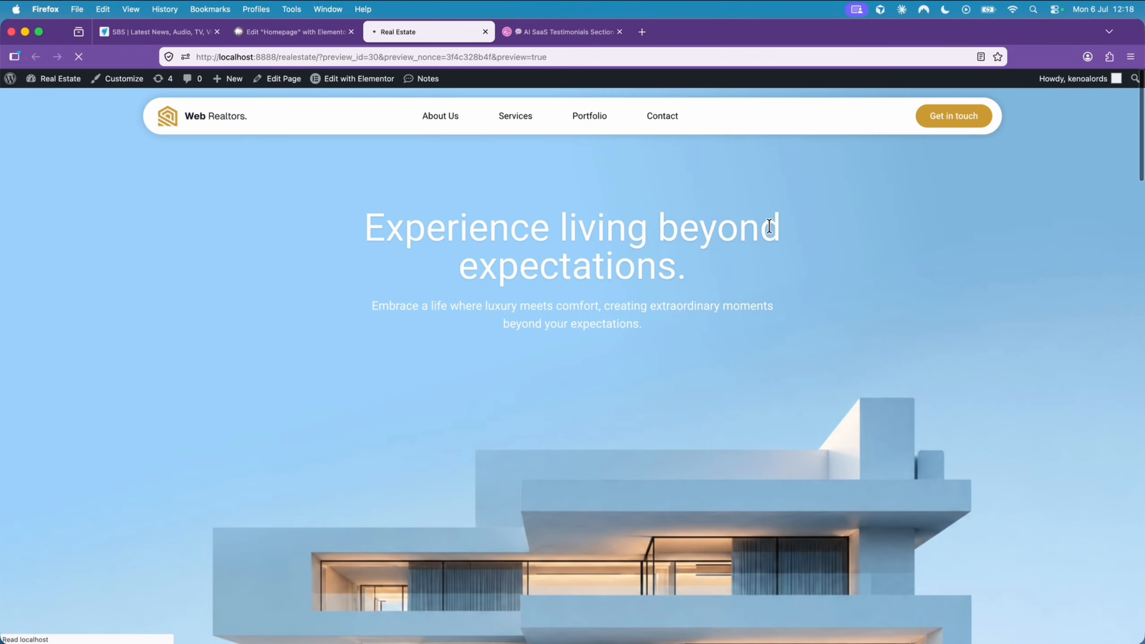
pyautogui.scroll(-20, 770, 226)
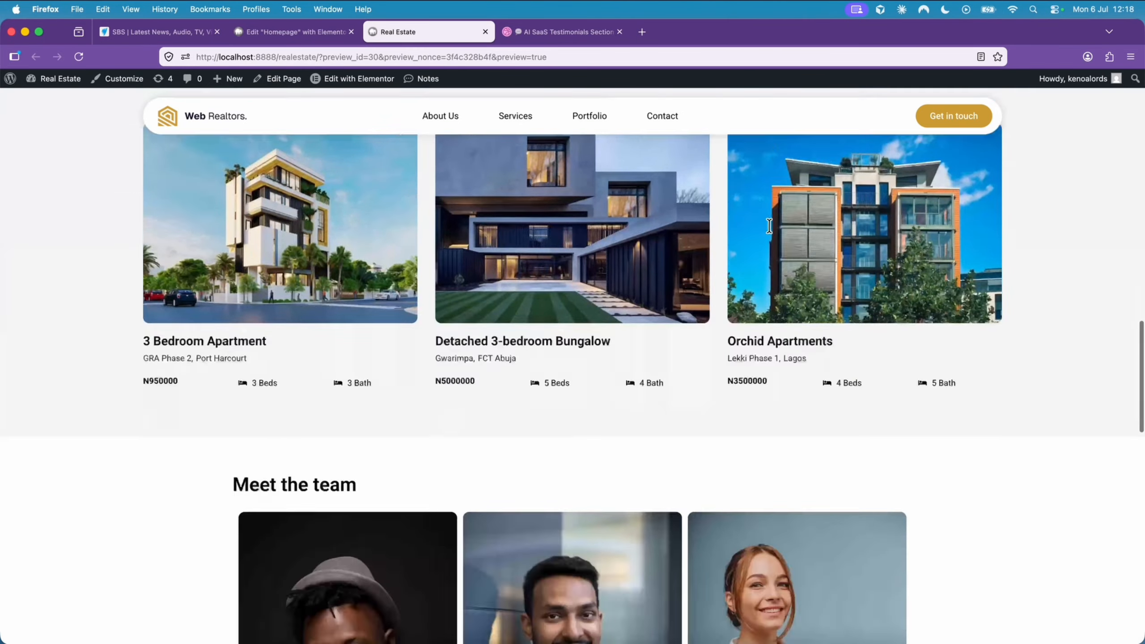
pyautogui.scroll(2, 770, 227)
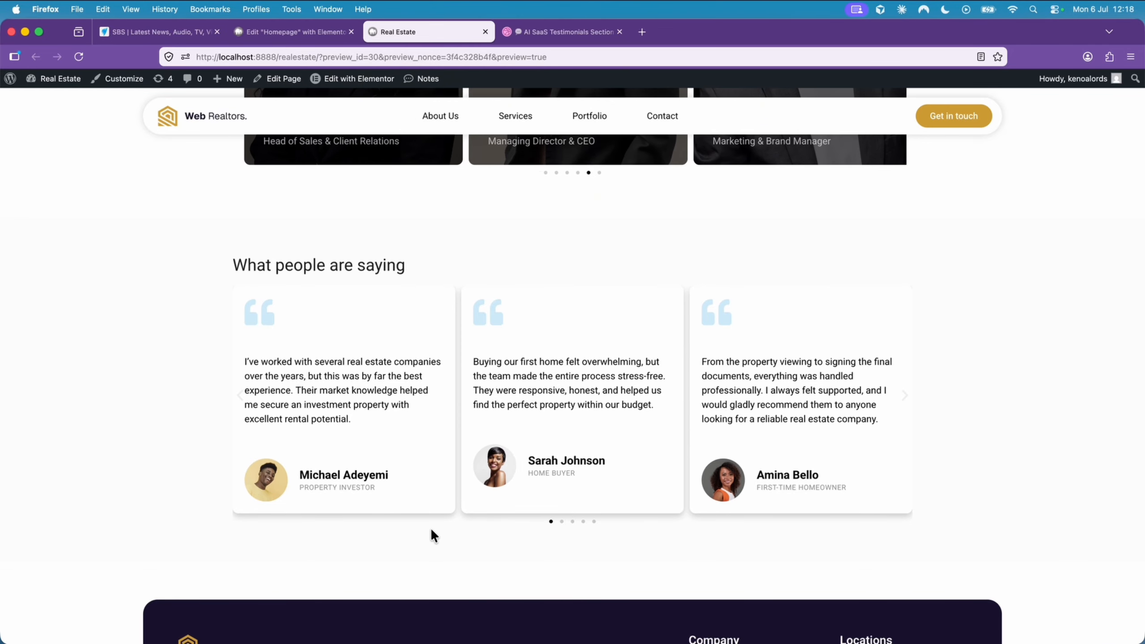
pyautogui.click(304, 32)
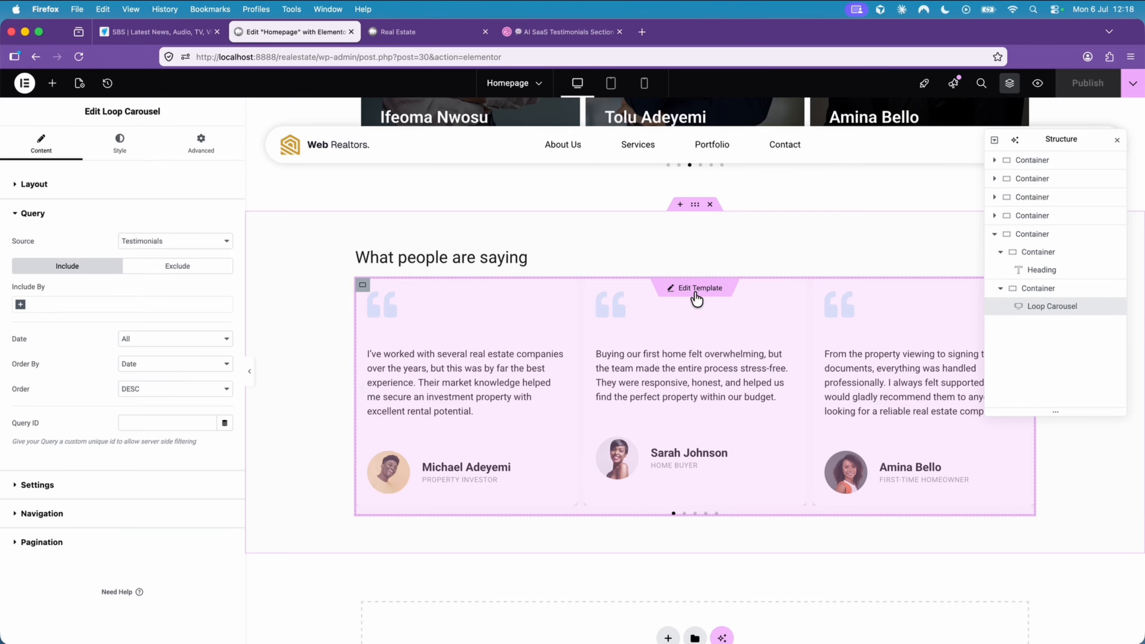
pyautogui.click(401, 32)
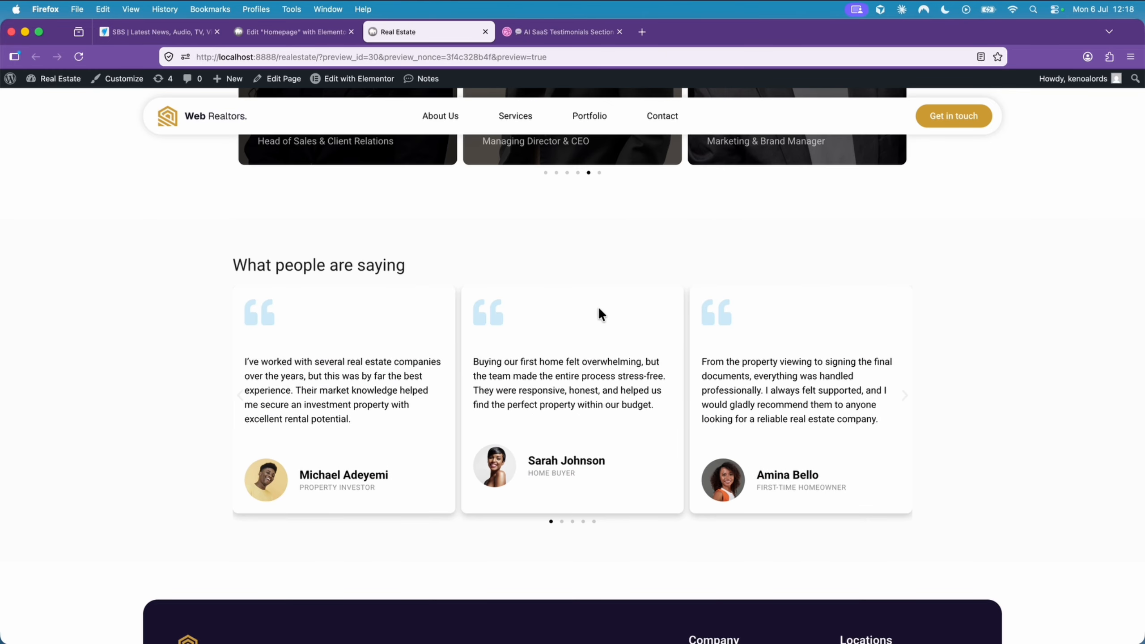
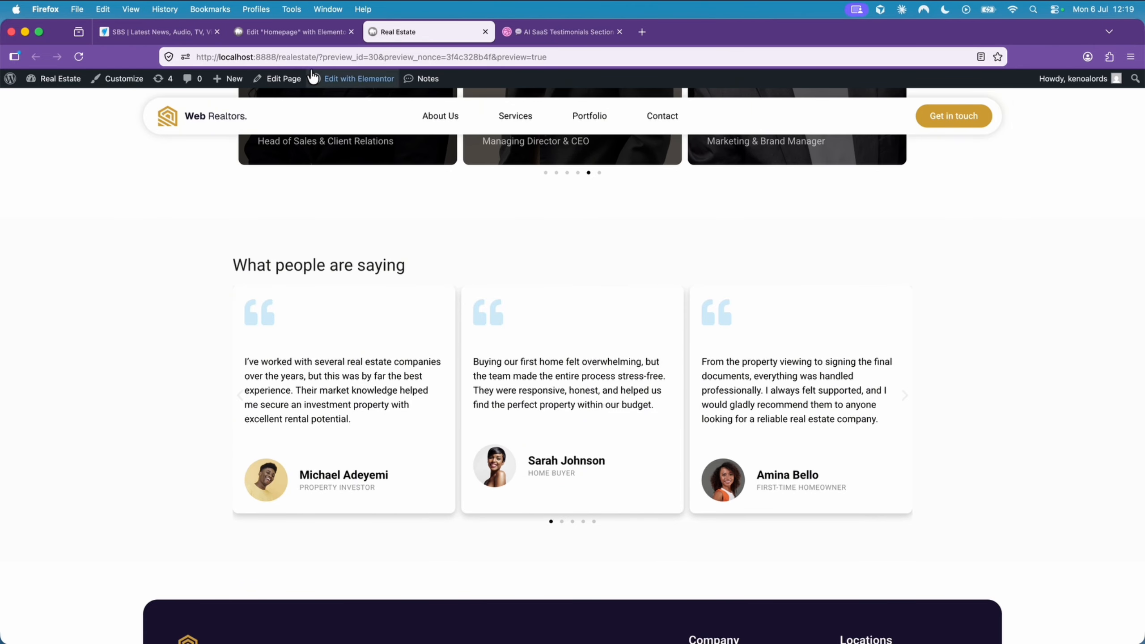
# - Return to the homepage editor and exit Elementor to the WordPress list of pages
pyautogui.click(305, 39)
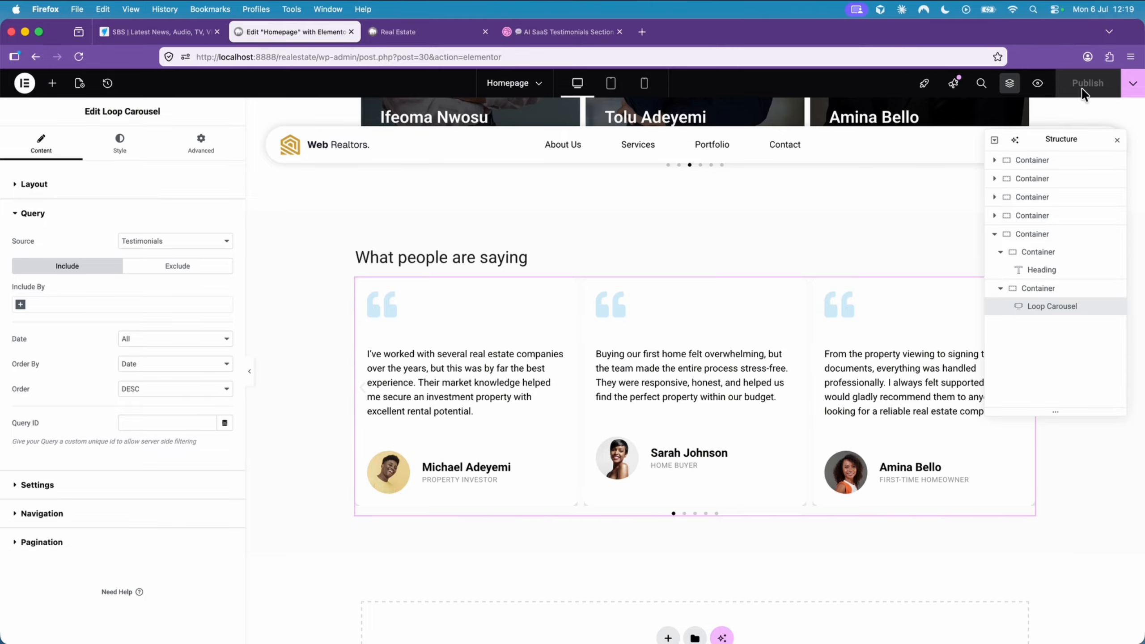
pyautogui.click(24, 83)
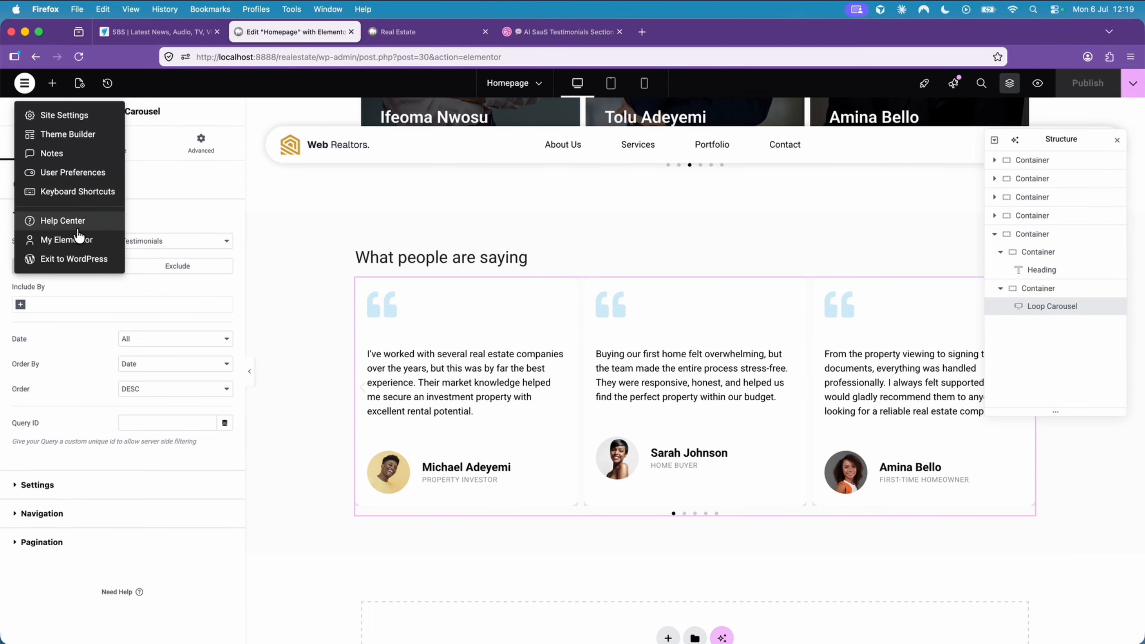
pyautogui.click(90, 260)
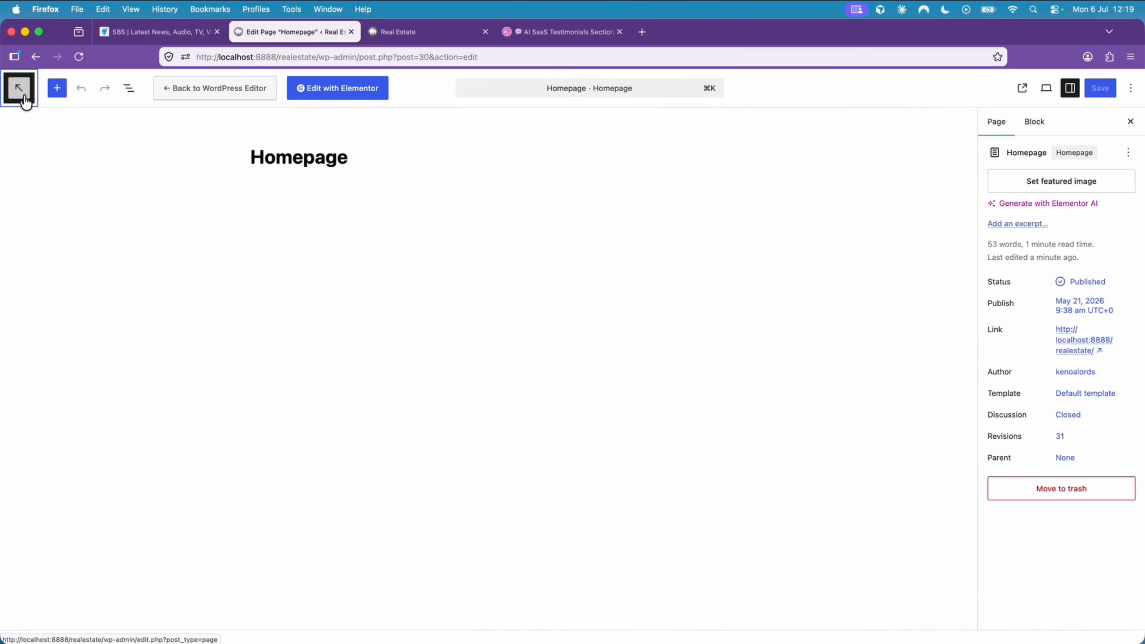
pyautogui.click(22, 96)
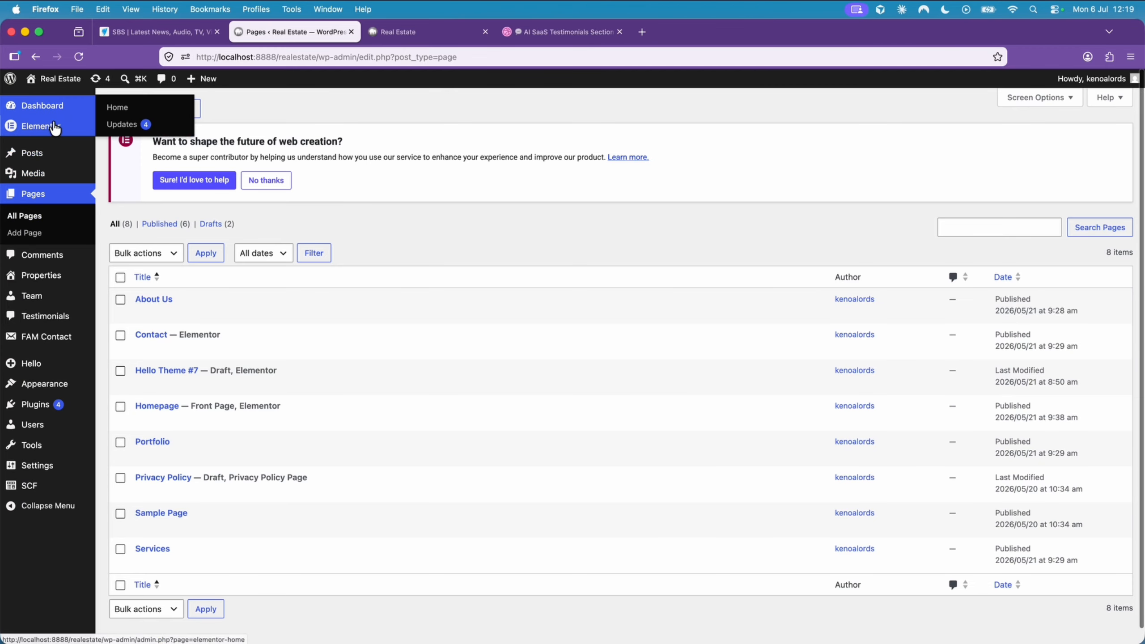
# - Find the Testimonial Loop Template among all Elementor templates and open it for editing with Elementor
pyautogui.moveTo(55, 128)
pyautogui.moveTo(145, 144)
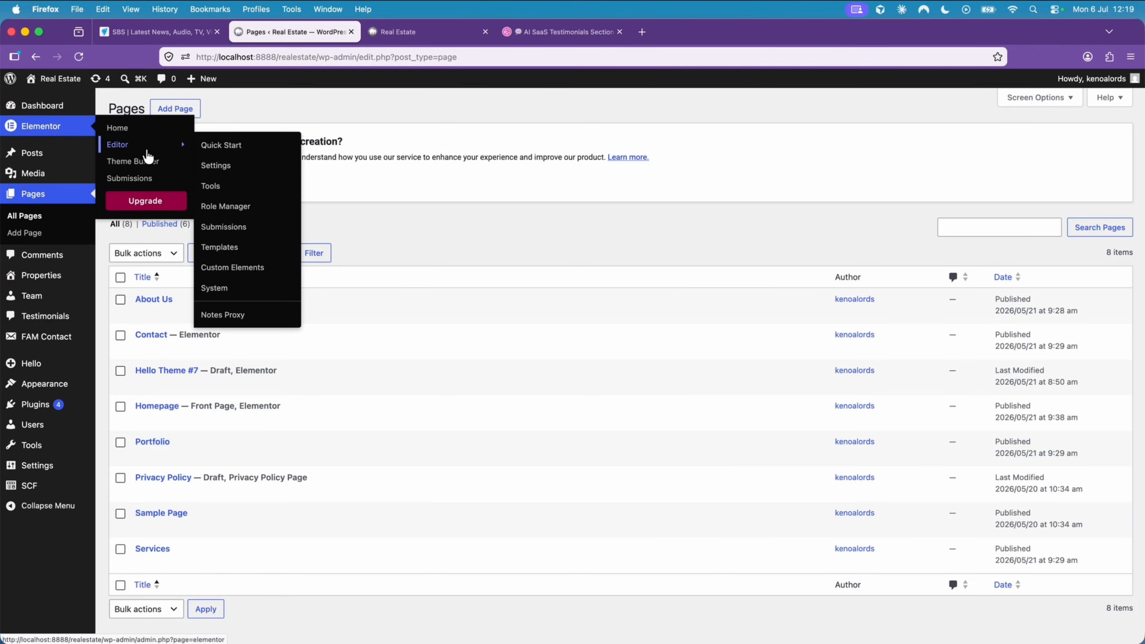
pyautogui.click(255, 248)
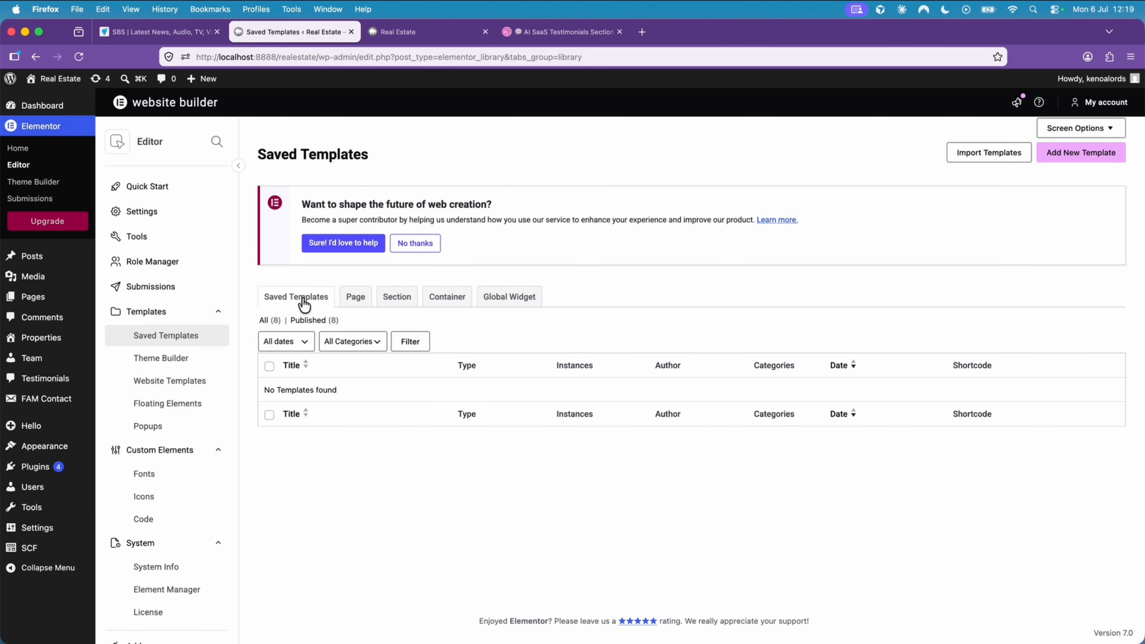
pyautogui.click(269, 320)
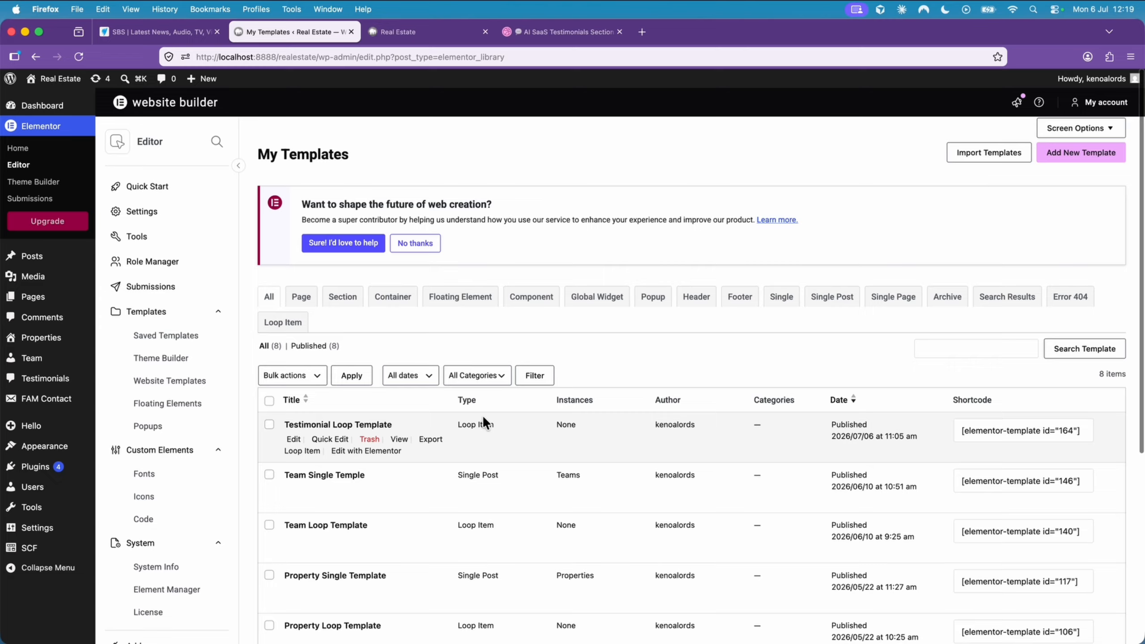
pyautogui.scroll(-4, 483, 422)
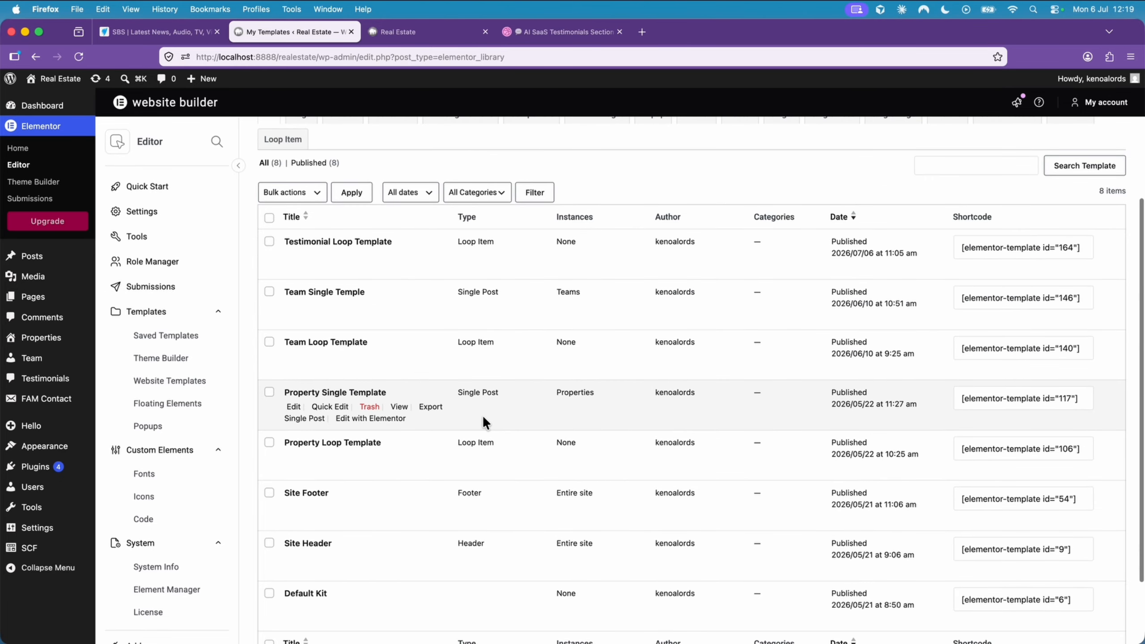
pyautogui.scroll(-1, 483, 422)
pyautogui.scroll(1, 483, 422)
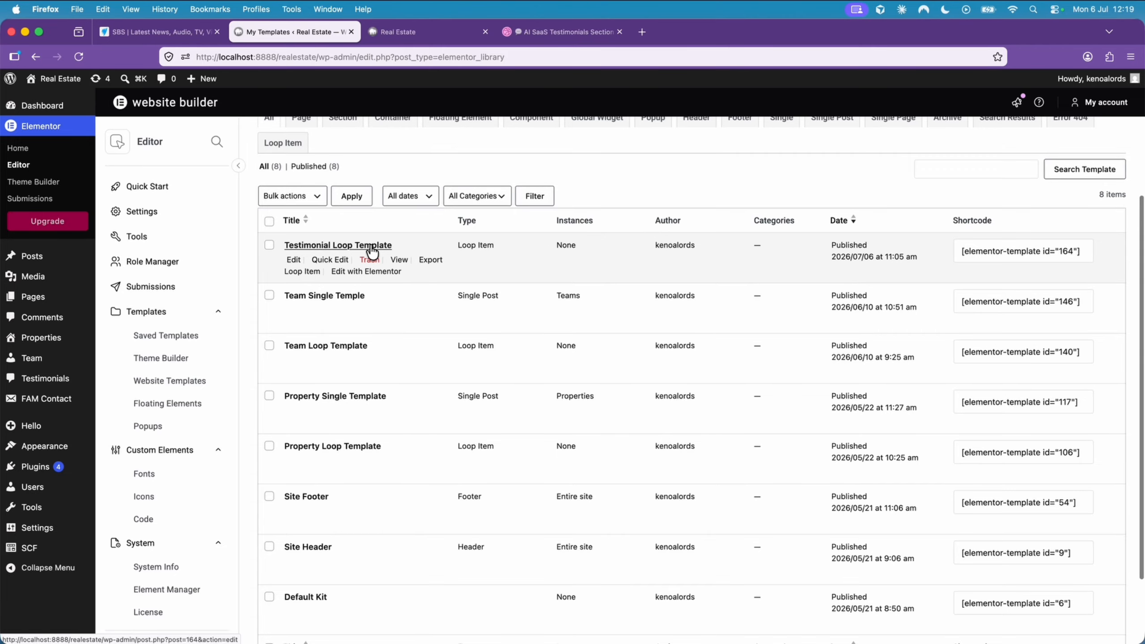
pyautogui.click(370, 272)
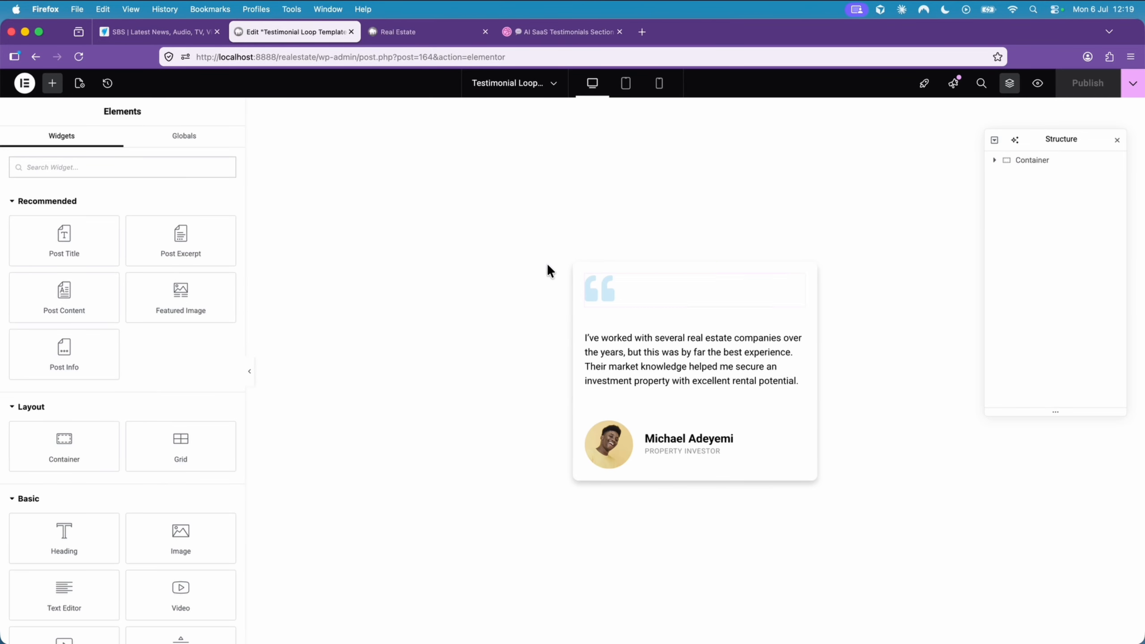
# - Unlink the padding values of the testimonial card's outermost container and switch their unit to em
pyautogui.click(698, 257)
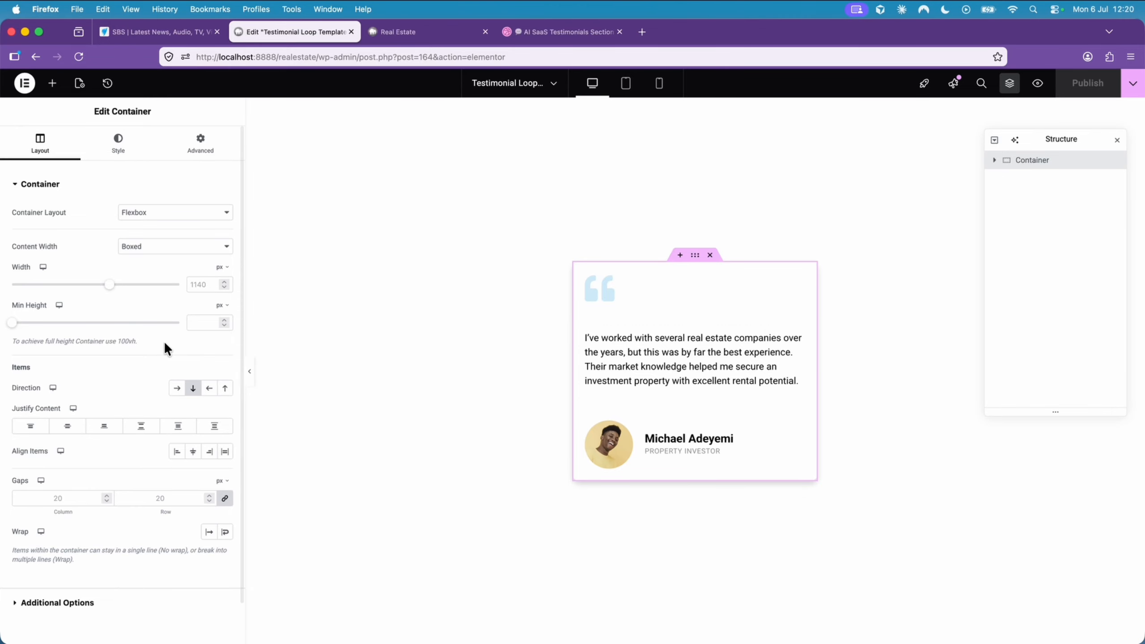
pyautogui.click(202, 144)
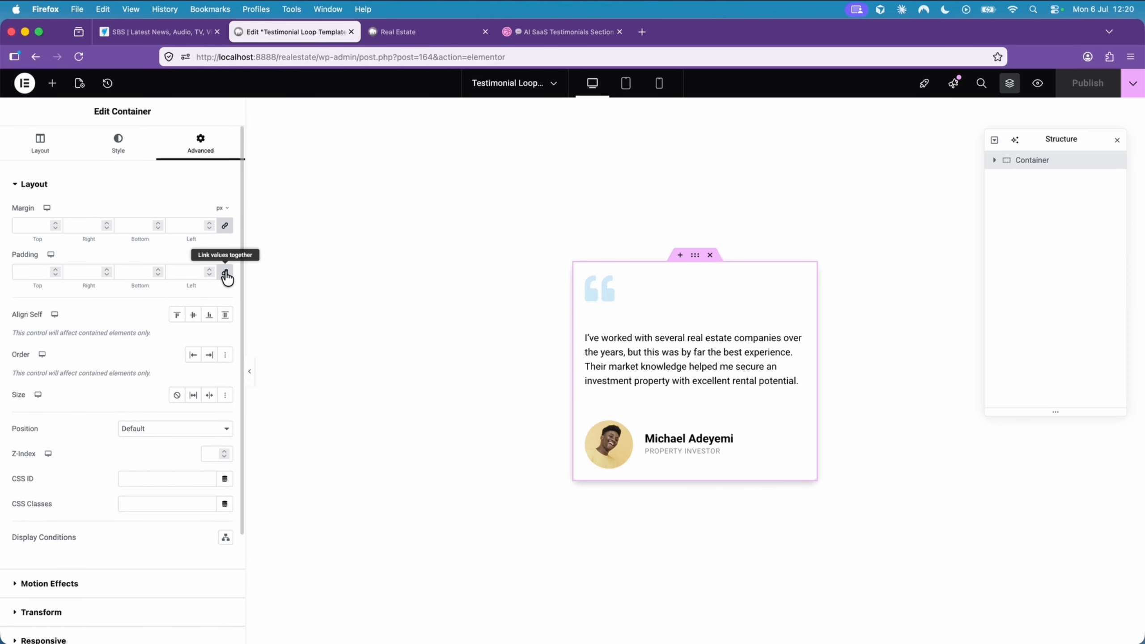
pyautogui.click(226, 273)
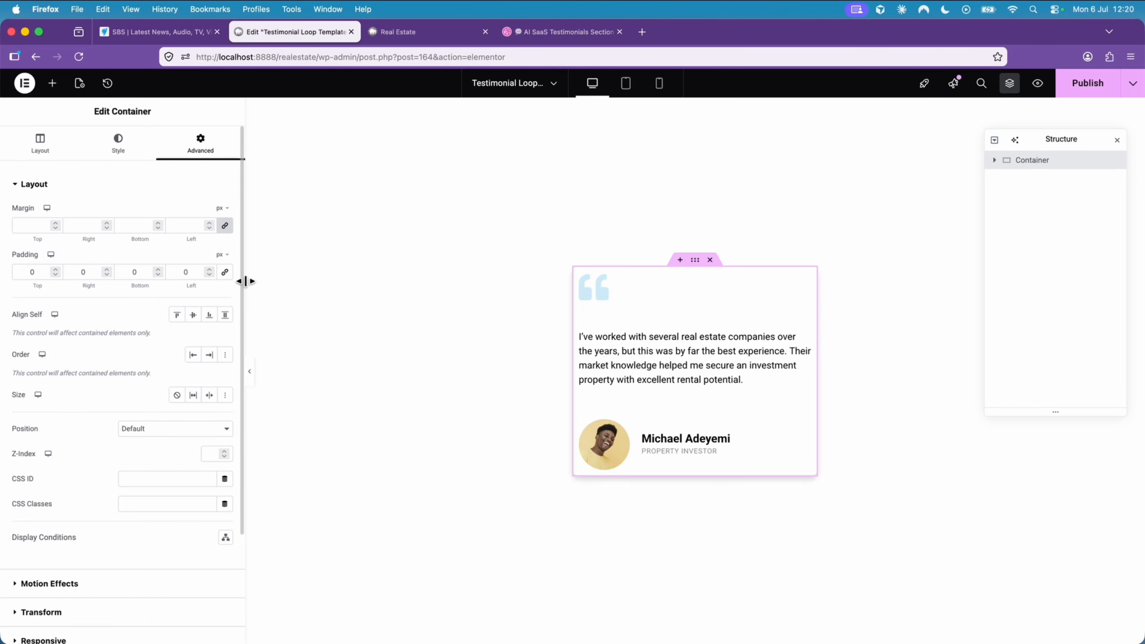
pyautogui.moveTo(222, 255)
pyautogui.click(219, 290)
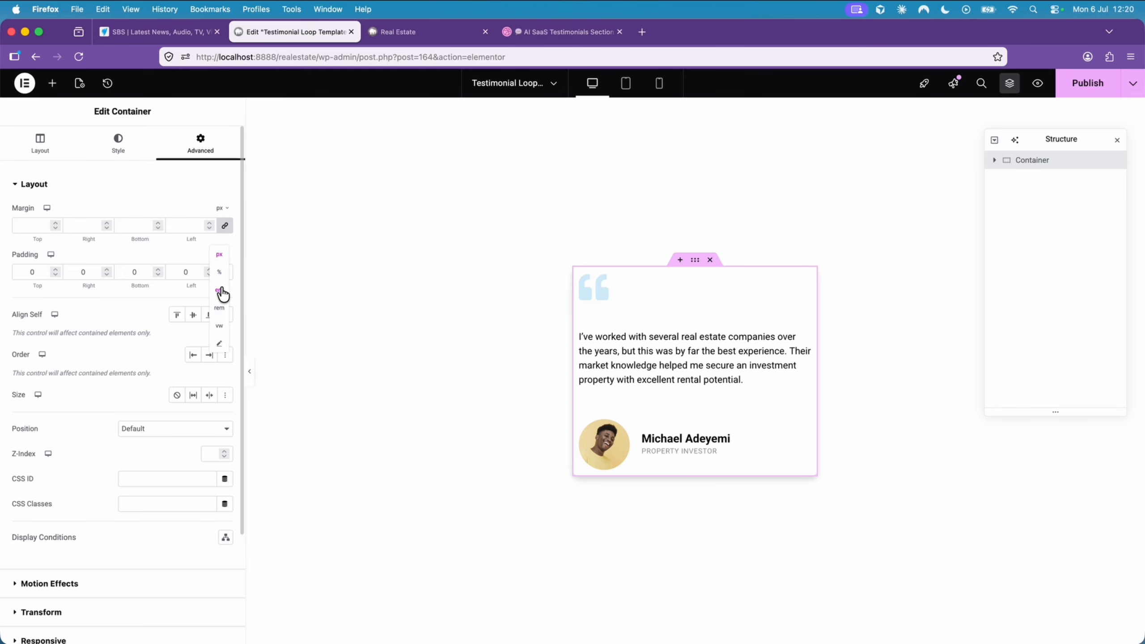
# - Set the outer container's padding to 1 em for top, right and left, and 3 em for bottom
pyautogui.click(55, 269)
pyautogui.click(55, 269)
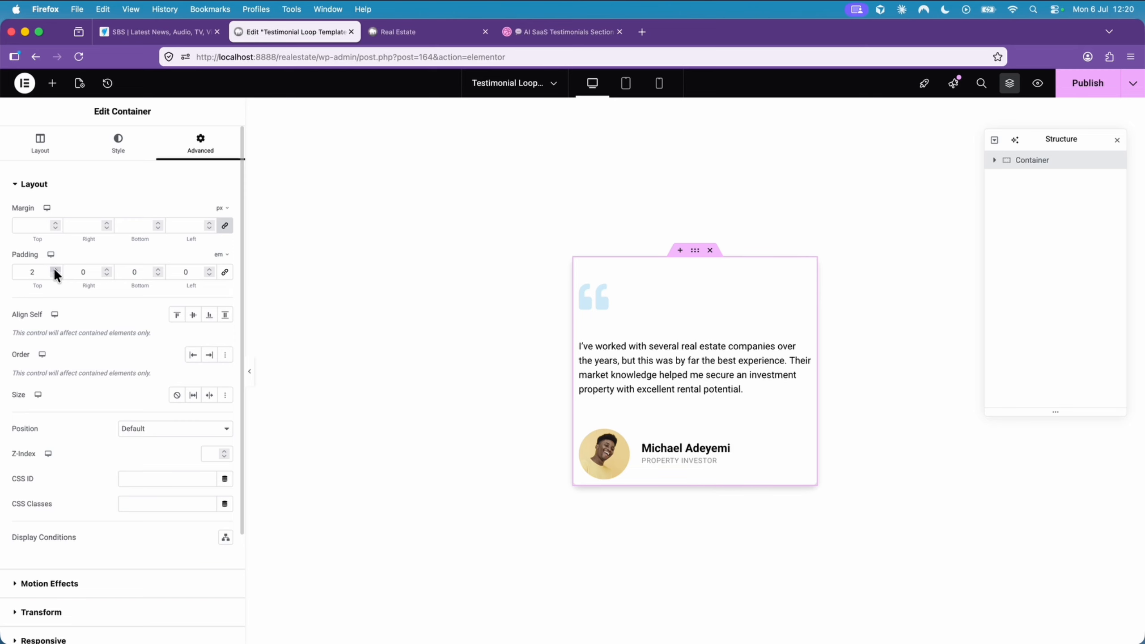
pyautogui.click(55, 274)
pyautogui.click(107, 269)
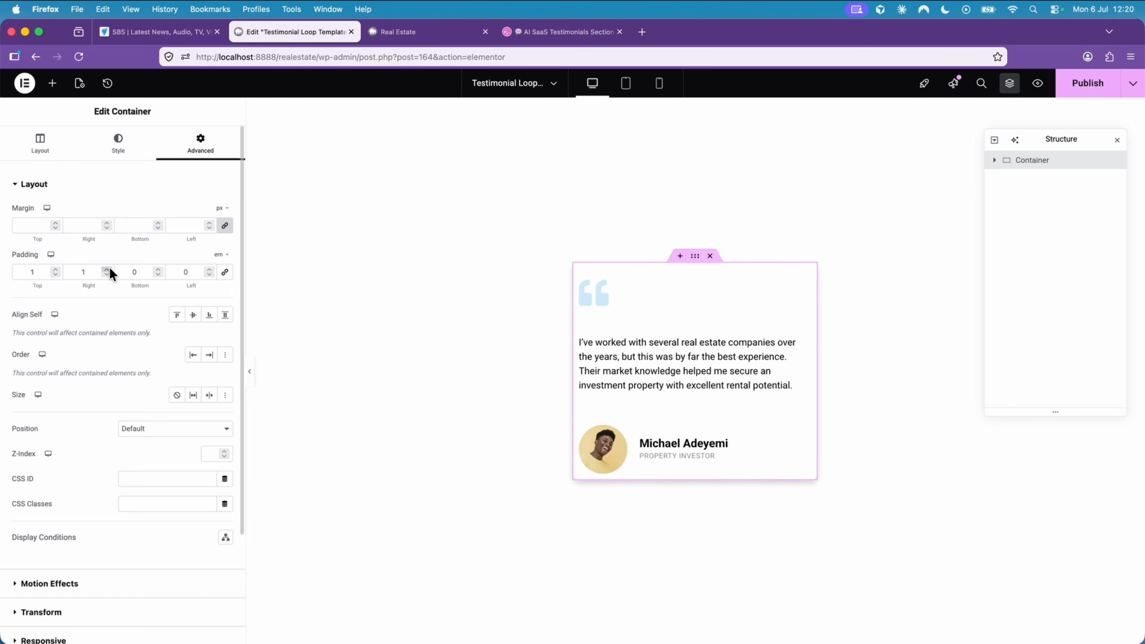
pyautogui.click(158, 269)
pyautogui.click(158, 269)
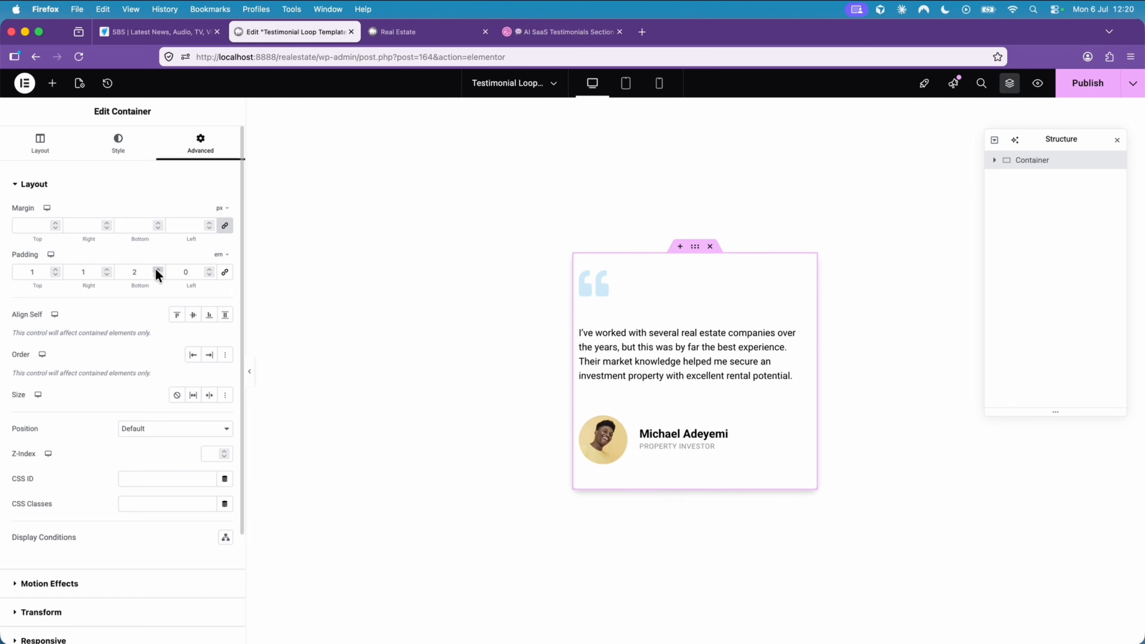
pyautogui.click(158, 269)
pyautogui.click(158, 269)
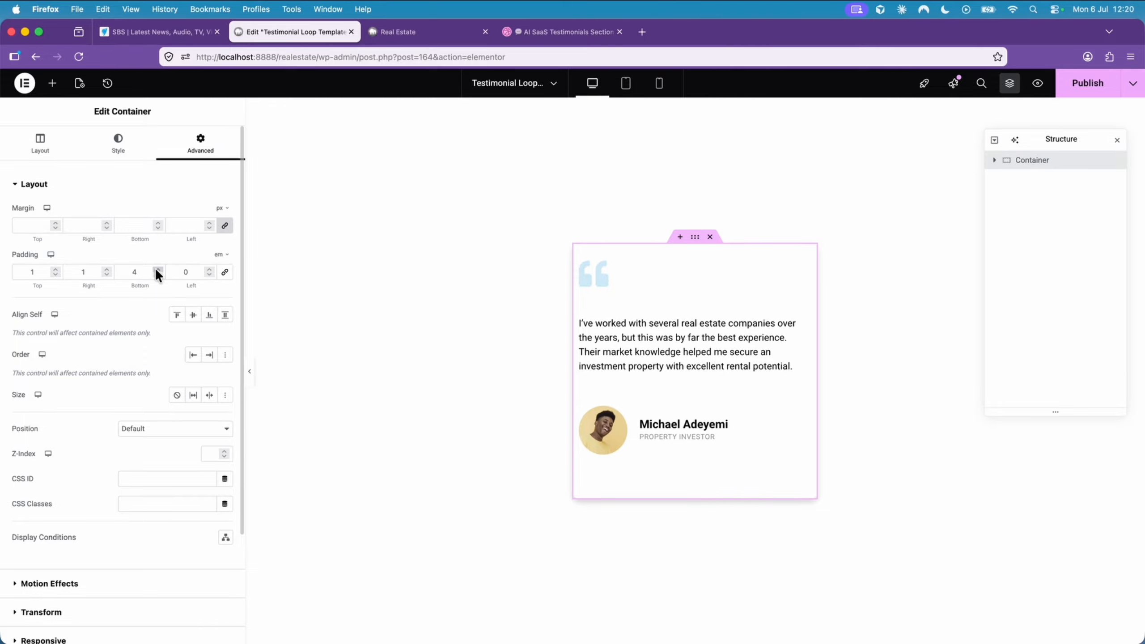
pyautogui.click(158, 275)
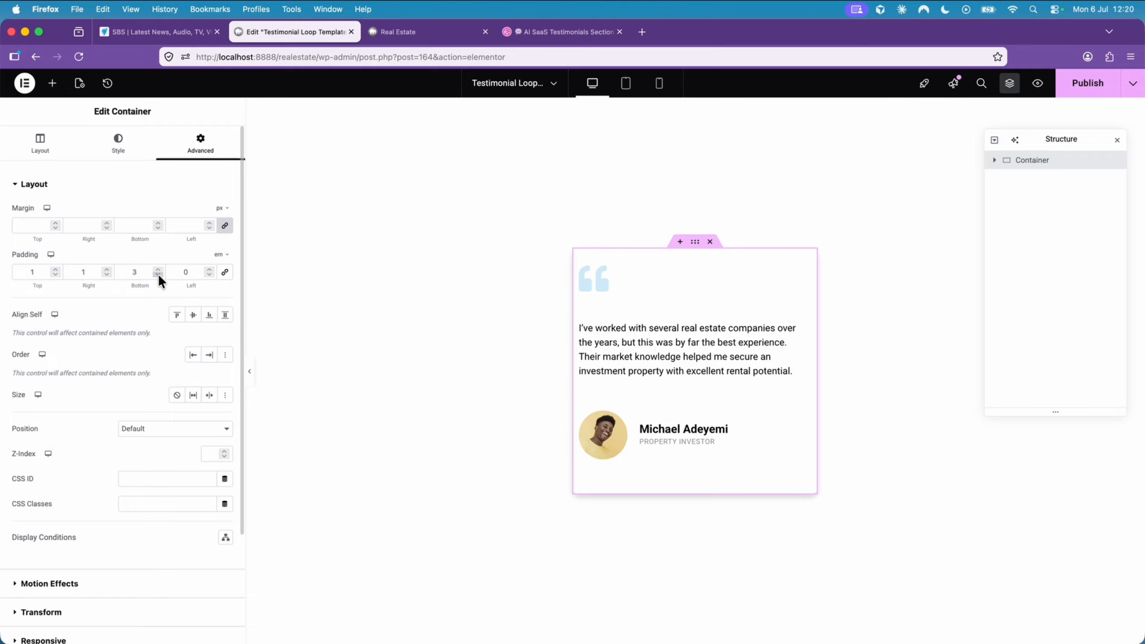
pyautogui.click(210, 269)
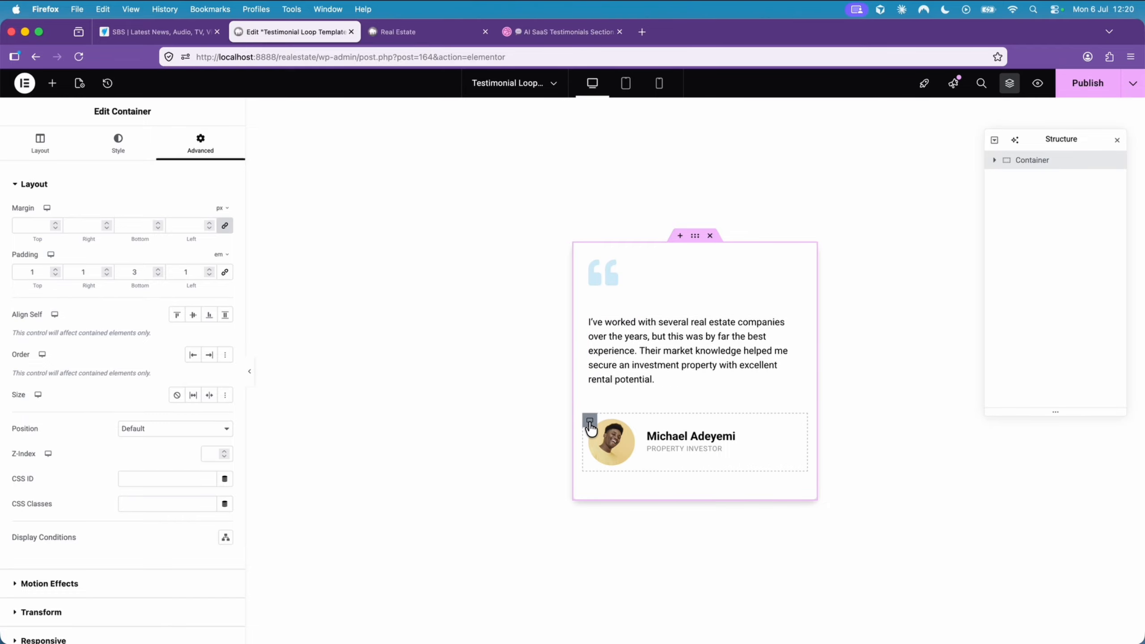
# - Give the container holding the photo and name an Absolute position with its vertical orientation set to bottom
pyautogui.click(590, 423)
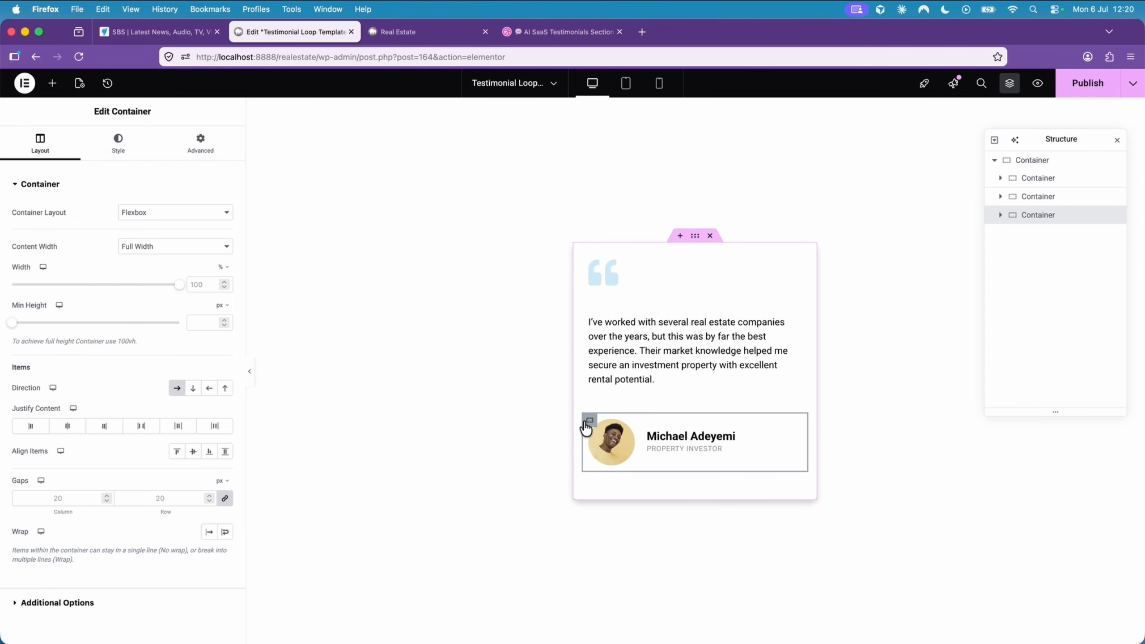
pyautogui.click(193, 152)
pyautogui.scroll(-3, 186, 324)
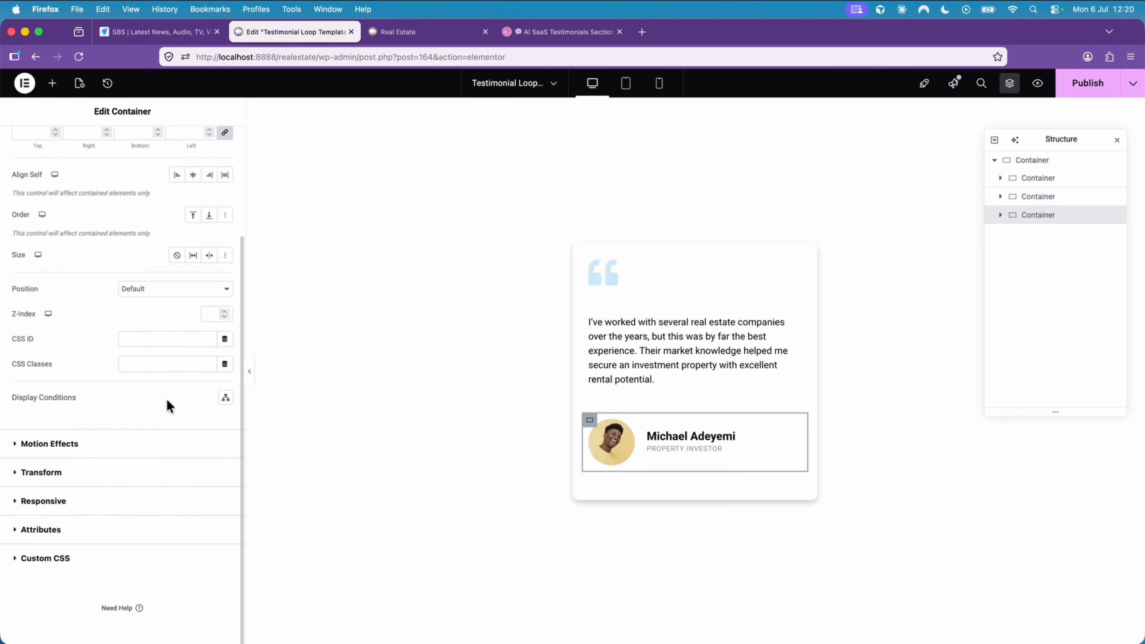
pyautogui.click(154, 291)
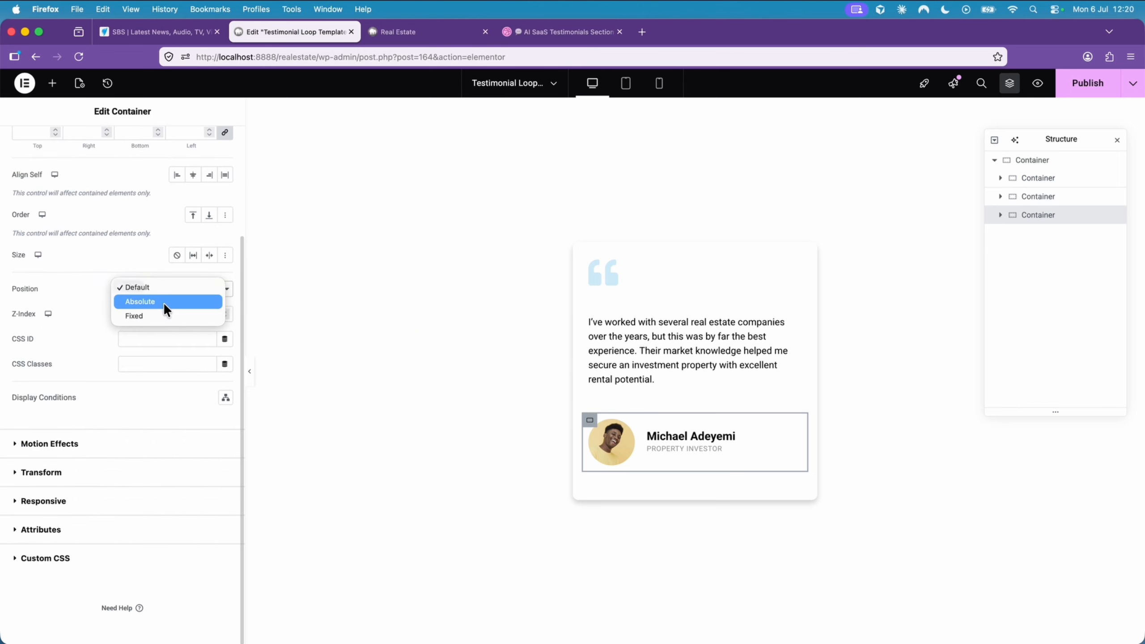
pyautogui.click(163, 302)
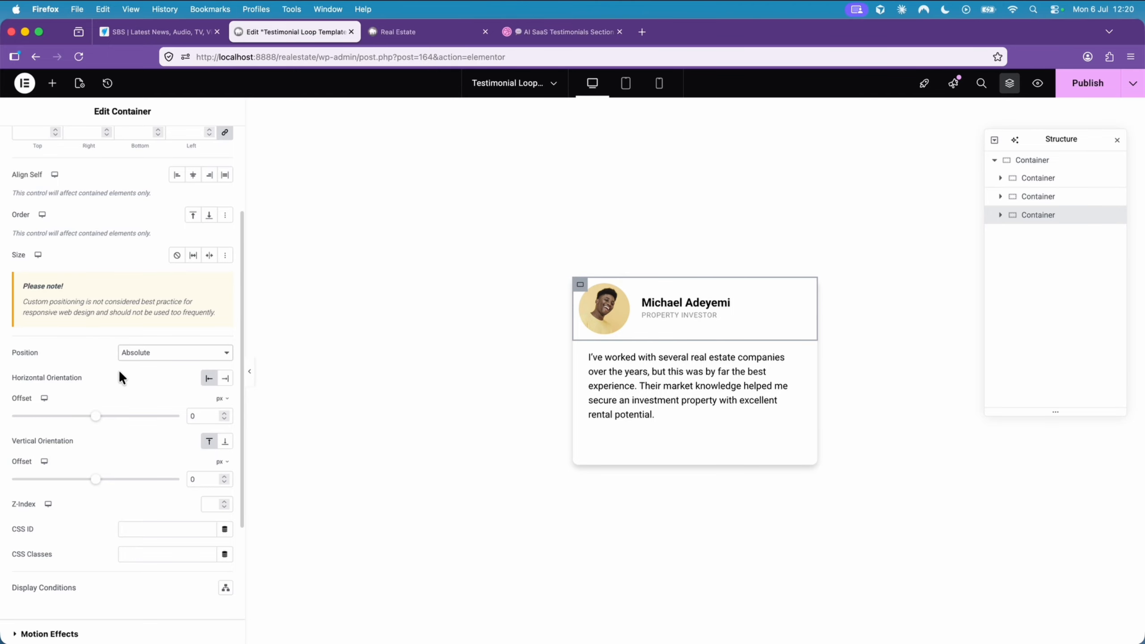
pyautogui.scroll(-3, 143, 360)
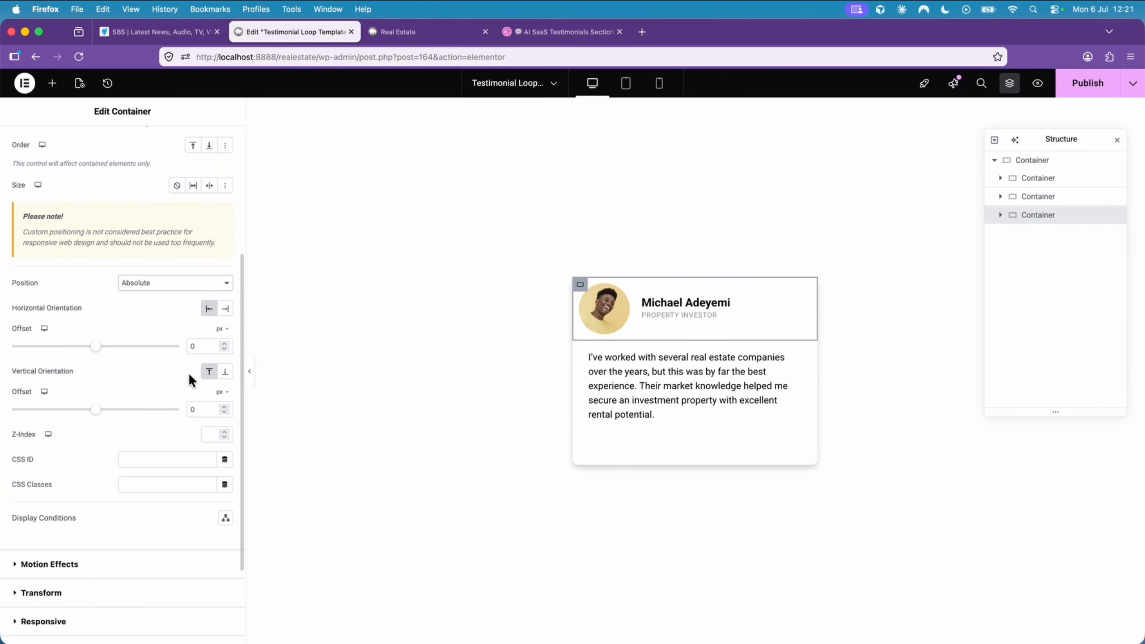
pyautogui.click(225, 374)
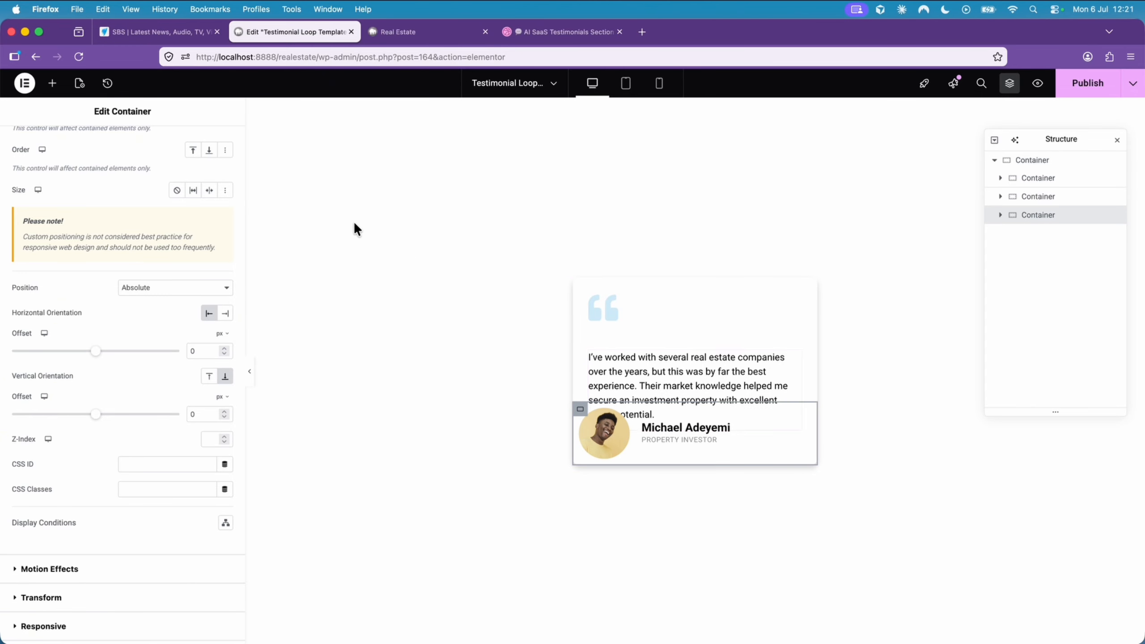
# - Set the bottom padding of the card's outermost container to 6 em
pyautogui.scroll(5, 199, 258)
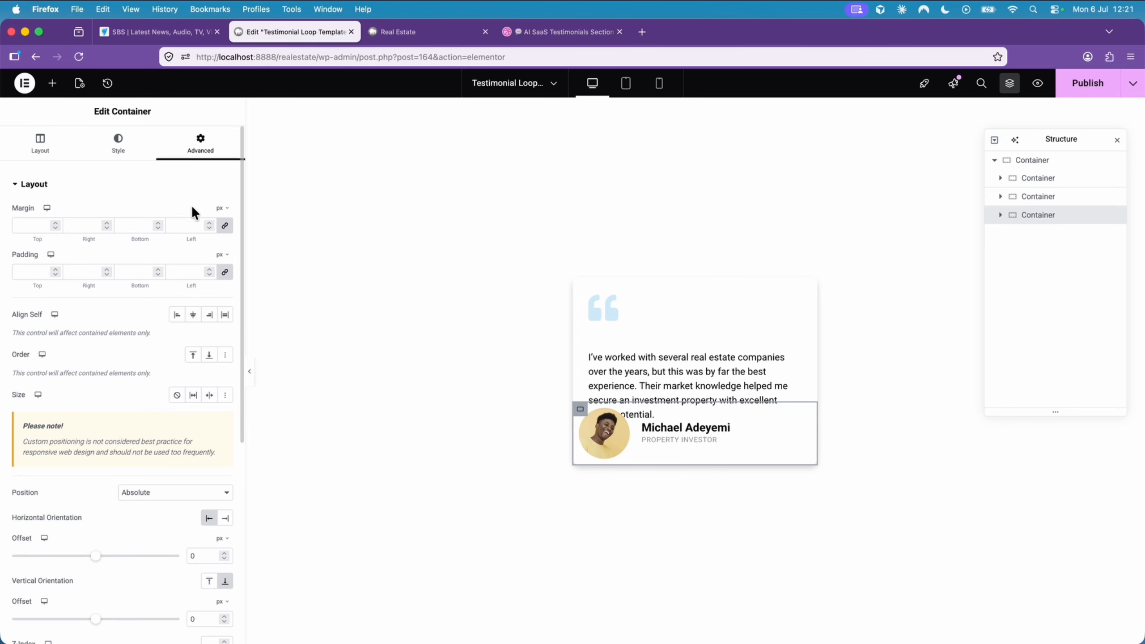
pyautogui.click(1041, 164)
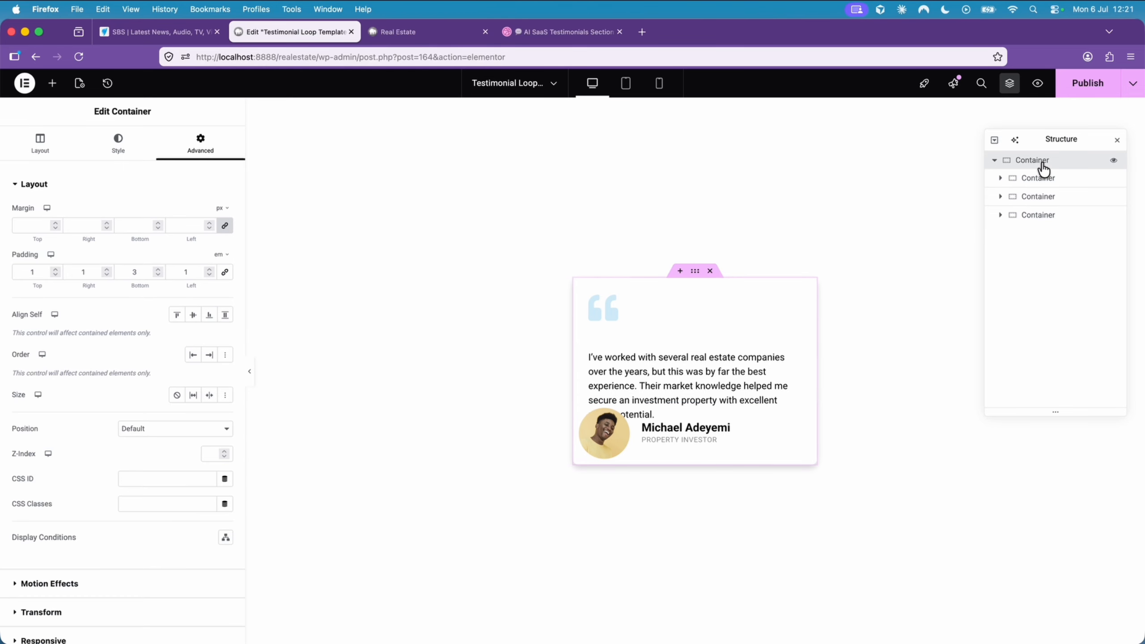
pyautogui.click(157, 268)
pyautogui.click(157, 268)
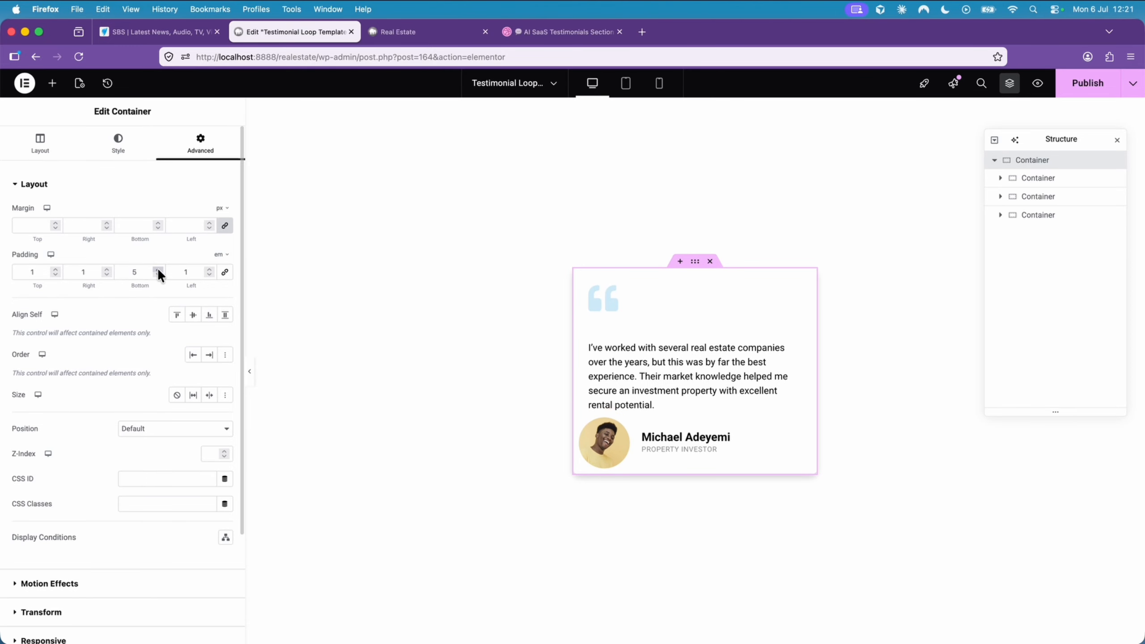
pyautogui.click(158, 268)
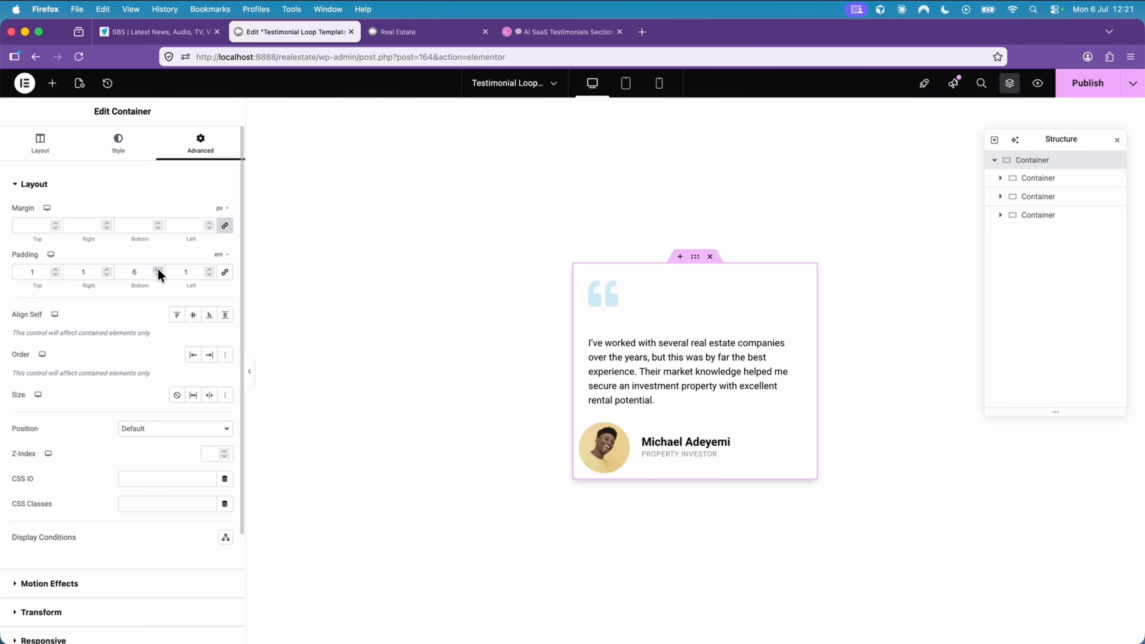
# - Set the width of the container around the profile photo to 20%
pyautogui.click(586, 434)
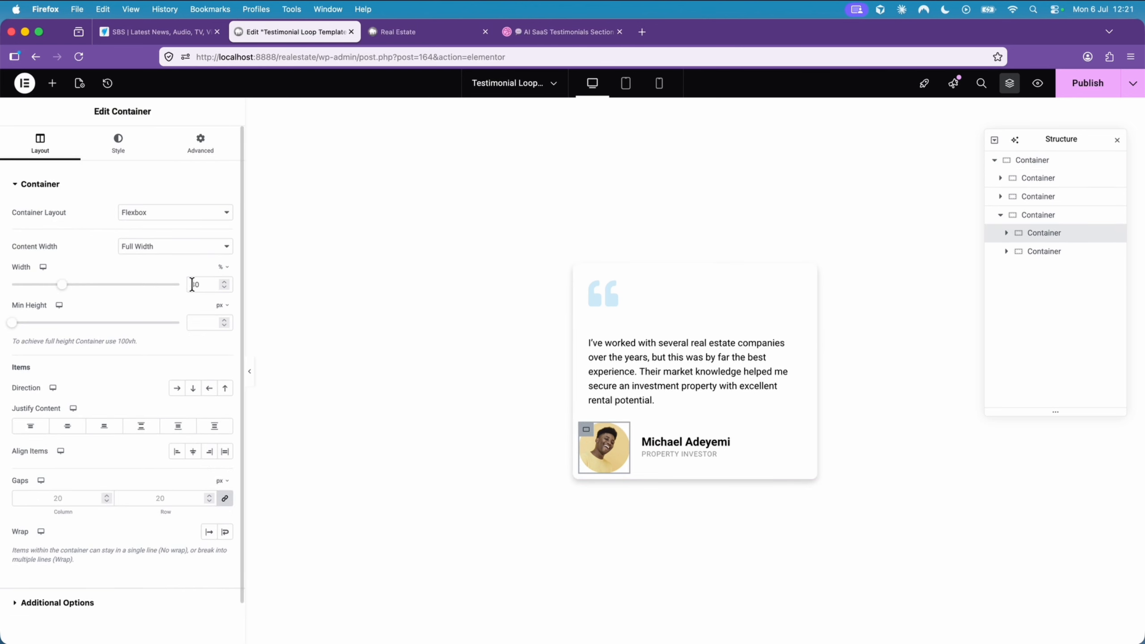
pyautogui.moveTo(222, 287); pyautogui.dragTo(221, 287)
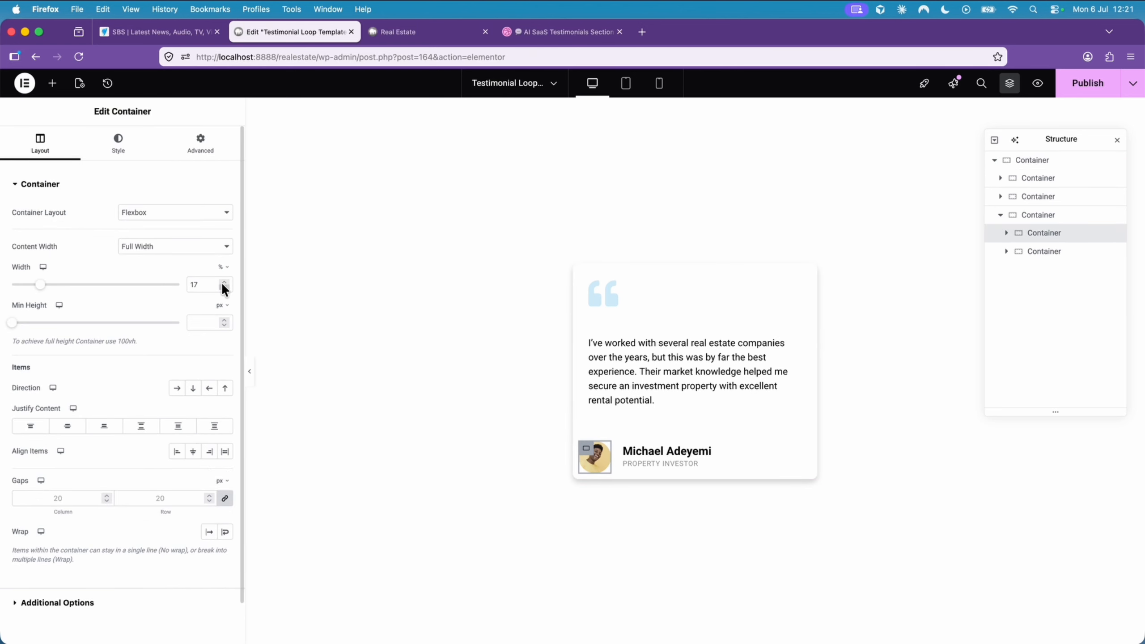
pyautogui.click(225, 282)
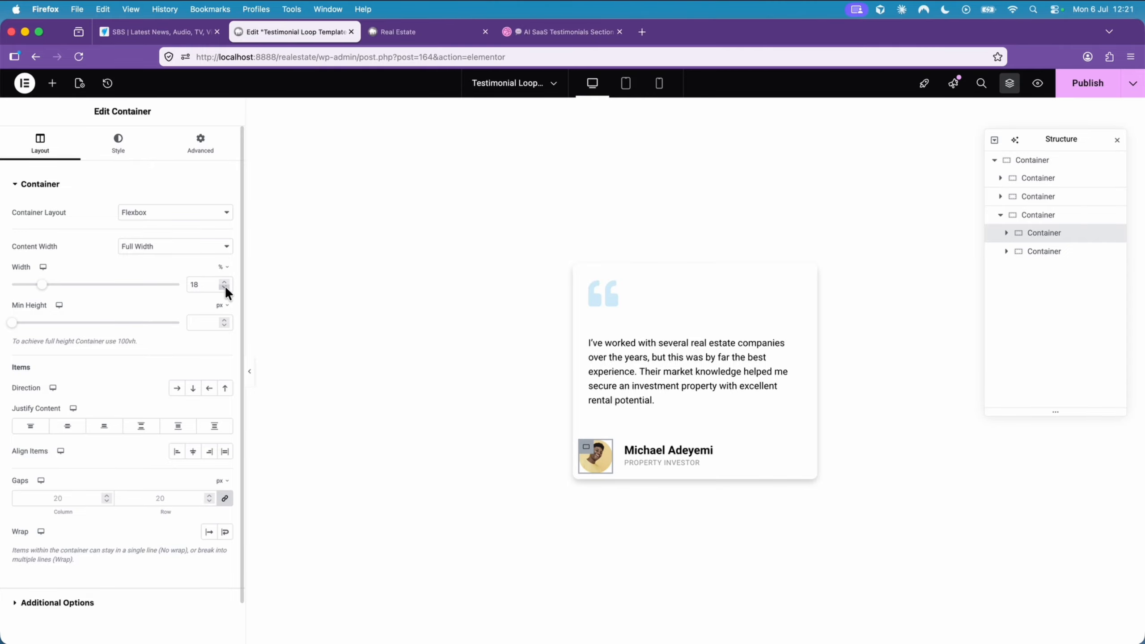
pyautogui.click(226, 280)
pyautogui.click(226, 281)
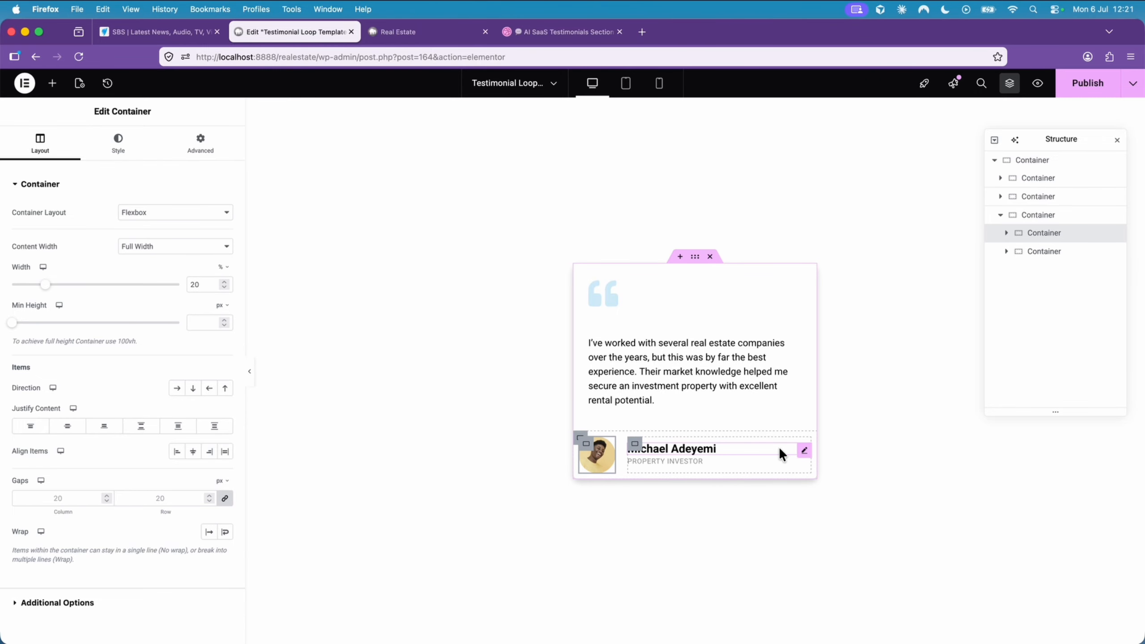
pyautogui.click(802, 451)
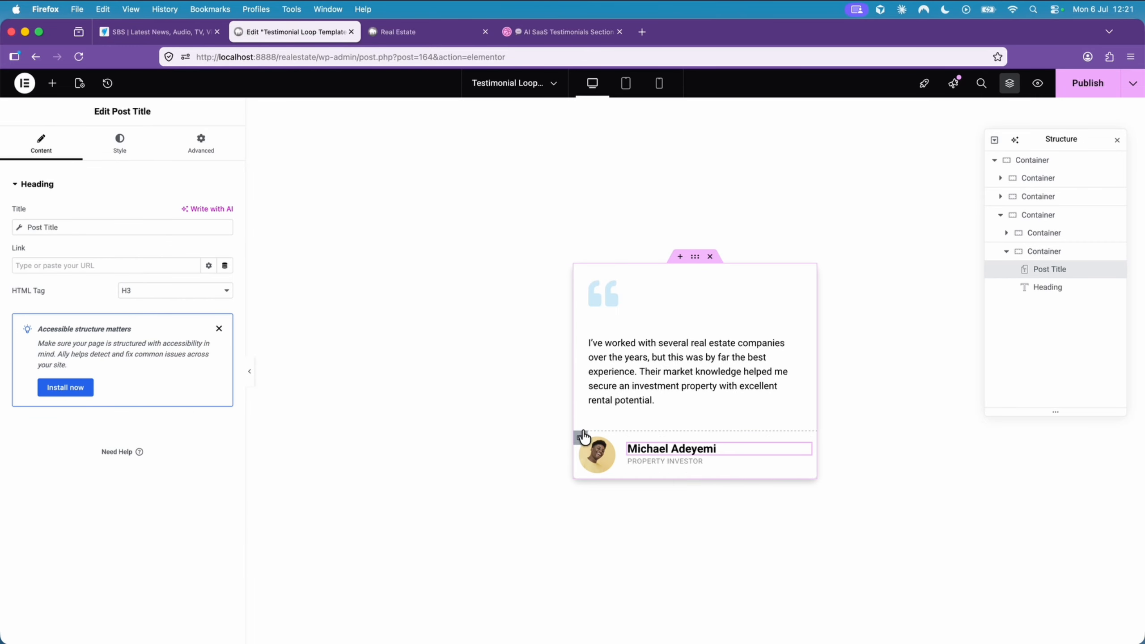
# - Set the font size of the author name's post title to 1 em
pyautogui.click(153, 156)
pyautogui.click(225, 247)
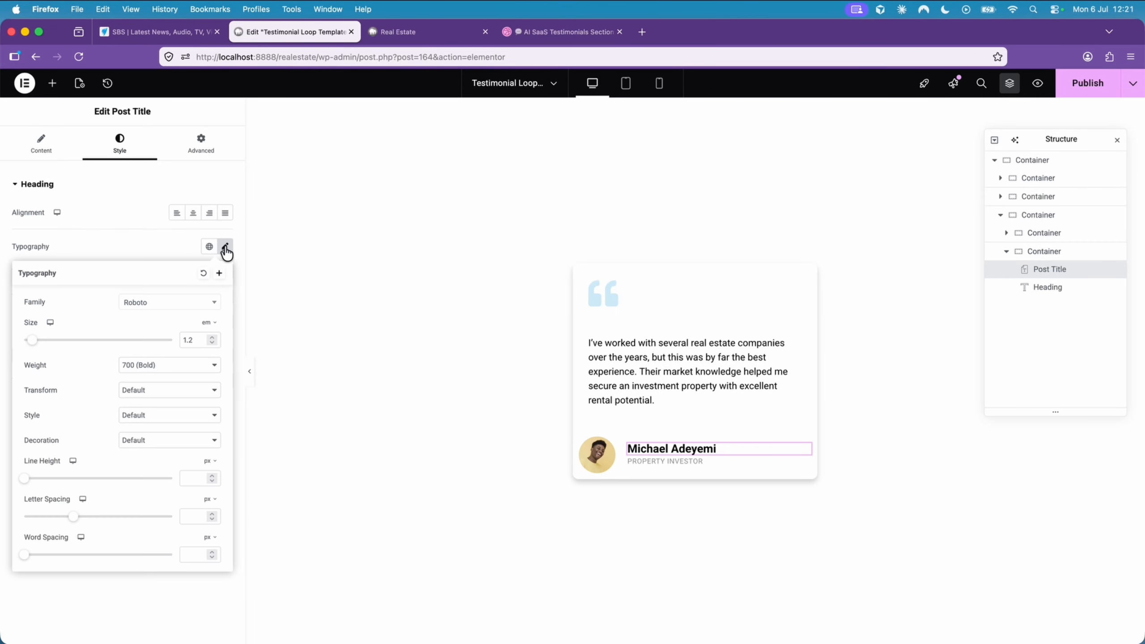
pyautogui.click(212, 343)
pyautogui.click(212, 342)
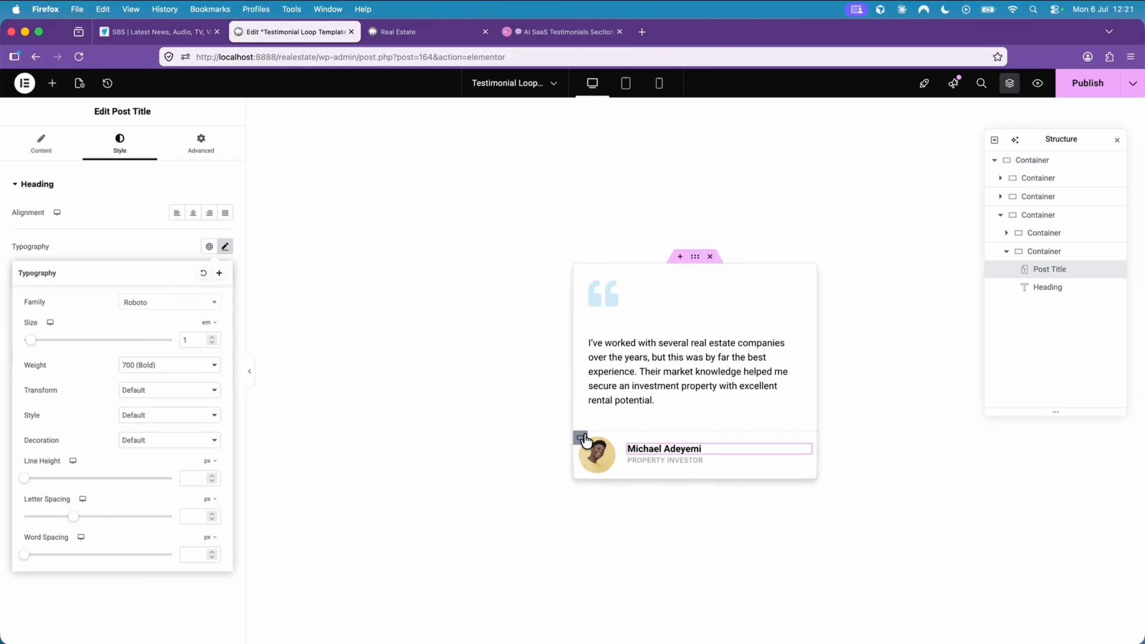
# - Set the padding of the container holding the photo and author details to 20 px on all sides
pyautogui.click(577, 437)
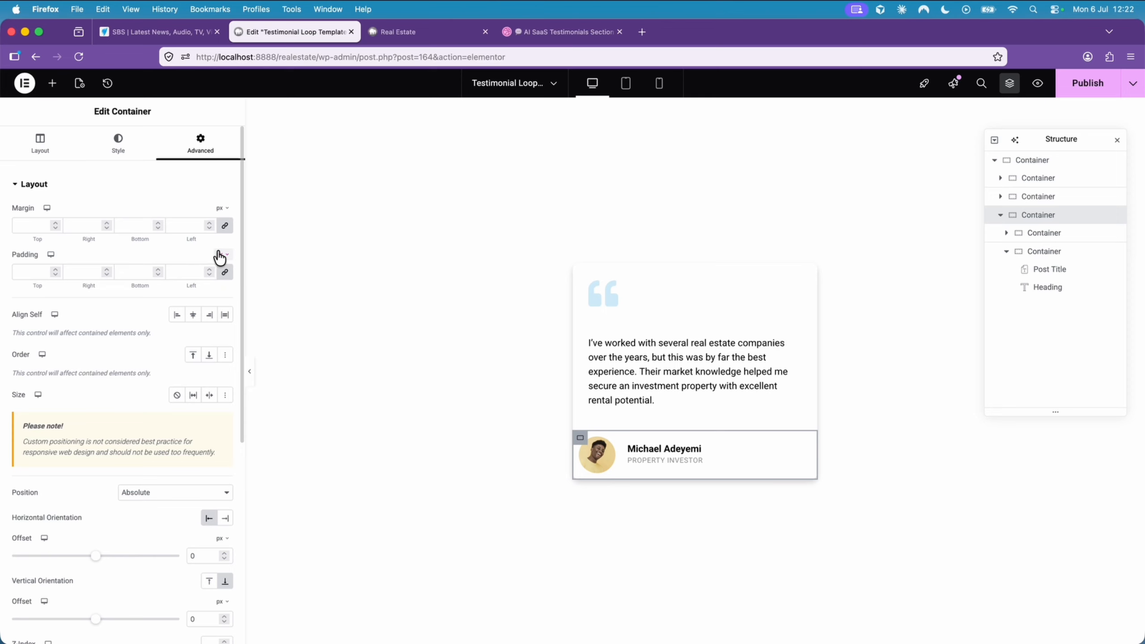
pyautogui.click(205, 277)
pyautogui.write('2')
pyautogui.click(207, 269)
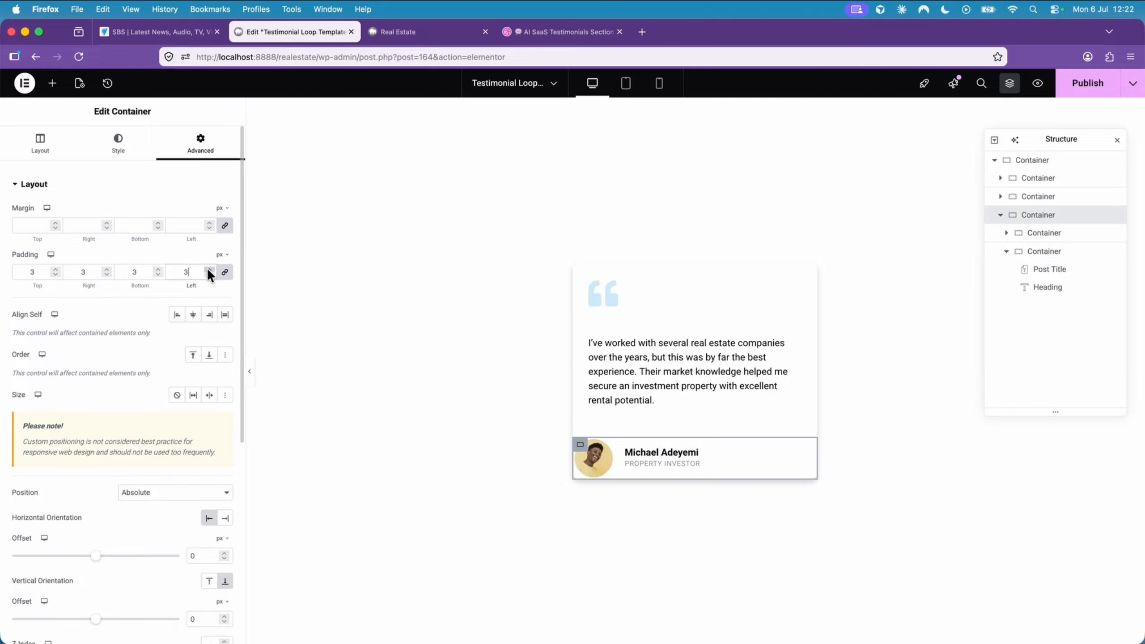
pyautogui.click(208, 269)
pyautogui.click(207, 268)
pyautogui.click(207, 269)
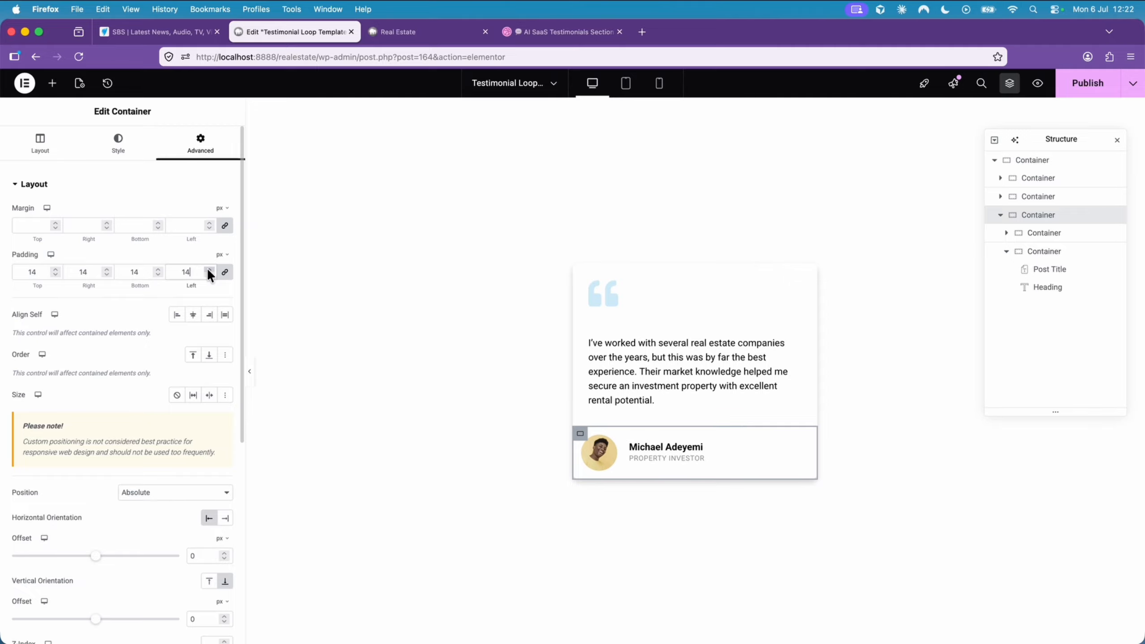
pyautogui.click(208, 269)
pyautogui.click(207, 269)
pyautogui.click(207, 269)
pyautogui.click(207, 269)
pyautogui.click(208, 269)
pyautogui.click(208, 269)
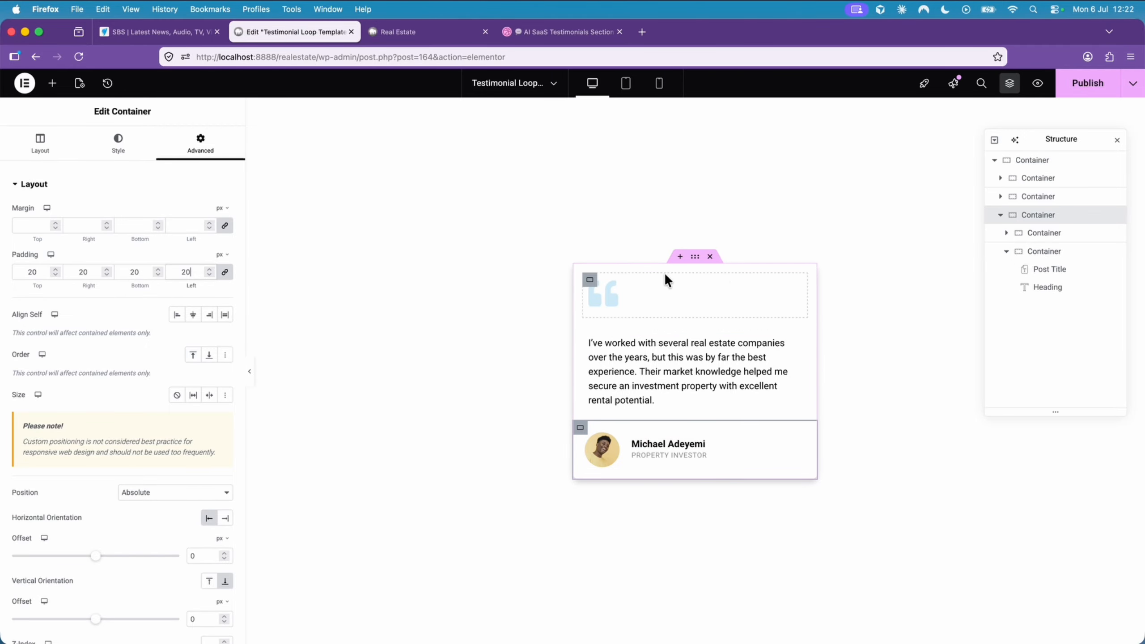
# - Soften the outermost card container's box shadow by setting its black colour's opacity to 0.11
pyautogui.click(699, 262)
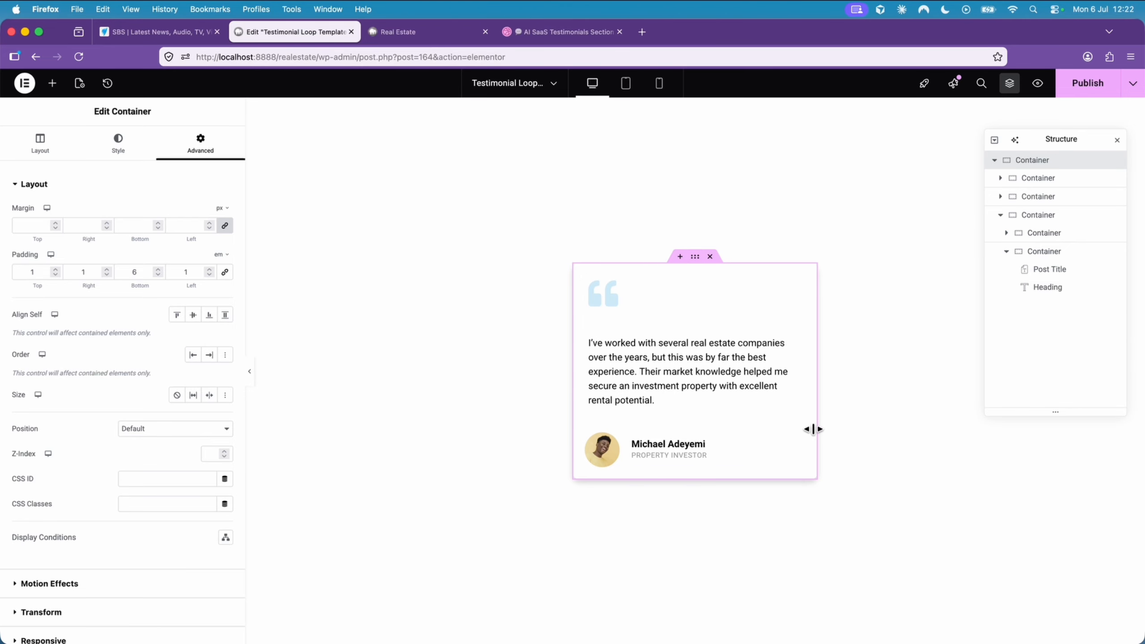
pyautogui.hotkey('ctrl', 'Tab')
pyautogui.scroll(-1, 606, 321)
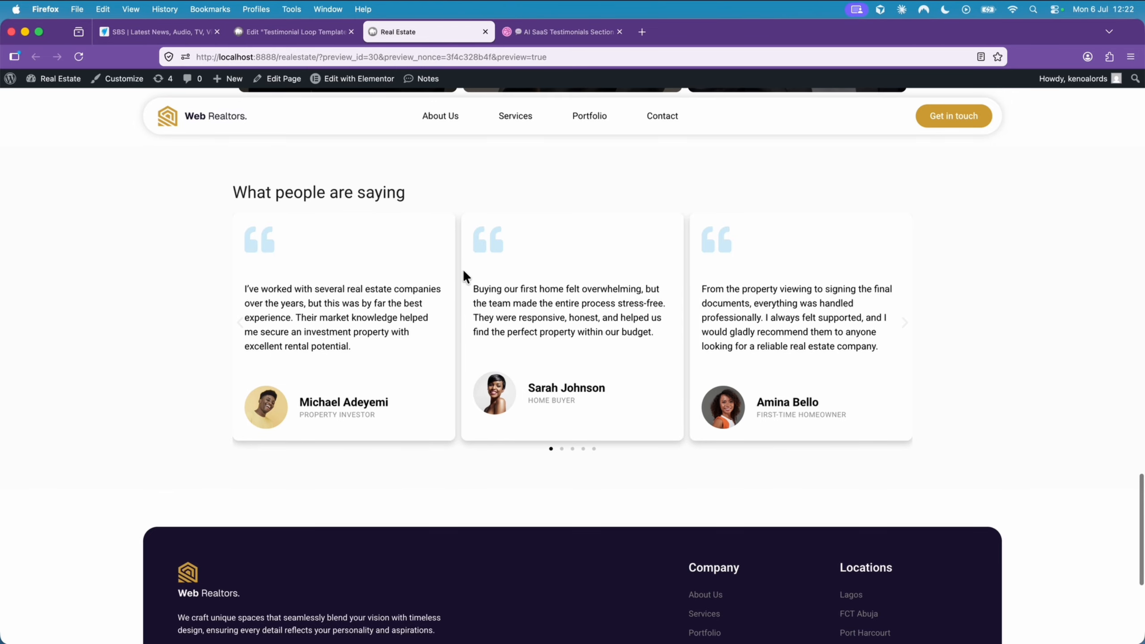
pyautogui.click(328, 31)
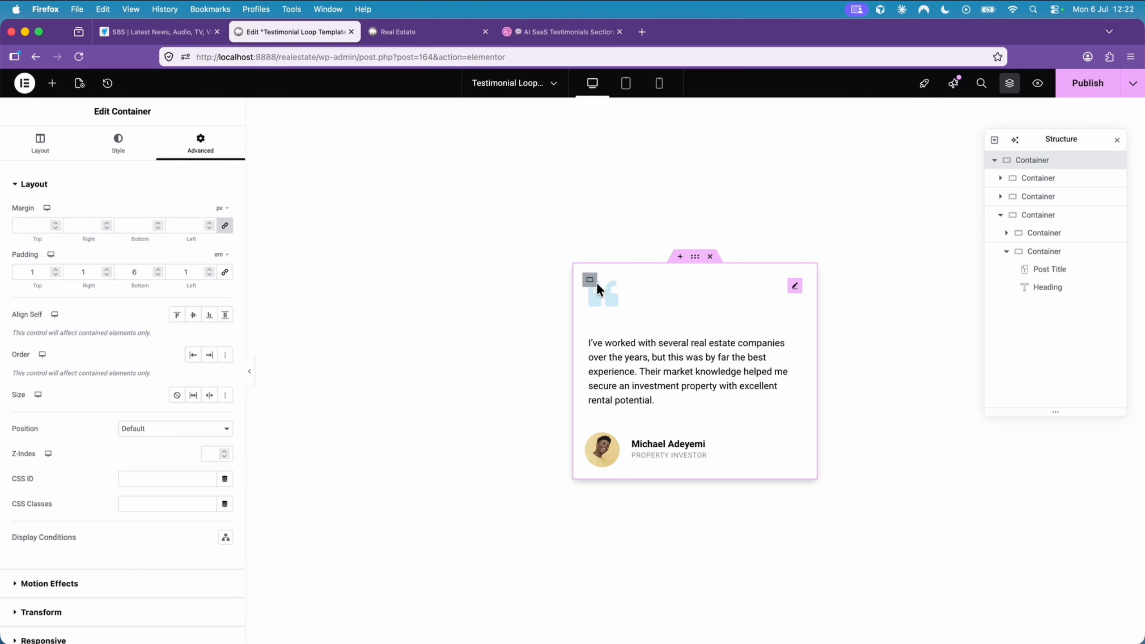
pyautogui.scroll(-2, 108, 403)
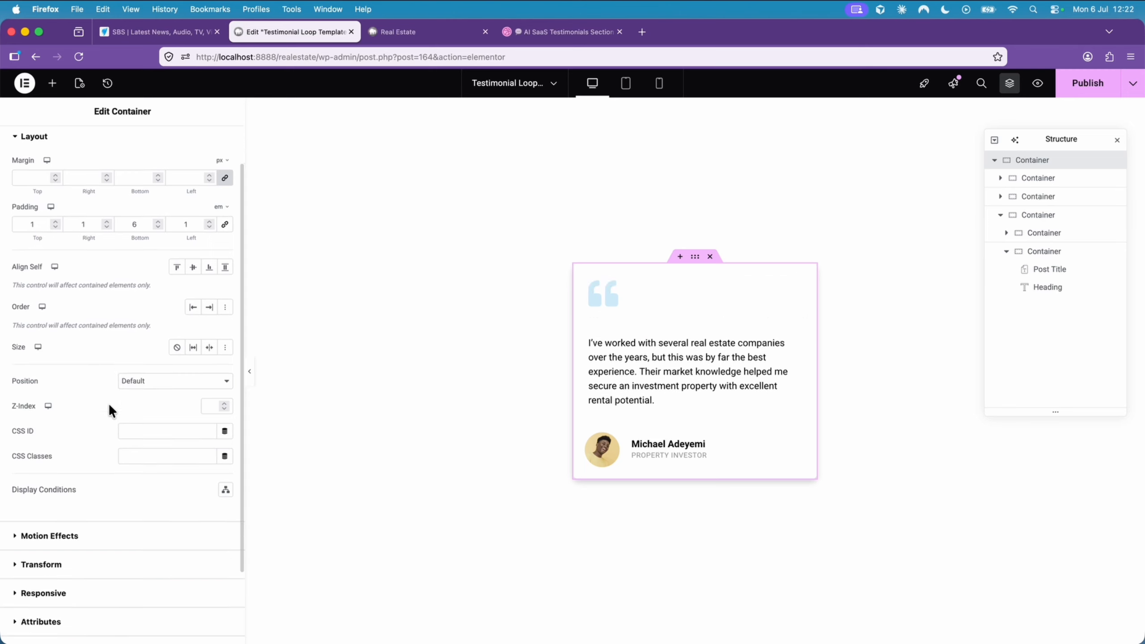
pyautogui.scroll(2, 109, 396)
pyautogui.click(117, 158)
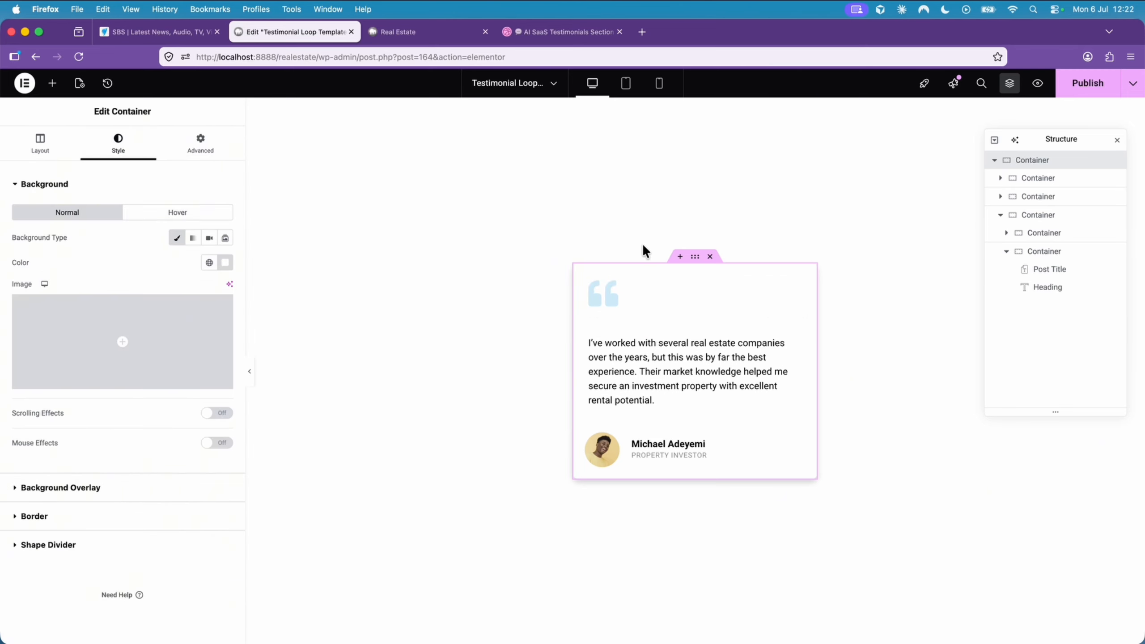
pyautogui.click(100, 515)
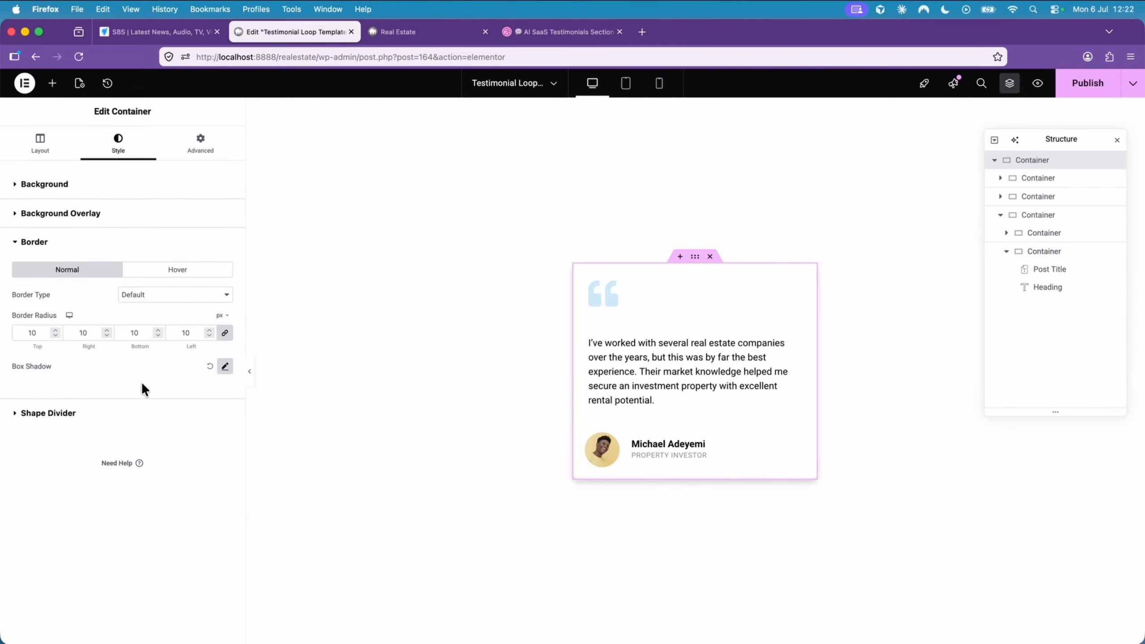
pyautogui.click(225, 366)
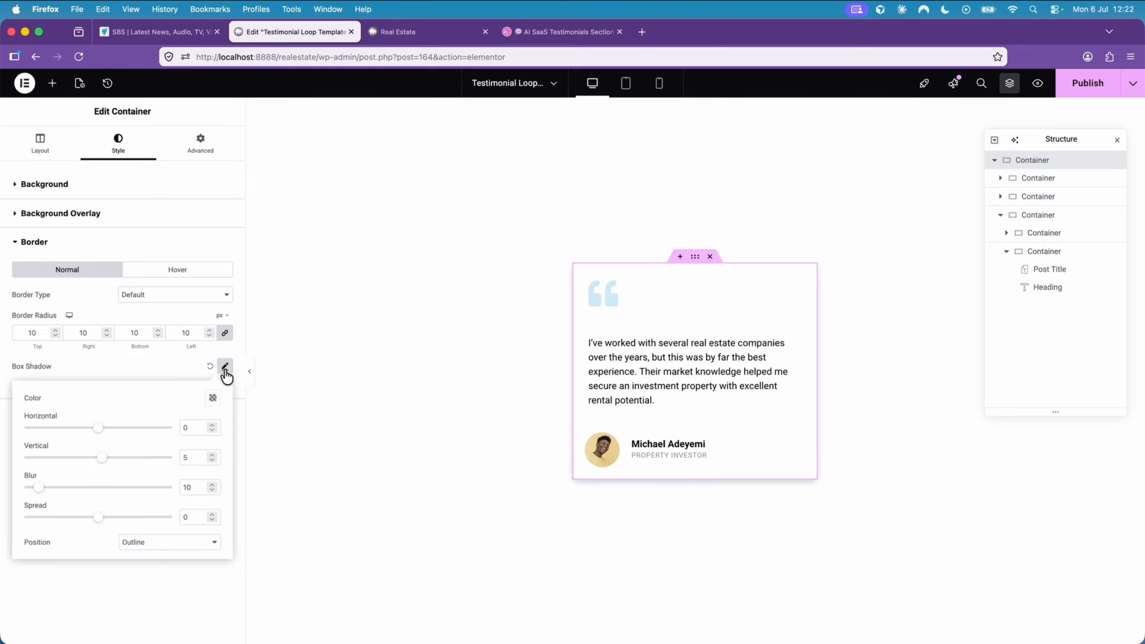
pyautogui.click(212, 399)
pyautogui.moveTo(177, 553); pyautogui.dragTo(160, 556)
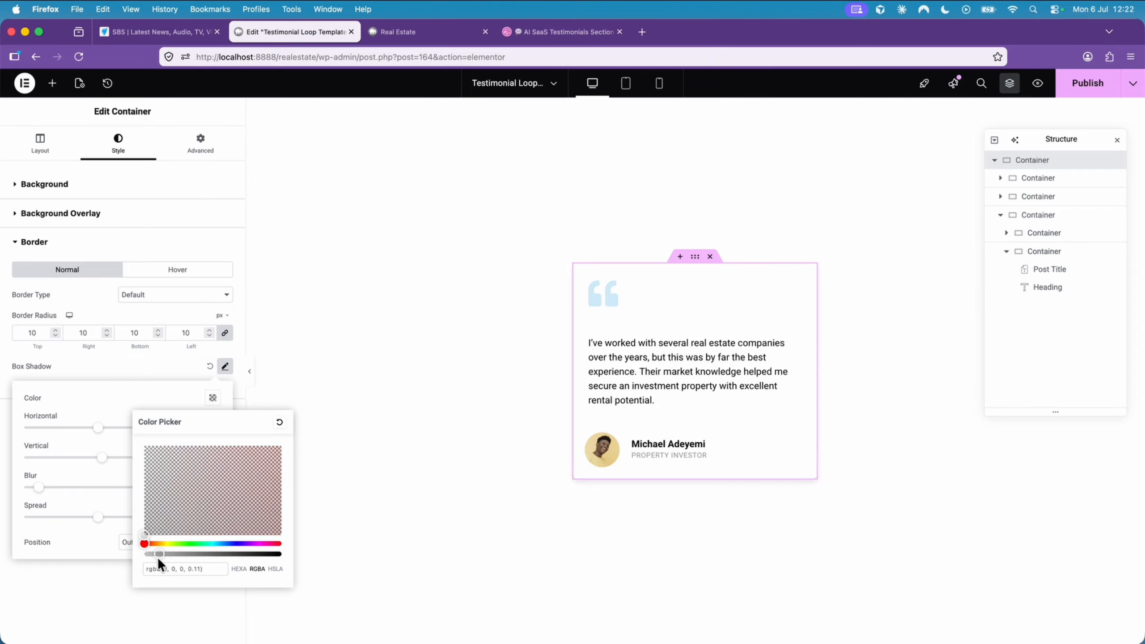
# - Publish the testimonial loop template and reload the Real Estate homepage preview
pyautogui.click(1086, 91)
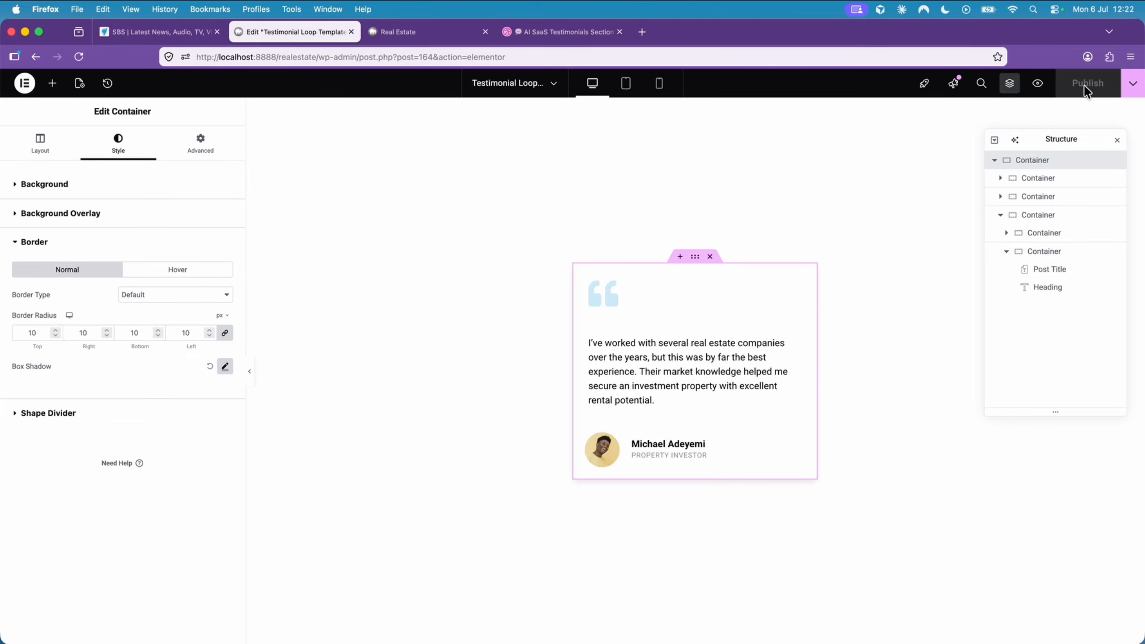
pyautogui.click(438, 38)
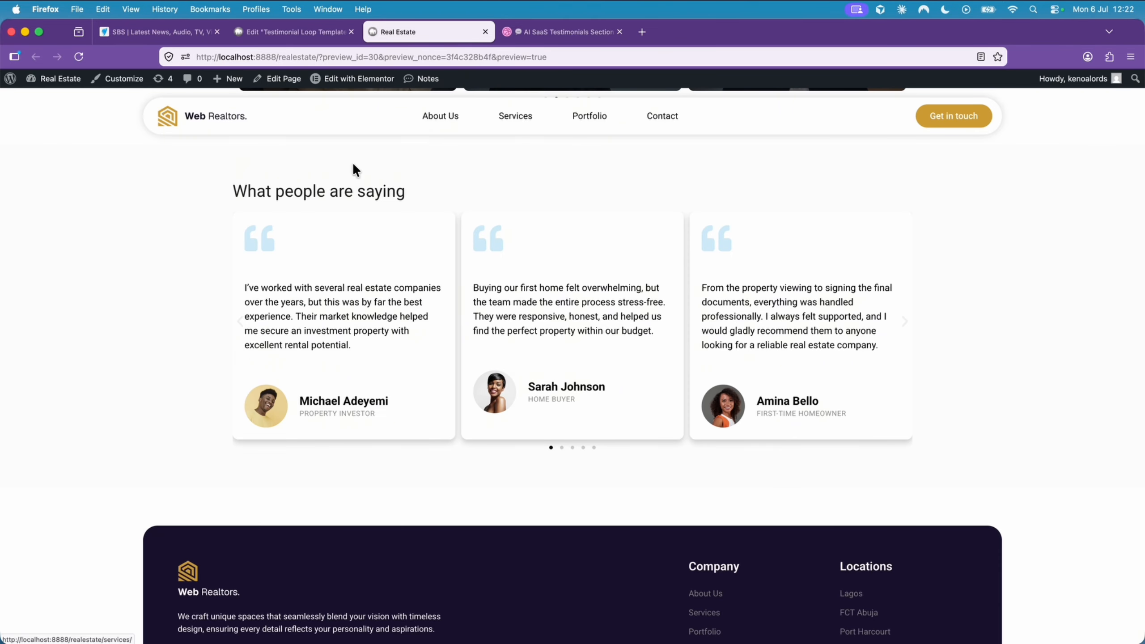
pyautogui.click(79, 56)
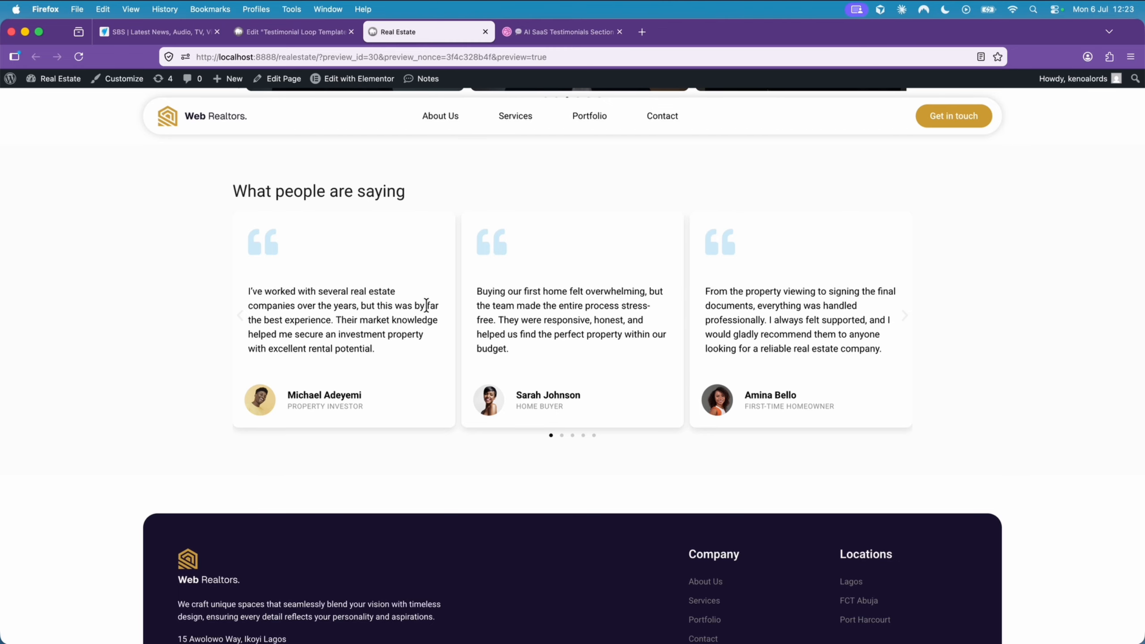
# - Go through the homepage testimonial carousel's slides in the preview and examine how the author details align across the cards
pyautogui.scroll(5, 435, 310)
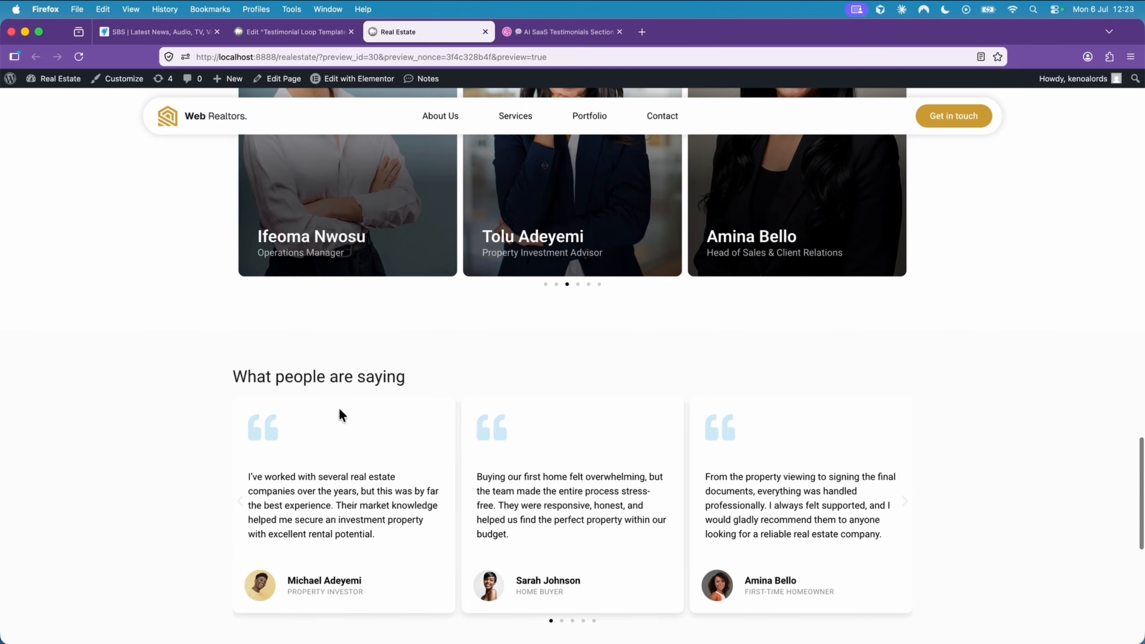
pyautogui.click(240, 502)
pyautogui.click(240, 501)
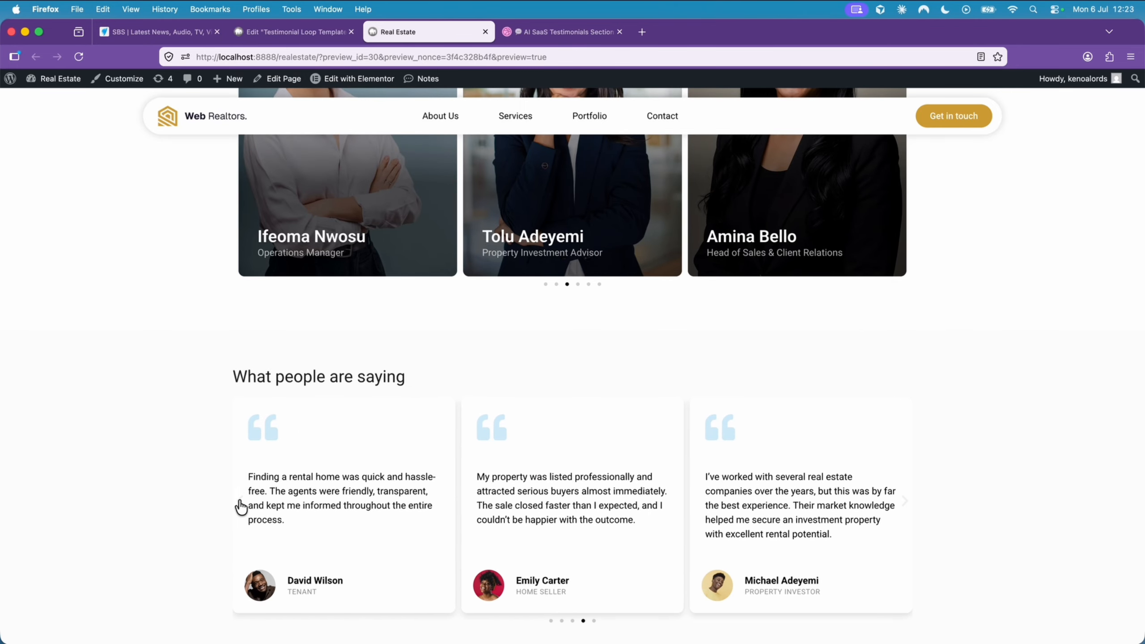
pyautogui.click(239, 504)
pyautogui.scroll(-5, 238, 504)
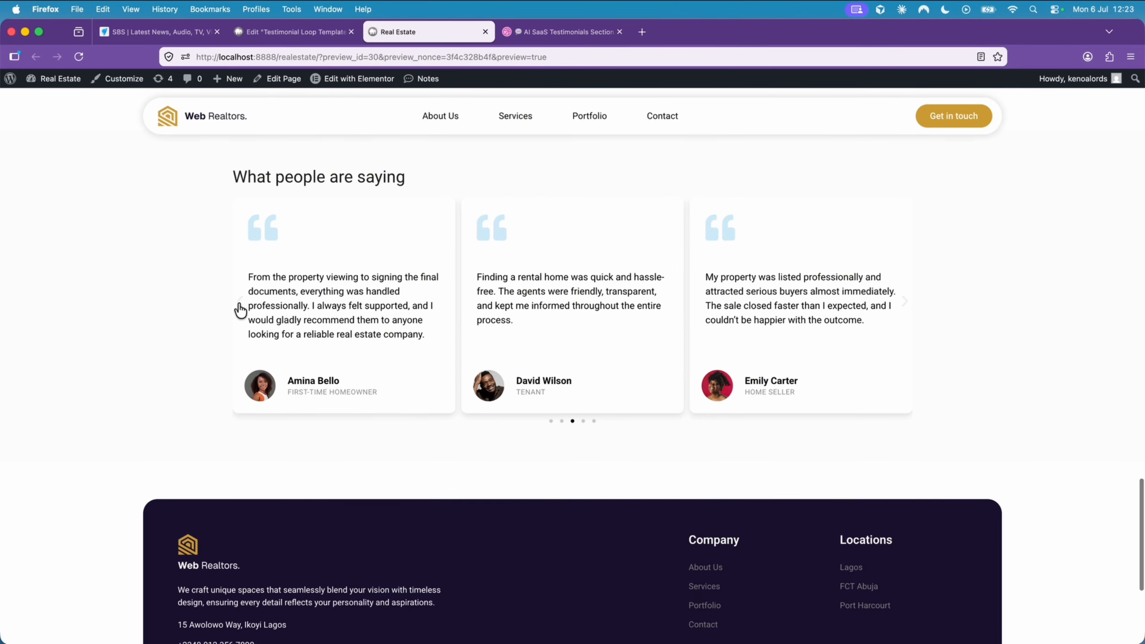
pyautogui.click(583, 420)
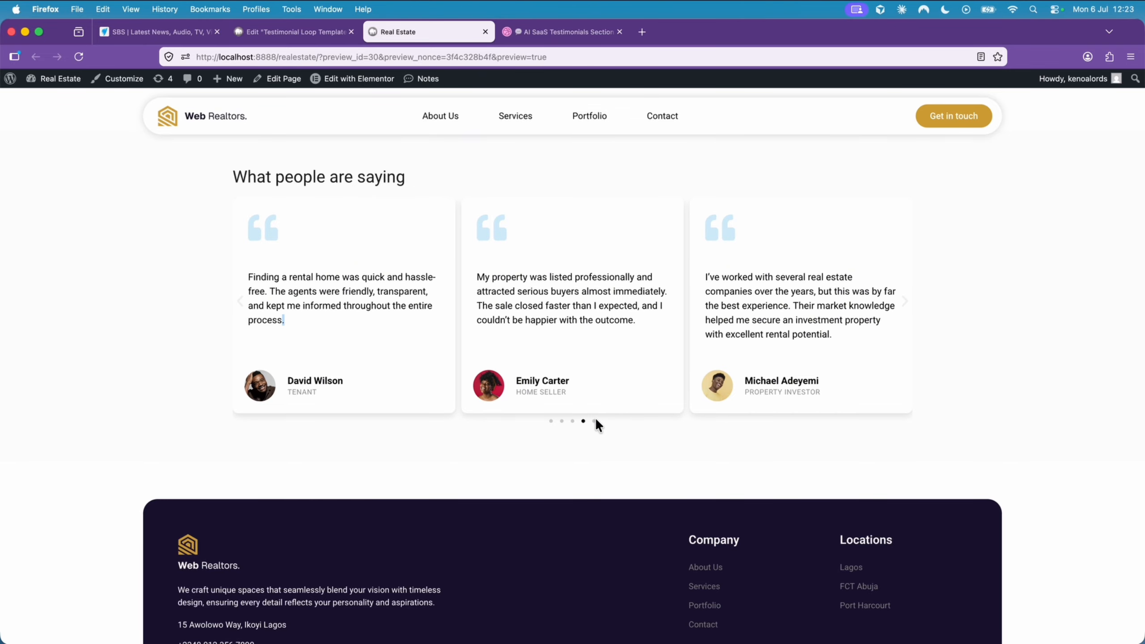
pyautogui.click(595, 422)
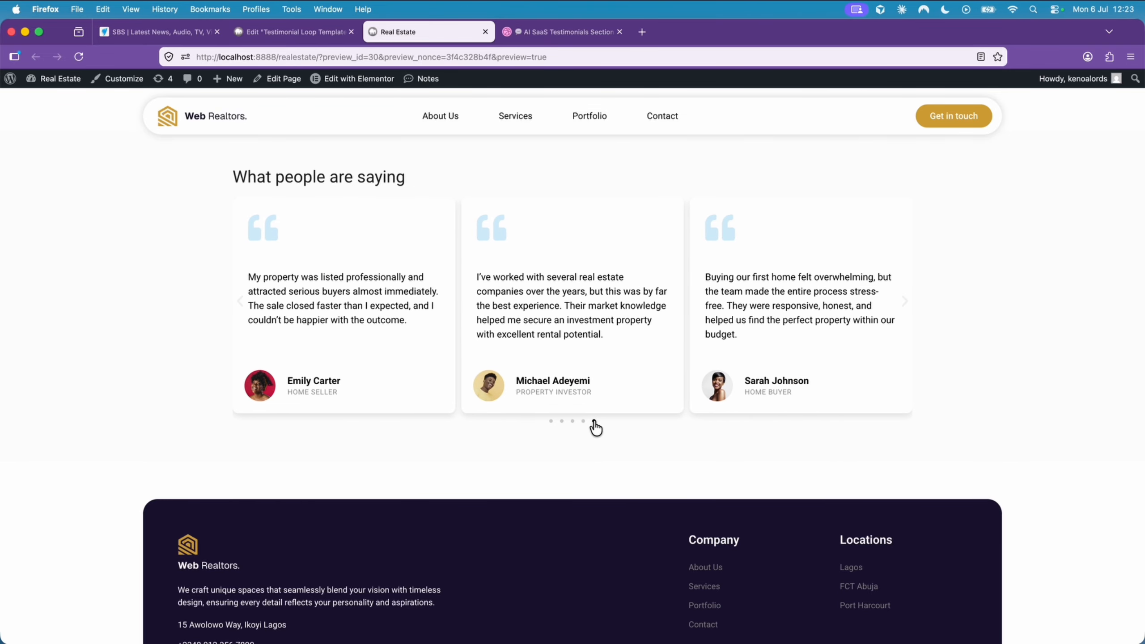
pyautogui.scroll(5, 593, 421)
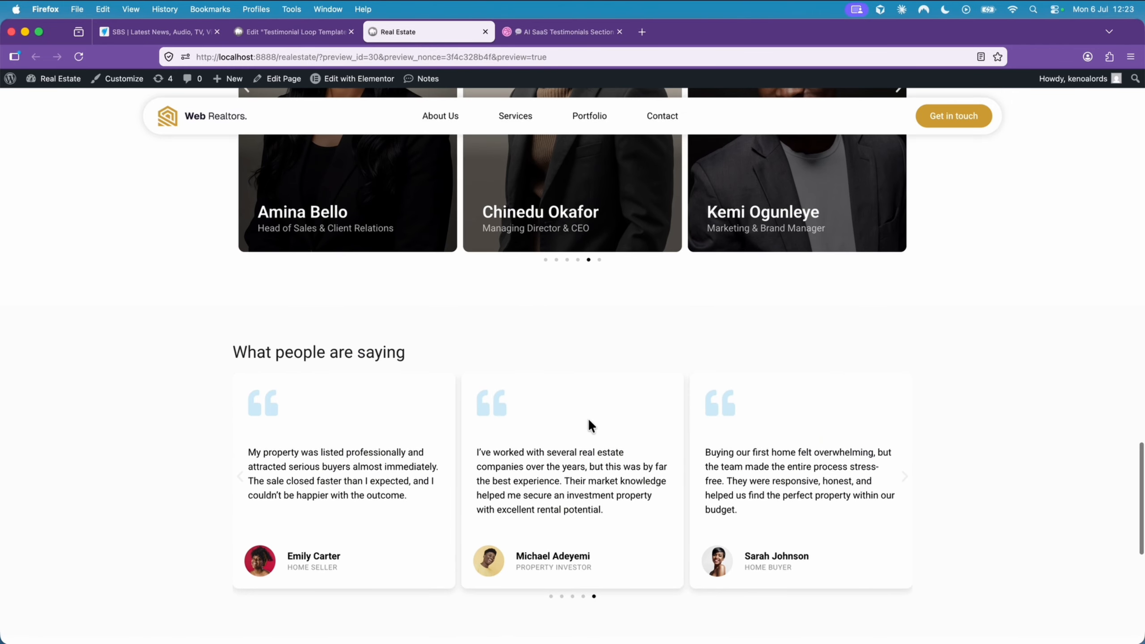
pyautogui.scroll(-3, 590, 421)
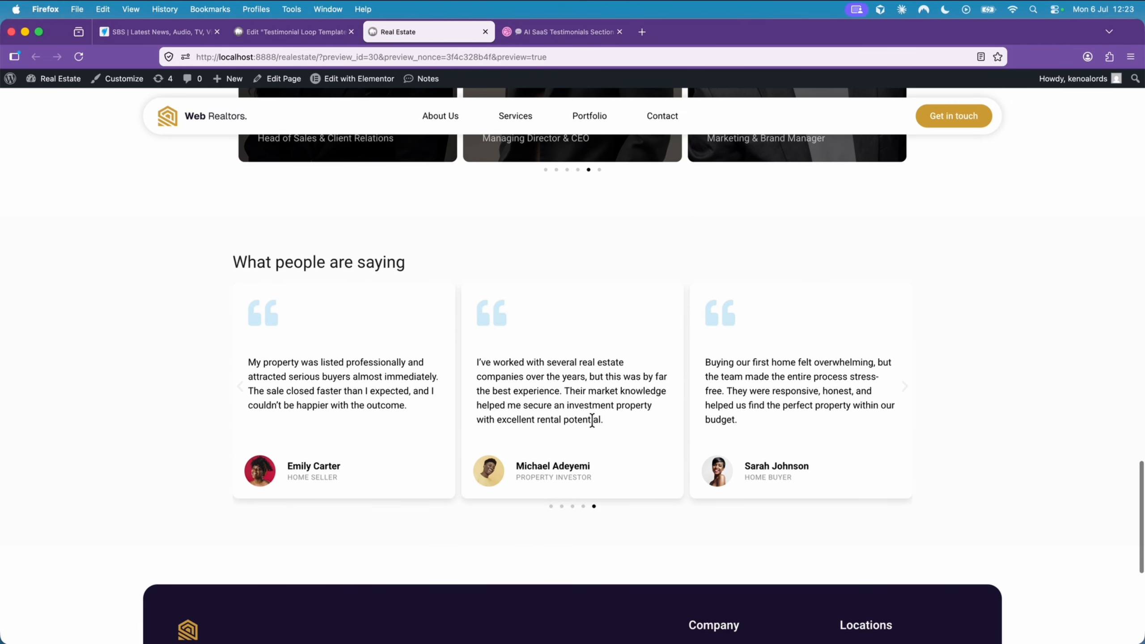